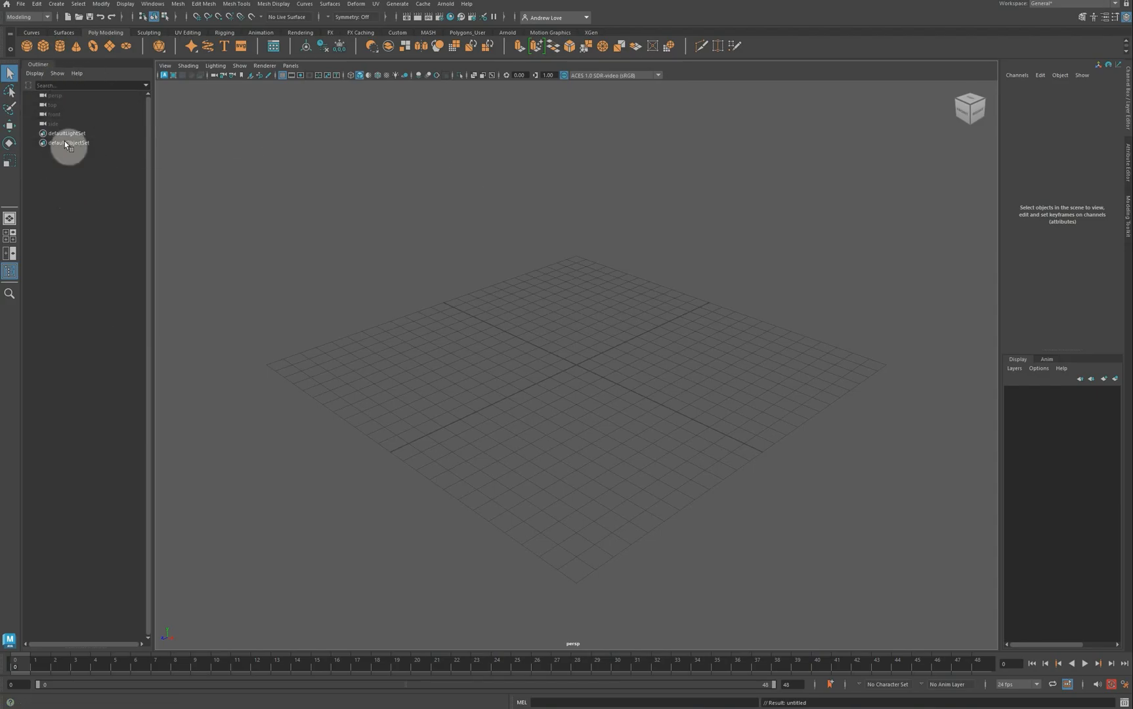
# Step: Use Save Scene As to save the empty scene under the name Animation
pyautogui.click(24, 5)
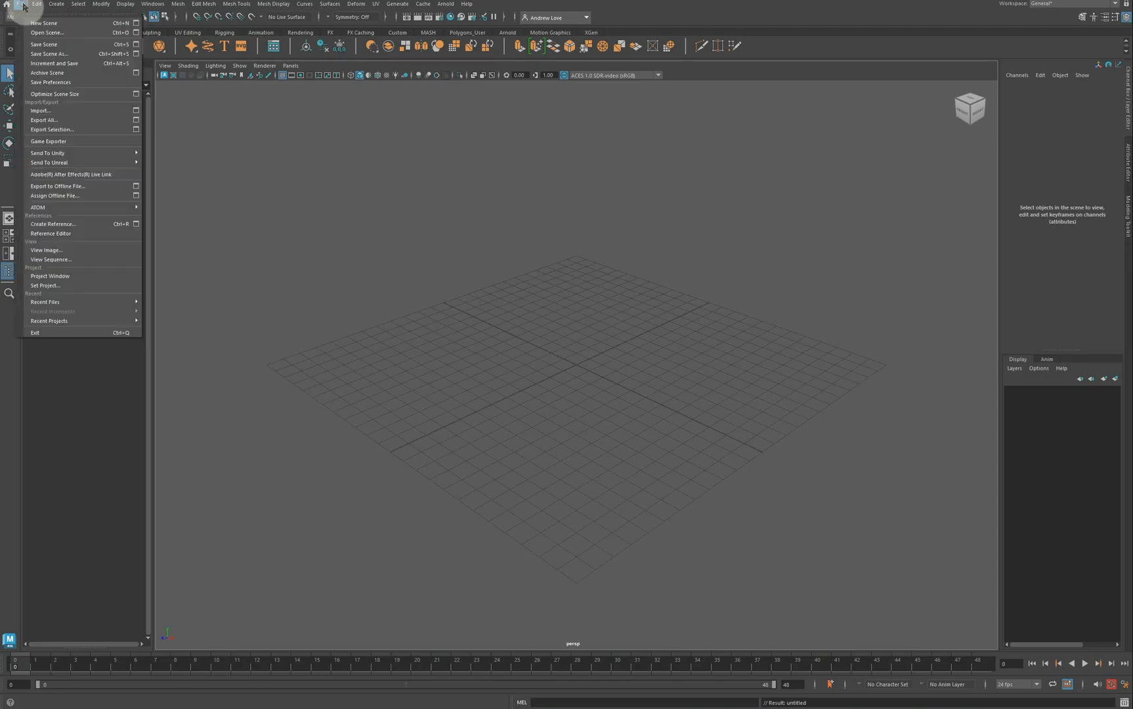
pyautogui.click(51, 52)
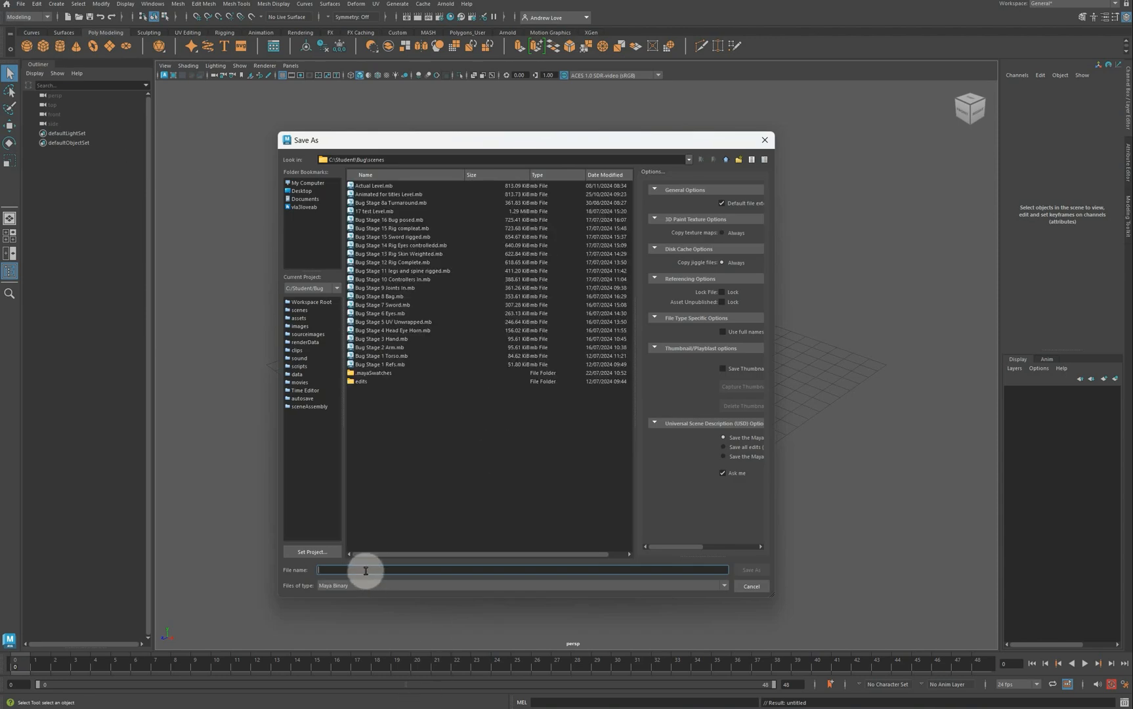
pyautogui.write('Animation')
pyautogui.press('Return')
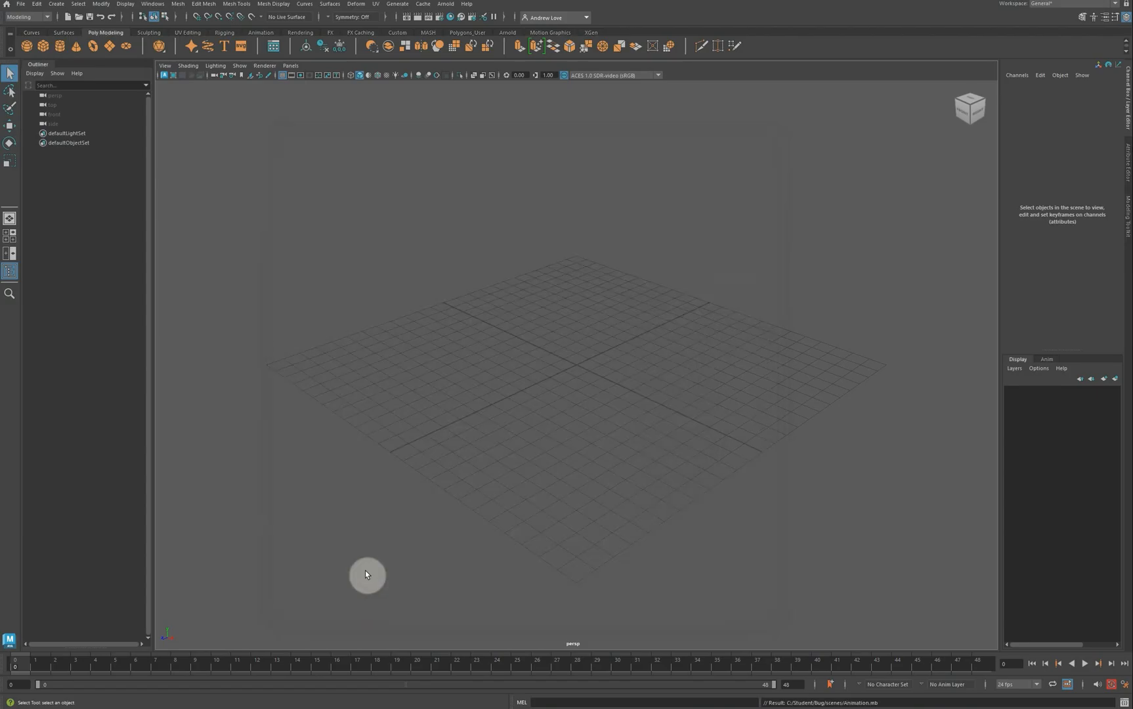
# Step: Create a reference to Actual Level.mb from the Outliner's context menu
pyautogui.rightClick(98, 192)
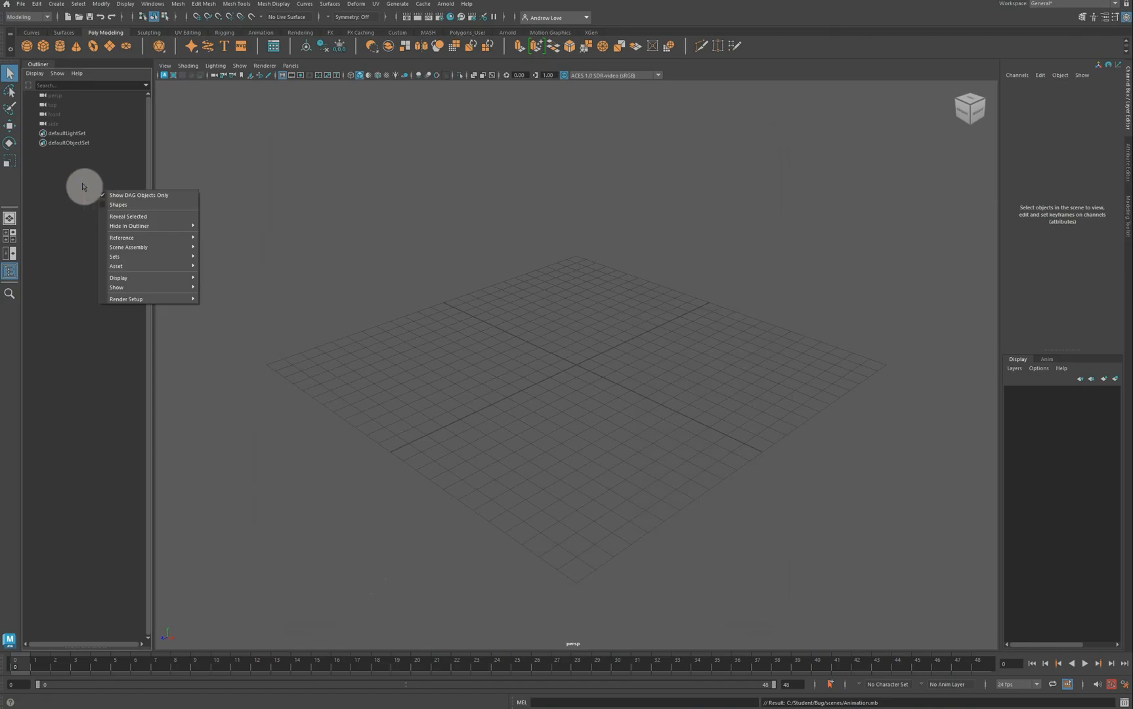
pyautogui.rightClick(94, 182)
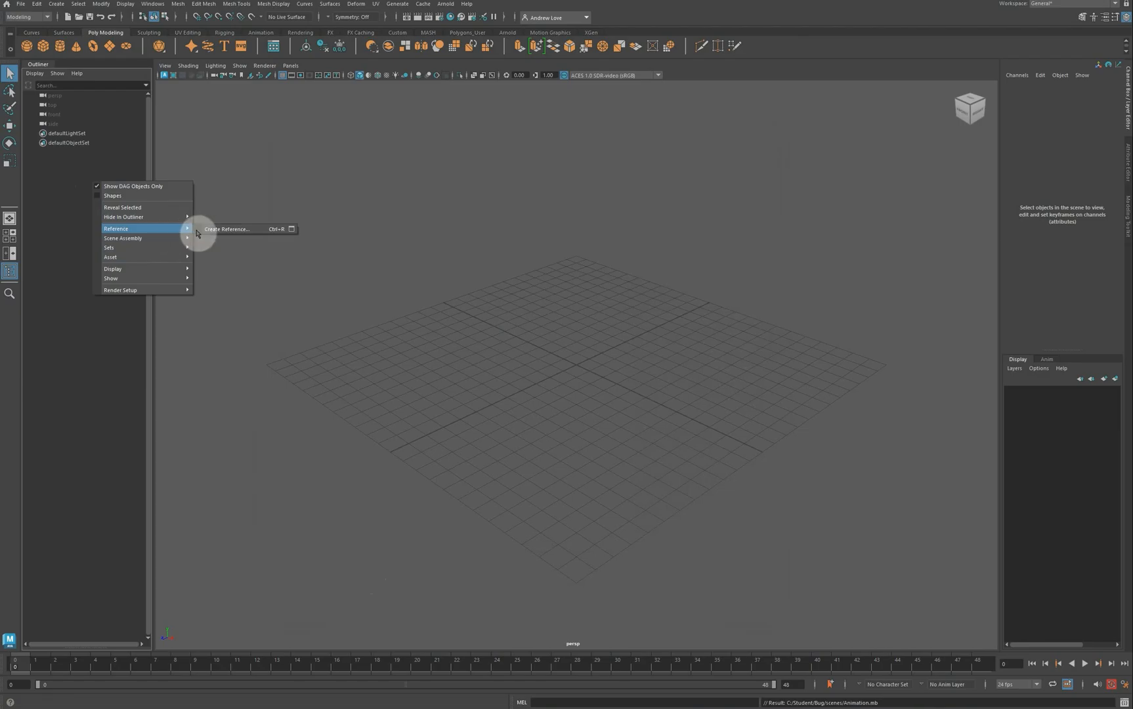
pyautogui.click(214, 232)
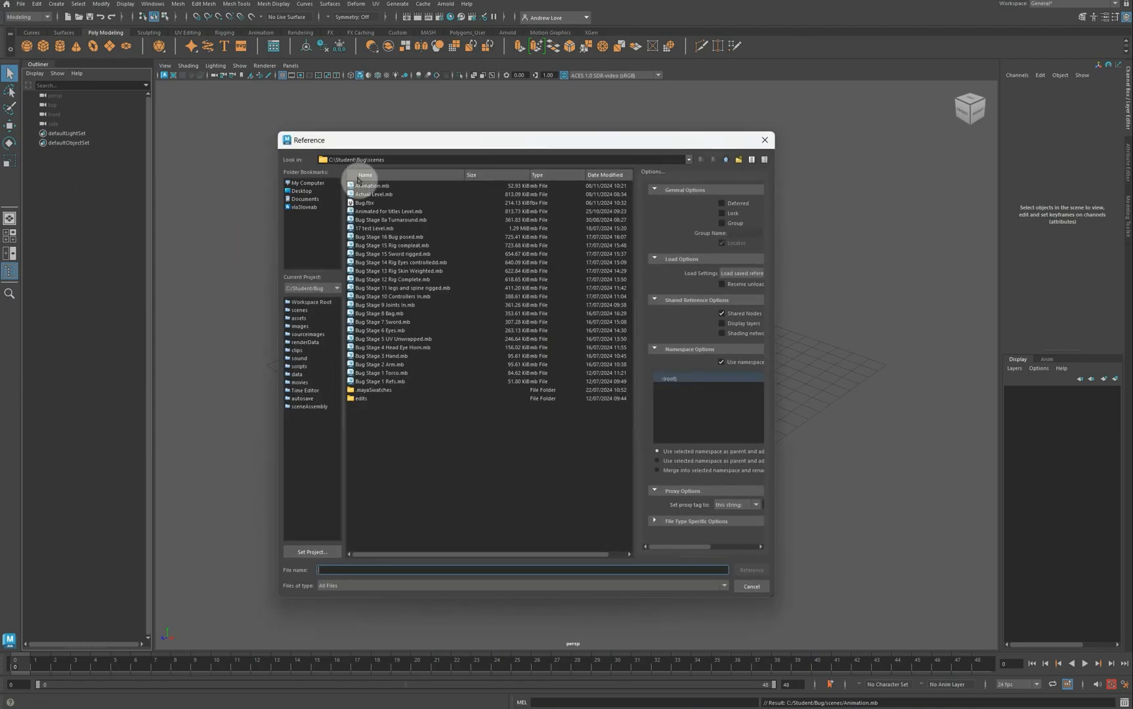
pyautogui.click(372, 195)
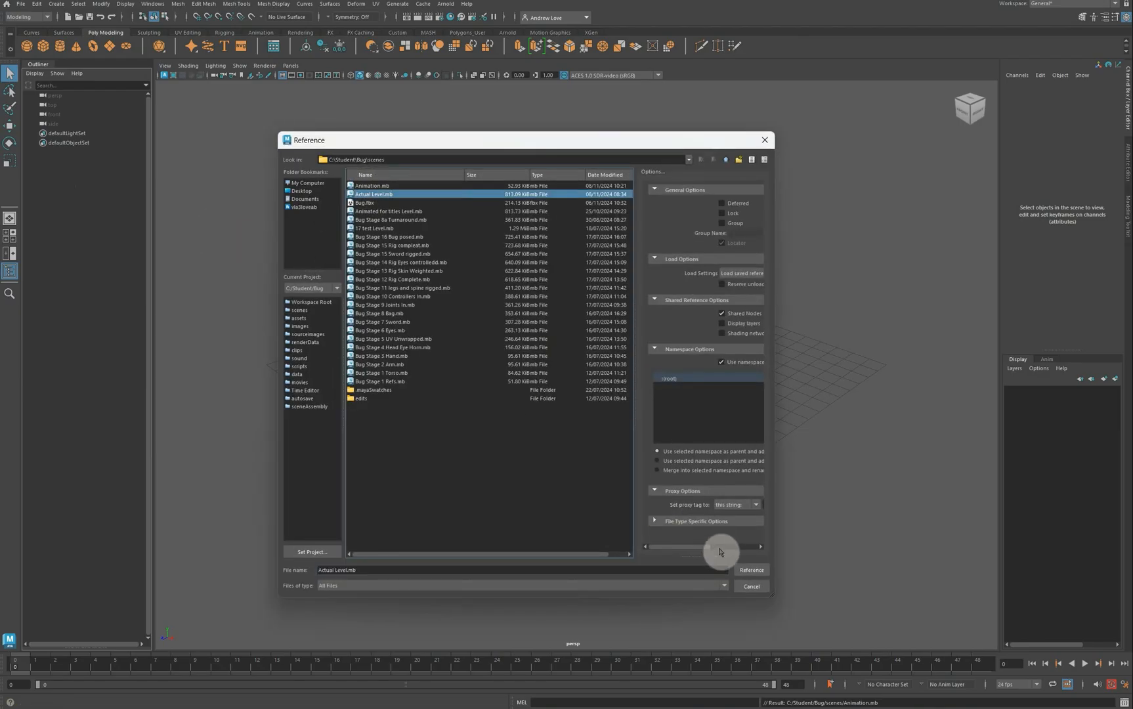
pyautogui.click(750, 570)
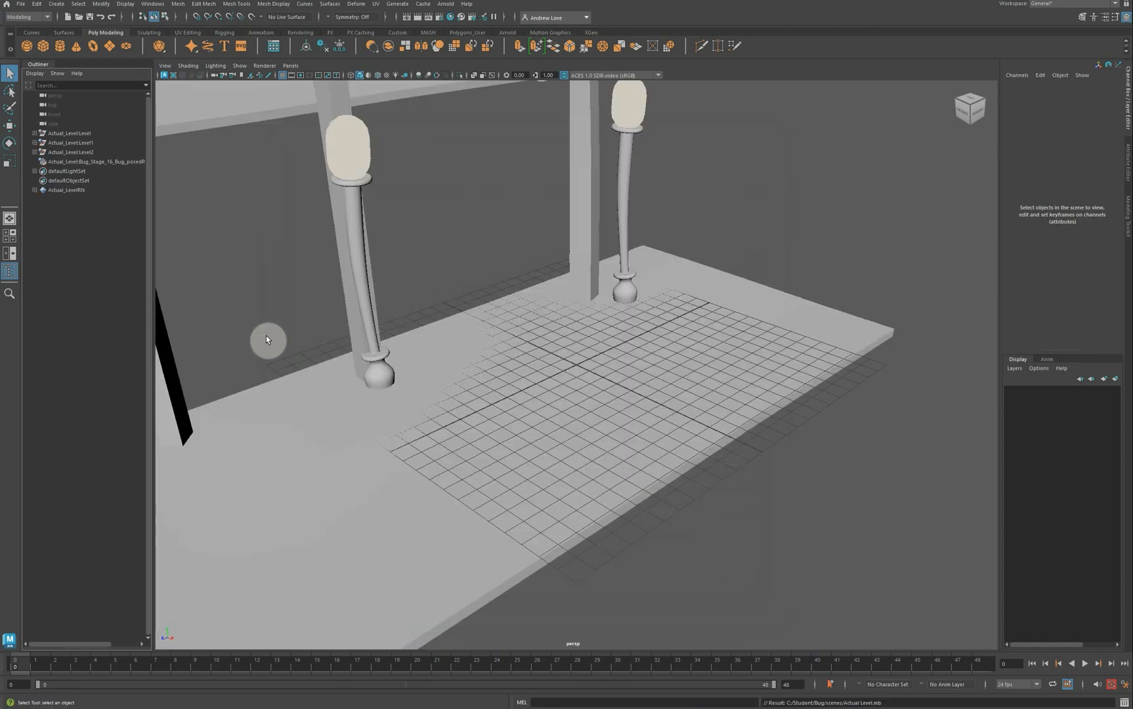
# Step: Zoom out to a raised view of the level and switch to textured display (6)
pyautogui.scroll(-6, 319, 312)
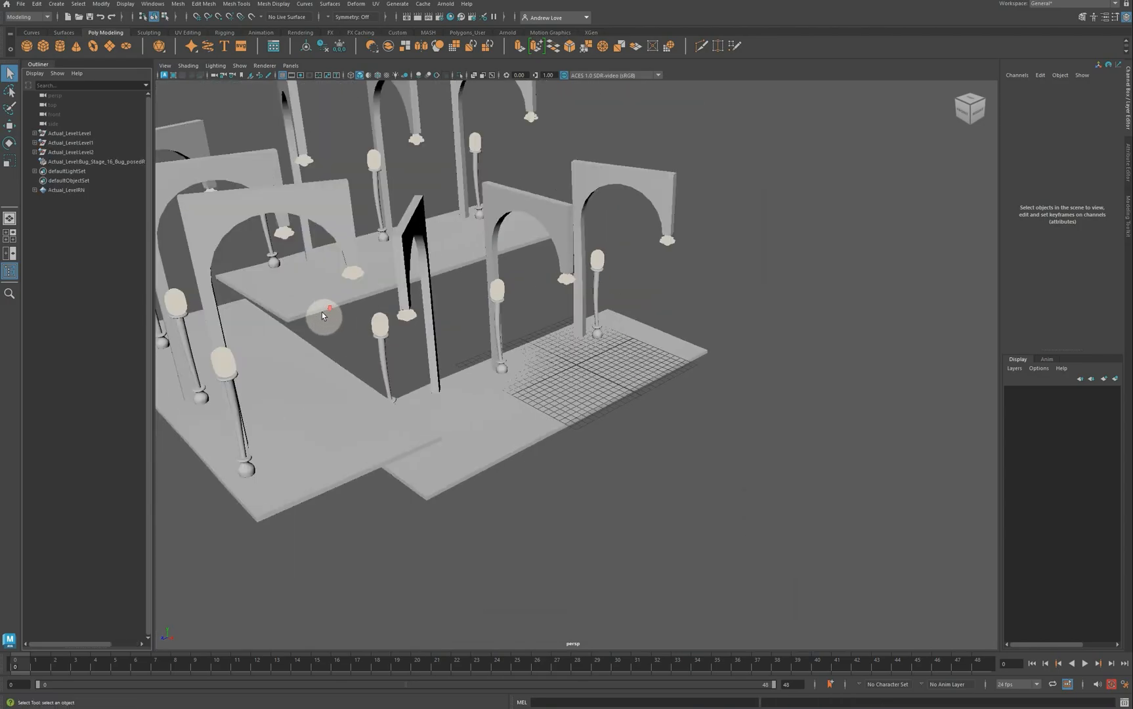
pyautogui.keyDown('alt'); pyautogui.moveTo(367, 407); pyautogui.dragTo(319, 383); pyautogui.keyUp('alt')
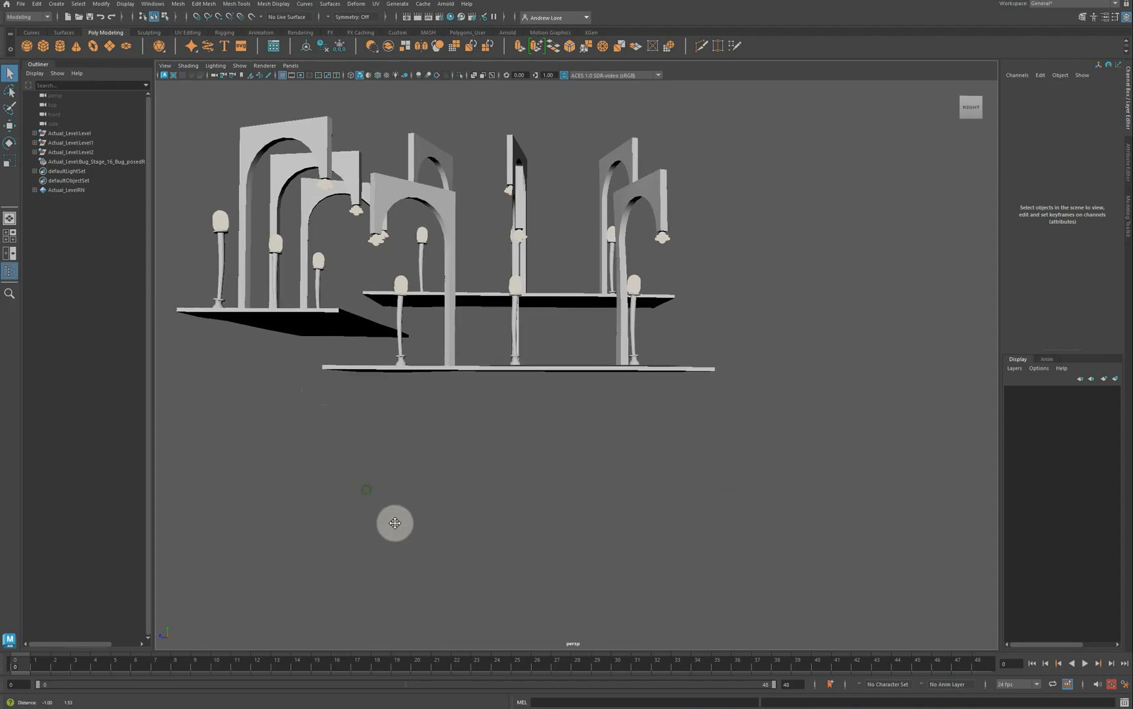
pyautogui.keyDown('alt'); pyautogui.moveTo(393, 522); pyautogui.dragTo(465, 514); pyautogui.keyUp('alt')
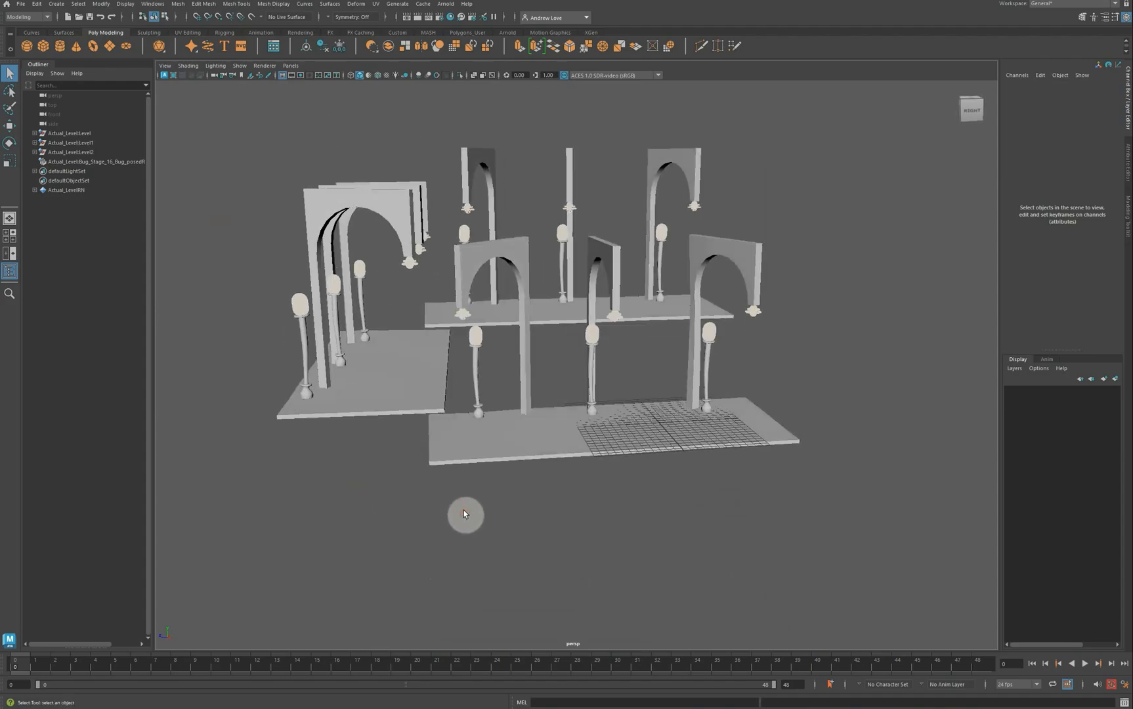
pyautogui.press('6')
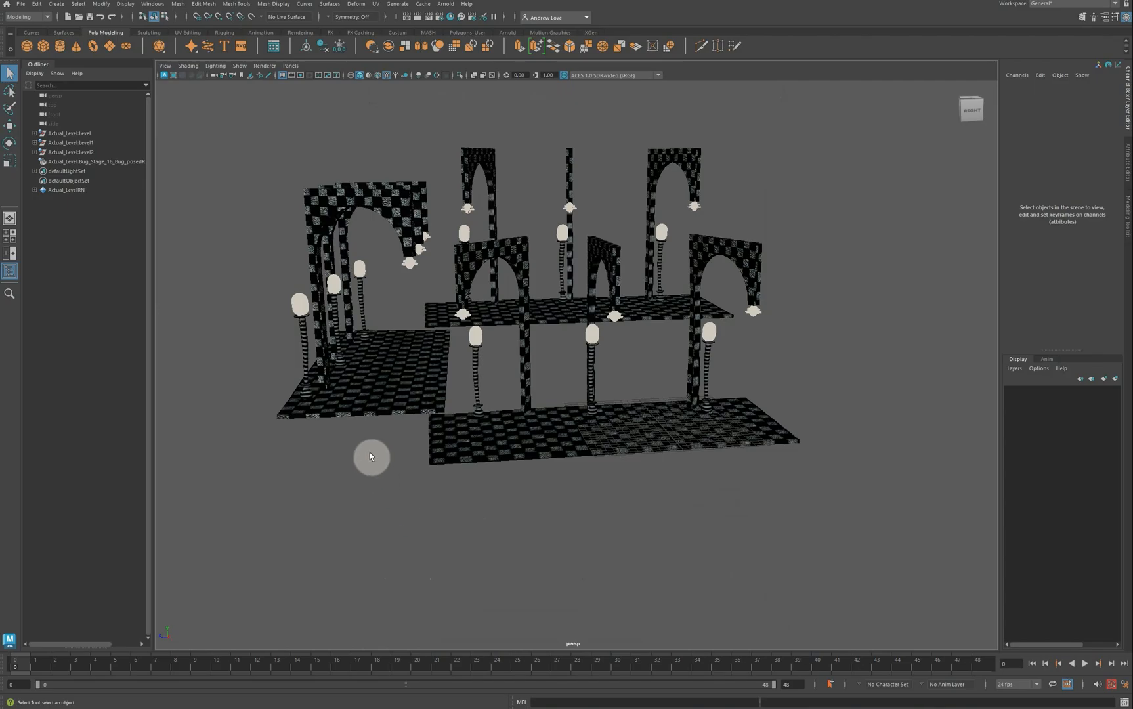
pyautogui.keyDown('alt'); pyautogui.moveTo(370, 456); pyautogui.dragTo(388, 503); pyautogui.keyUp('alt')
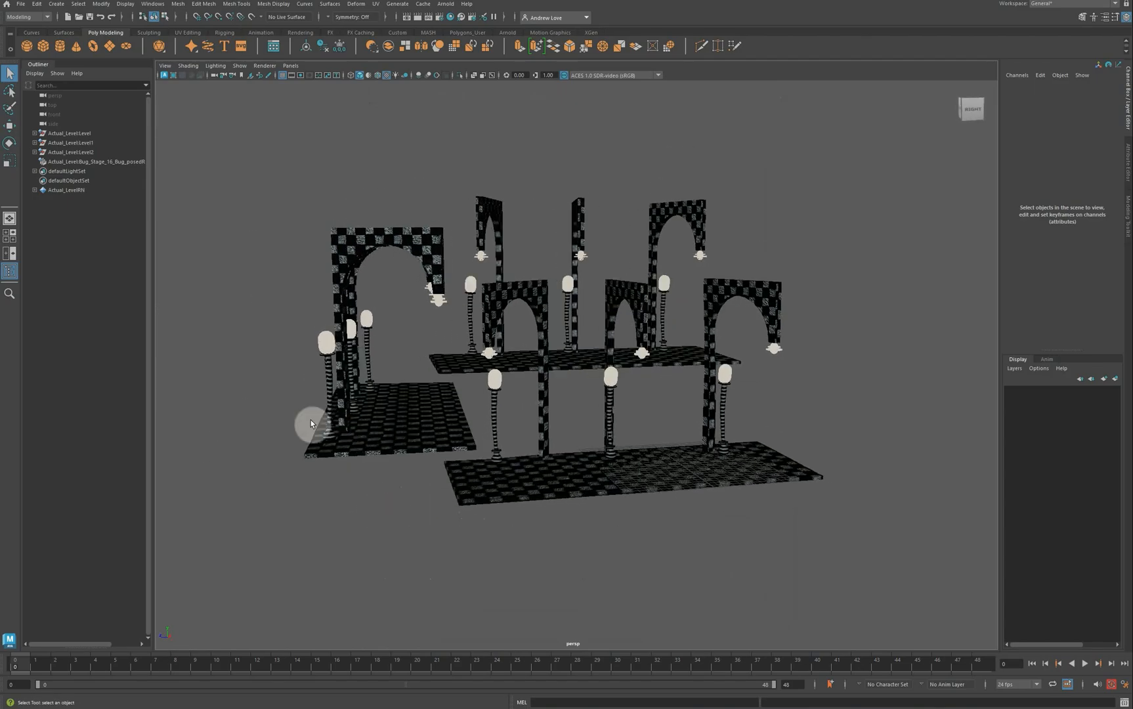
# Step: Reference Bug Stage 16 Bug posed.mb into the scene, placing the posed bug on the lower floor
pyautogui.rightClick(84, 249)
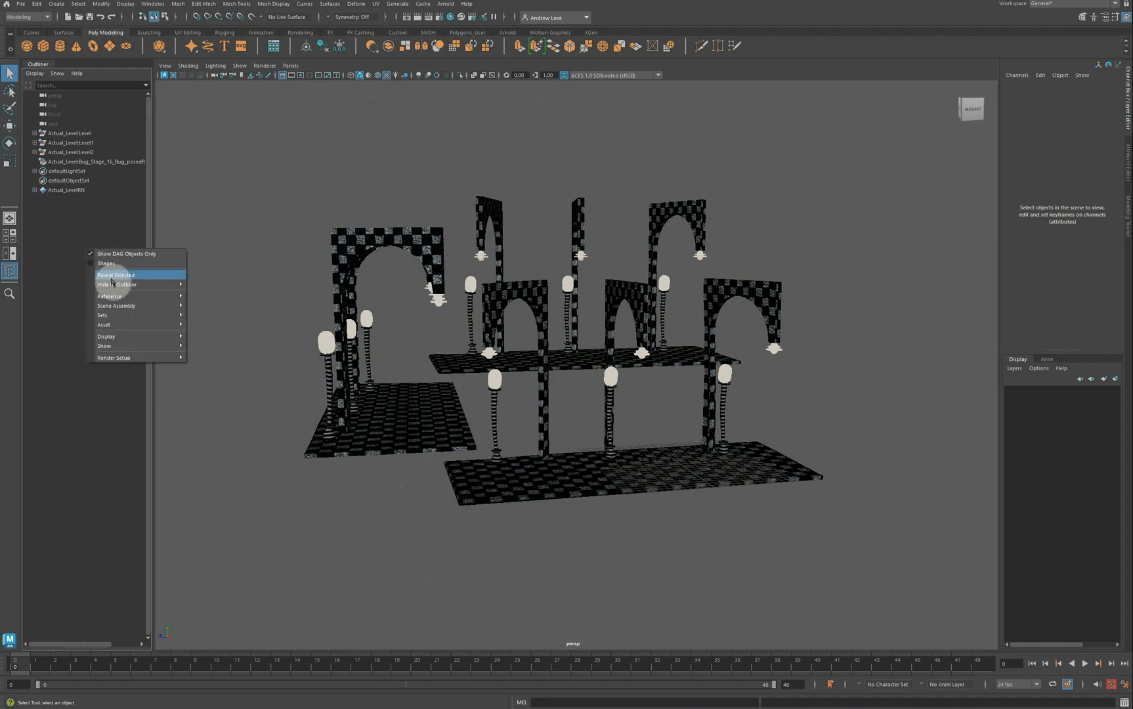
pyautogui.moveTo(138, 296)
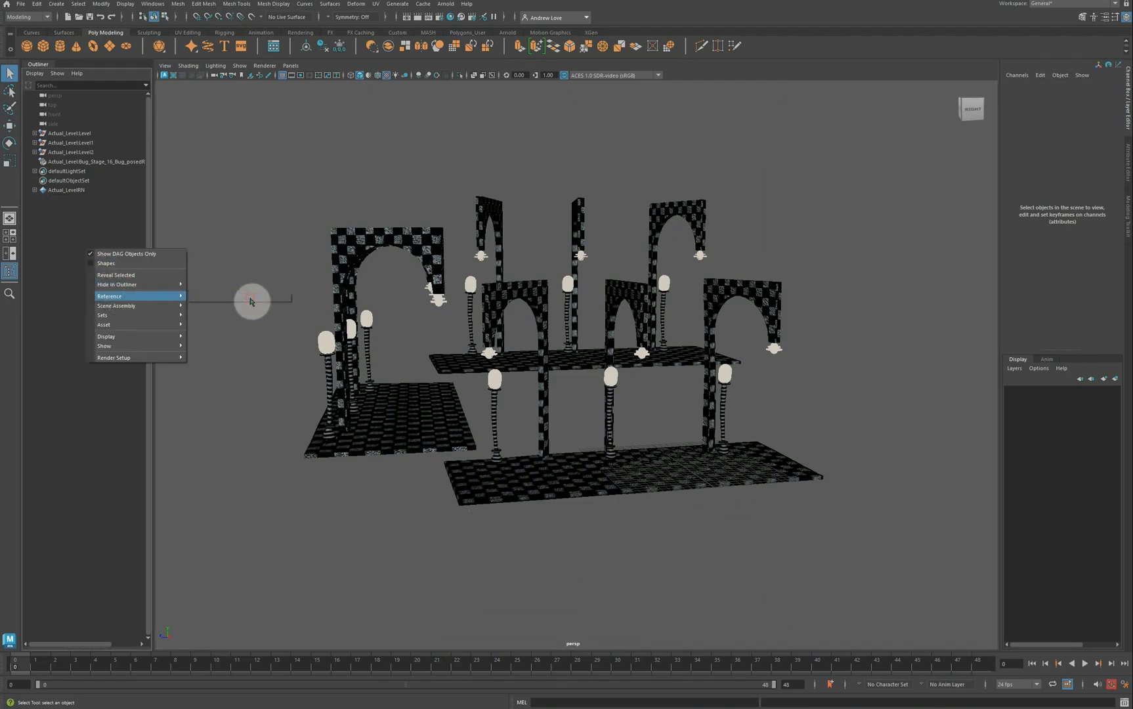
pyautogui.click(250, 301)
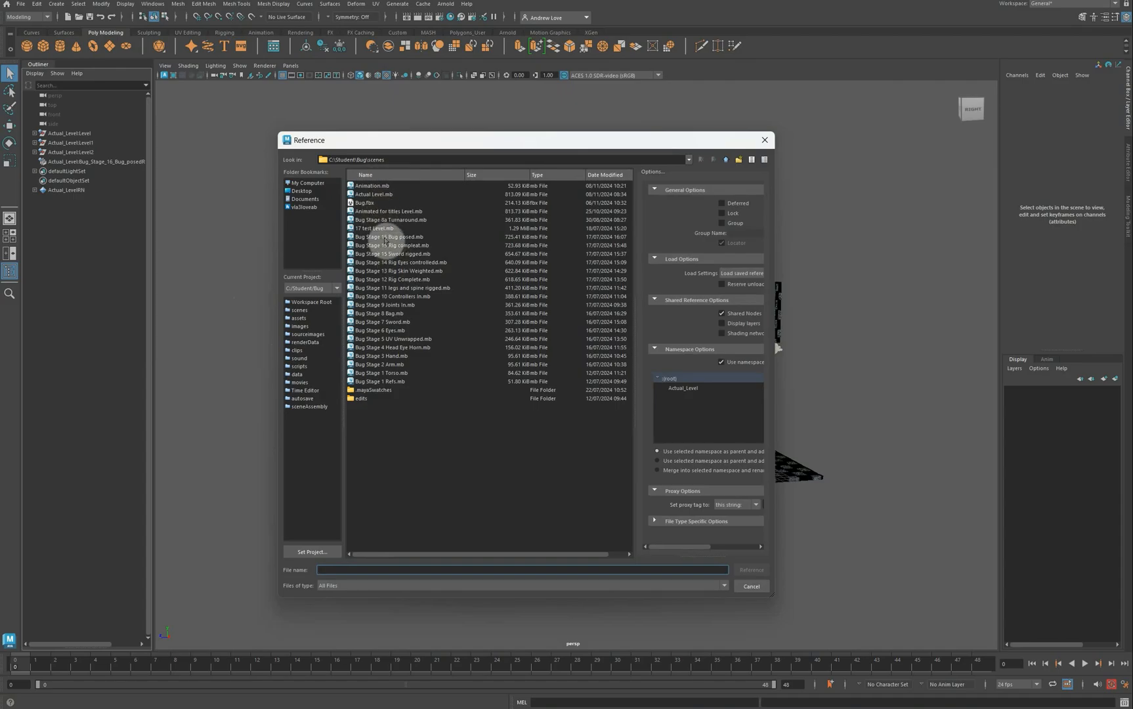
pyautogui.click(386, 237)
pyautogui.click(750, 569)
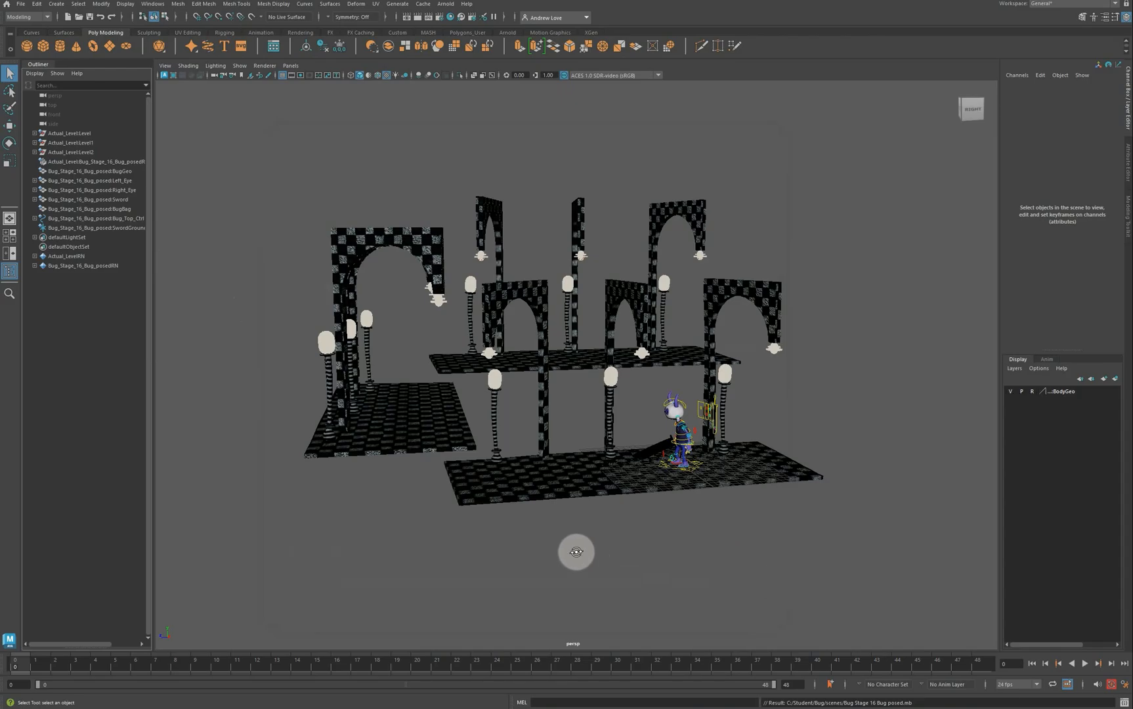
pyautogui.keyDown('alt'); pyautogui.moveTo(577, 551); pyautogui.dragTo(628, 546); pyautogui.keyUp('alt')
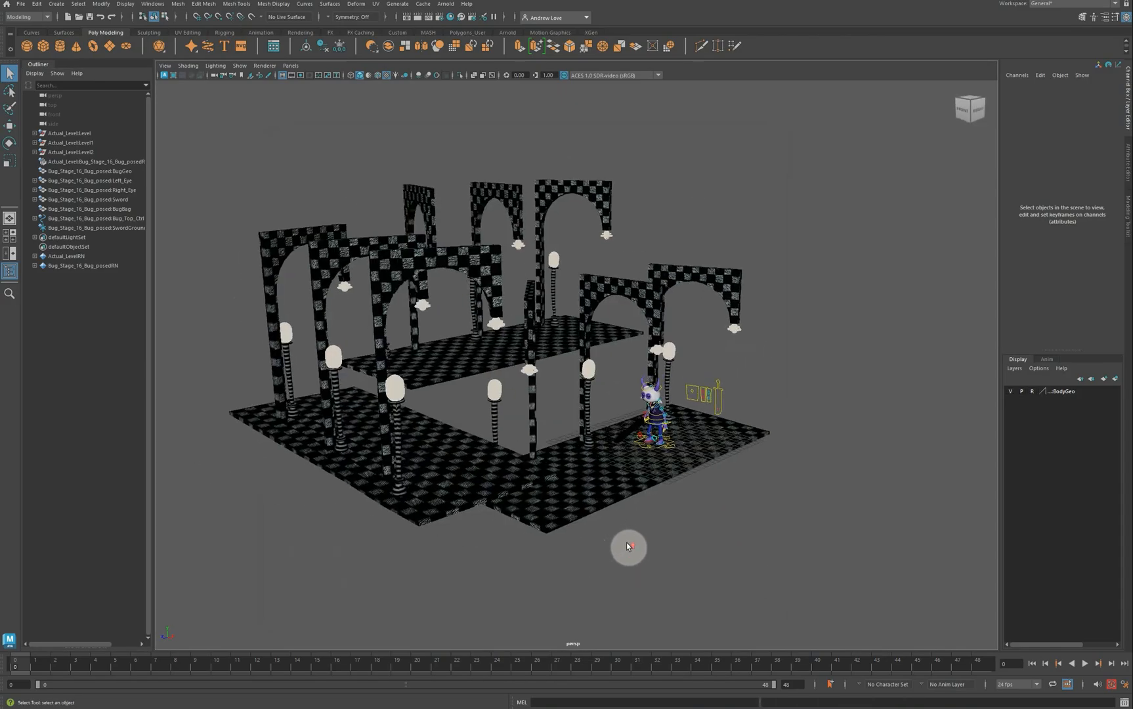
# Step: Frame the bug and raise the sword's small circle control upward with the Move tool
pyautogui.keyDown('alt'); pyautogui.moveTo(628, 547); pyautogui.dragTo(569, 457, button='right'); pyautogui.keyUp('alt')
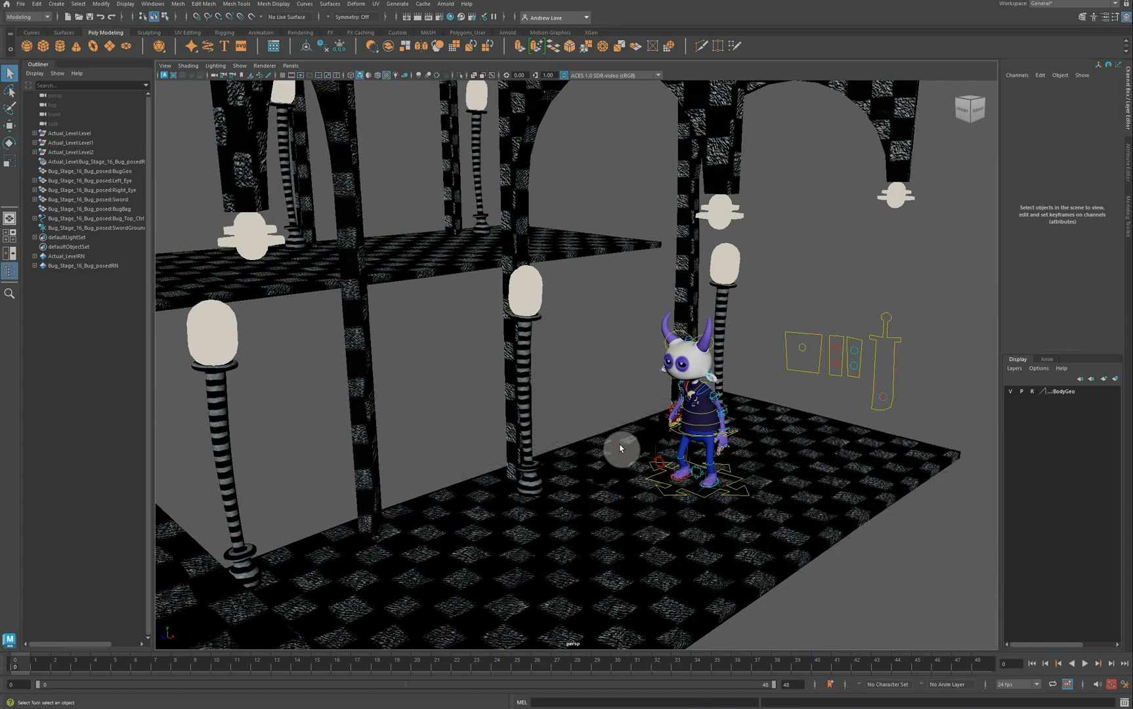
pyautogui.scroll(-3, 623, 452)
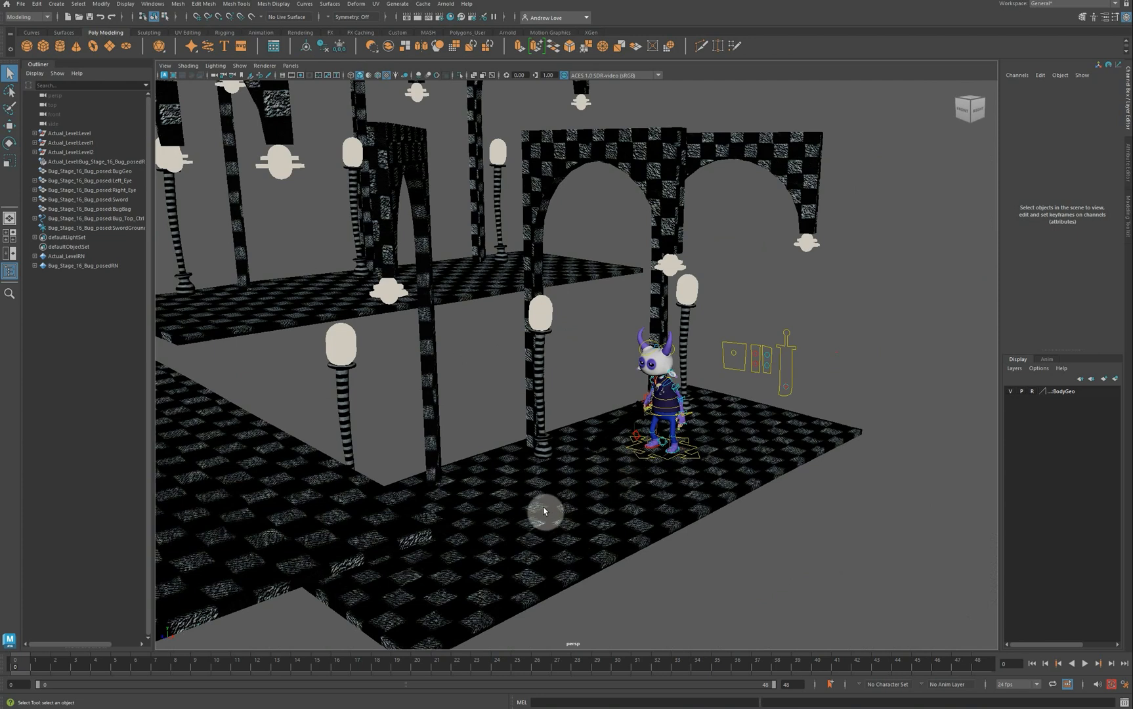
pyautogui.moveTo(543, 512)
pyautogui.keyDown('alt'); pyautogui.mouseDown()
pyautogui.moveTo(480, 486)
pyautogui.moveTo(458, 499)
pyautogui.moveTo(539, 504)
pyautogui.mouseUp(); pyautogui.keyUp('alt')
pyautogui.scroll(5, 843, 363)
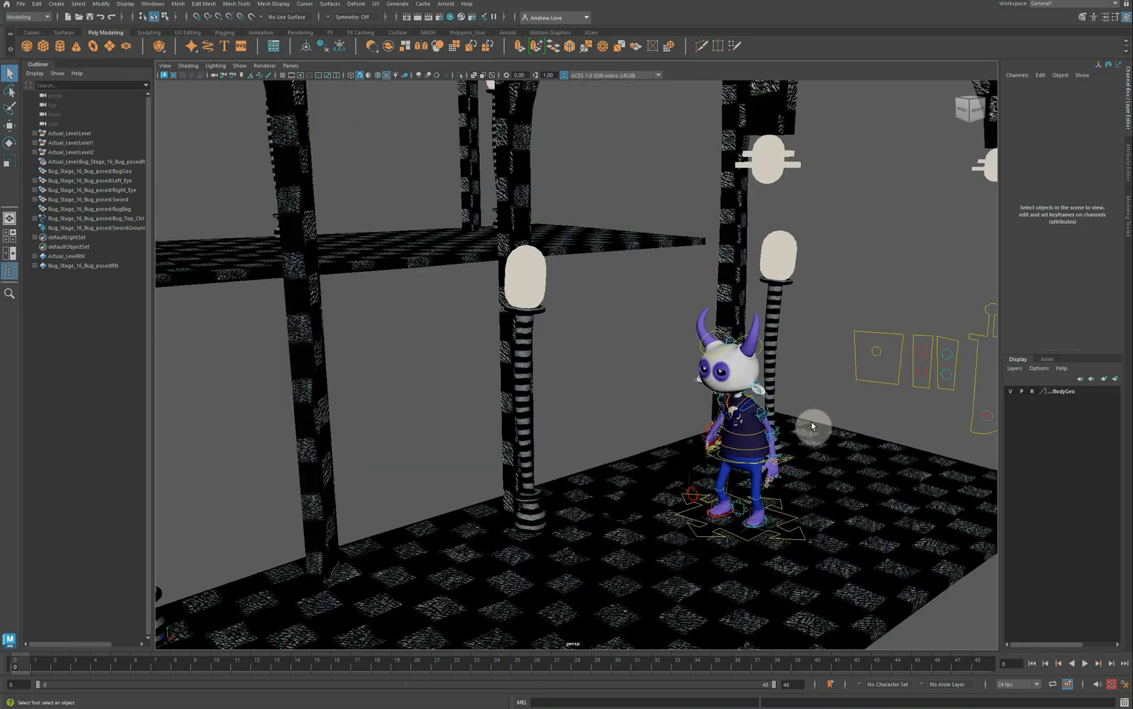
pyautogui.scroll(2, 815, 430)
pyautogui.keyDown('alt'); pyautogui.moveTo(648, 450); pyautogui.dragTo(402, 386, button='middle'); pyautogui.keyUp('alt')
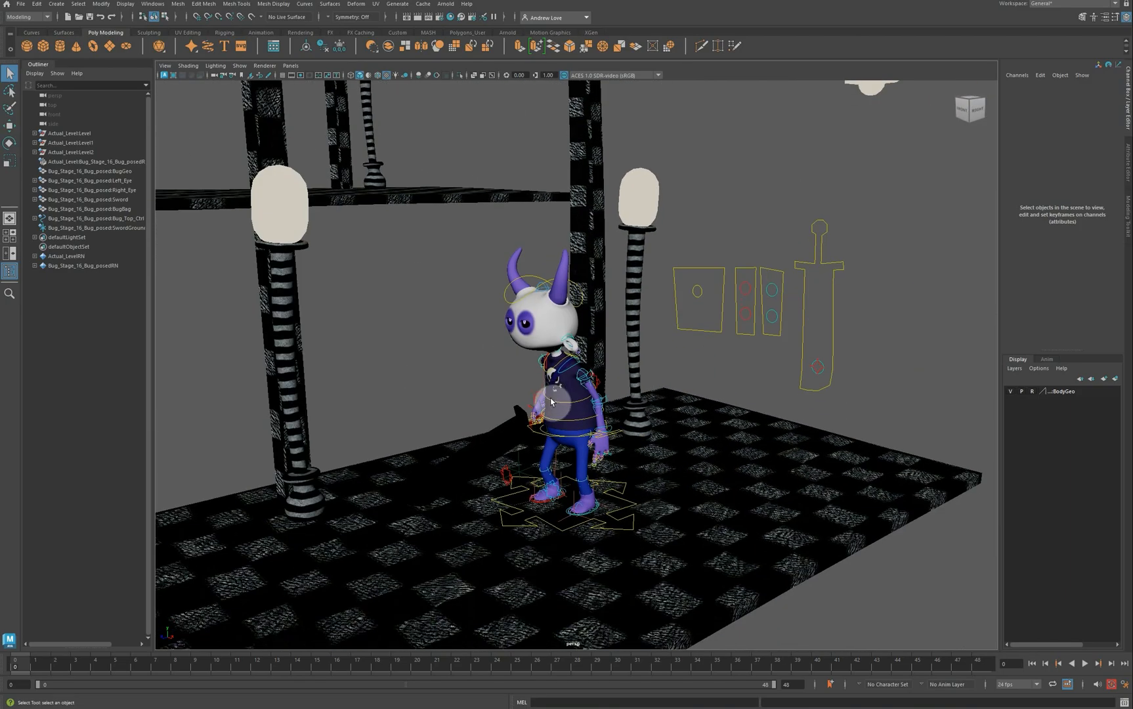
pyautogui.click(819, 365)
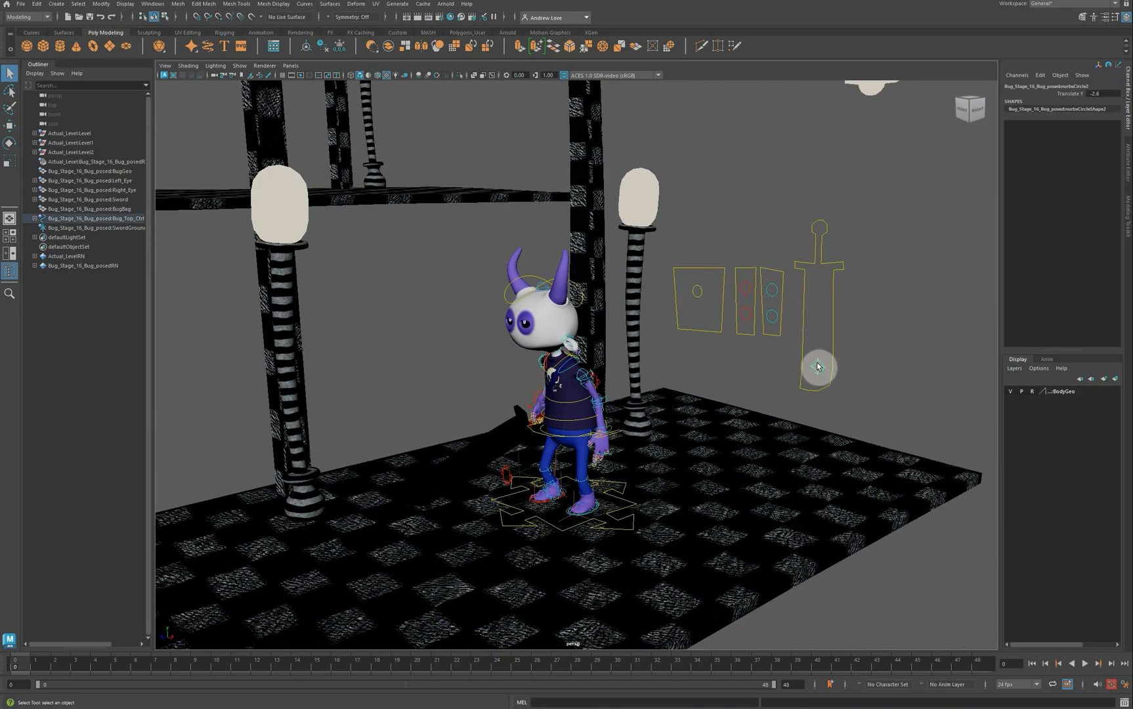
pyautogui.press('w')
pyautogui.moveTo(825, 347); pyautogui.dragTo(830, 261)
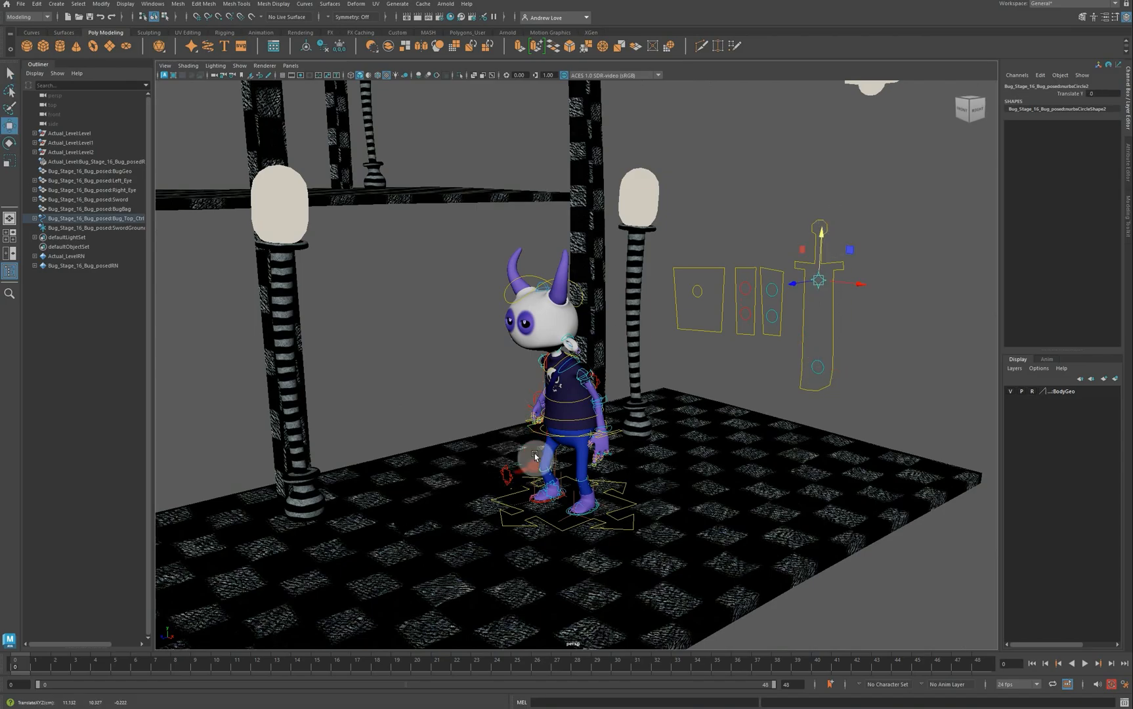
# Step: Drag the SwordGround control toward the pillars, to about -1.405, 3.073, 11.234
pyautogui.click(519, 462)
pyautogui.moveTo(519, 462); pyautogui.dragTo(332, 451)
pyautogui.scroll(-3, 324, 433)
pyautogui.moveTo(339, 503)
pyautogui.keyDown('alt'); pyautogui.mouseDown()
pyautogui.moveTo(366, 491)
pyautogui.moveTo(329, 476)
pyautogui.moveTo(303, 514)
pyautogui.moveTo(297, 502)
pyautogui.moveTo(338, 496)
pyautogui.mouseUp(); pyautogui.keyUp('alt')
pyautogui.scroll(-9, 380, 449)
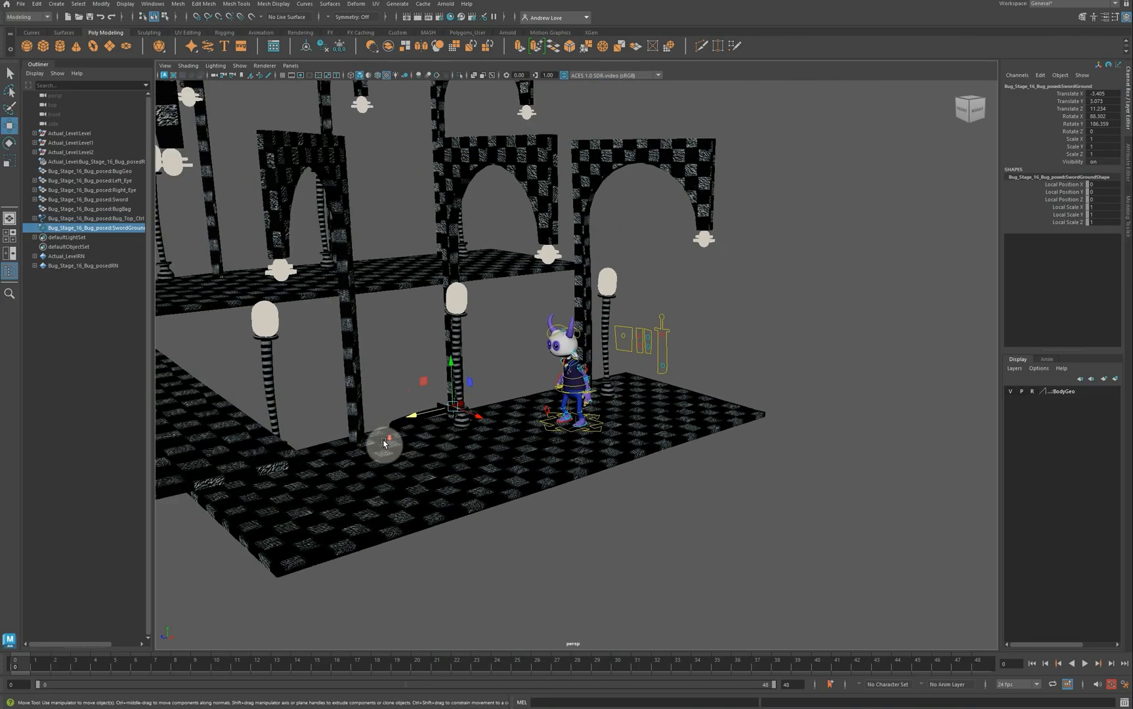
pyautogui.keyDown('alt'); pyautogui.moveTo(397, 397); pyautogui.dragTo(567, 471); pyautogui.keyUp('alt')
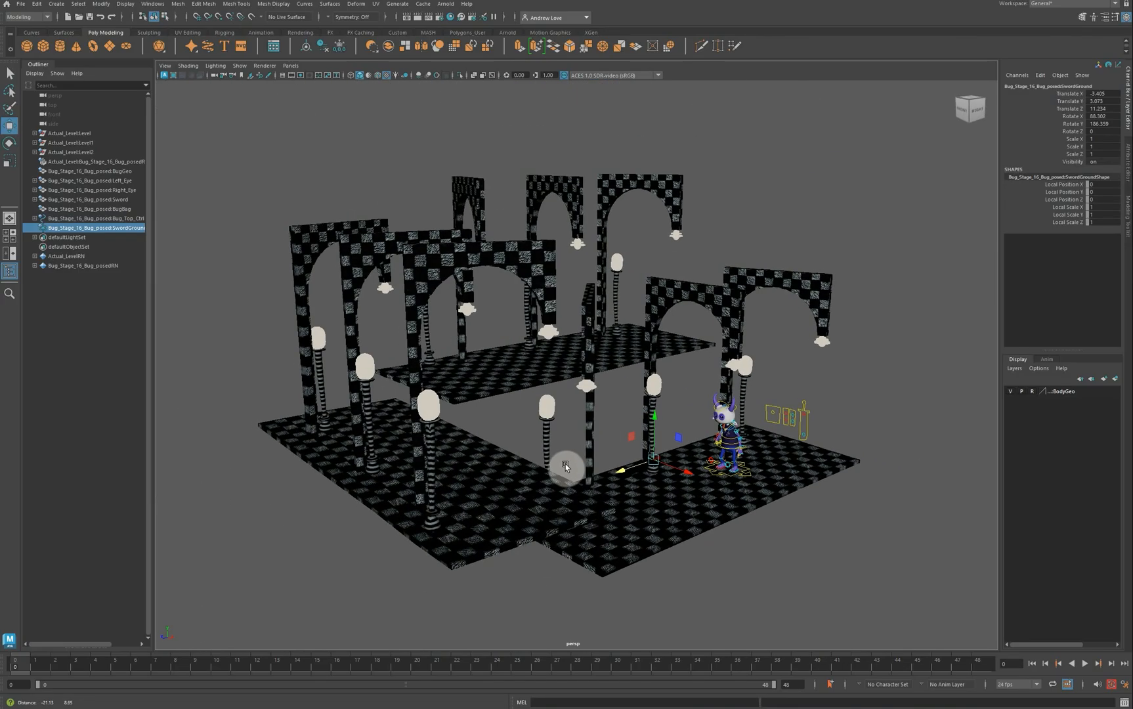
# Step: Create a polygon cube and set its Width, Height and Depth all to 500
pyautogui.click(42, 45)
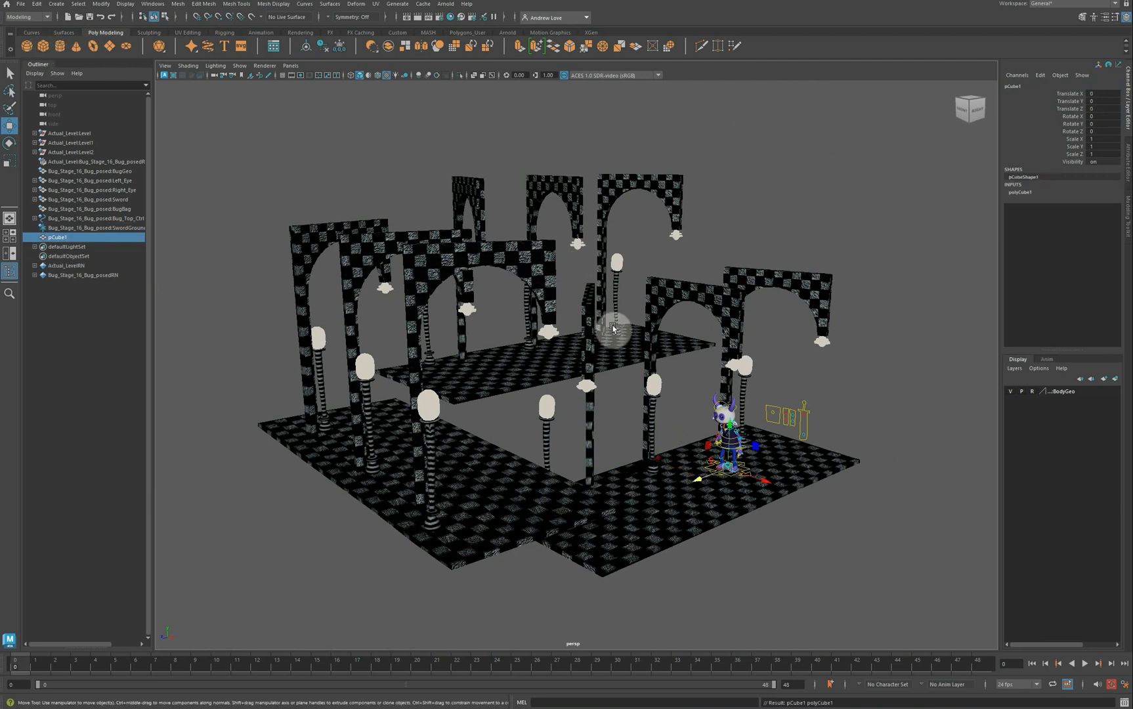
pyautogui.click(1023, 192)
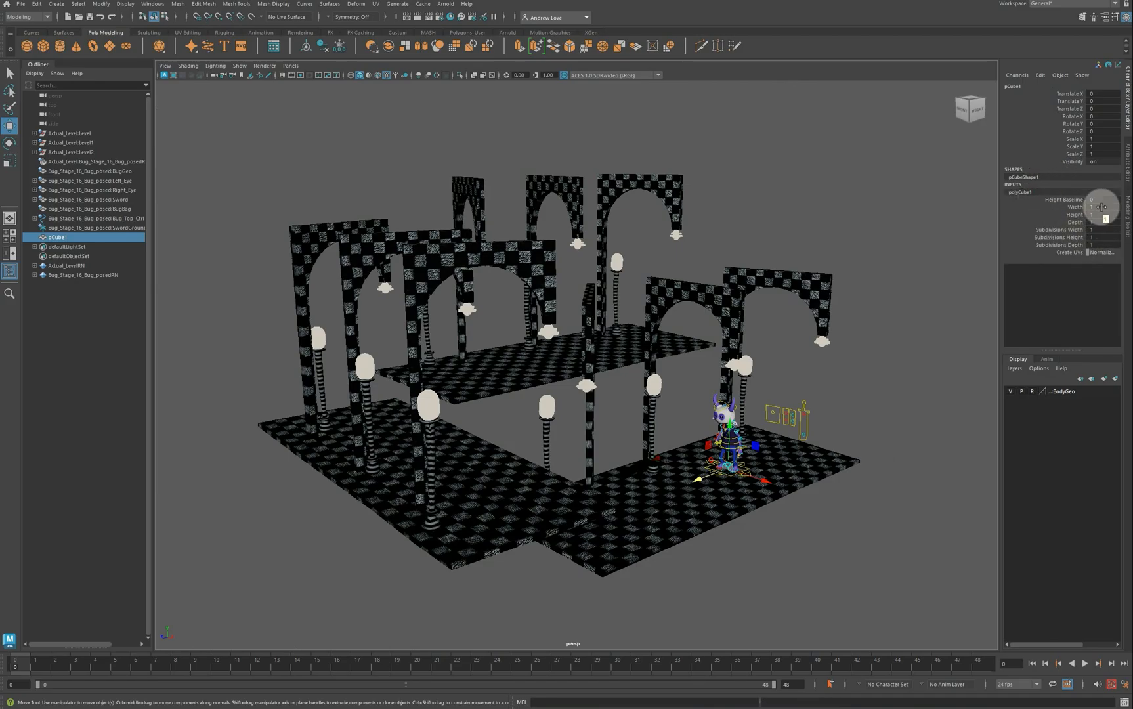
pyautogui.moveTo(1102, 208); pyautogui.dragTo(1103, 221)
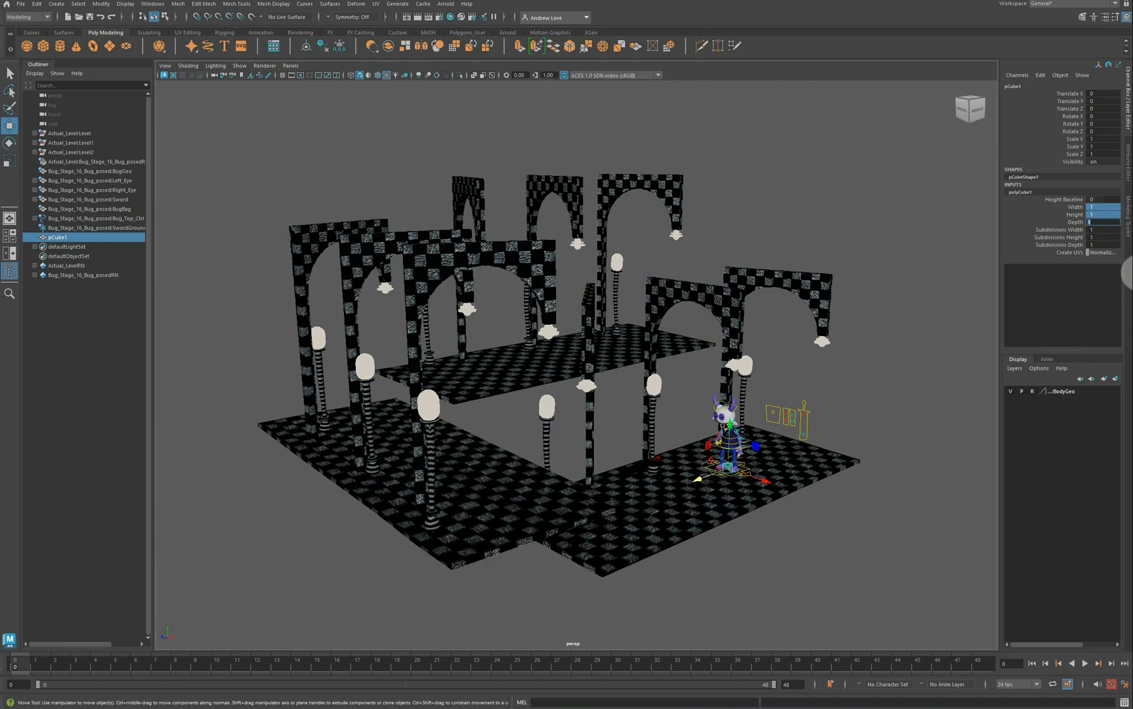
pyautogui.press('Return')
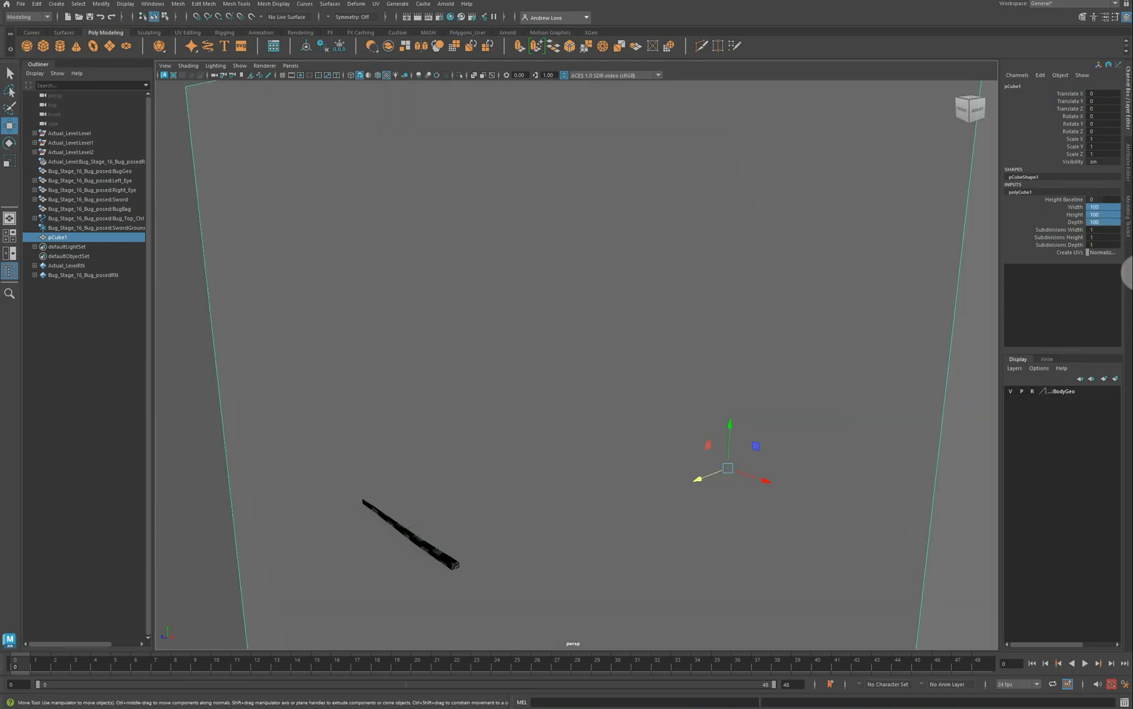
pyautogui.doubleClick(1110, 214)
pyautogui.moveTo(1107, 208); pyautogui.dragTo(1108, 223)
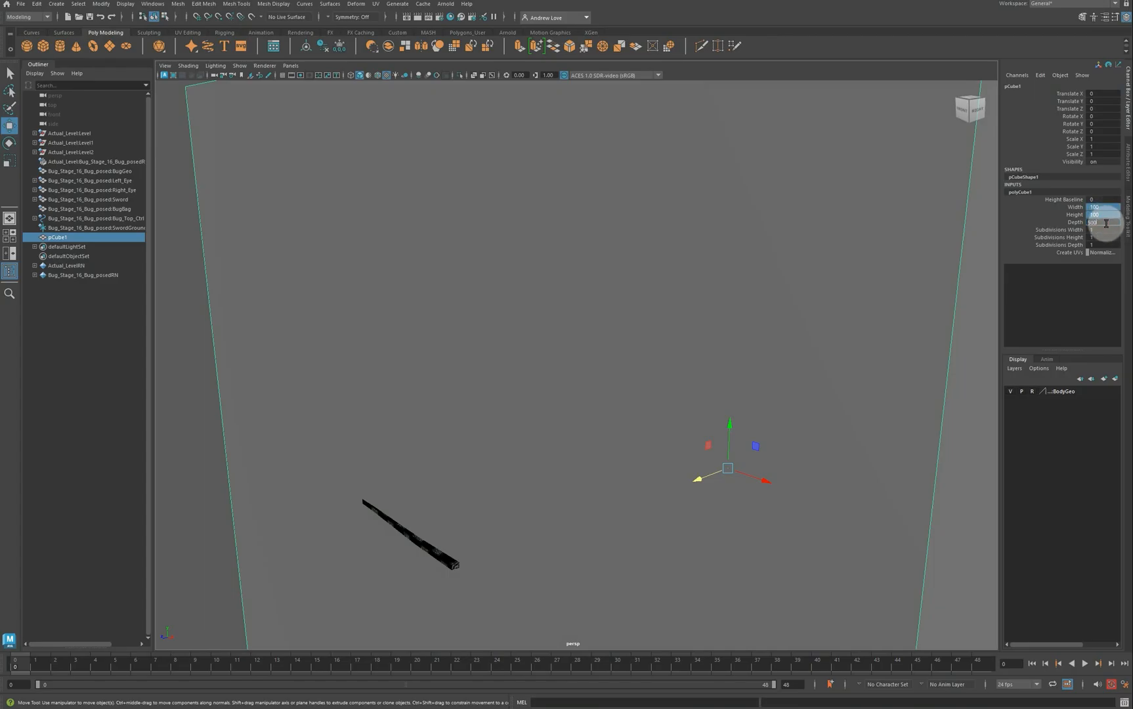
pyautogui.write('500')
pyautogui.press('Return')
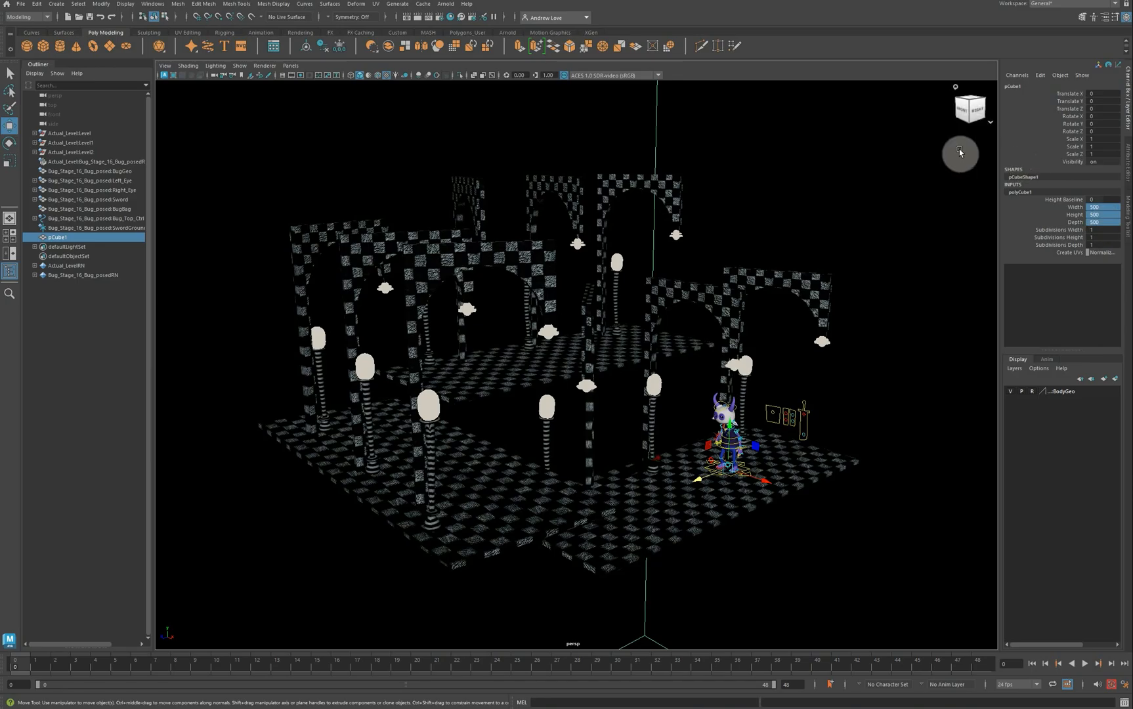
pyautogui.scroll(-10, 902, 216)
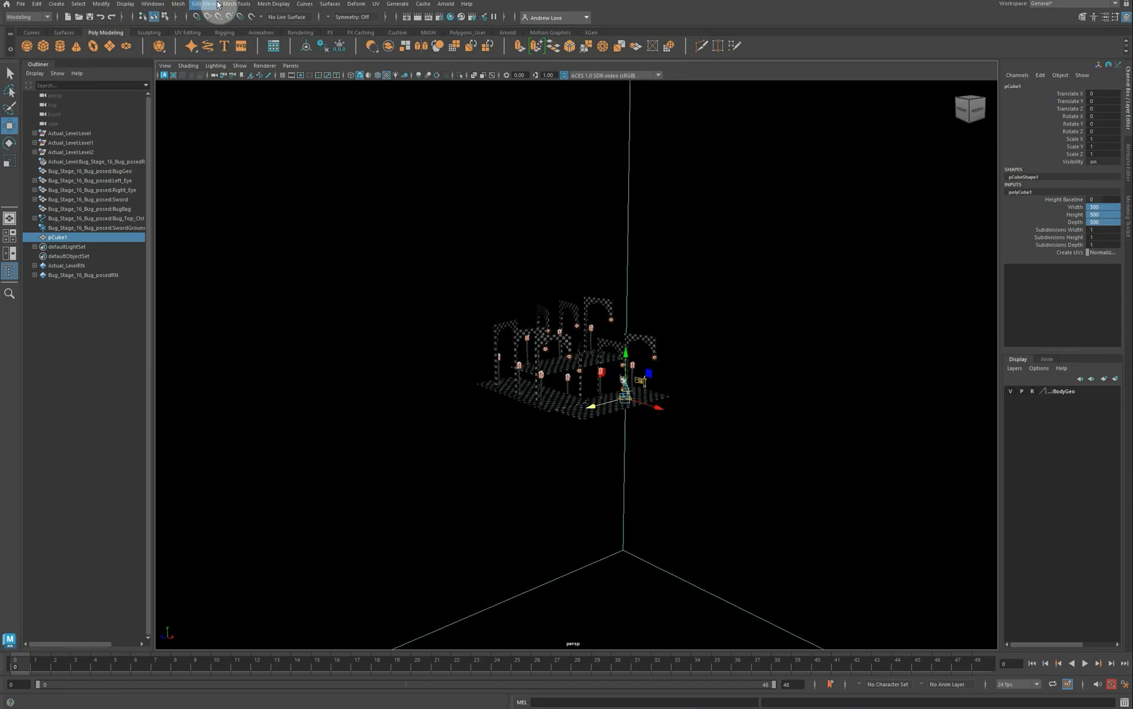
# Step: Reverse the big cube's normals and smooth it with 3 divisions into a sphere
pyautogui.click(270, 4)
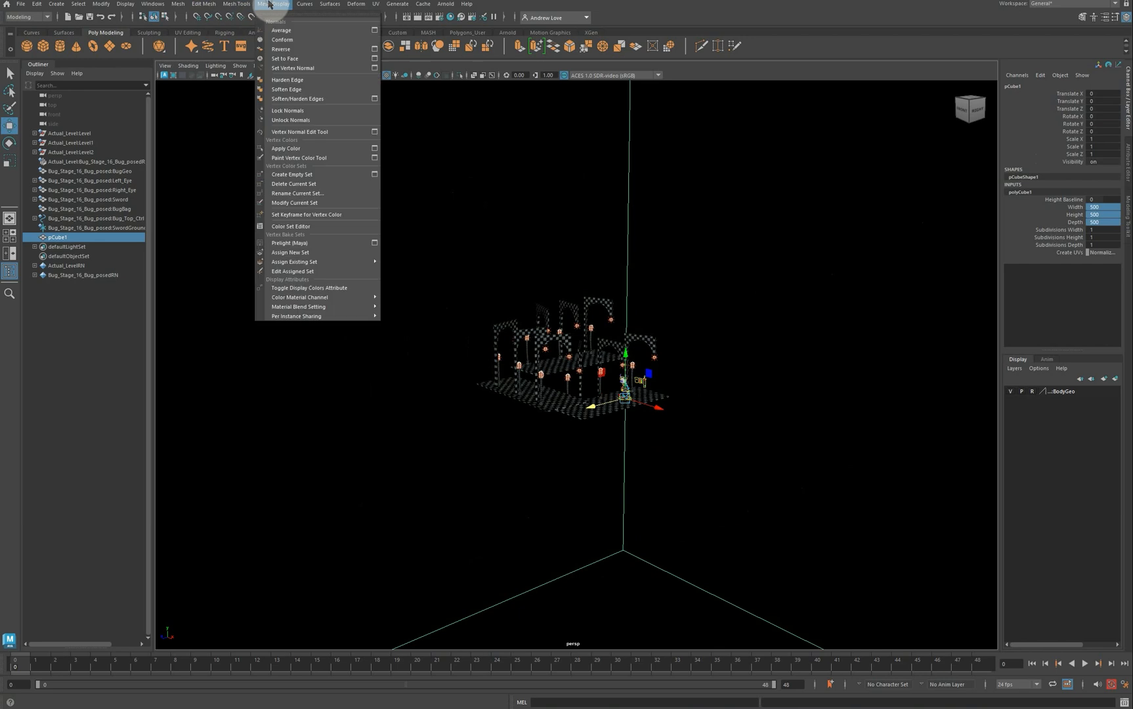
pyautogui.click(295, 49)
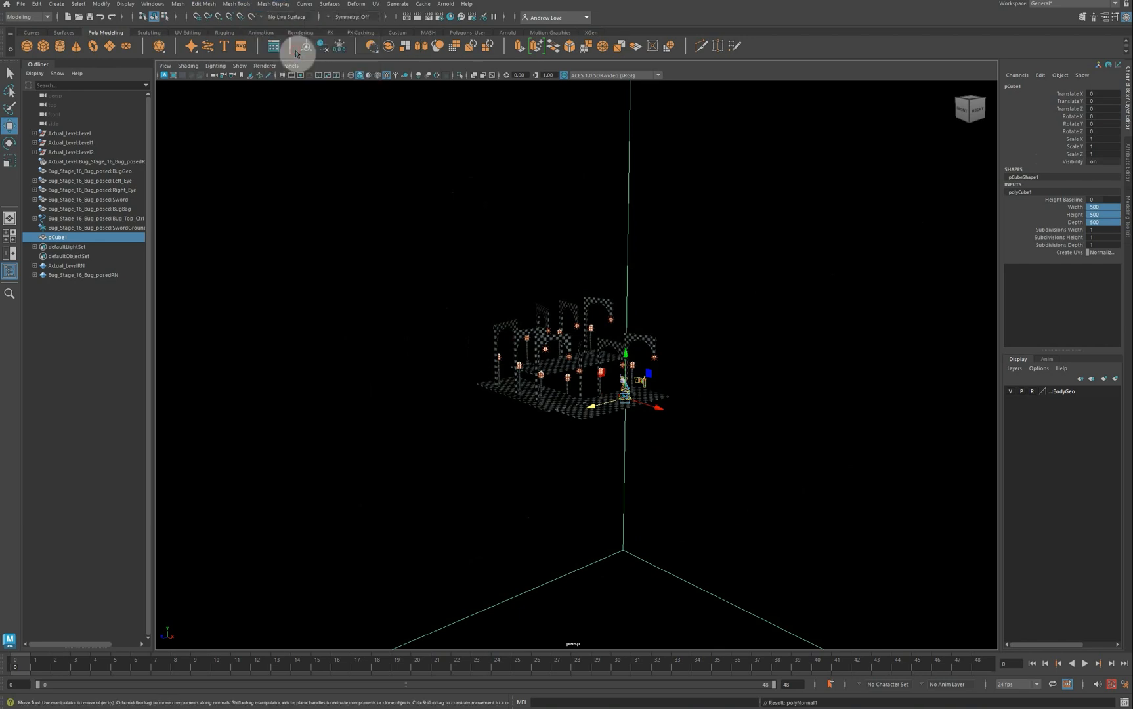
pyautogui.click(178, 4)
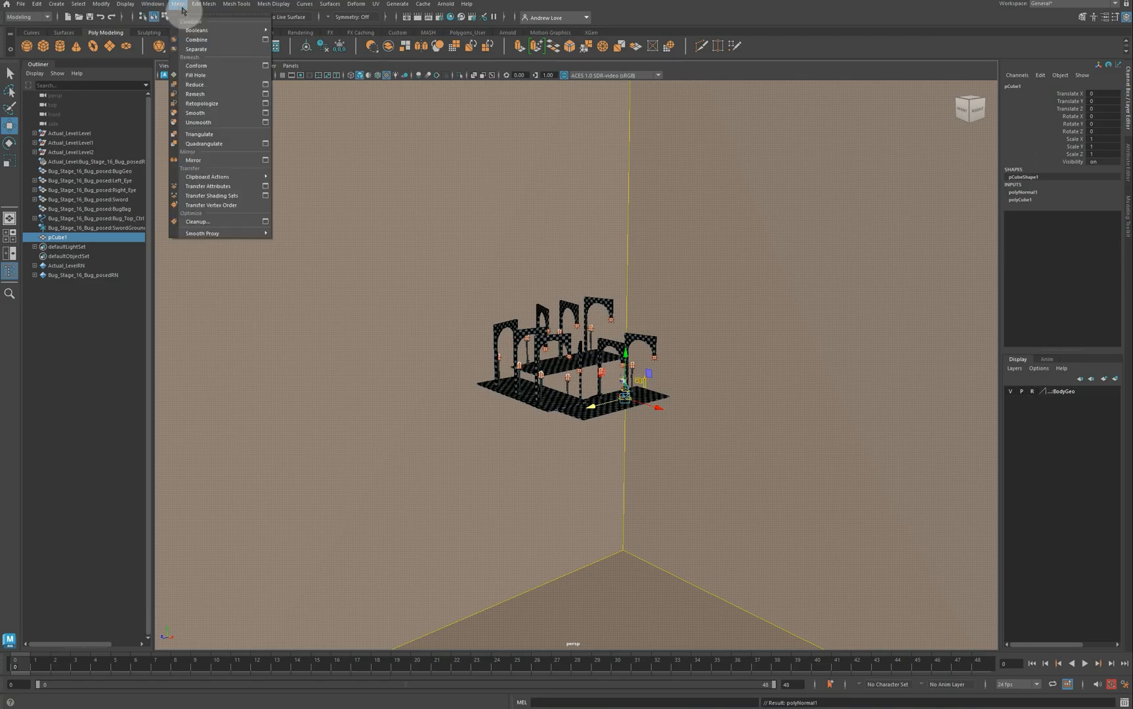
pyautogui.click(124, 404)
pyautogui.click(424, 357)
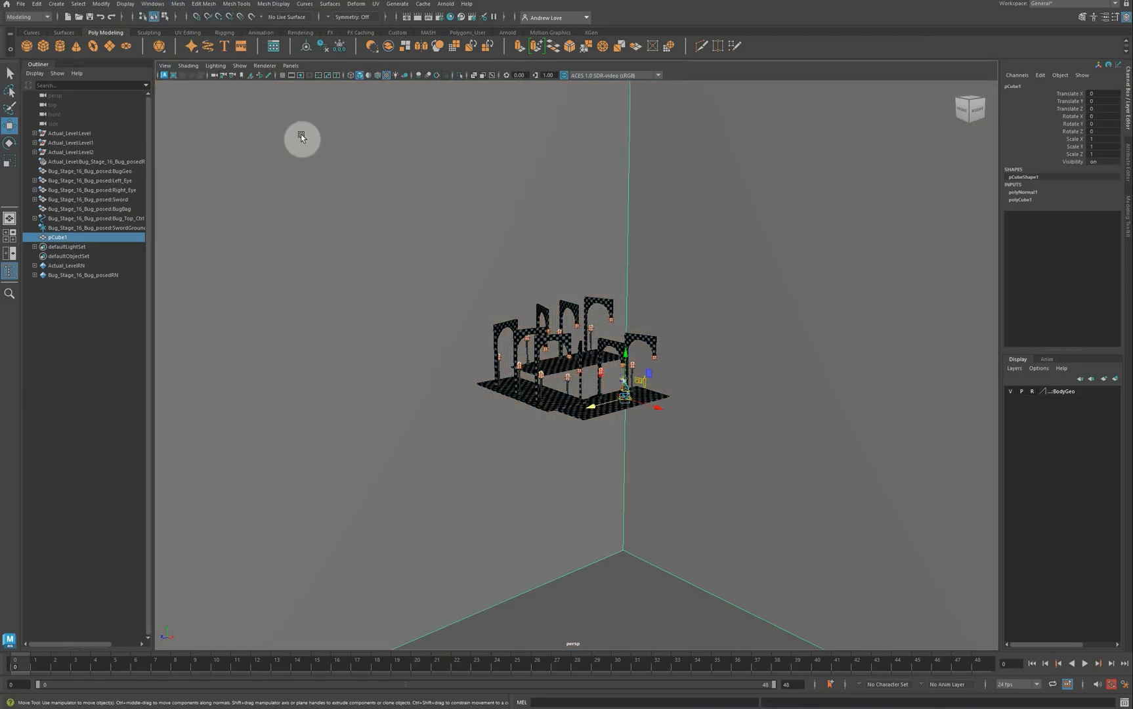
pyautogui.click(178, 4)
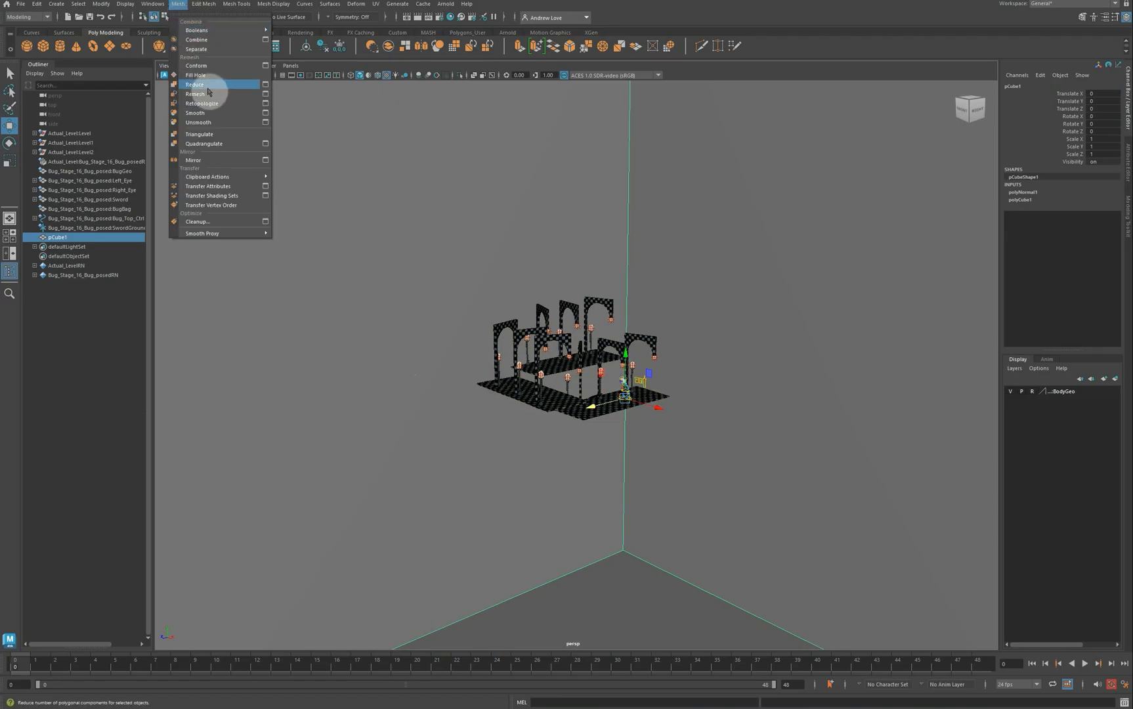
pyautogui.click(208, 112)
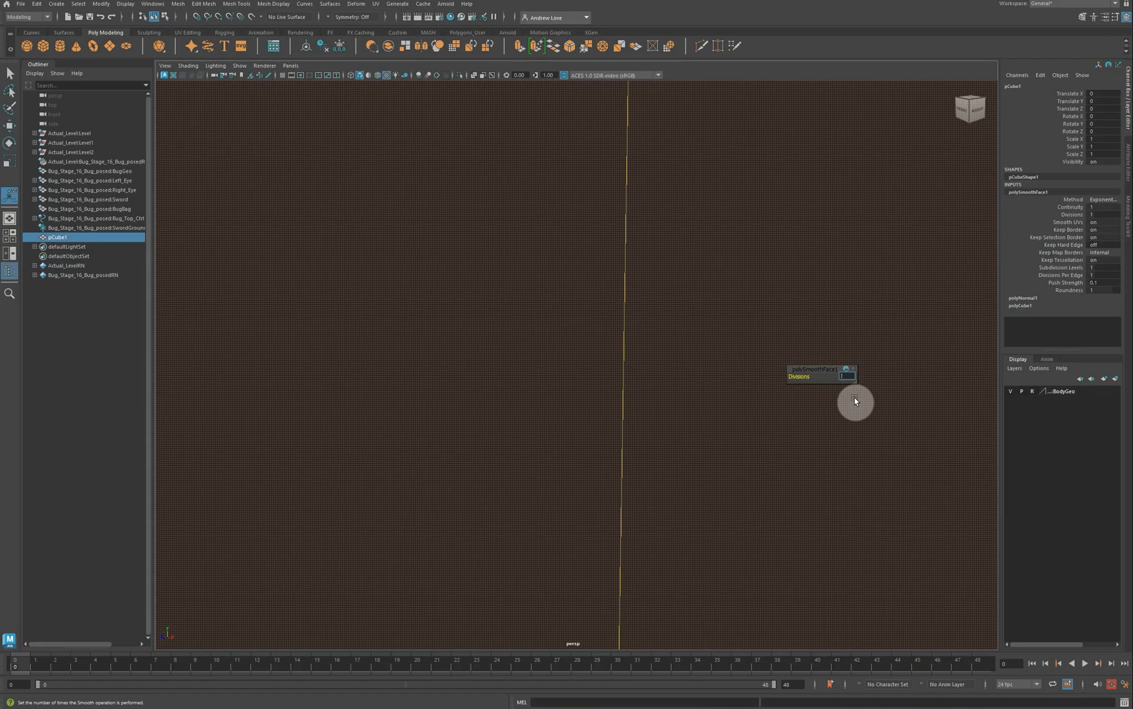
pyautogui.write('3')
pyautogui.press('Return')
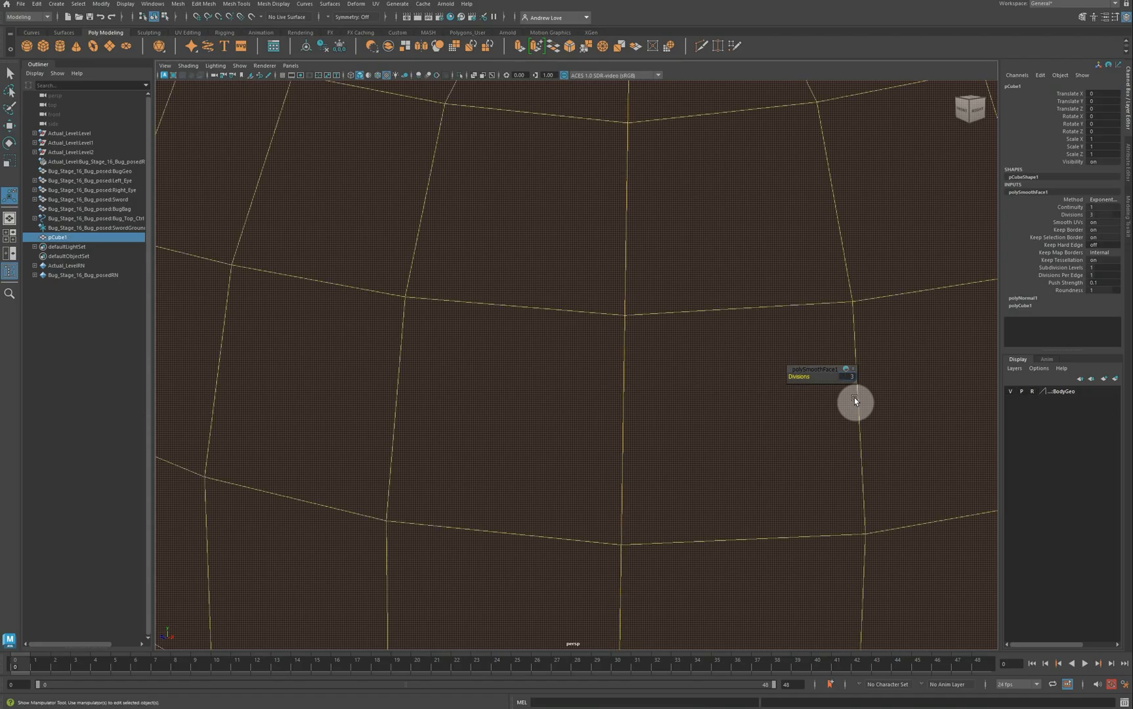
pyautogui.scroll(3, 854, 397)
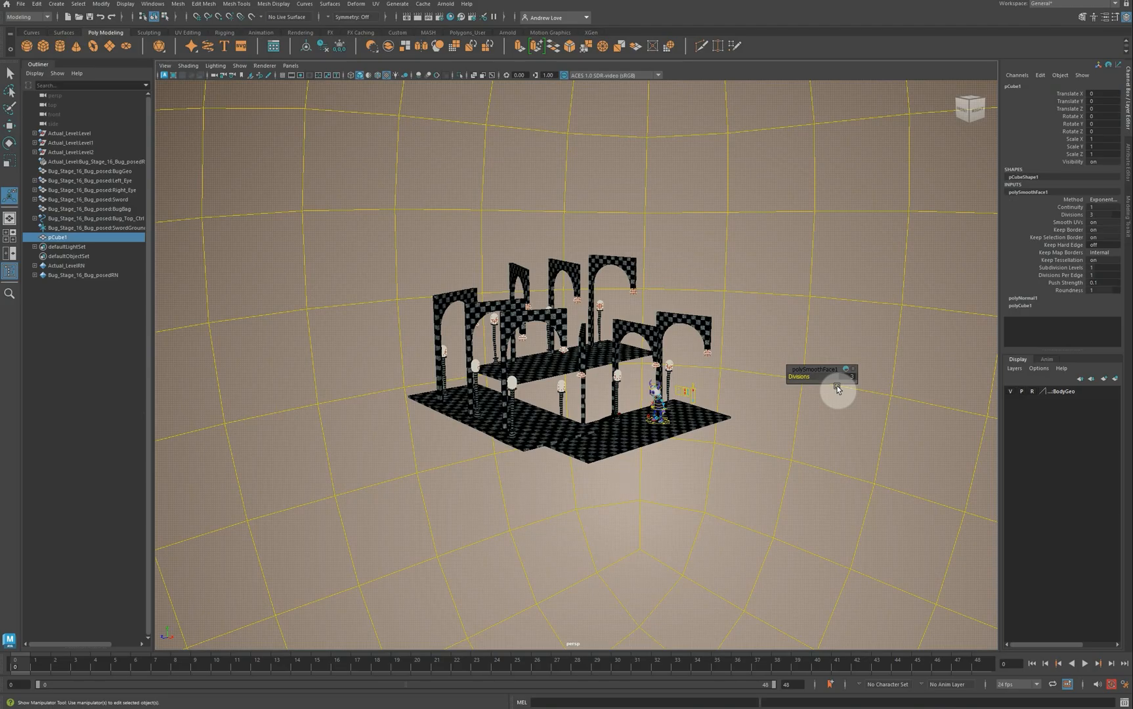
# Step: Select the smoothed sphere and open the UV Editor
pyautogui.click(815, 235)
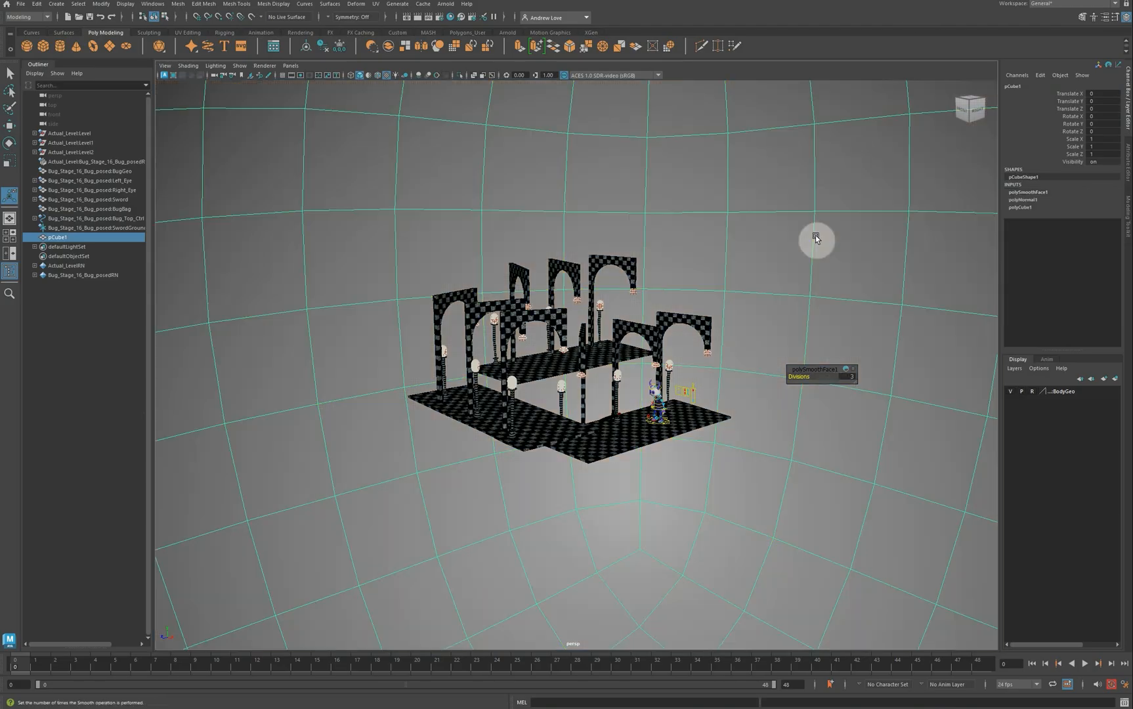
pyautogui.click(375, 4)
pyautogui.click(387, 23)
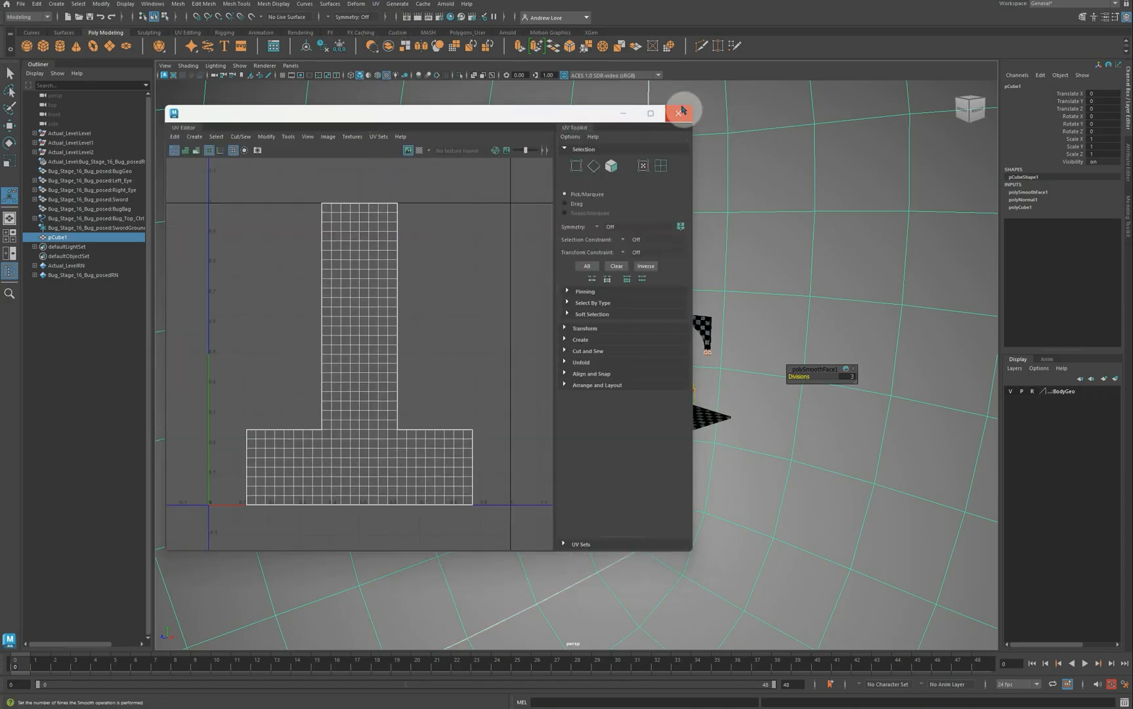
# Step: In the maximized front view, select the sphere's upper-half faces and apply a planar UV projection
pyautogui.click(680, 113)
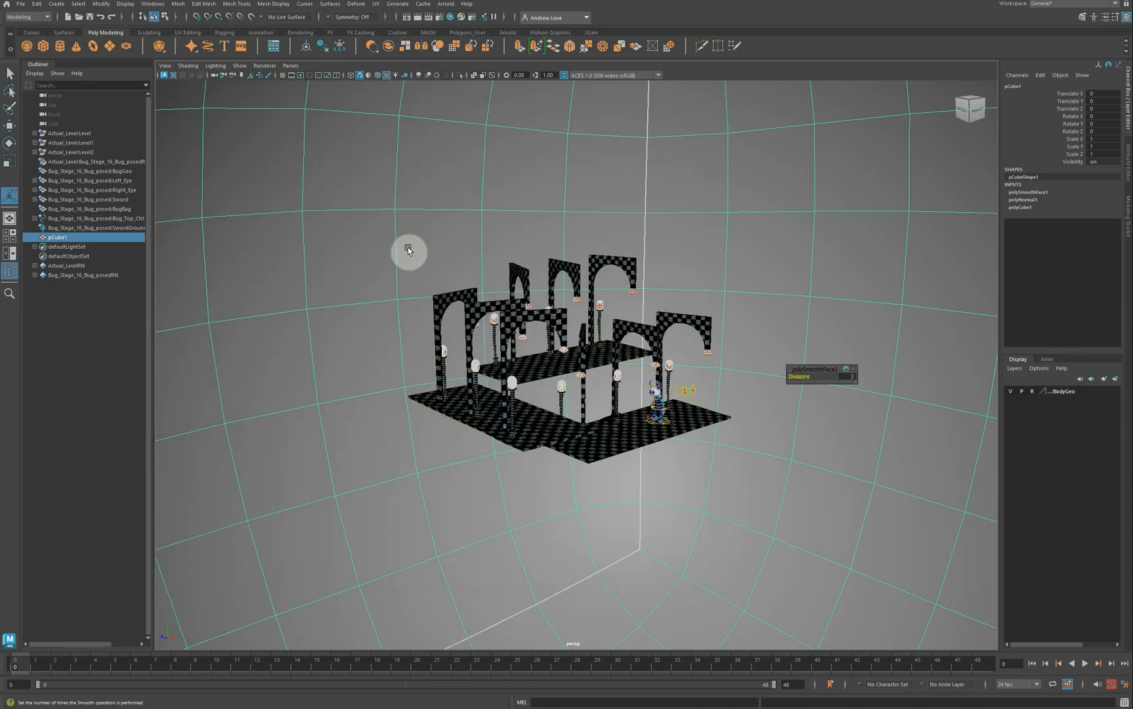
pyautogui.press('space')
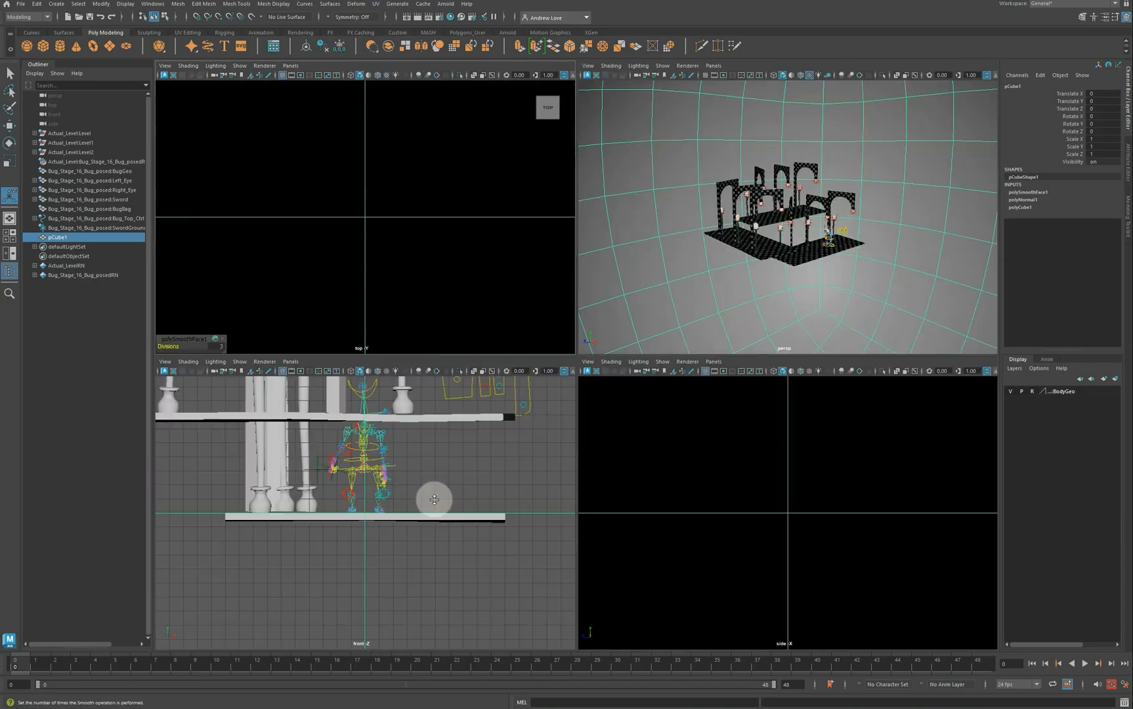
pyautogui.press('space')
pyautogui.press('f')
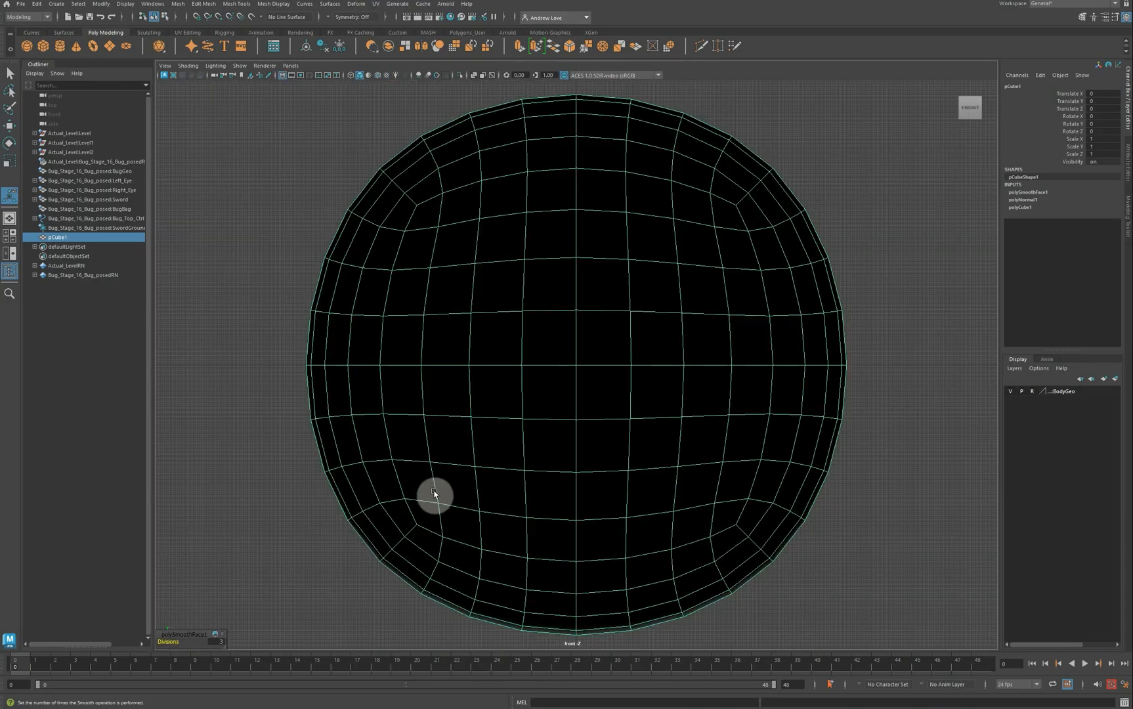
pyautogui.rightClick(472, 404)
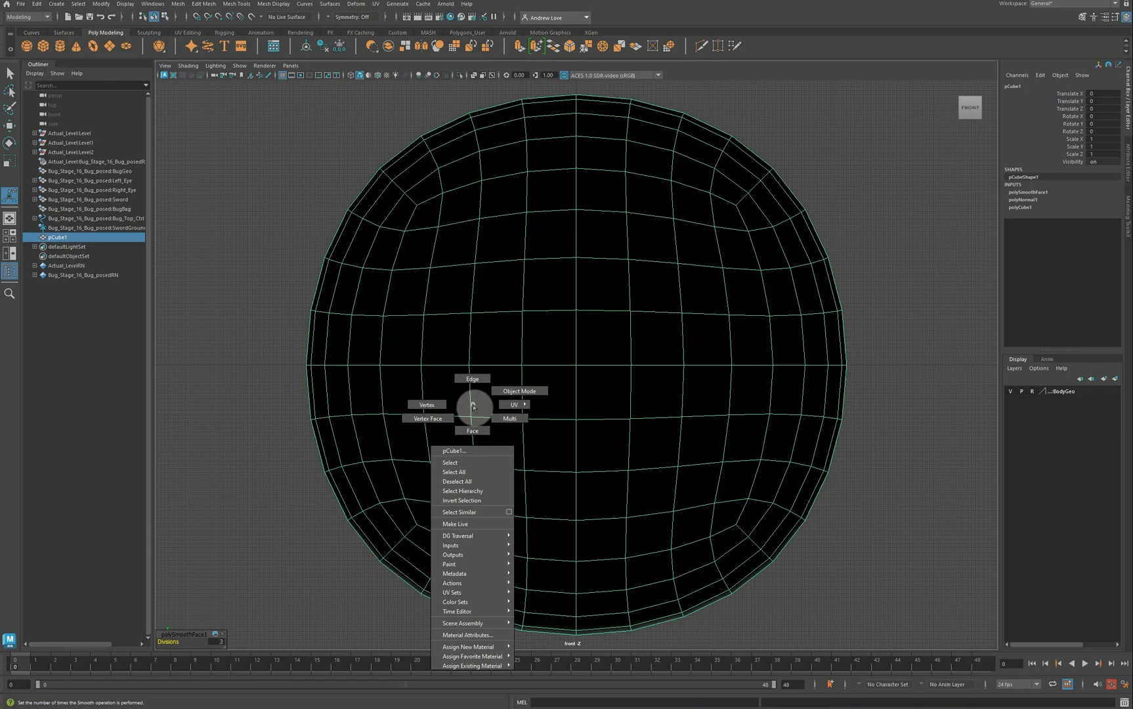
pyautogui.click(472, 431)
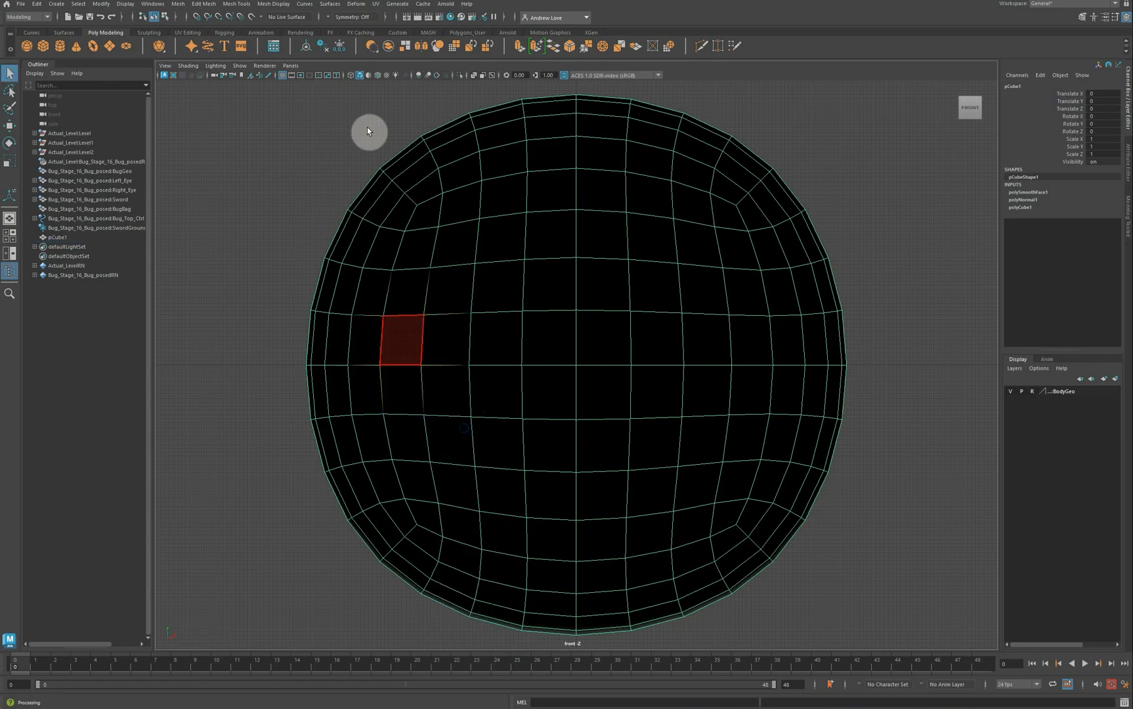
pyautogui.moveTo(299, 94); pyautogui.dragTo(858, 353)
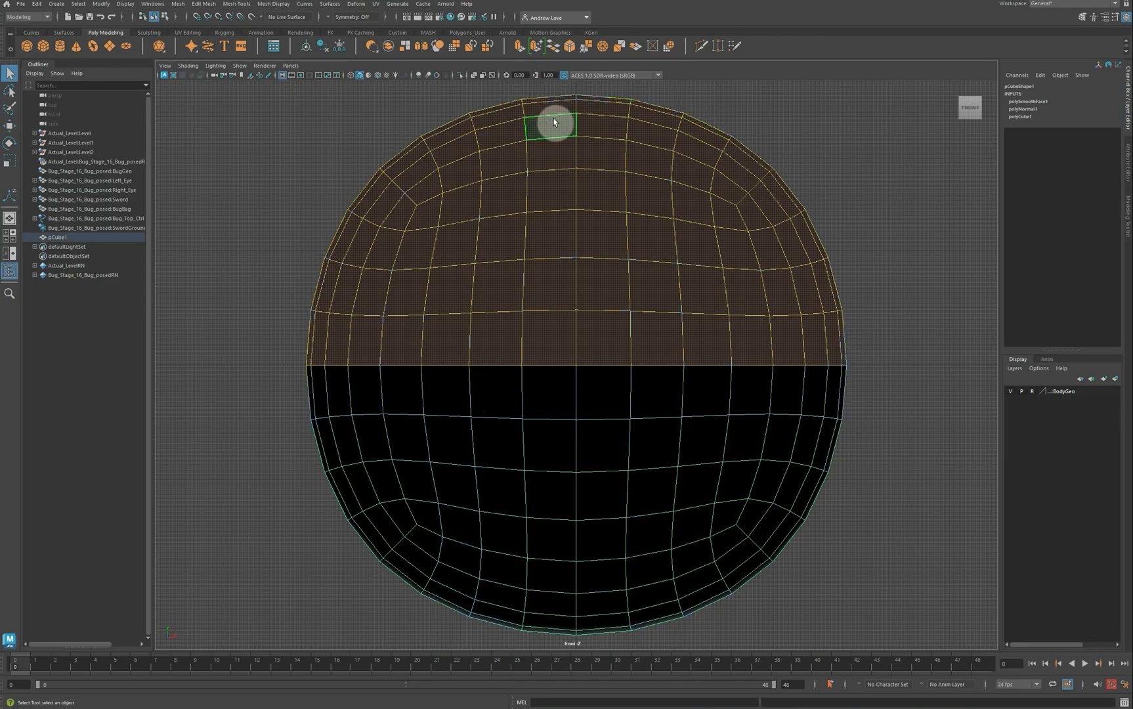
pyautogui.click(377, 4)
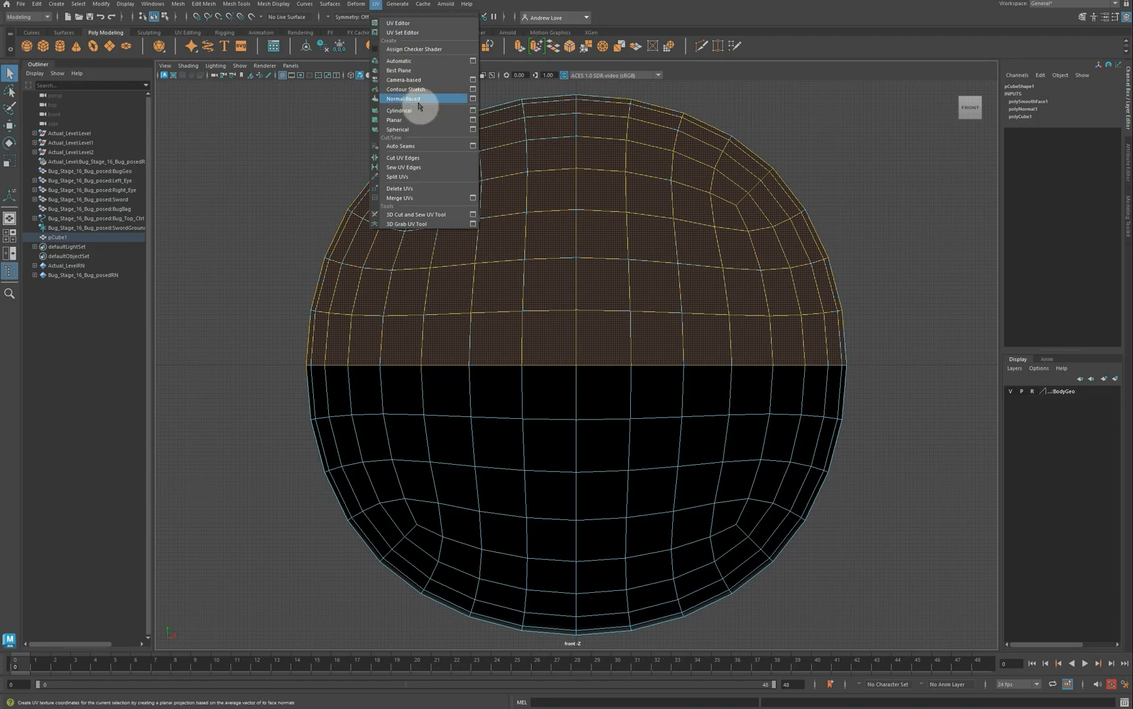
pyautogui.click(472, 120)
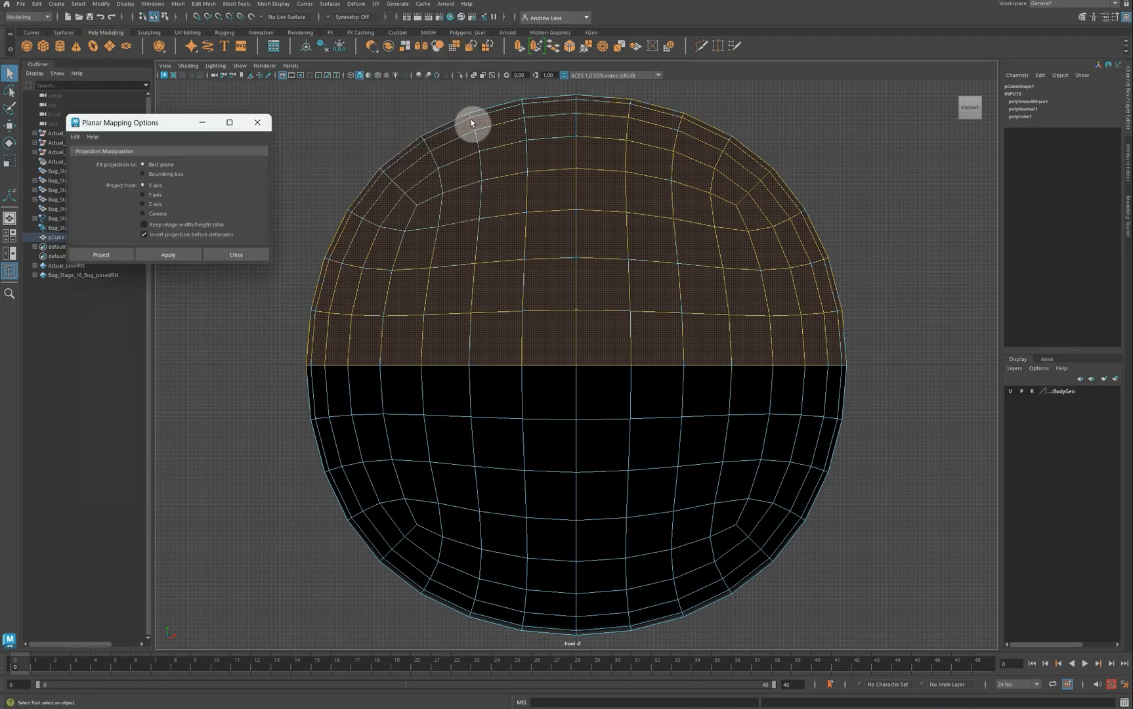
pyautogui.click(169, 254)
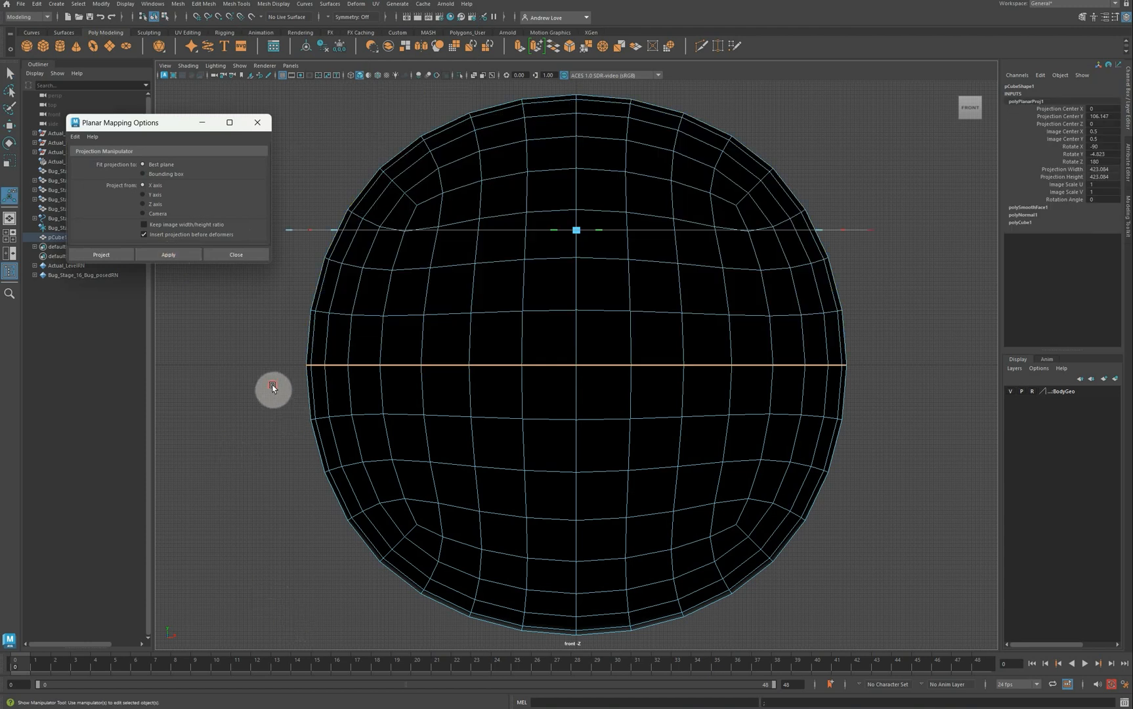
# Step: Select the lower-half faces, apply a second planar projection, and close Planar Mapping options
pyautogui.moveTo(274, 386); pyautogui.dragTo(826, 641)
pyautogui.moveTo(879, 635); pyautogui.dragTo(879, 636)
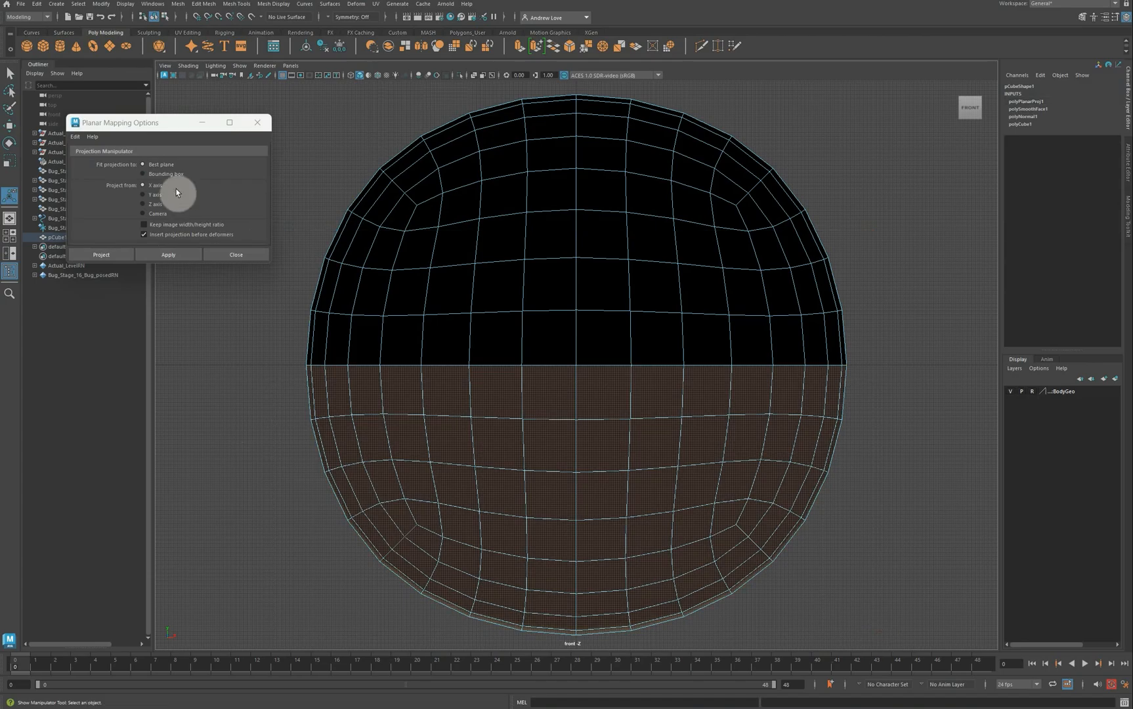
pyautogui.click(174, 256)
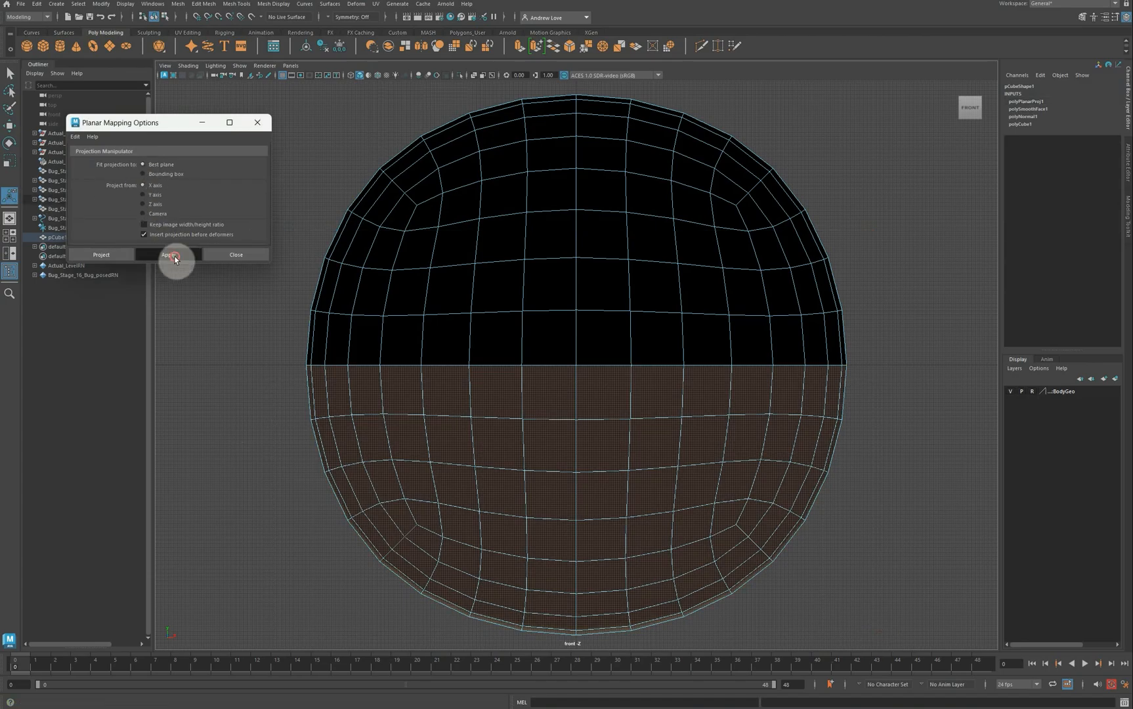
pyautogui.click(260, 258)
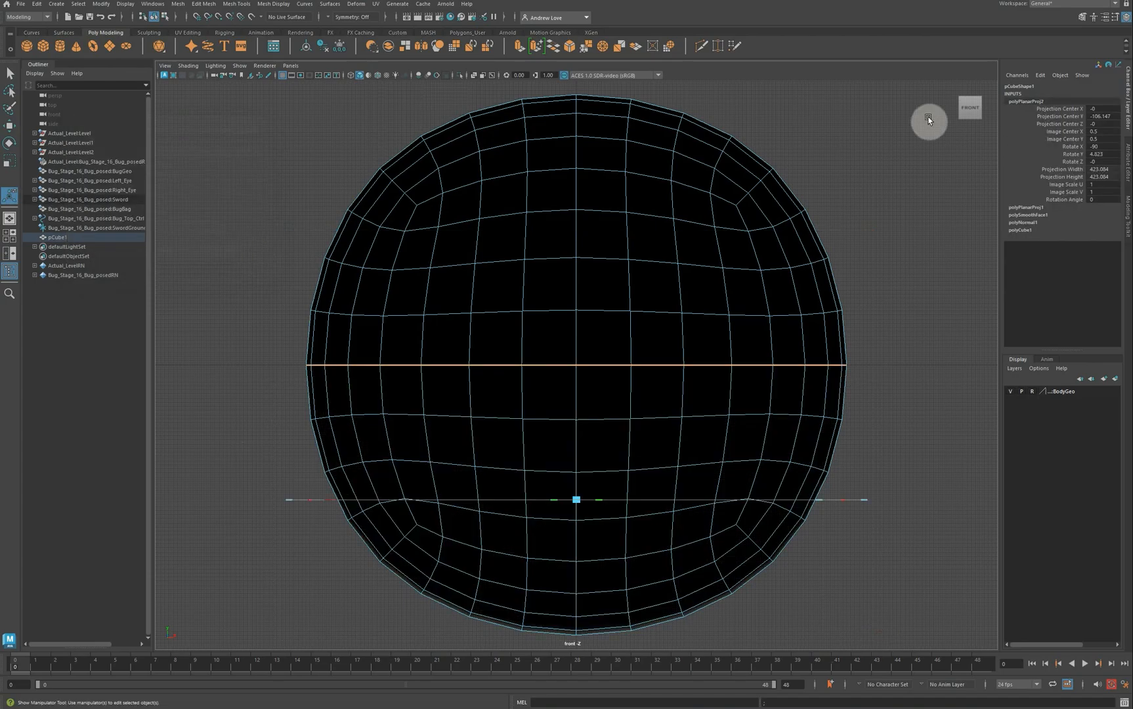
pyautogui.click(1113, 4)
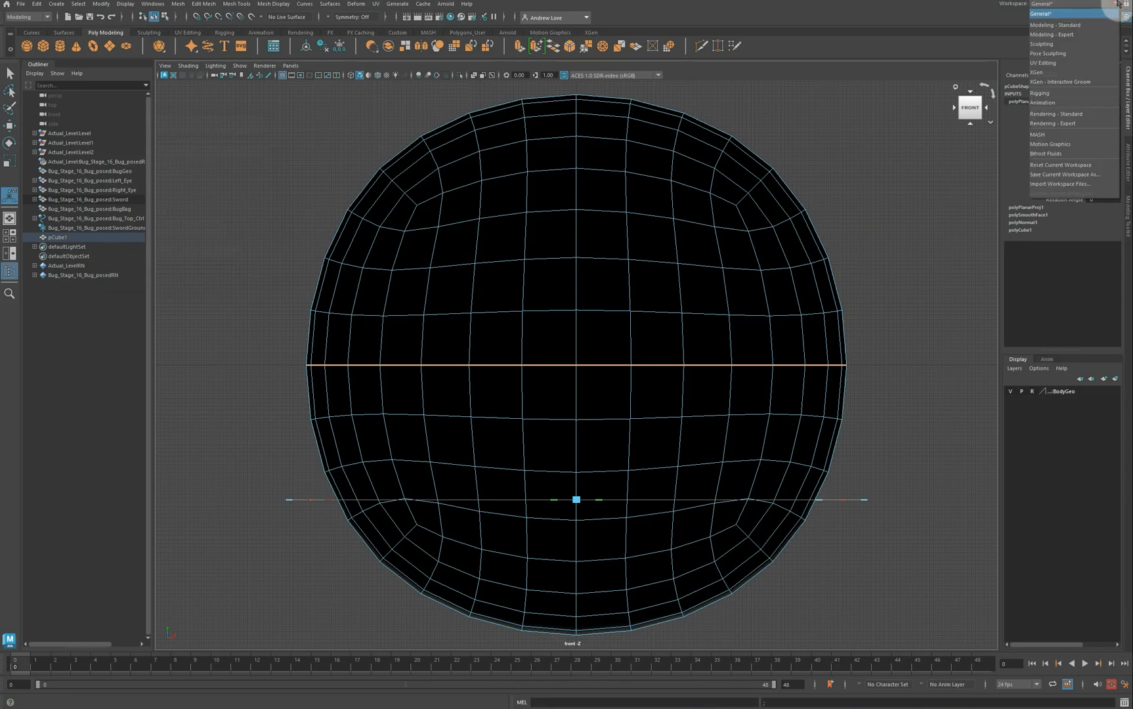
# Step: In the UV Editing workspace, select both dome UV shells, unfold them and scale them down
pyautogui.click(1054, 63)
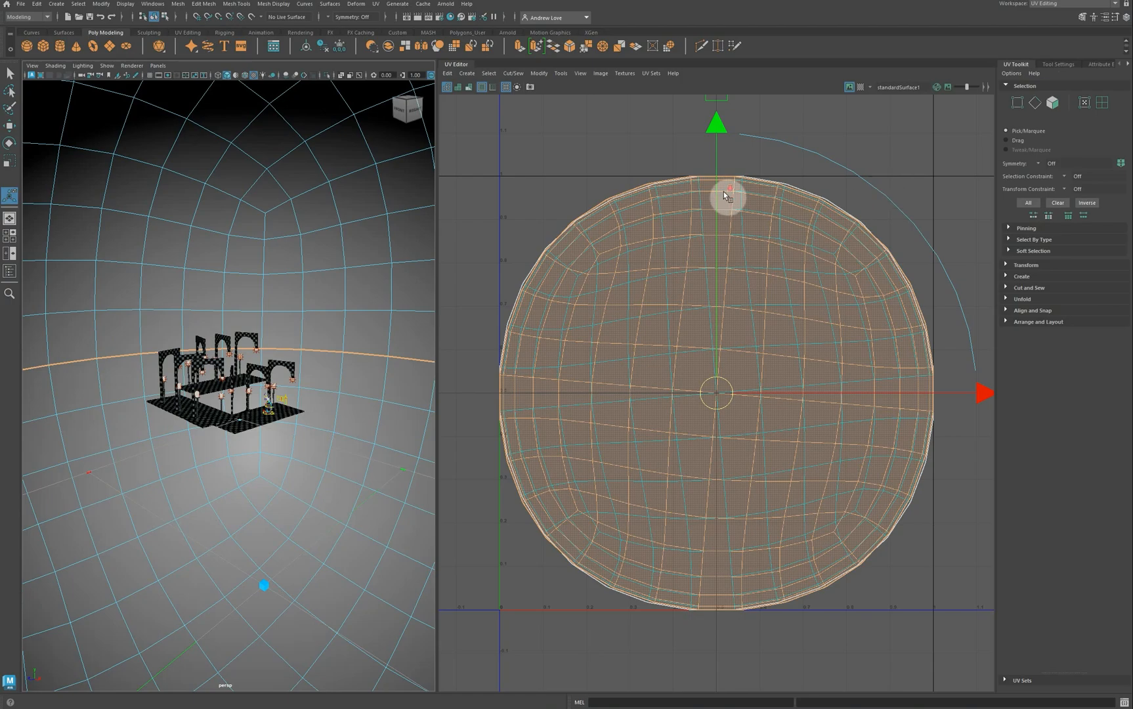
pyautogui.scroll(-3, 722, 191)
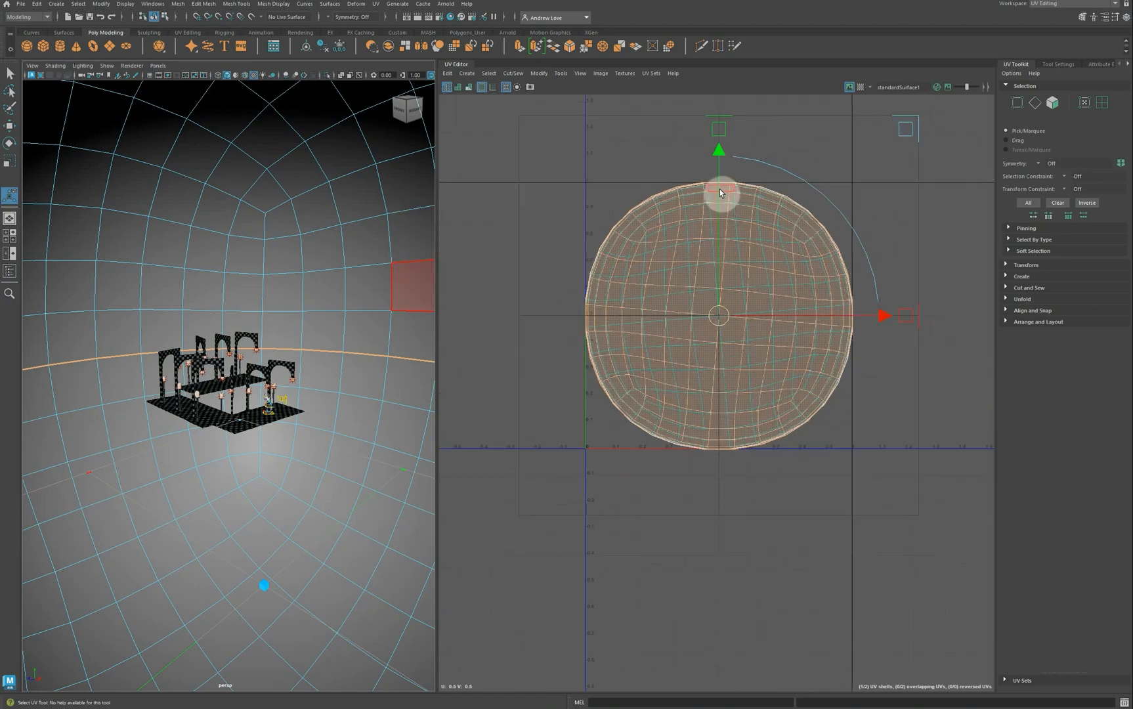
pyautogui.click(1103, 103)
pyautogui.moveTo(597, 182); pyautogui.dragTo(739, 339)
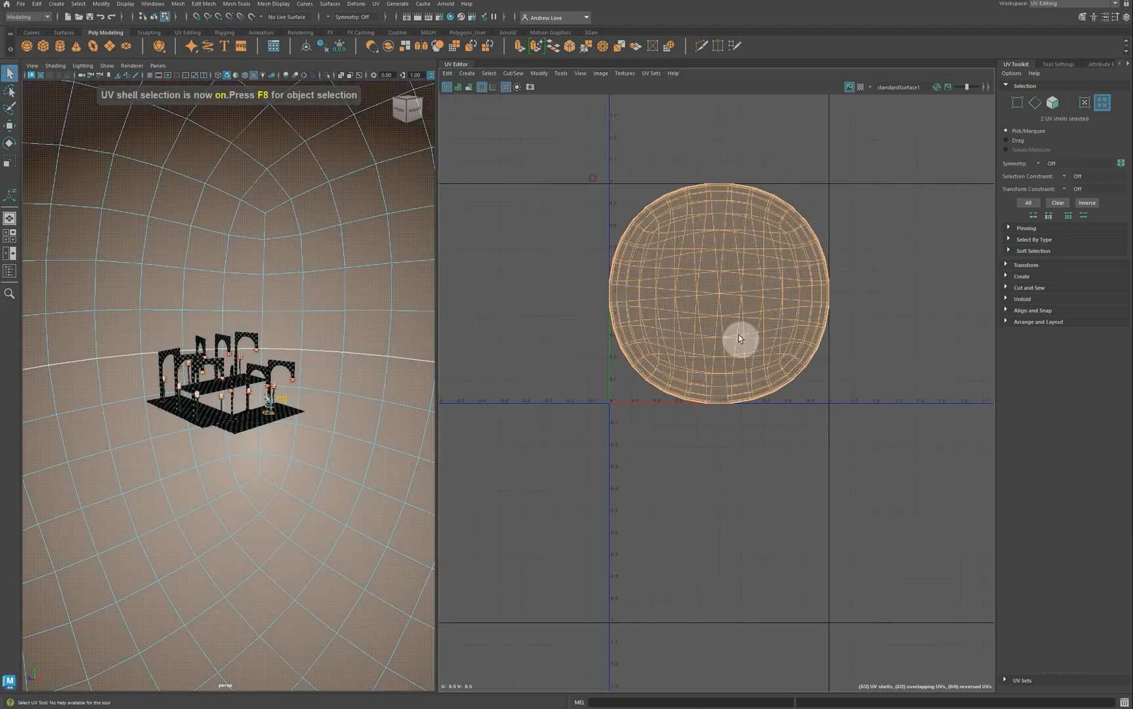
pyautogui.click(1040, 297)
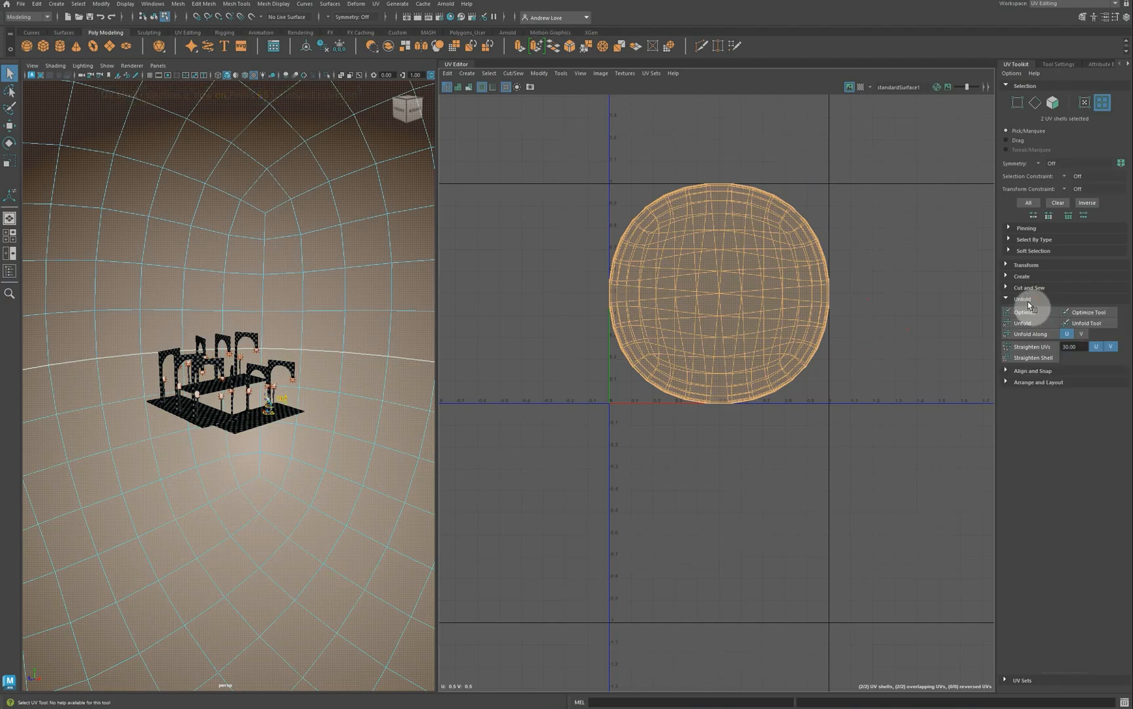
pyautogui.click(1036, 335)
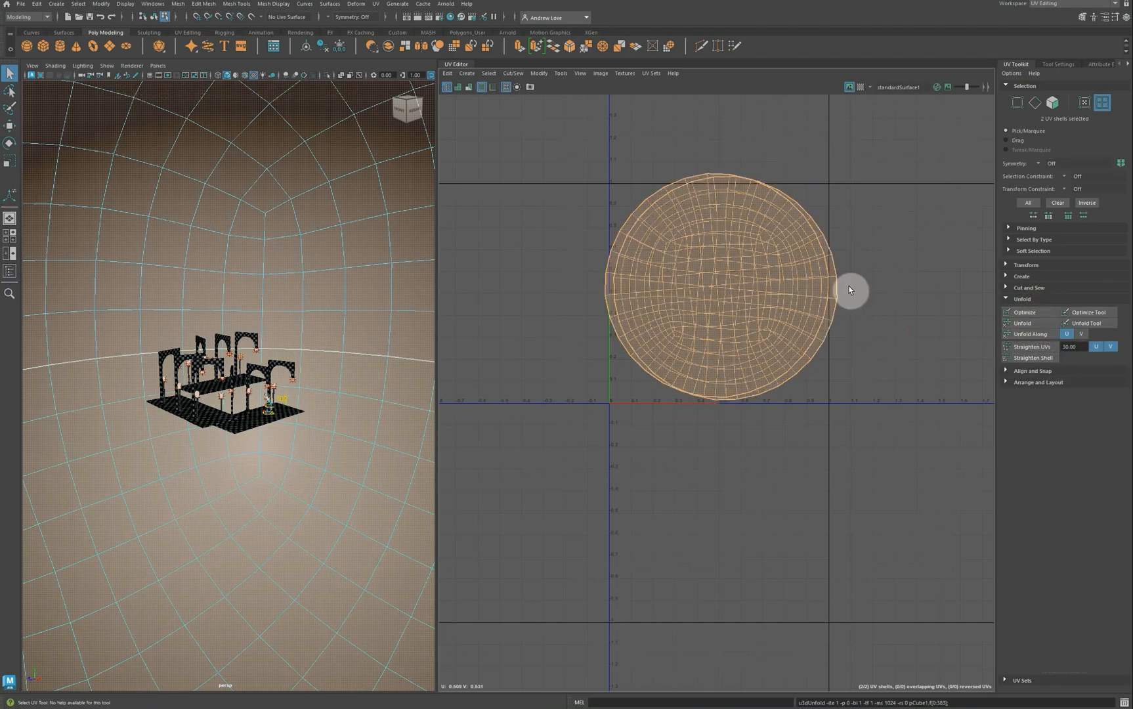
pyautogui.press('r')
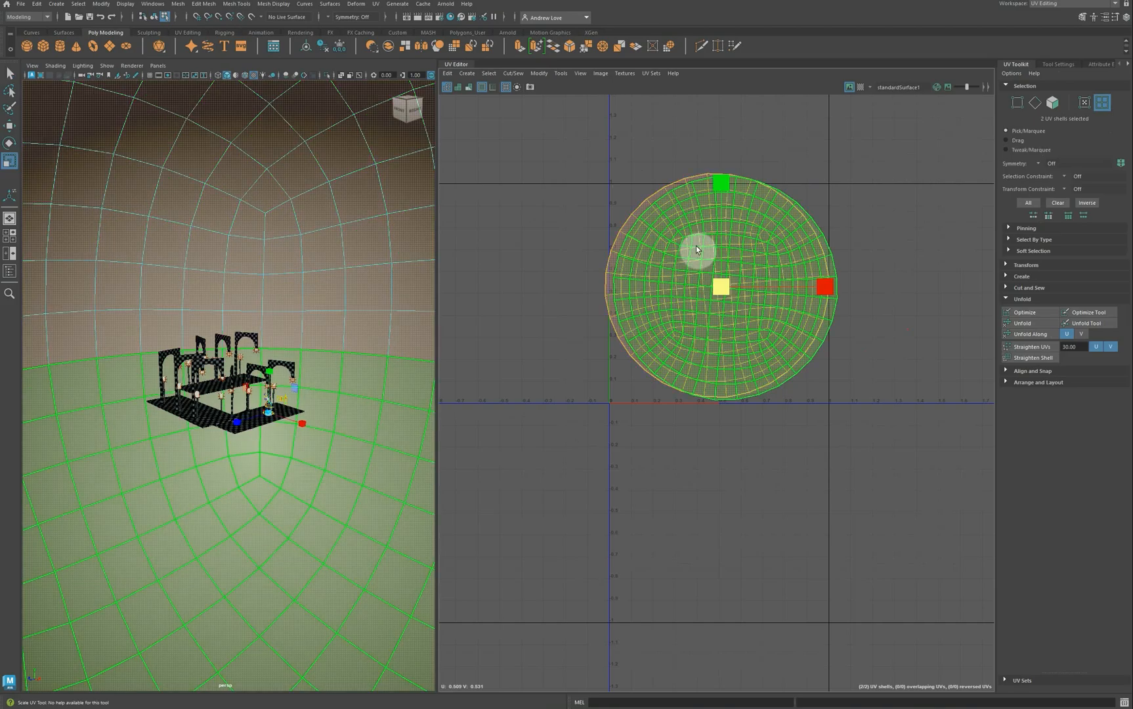
pyautogui.moveTo(720, 290); pyautogui.dragTo(712, 277)
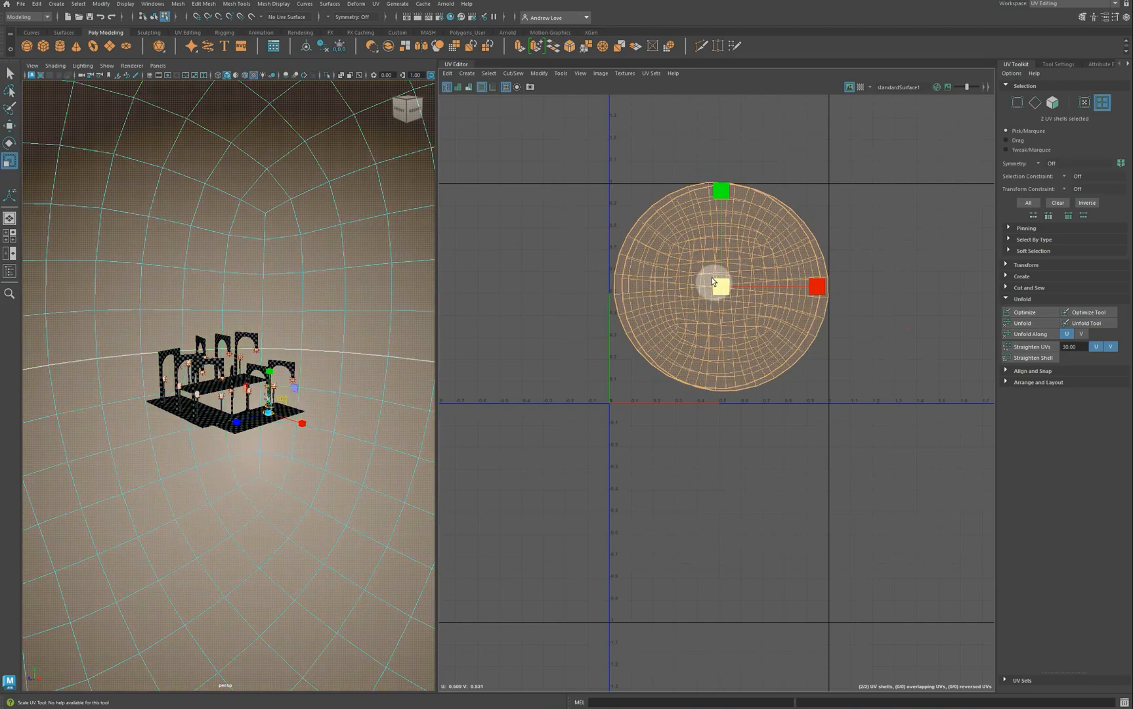
# Step: Move and rotate each UV shell, then nudge both to fit inside the 0–1 UV square
pyautogui.scroll(1, 652, 203)
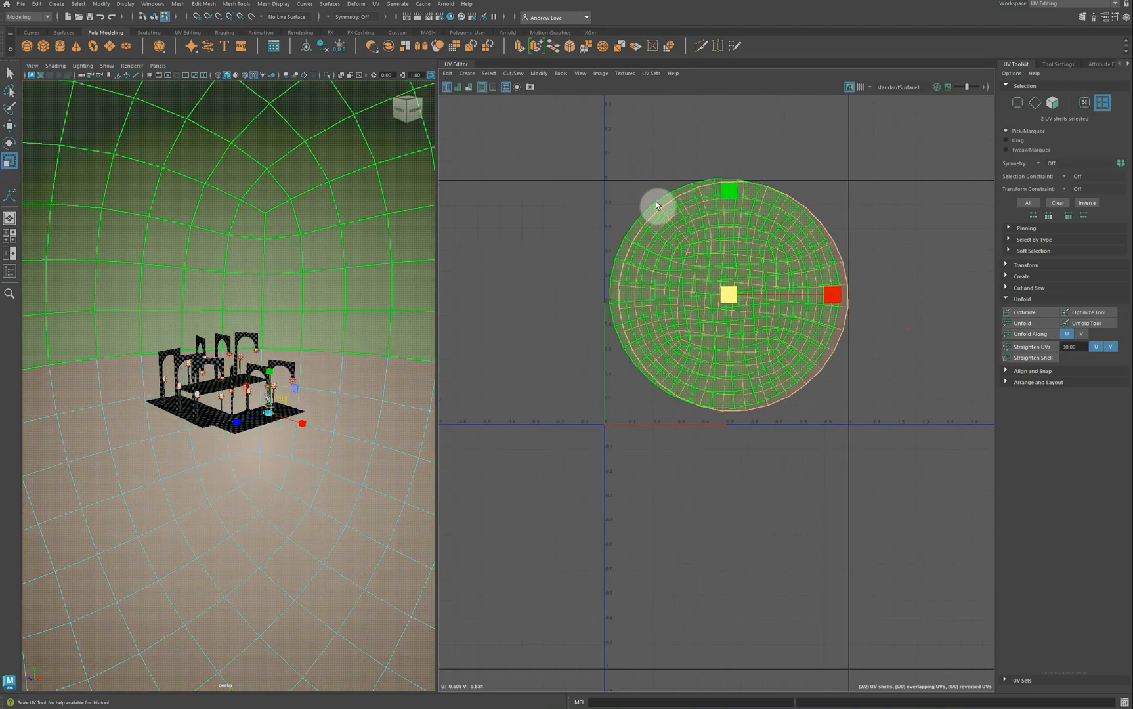
pyautogui.click(657, 209)
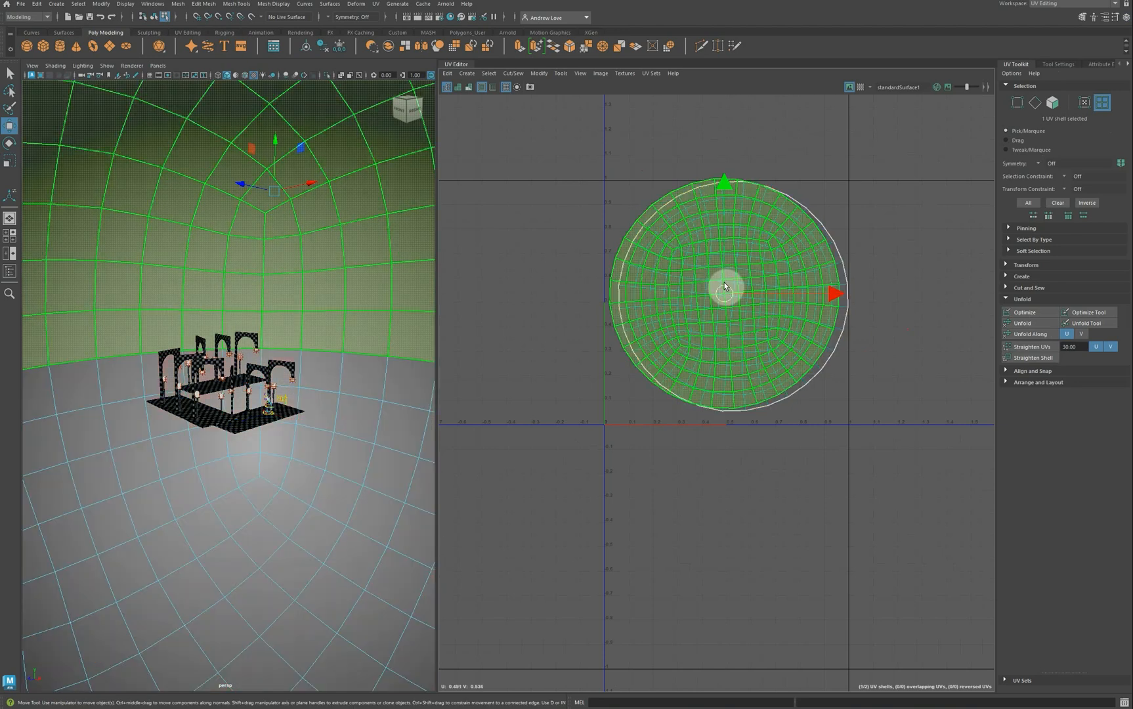
pyautogui.press('w')
pyautogui.moveTo(737, 318); pyautogui.dragTo(734, 300)
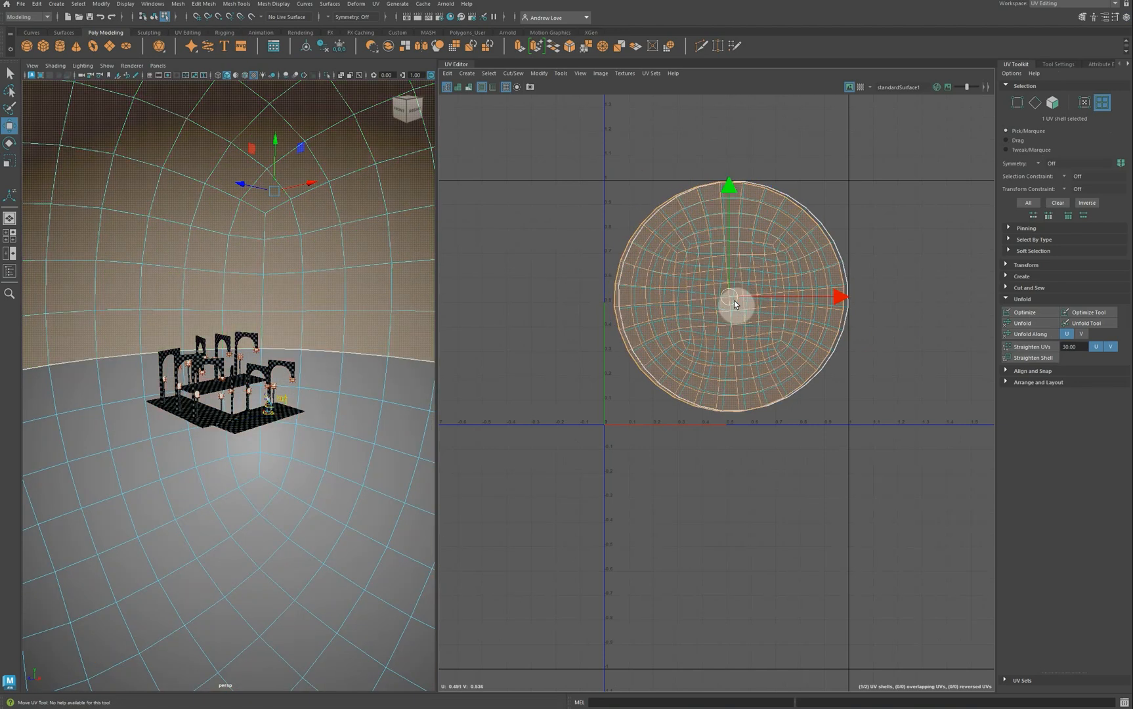
pyautogui.press('e')
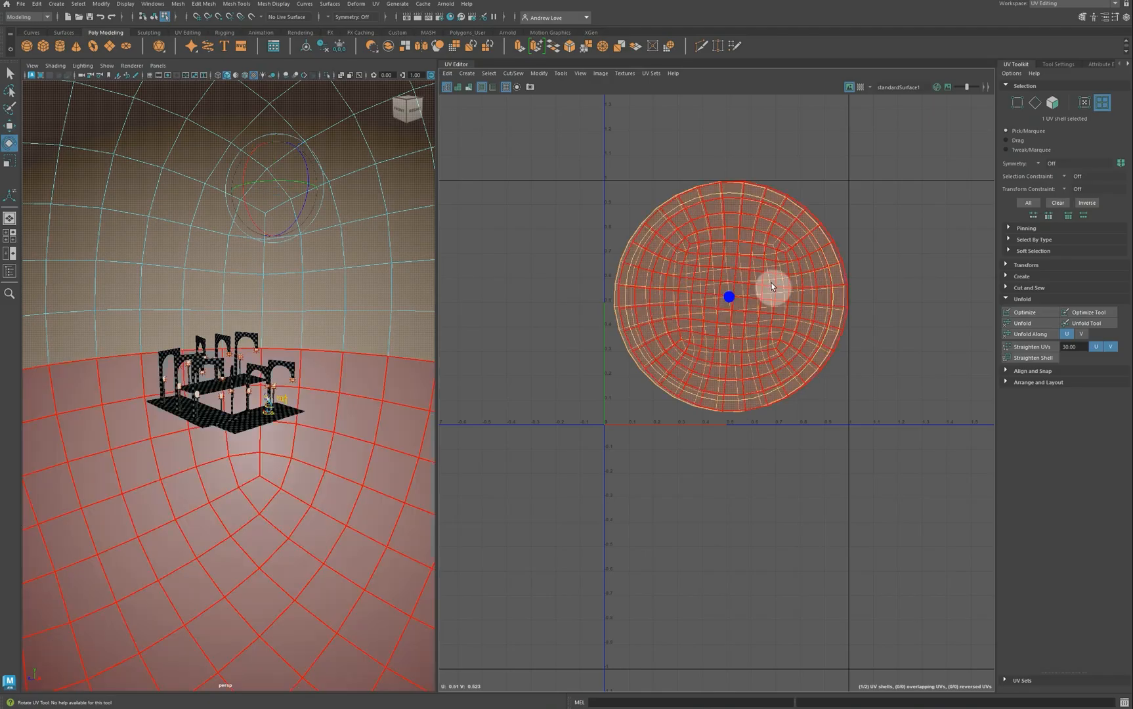
pyautogui.moveTo(814, 243); pyautogui.dragTo(829, 259)
pyautogui.click(840, 255)
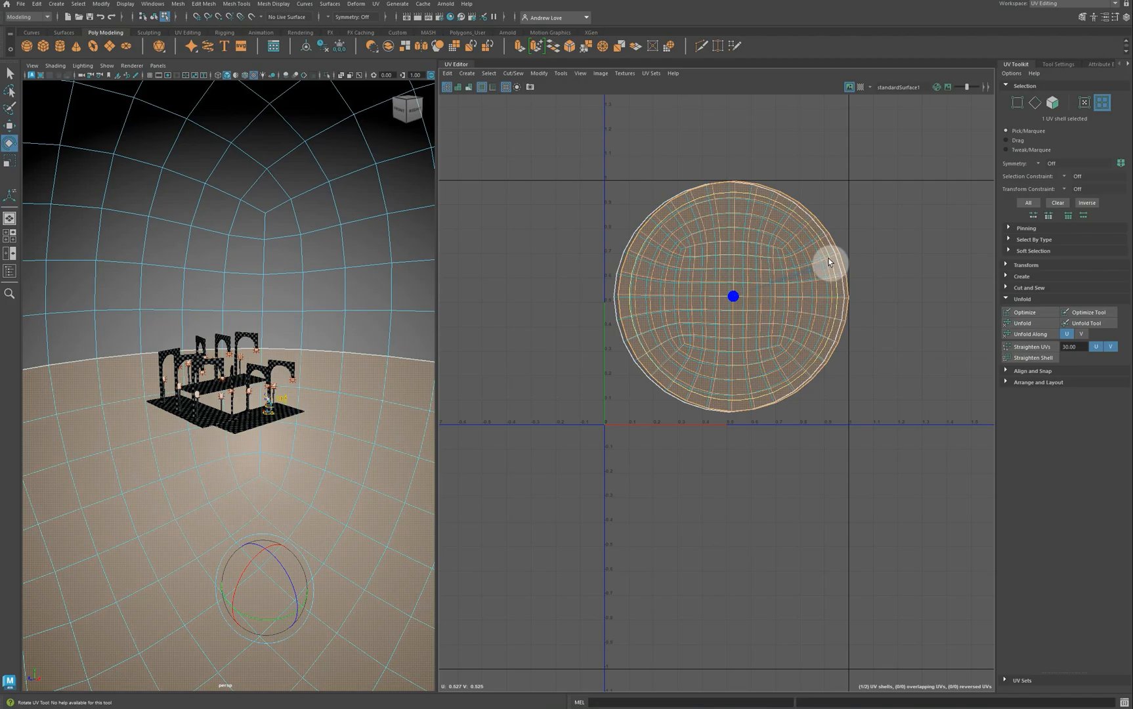
pyautogui.press('w')
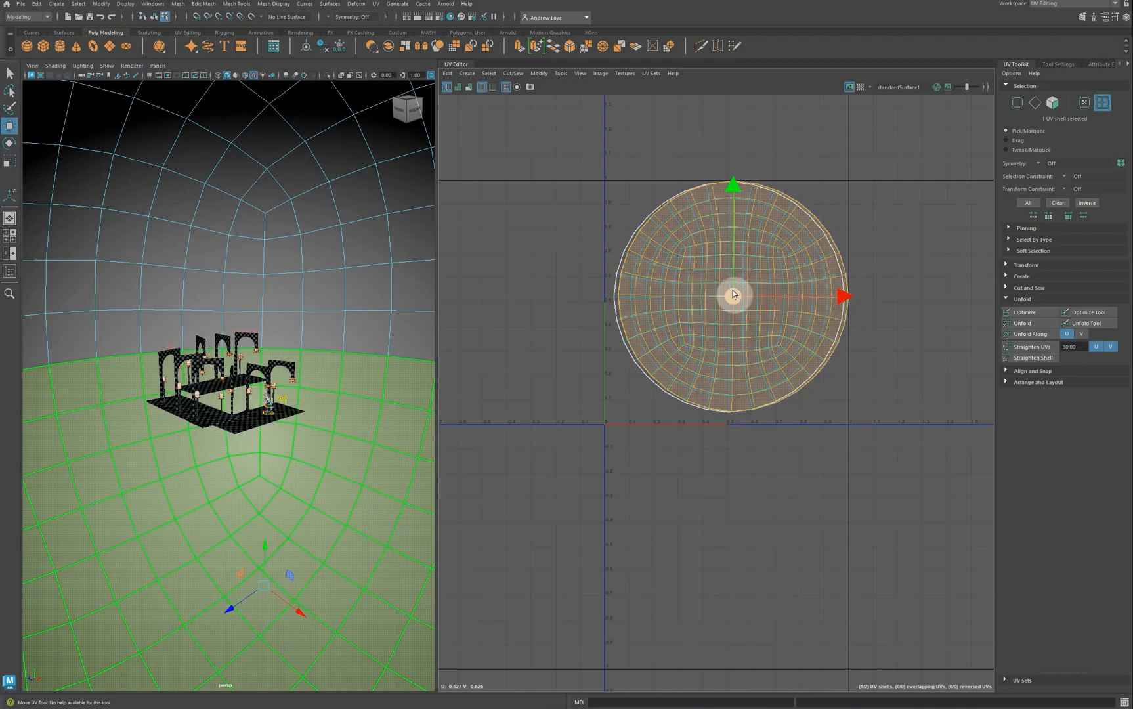
pyautogui.moveTo(731, 294); pyautogui.dragTo(730, 299)
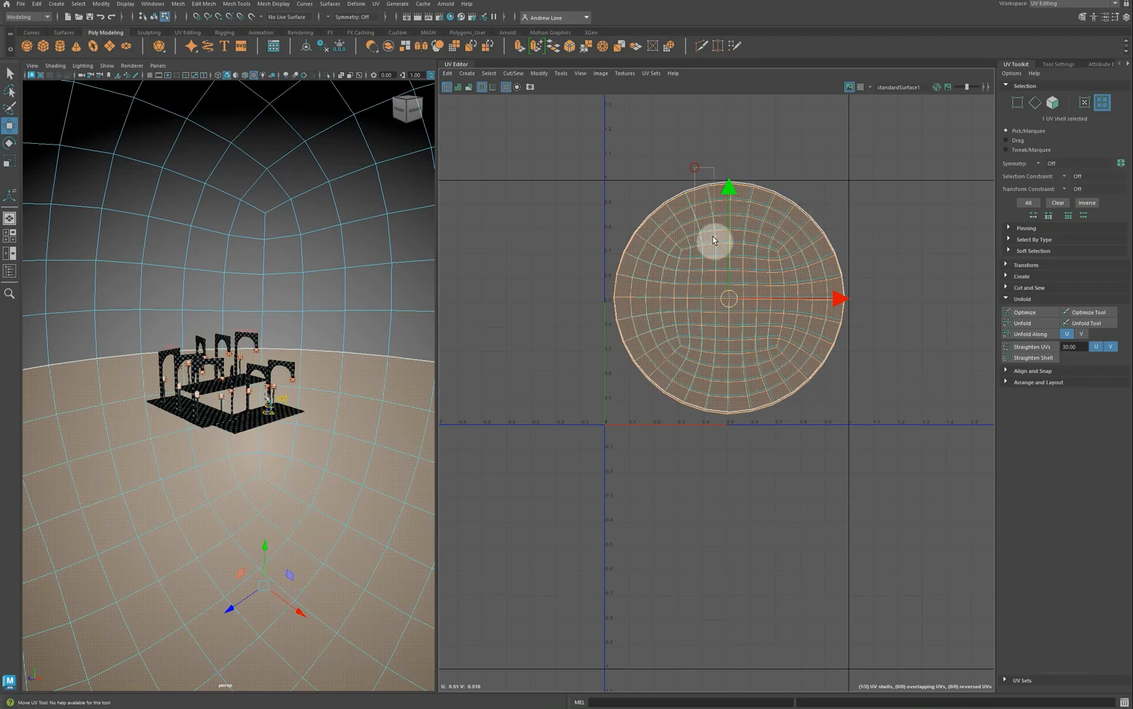
pyautogui.moveTo(713, 238); pyautogui.dragTo(715, 241)
pyautogui.moveTo(729, 186); pyautogui.dragTo(732, 191)
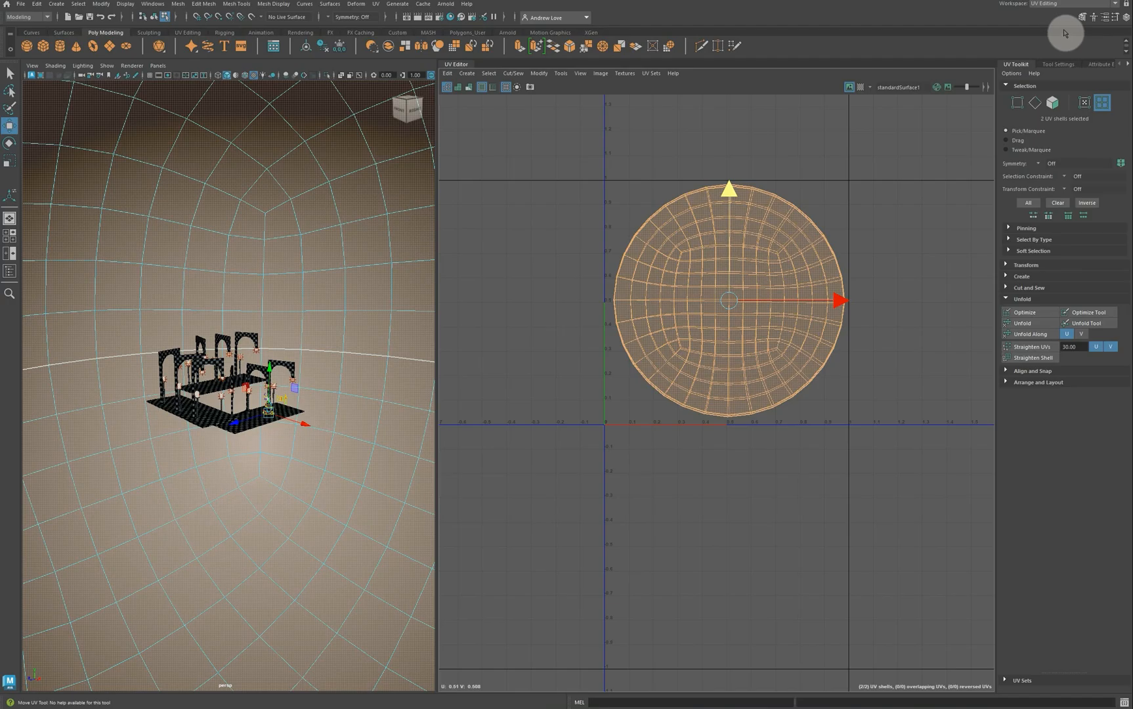
pyautogui.click(1114, 4)
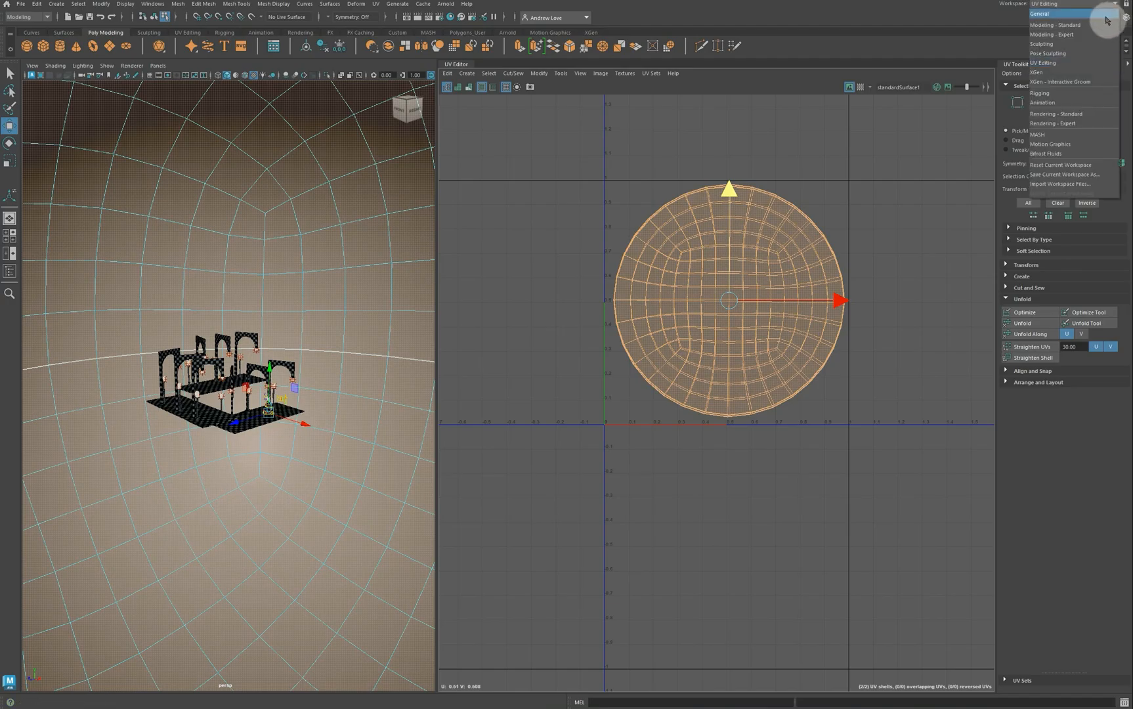
# Step: Switch back to the General workspace and assign a new aiStandardSurface material to the dome
pyautogui.click(1093, 13)
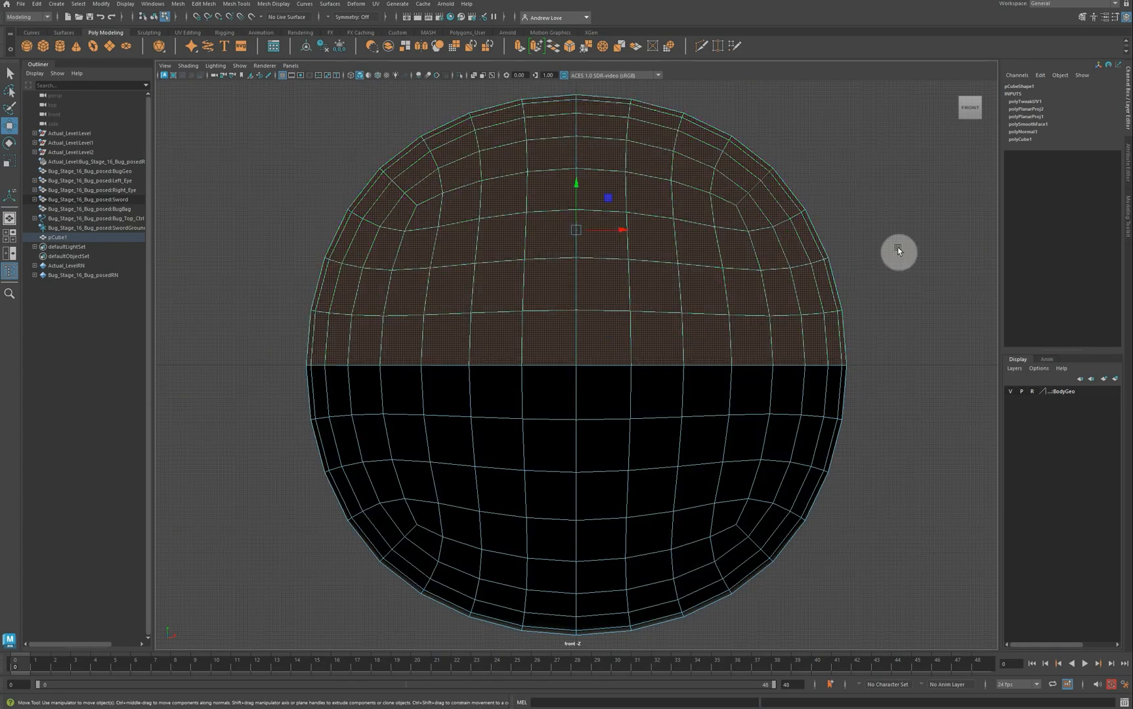
pyautogui.press('space')
pyautogui.press('space')
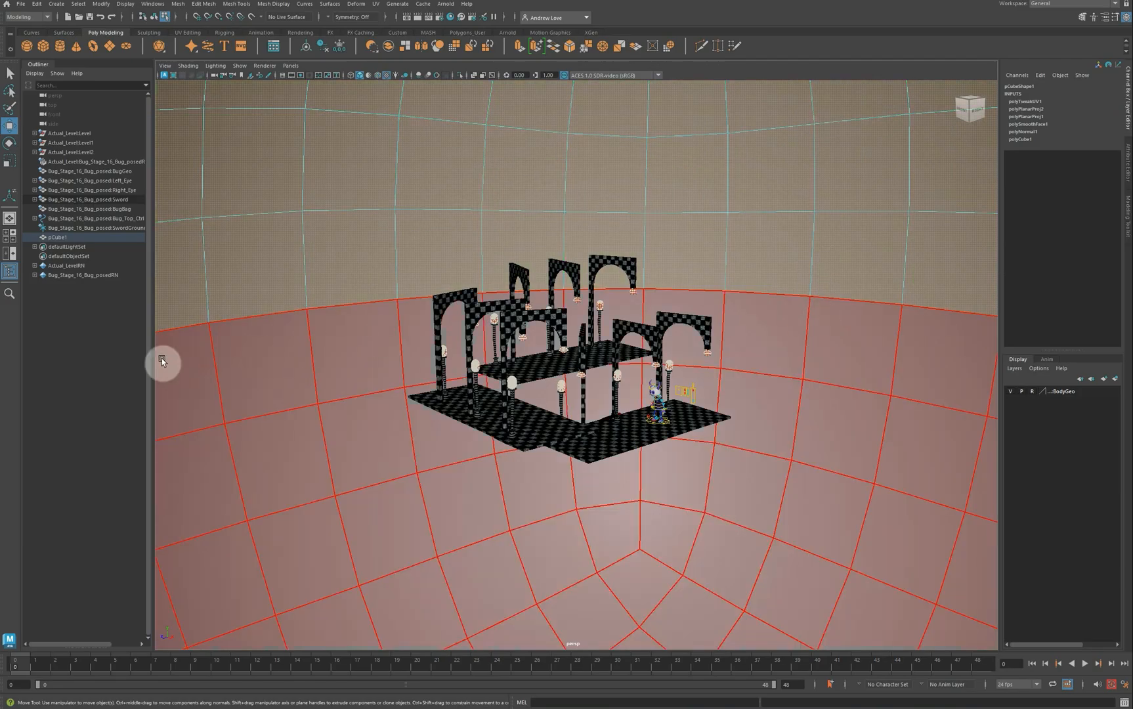
pyautogui.moveTo(247, 304); pyautogui.dragTo(264, 296, button='right')
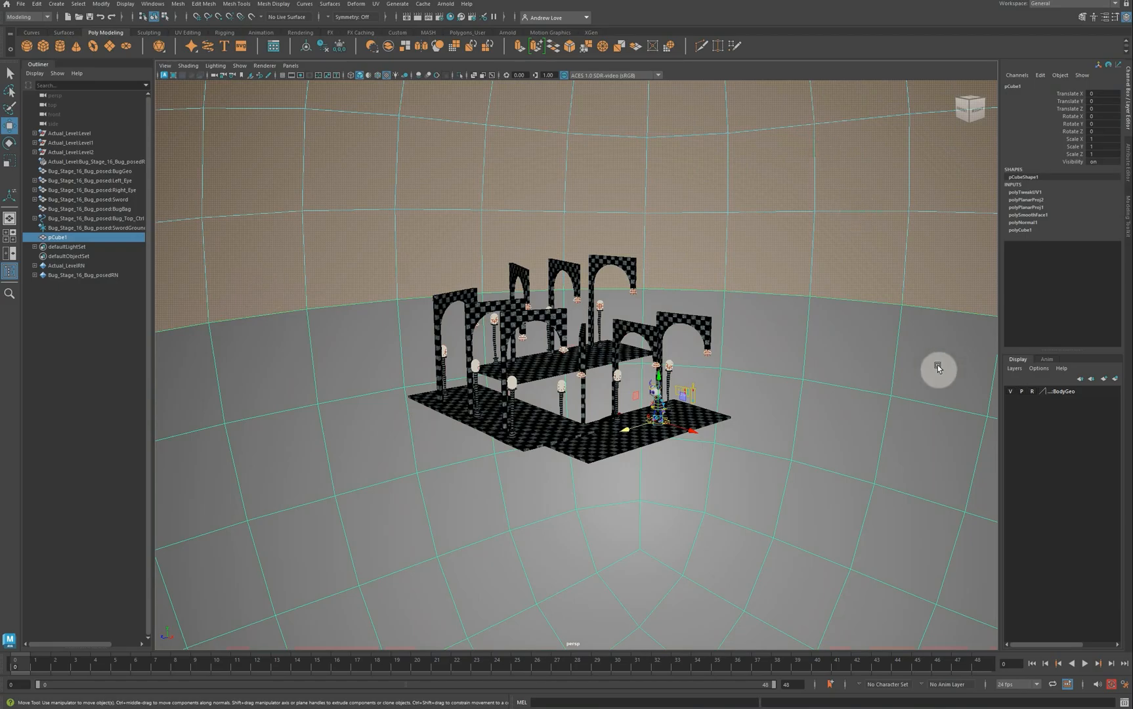
pyautogui.moveTo(880, 296); pyautogui.dragTo(934, 586, button='right')
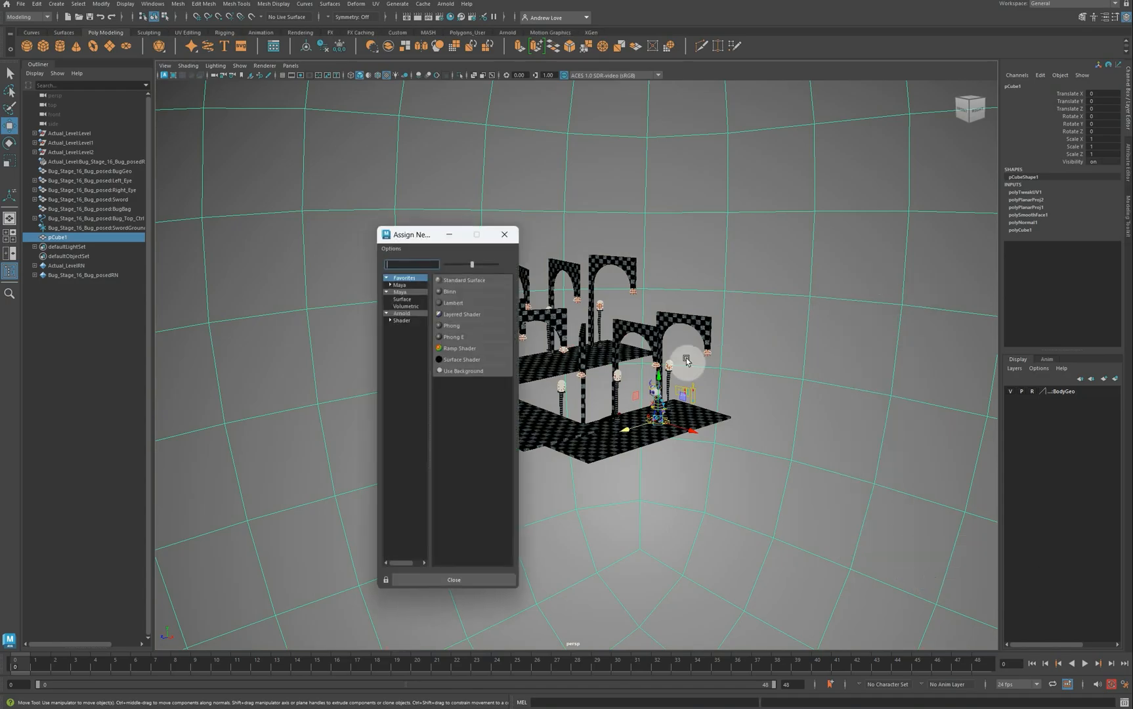
pyautogui.click(408, 321)
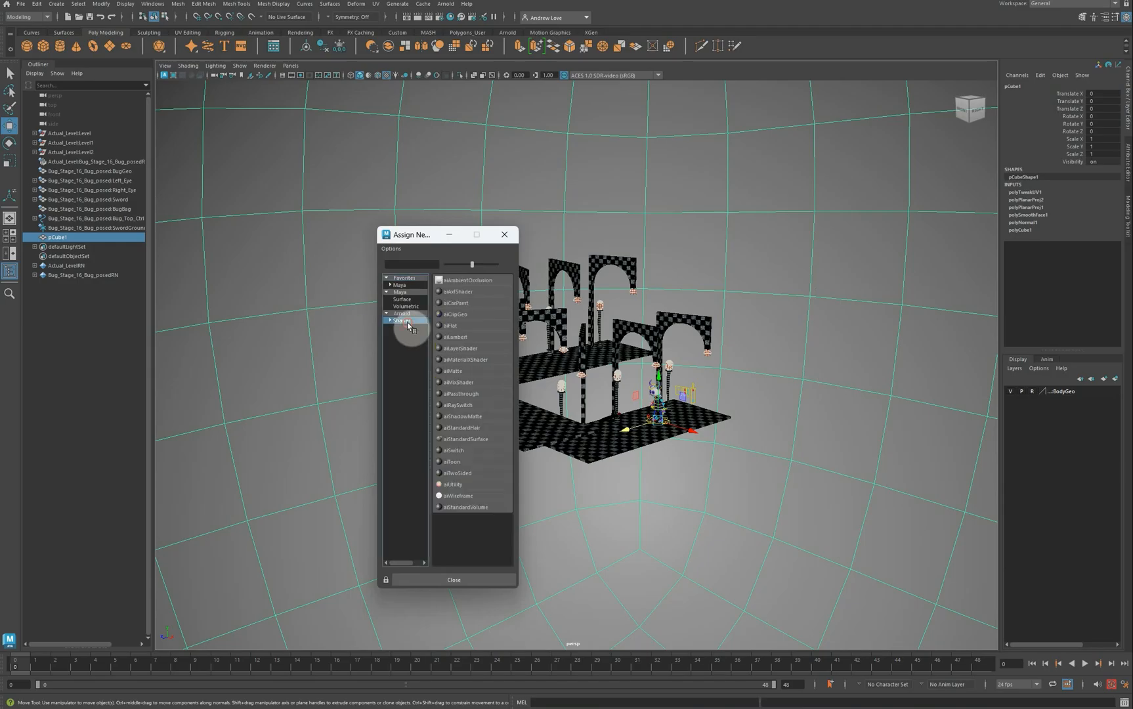
pyautogui.click(479, 439)
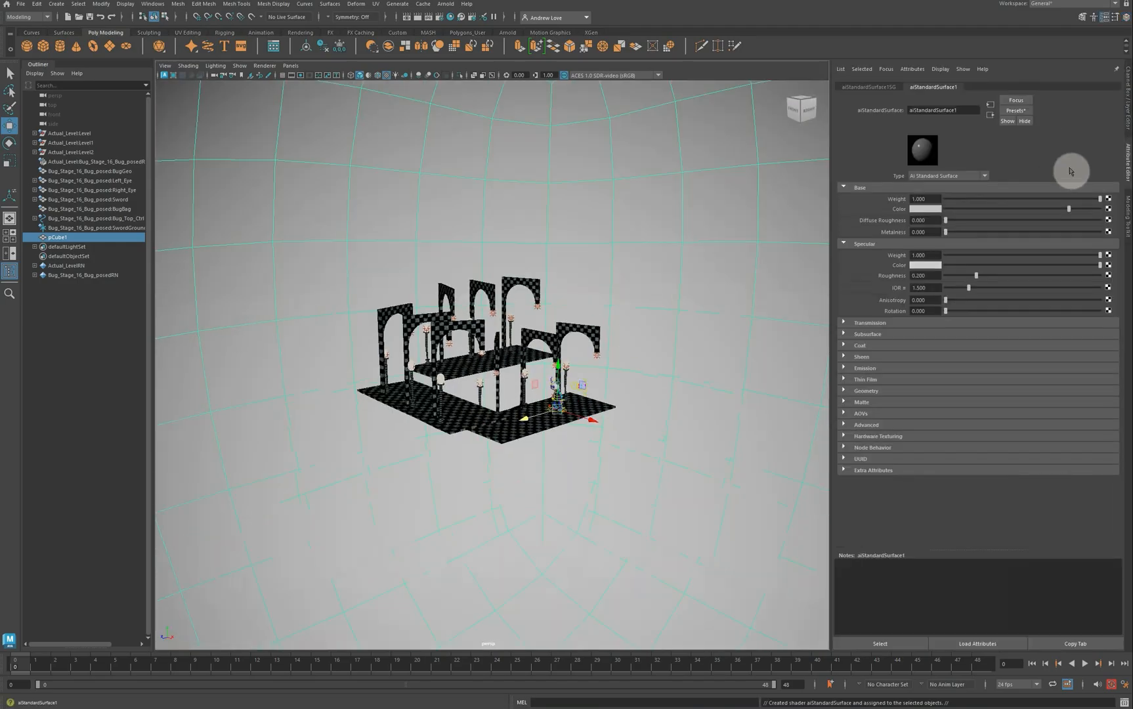
pyautogui.click(1108, 210)
# Step: Load clear_night_2k.png as a File texture into the material's Color
pyautogui.click(471, 314)
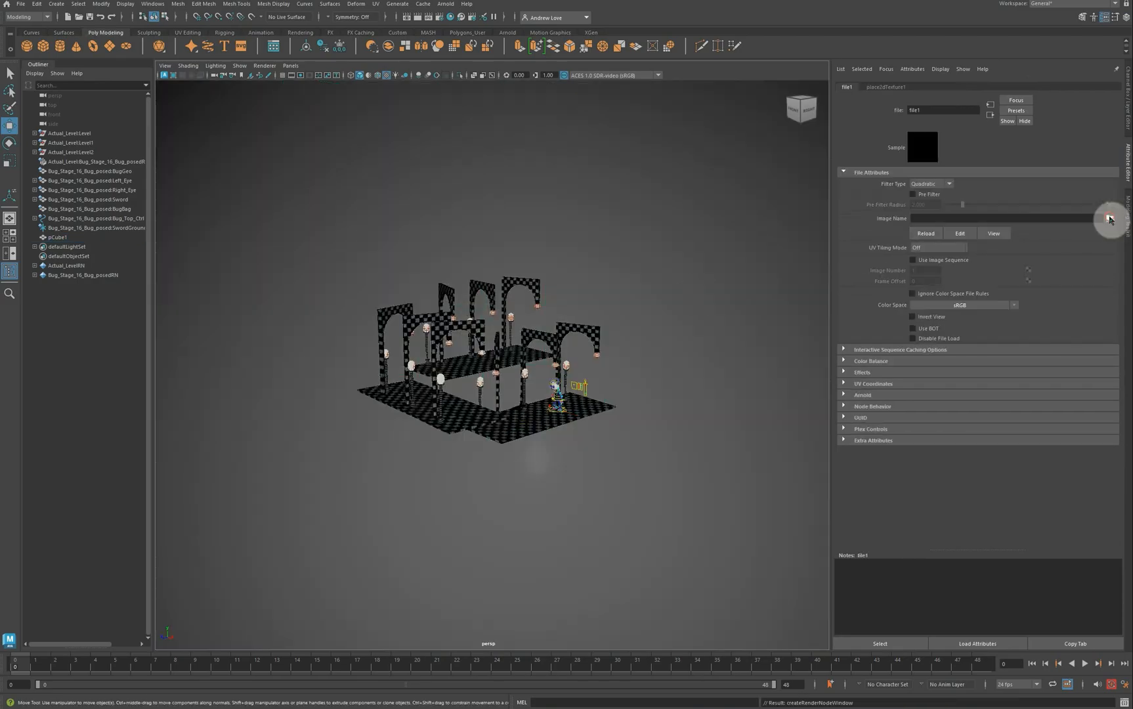
pyautogui.click(1110, 218)
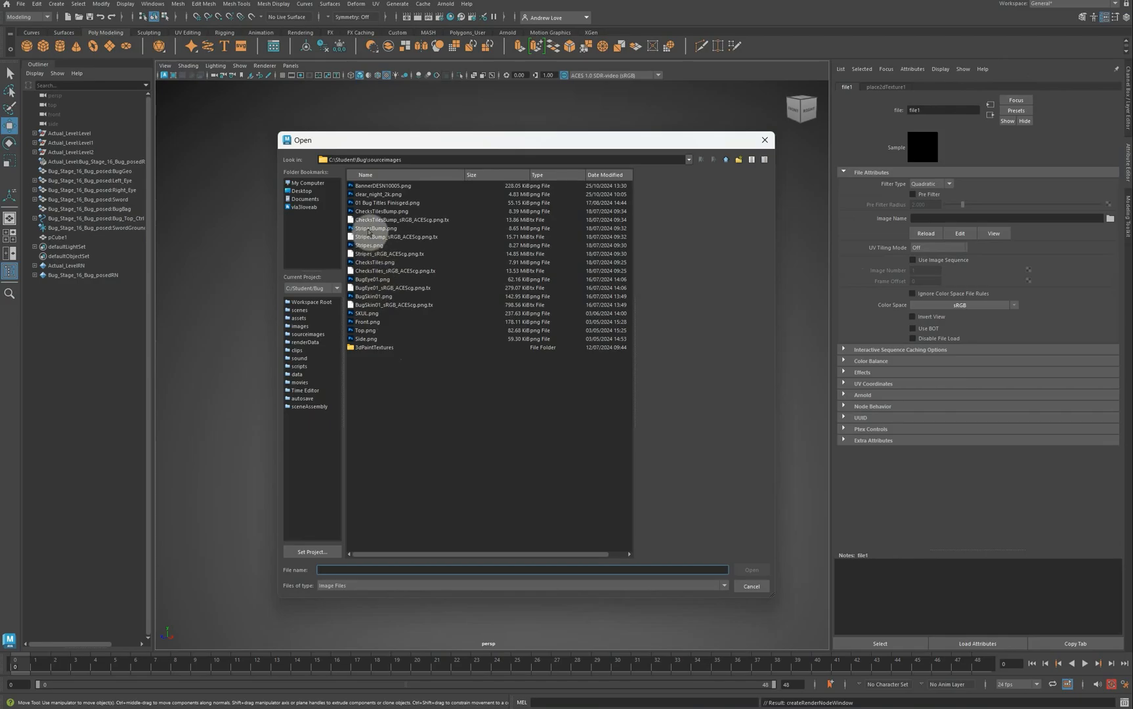
pyautogui.click(375, 195)
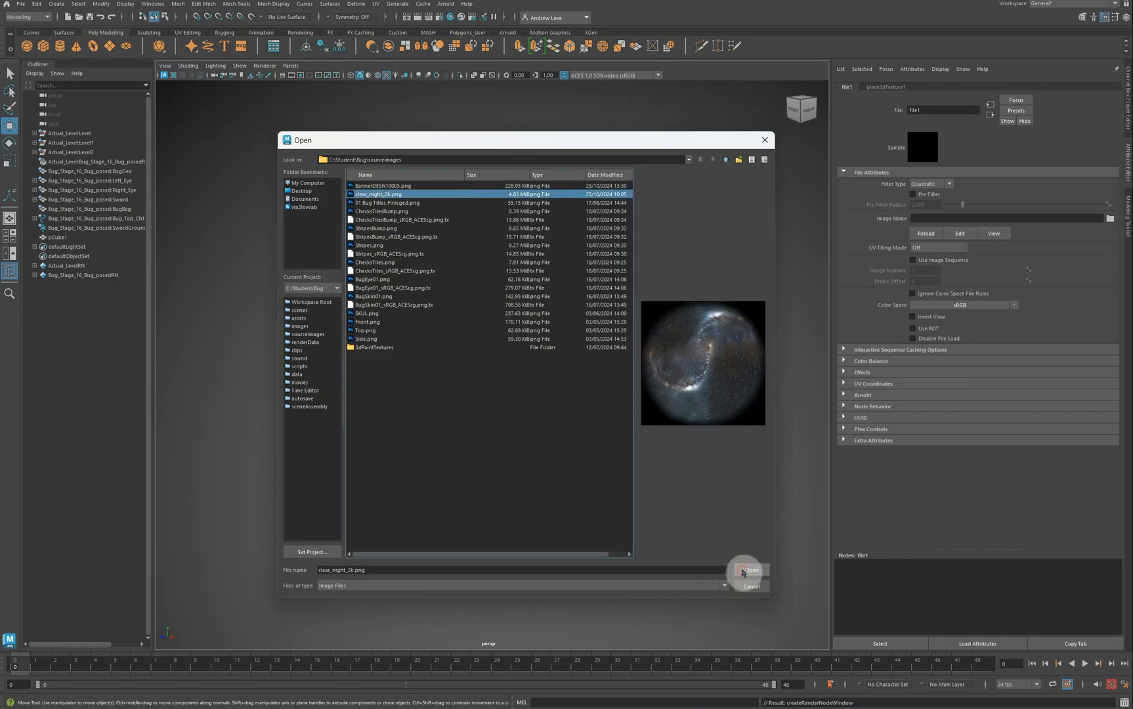
pyautogui.click(748, 570)
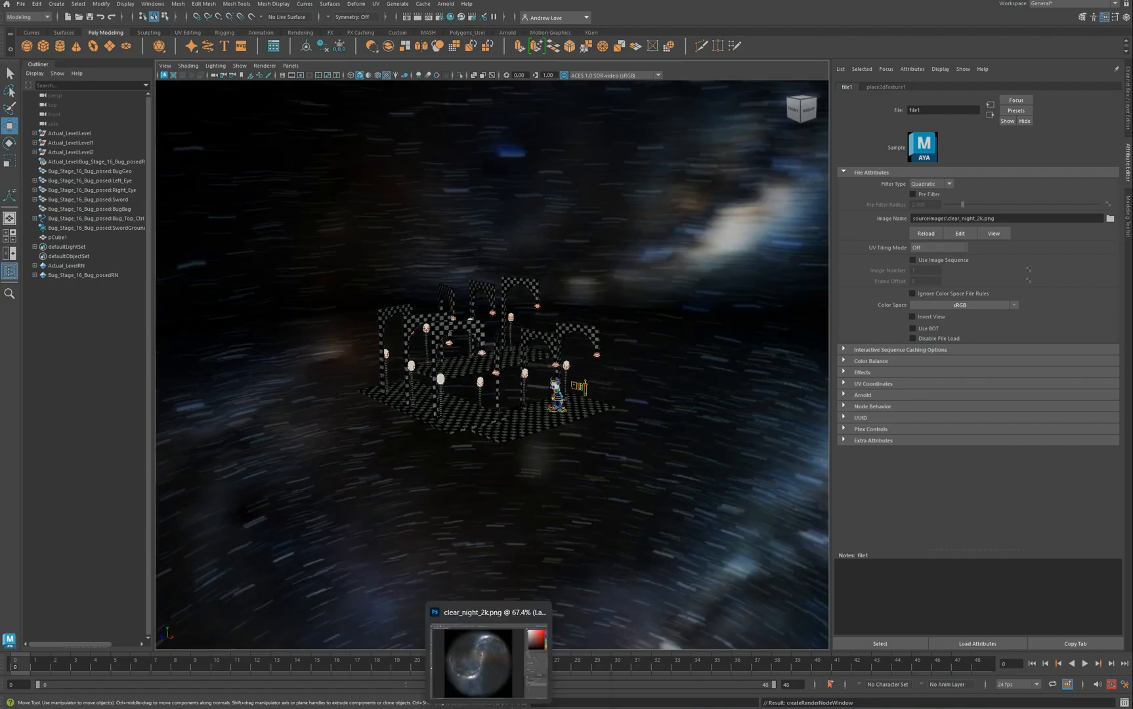
pyautogui.click(489, 660)
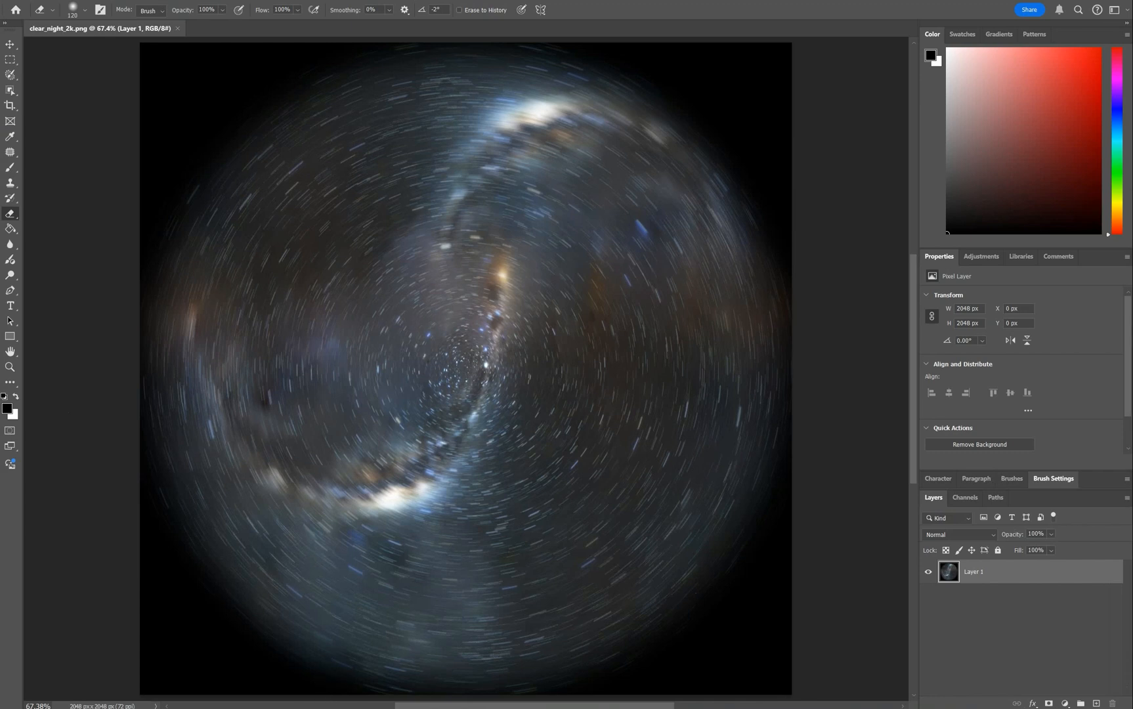
pyautogui.click(323, 689)
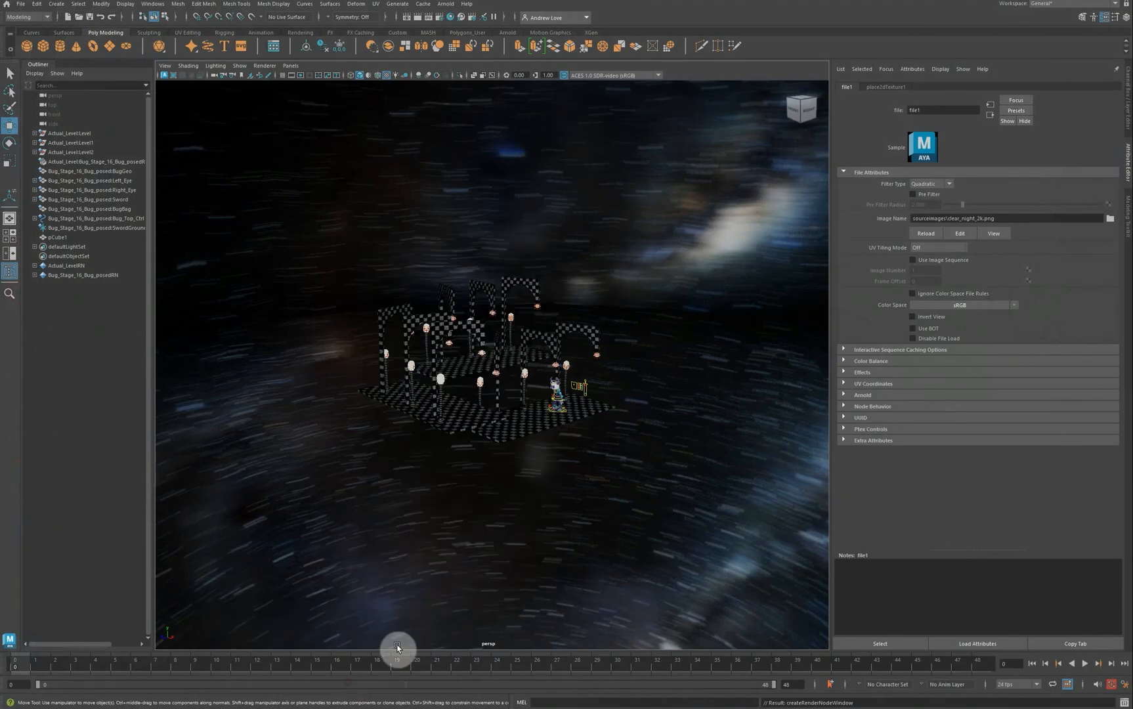
pyautogui.scroll(10, 517, 543)
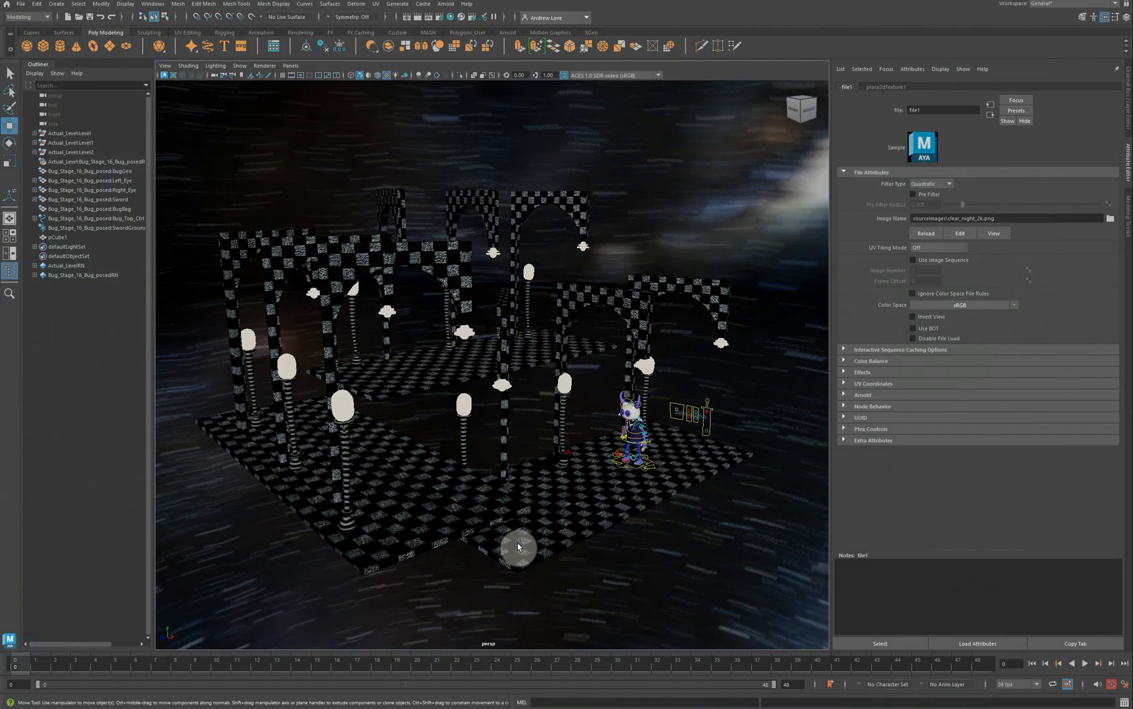
pyautogui.keyDown('alt'); pyautogui.moveTo(509, 576); pyautogui.dragTo(506, 575); pyautogui.keyUp('alt')
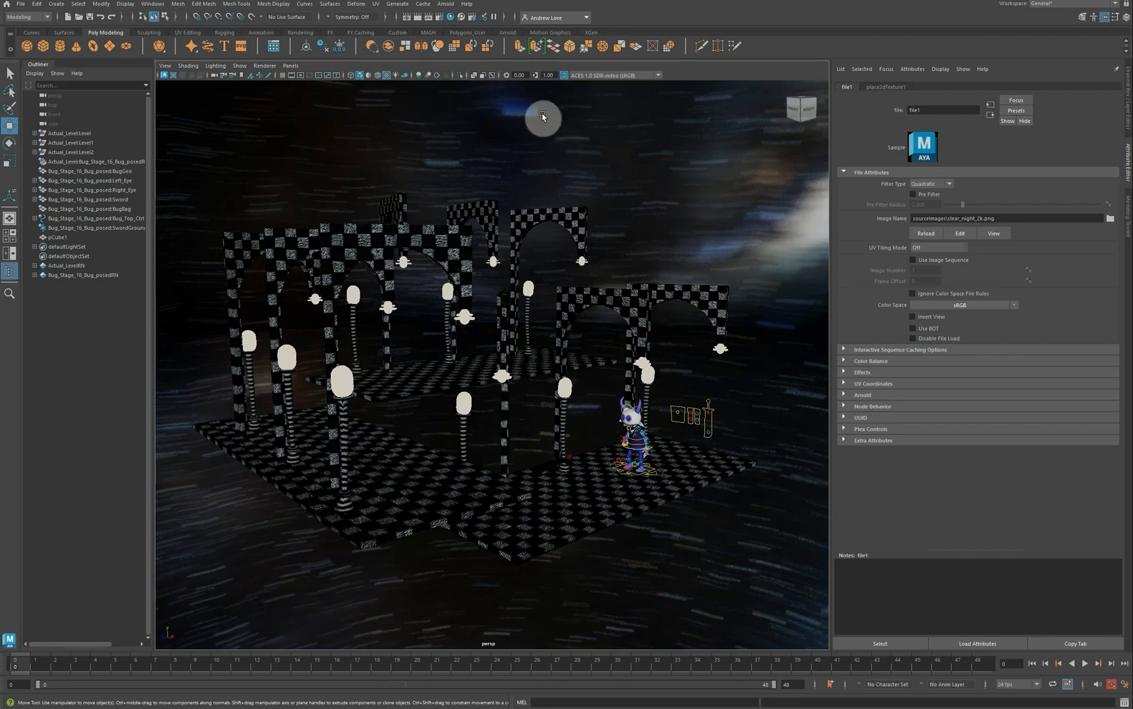
pyautogui.click(237, 66)
pyautogui.click(261, 67)
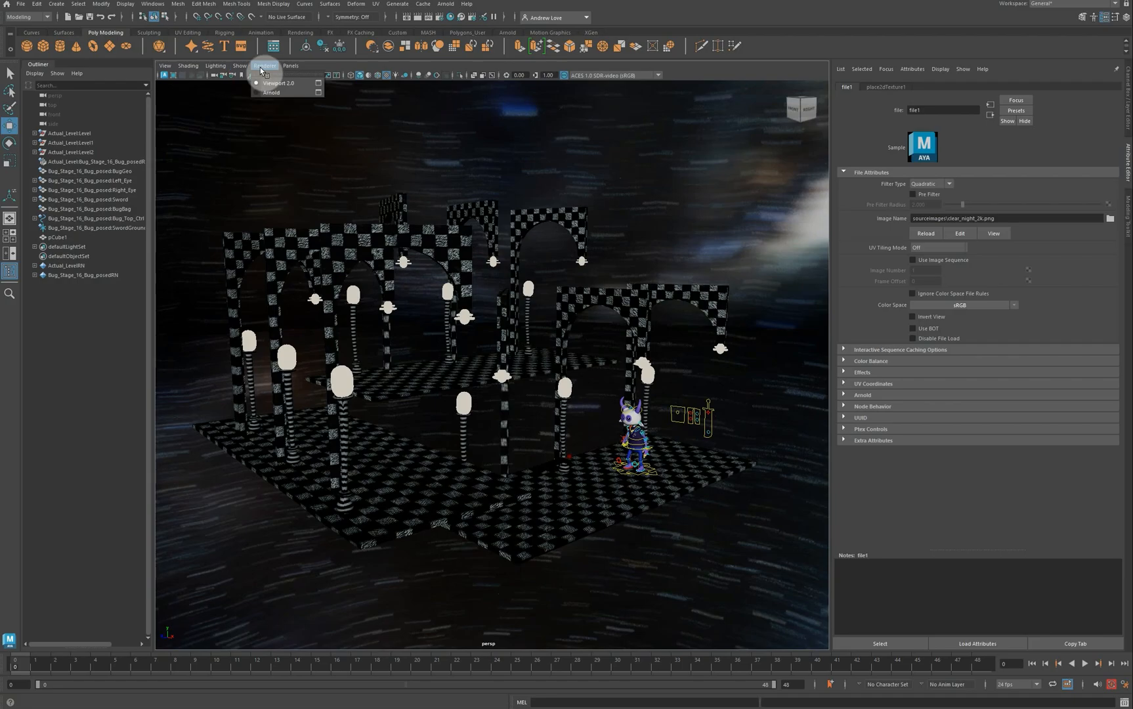
pyautogui.click(271, 92)
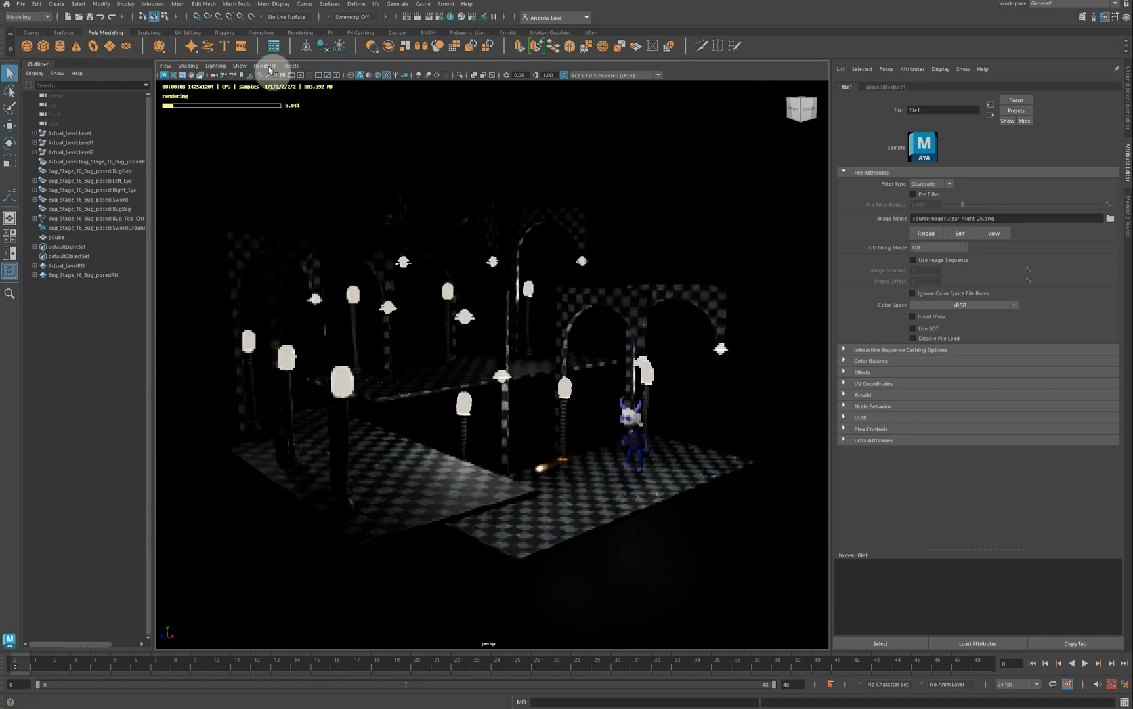
pyautogui.click(264, 65)
pyautogui.click(272, 79)
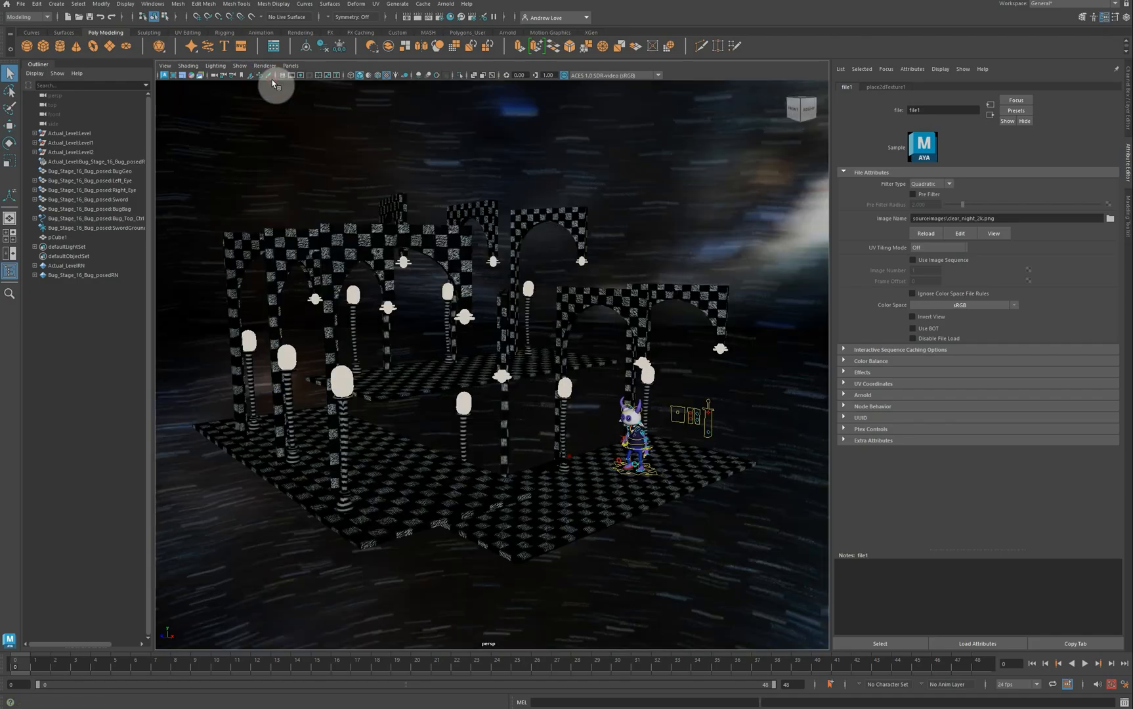
# Step: Open Hypershade, move it down, and select the sky sphere pCube1
pyautogui.click(450, 17)
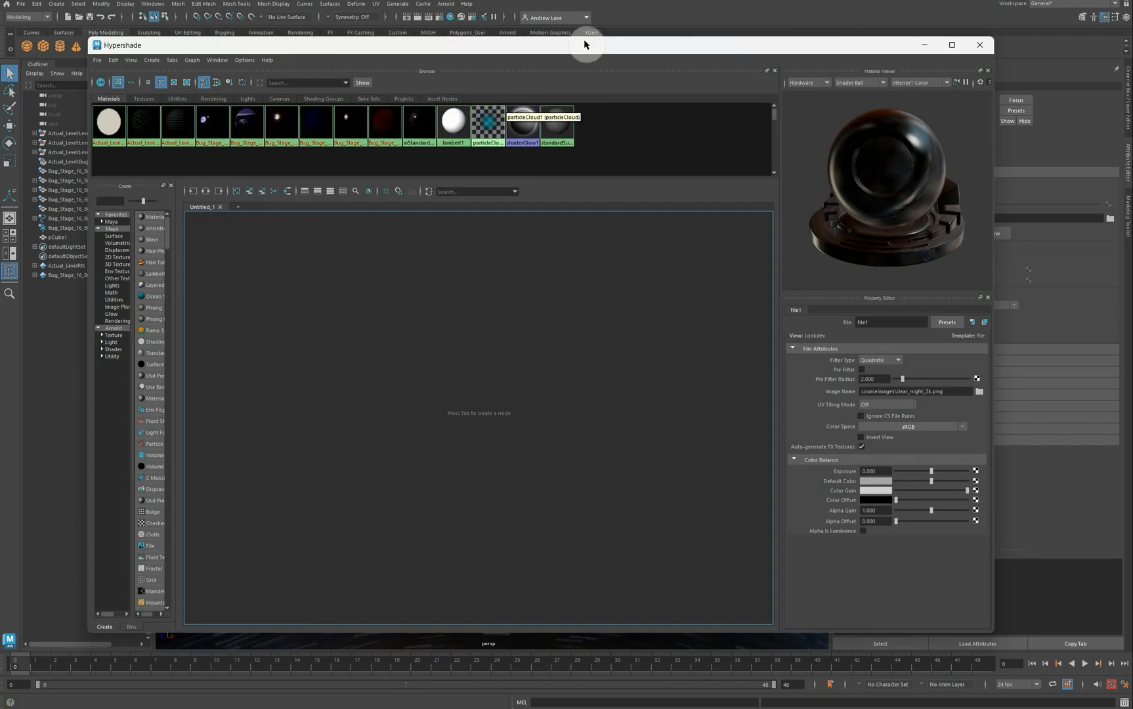
pyautogui.moveTo(584, 45); pyautogui.dragTo(472, 265)
pyautogui.click(587, 164)
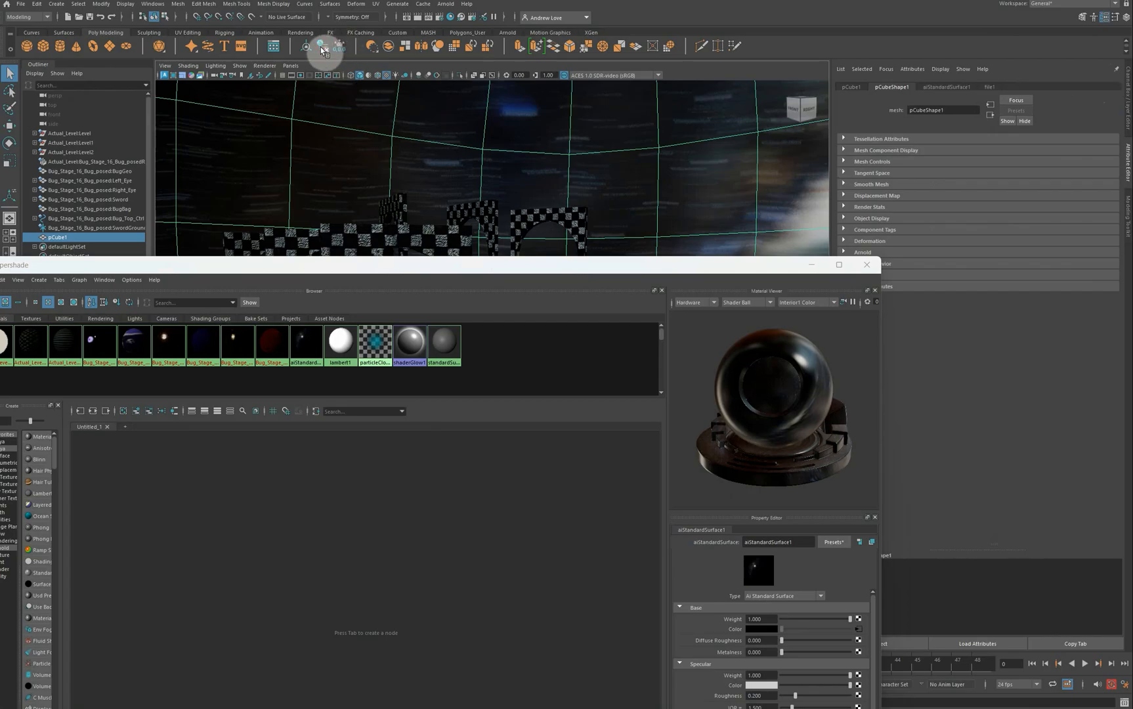
# Step: Rename aiStandardSurface1 to aiSky and restore Hypershade to fill the screen
pyautogui.click(956, 88)
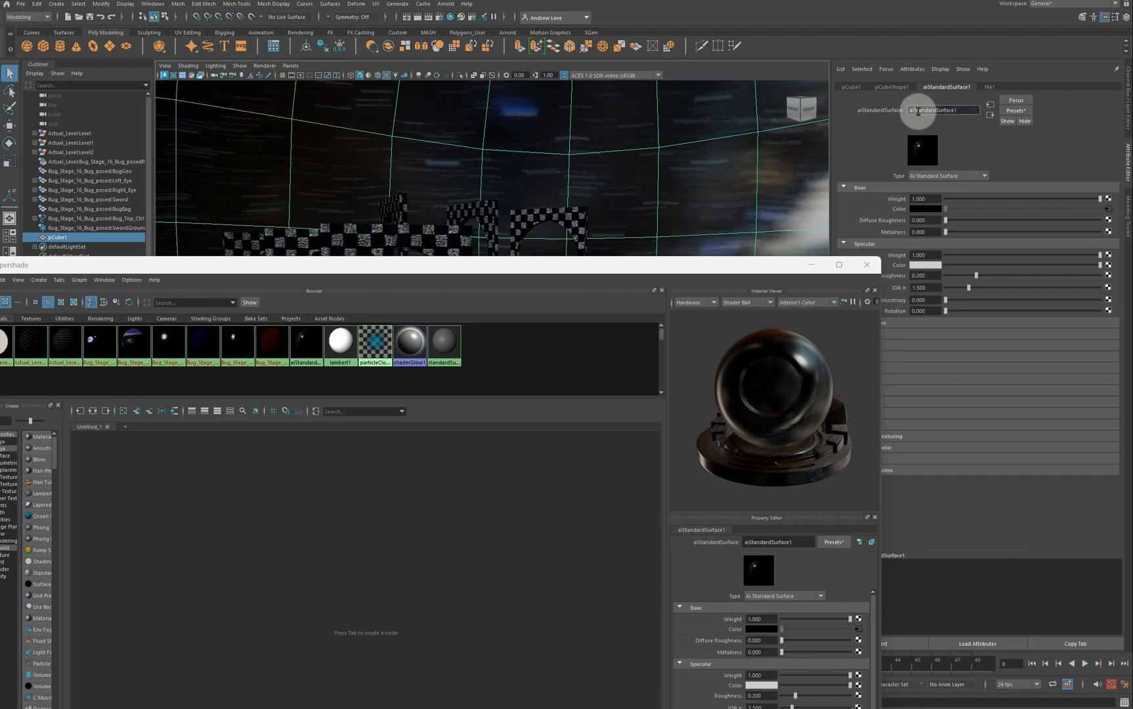
pyautogui.moveTo(917, 111); pyautogui.dragTo(966, 114)
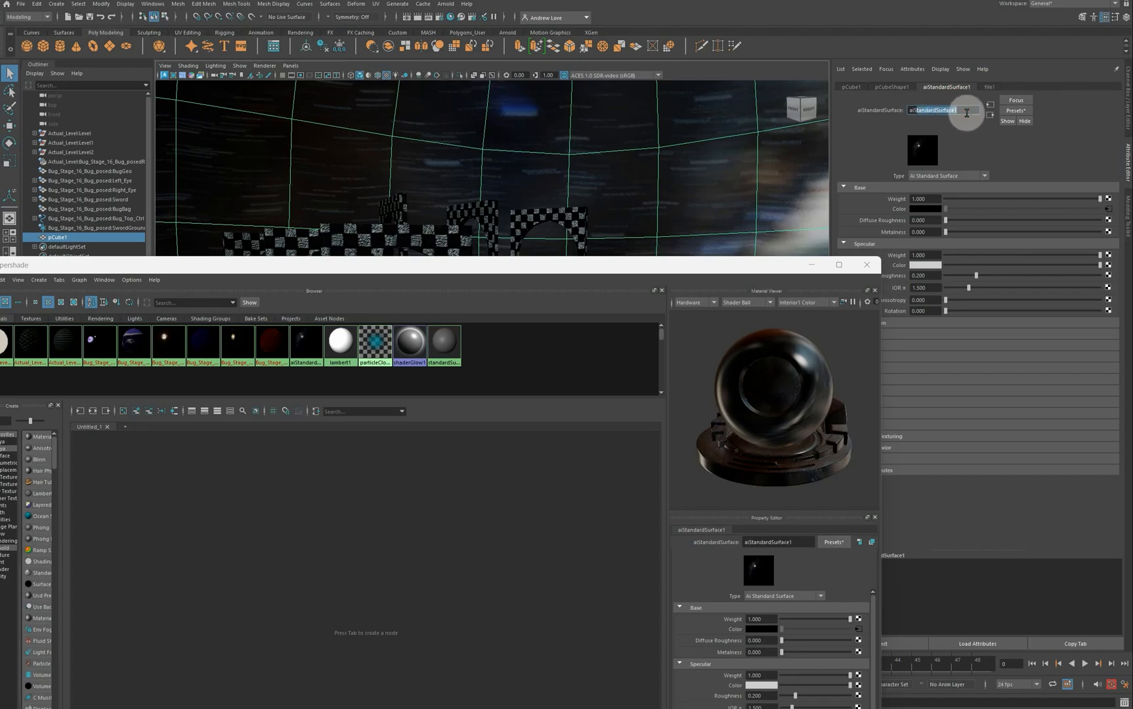
pyautogui.write('Sky')
pyautogui.press('Return')
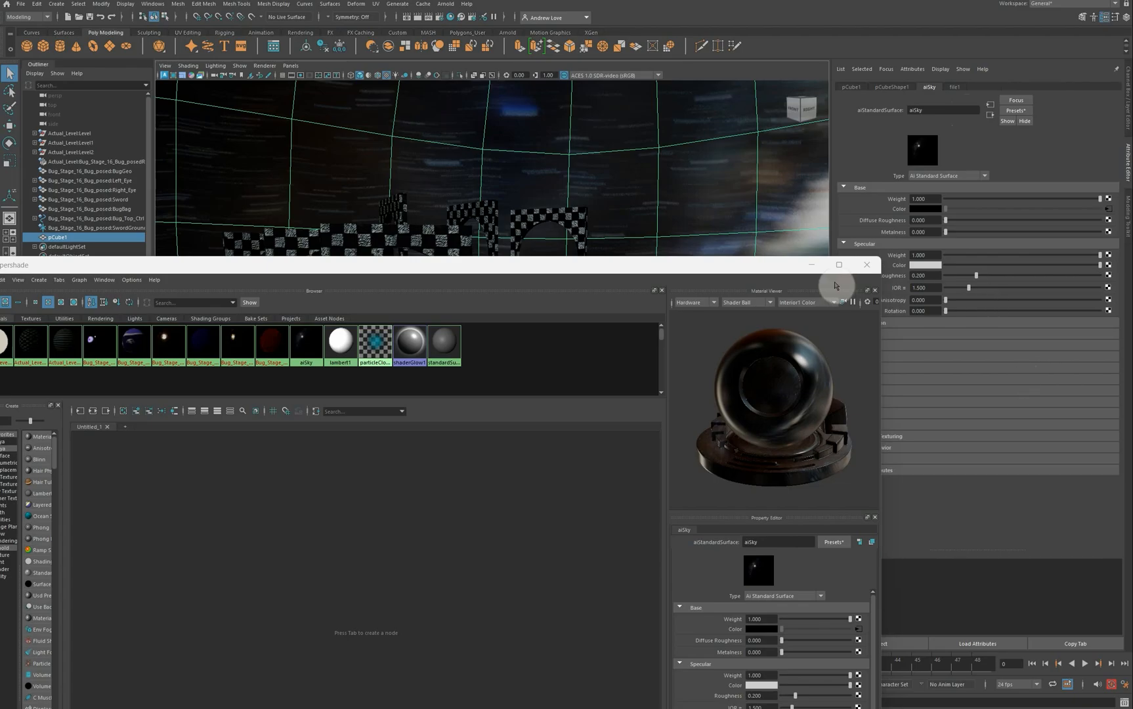
pyautogui.click(807, 265)
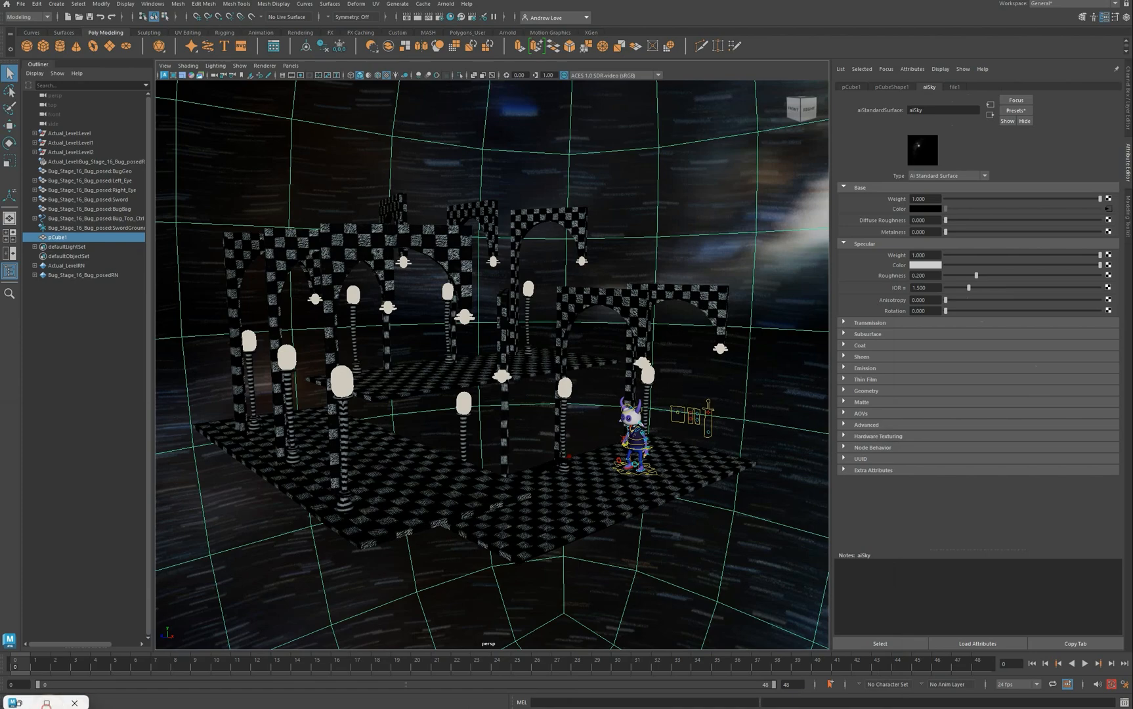
pyautogui.click(46, 703)
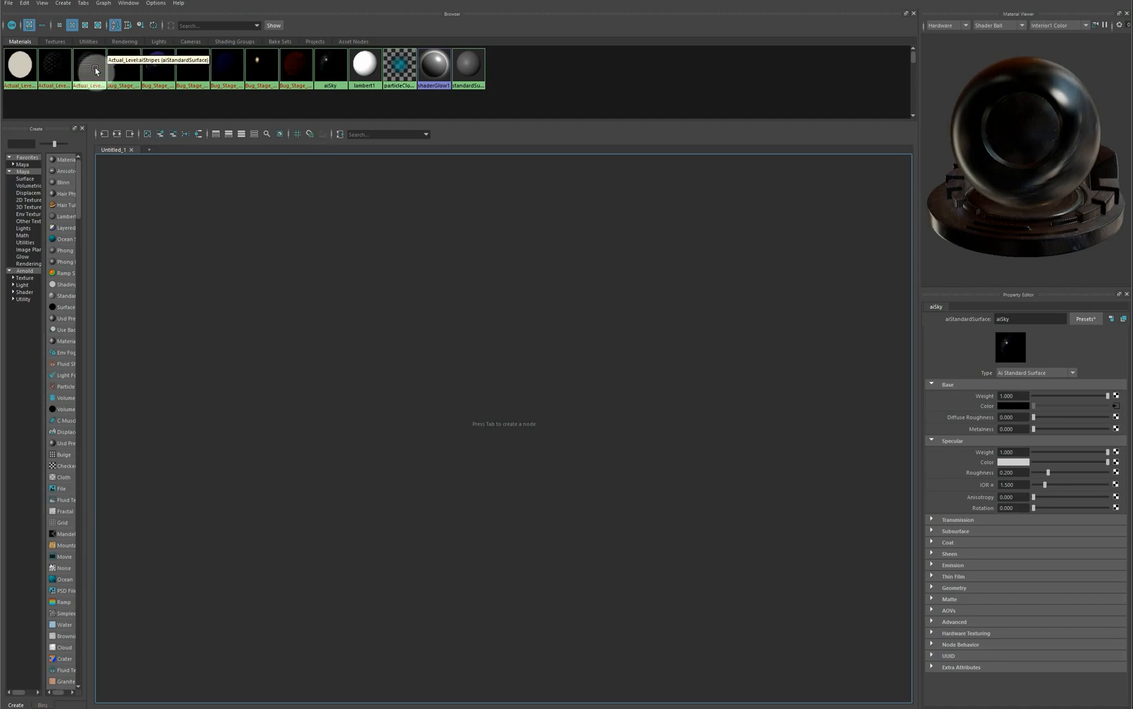
# Step: Graph the aiSky network and set its Specular Roughness to 1.000
pyautogui.click(337, 69)
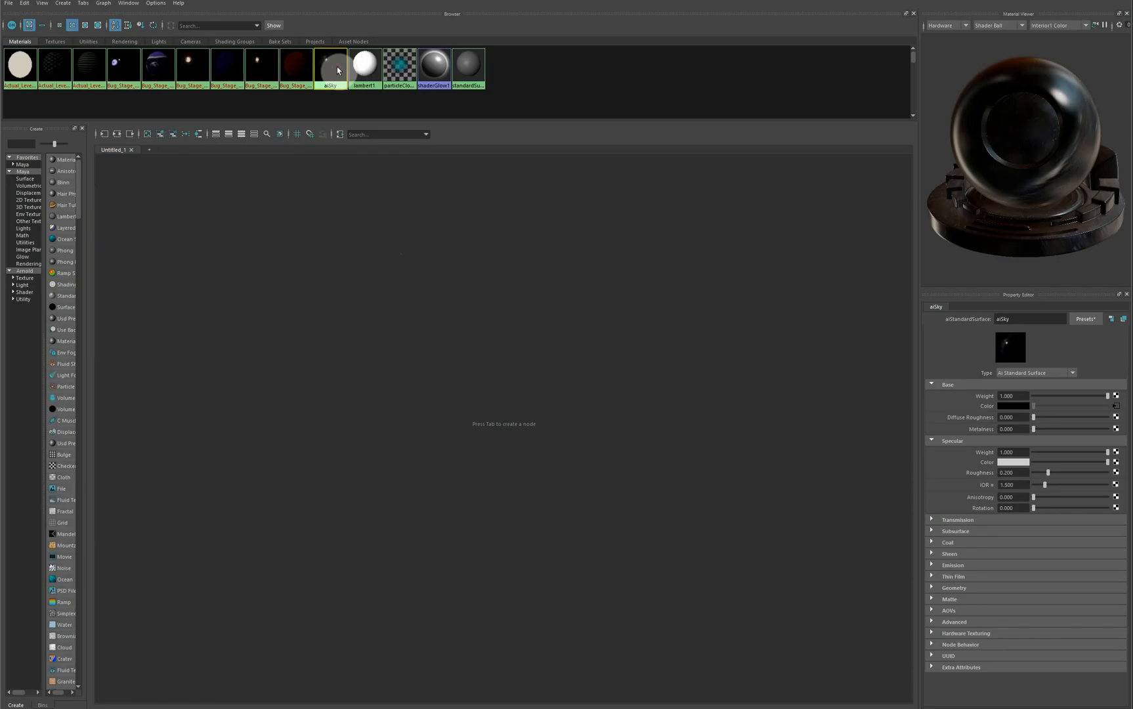
pyautogui.click(118, 137)
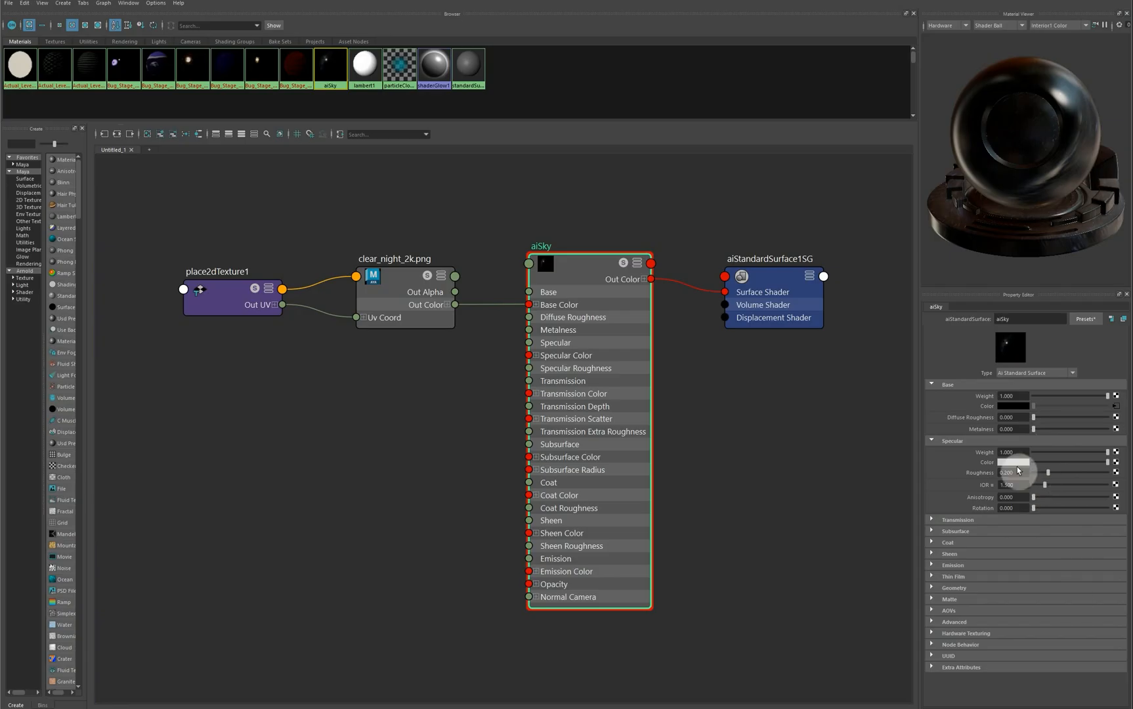
pyautogui.moveTo(1048, 473); pyautogui.dragTo(1110, 473)
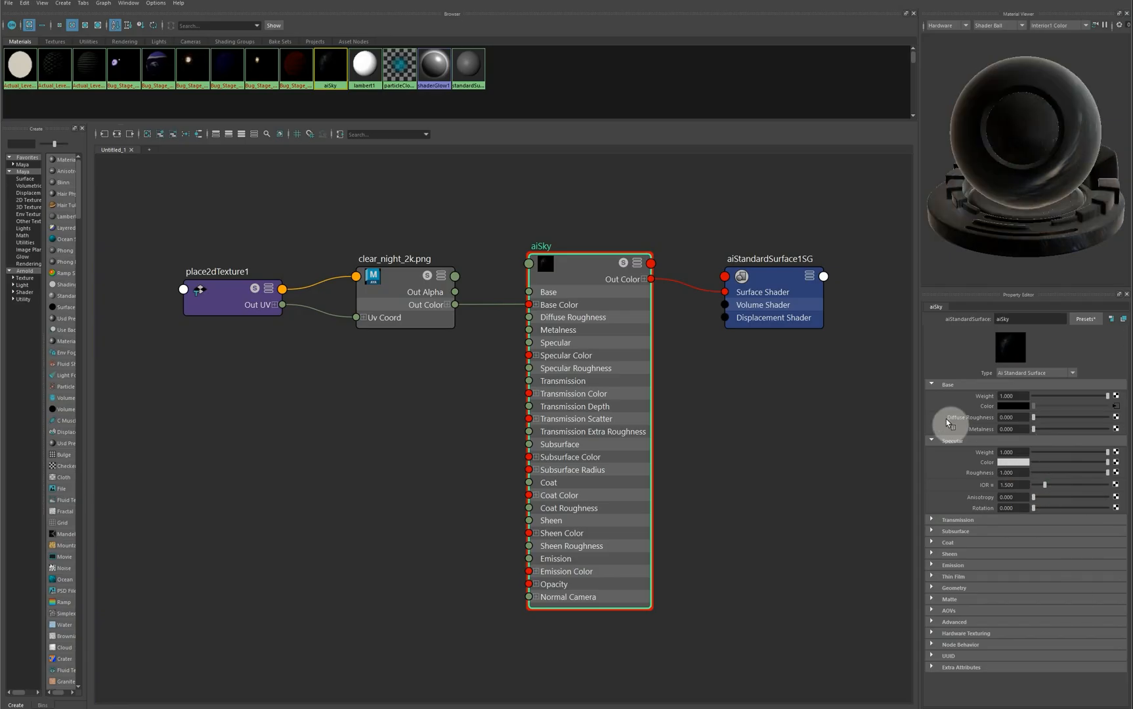
# Step: Connect clear_night_2k.png to aiSky's Emission Color with Emission Weight 0.600, then close Hypershade
pyautogui.click(955, 566)
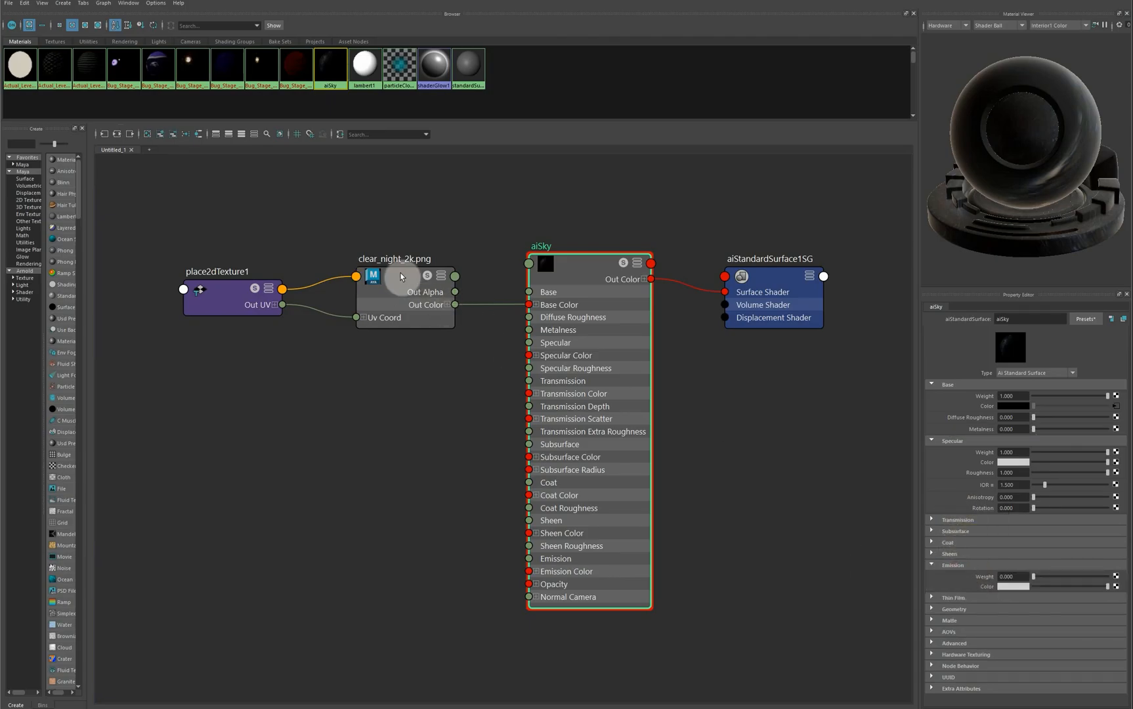
pyautogui.moveTo(400, 273); pyautogui.dragTo(401, 275, button='middle')
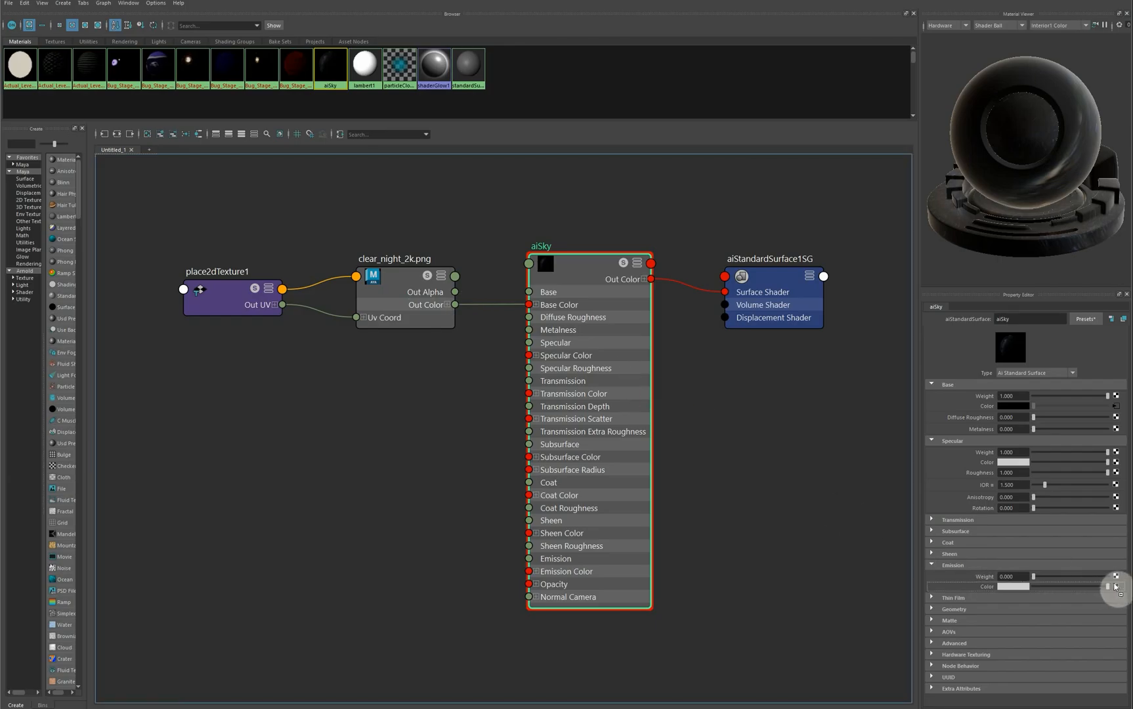
pyautogui.moveTo(1115, 586); pyautogui.dragTo(1117, 577, button='middle')
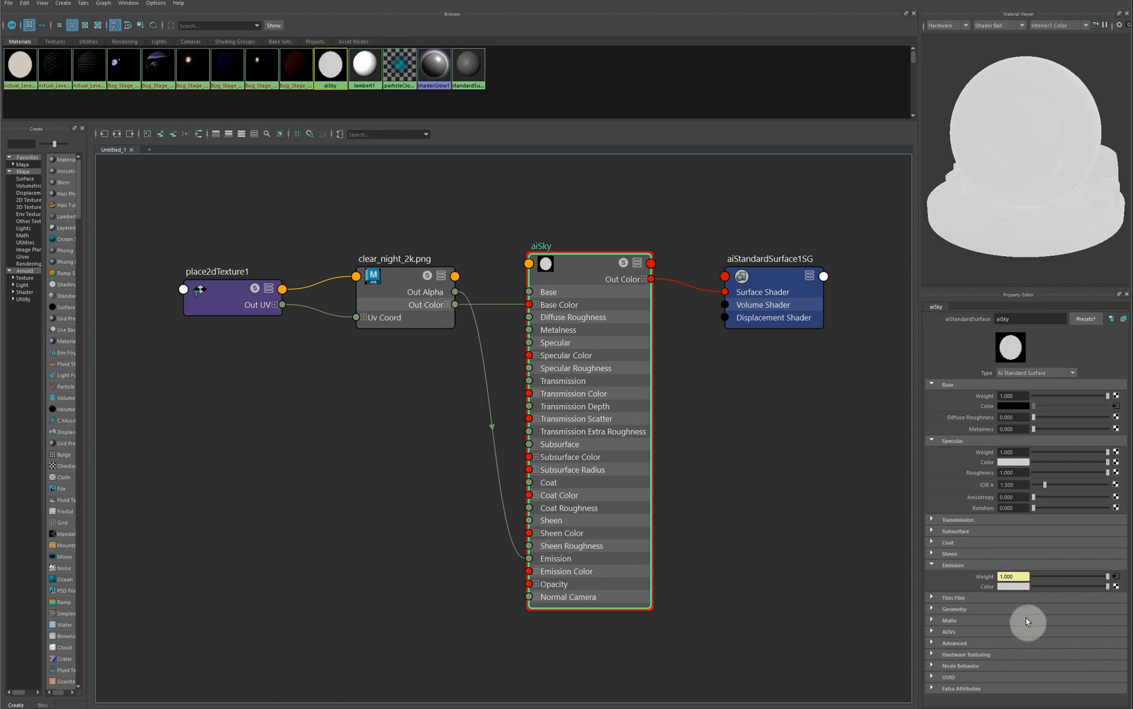
pyautogui.hotkey('ctrl', 'z')
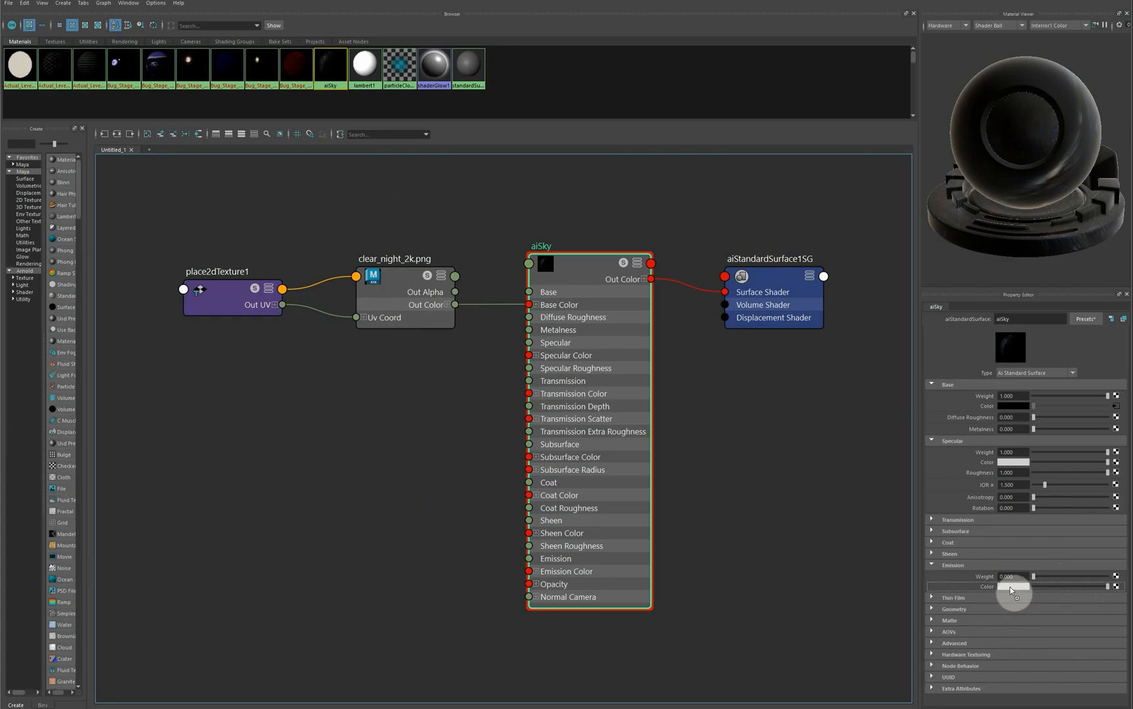
pyautogui.moveTo(1011, 587); pyautogui.dragTo(1020, 587, button='middle')
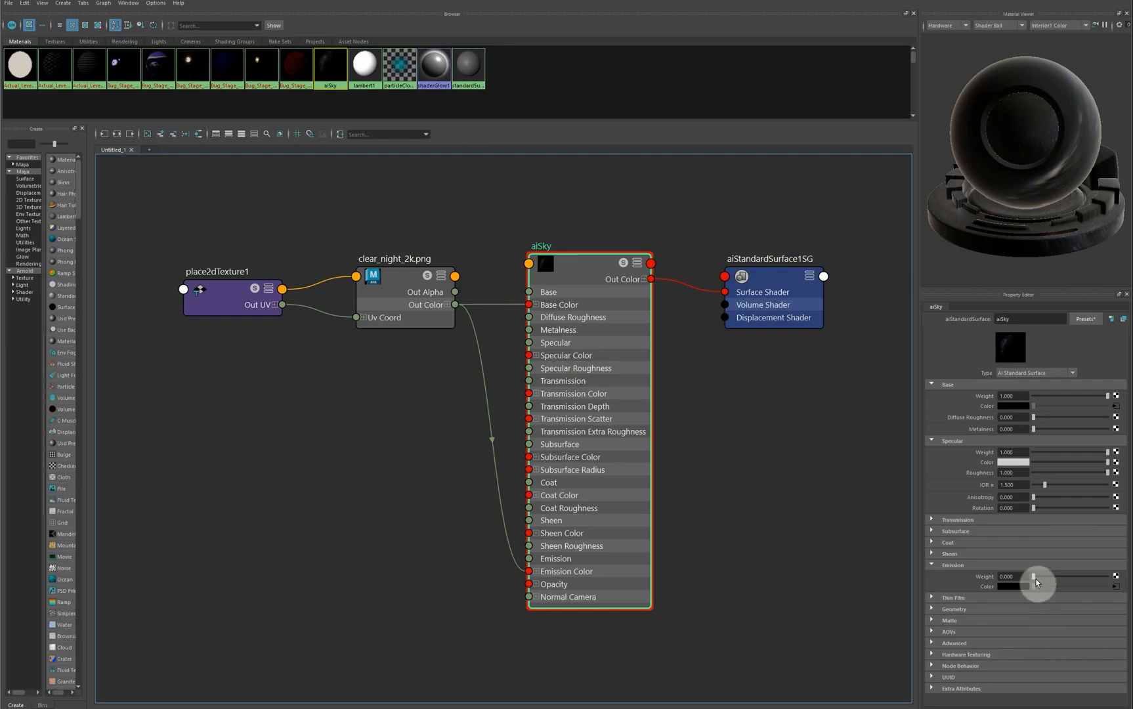
pyautogui.moveTo(1034, 578); pyautogui.dragTo(1075, 582)
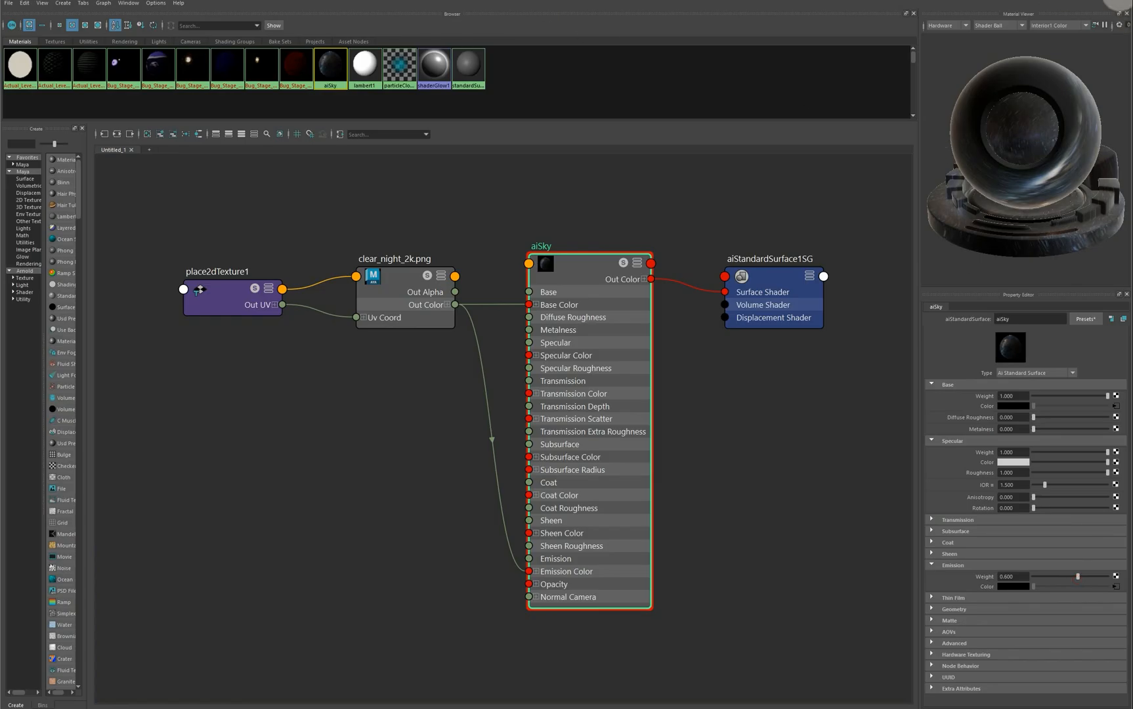
pyautogui.click(1120, 3)
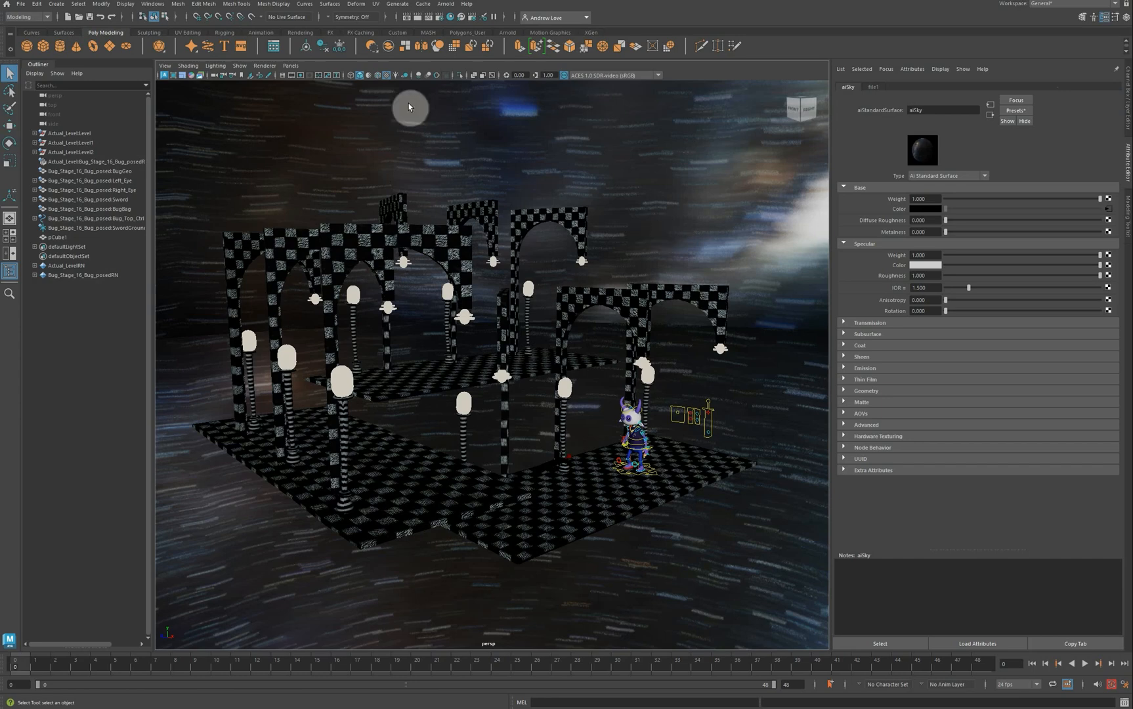
pyautogui.click(260, 65)
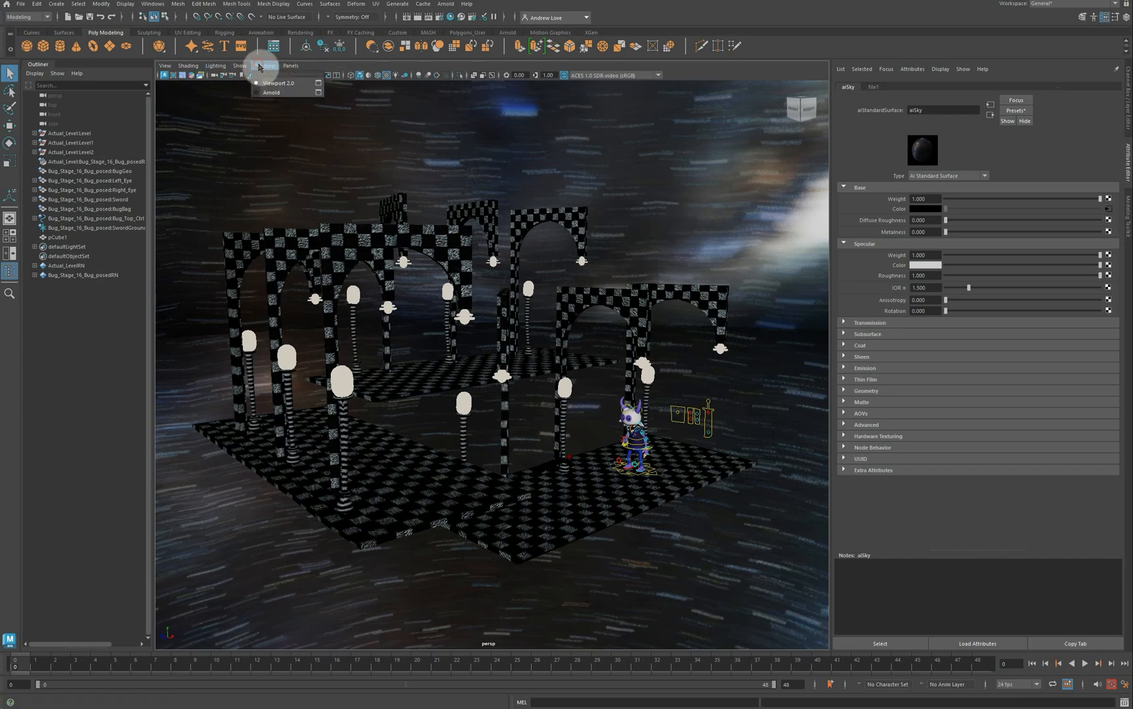
pyautogui.click(269, 93)
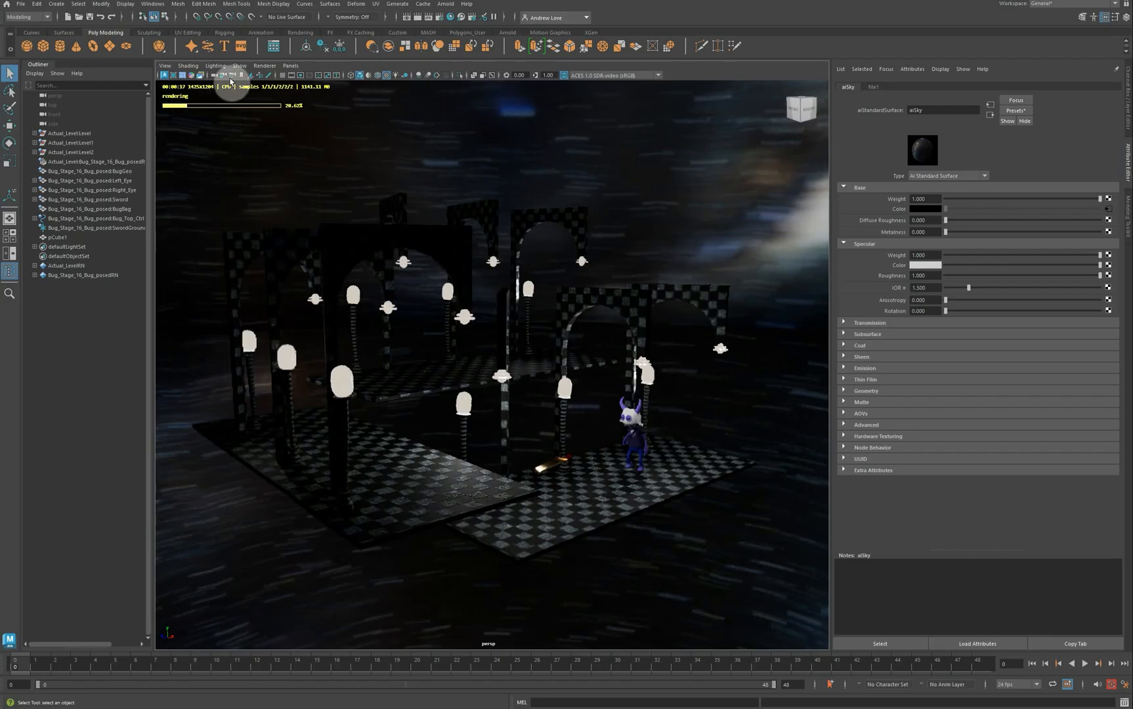
pyautogui.click(264, 66)
pyautogui.click(270, 92)
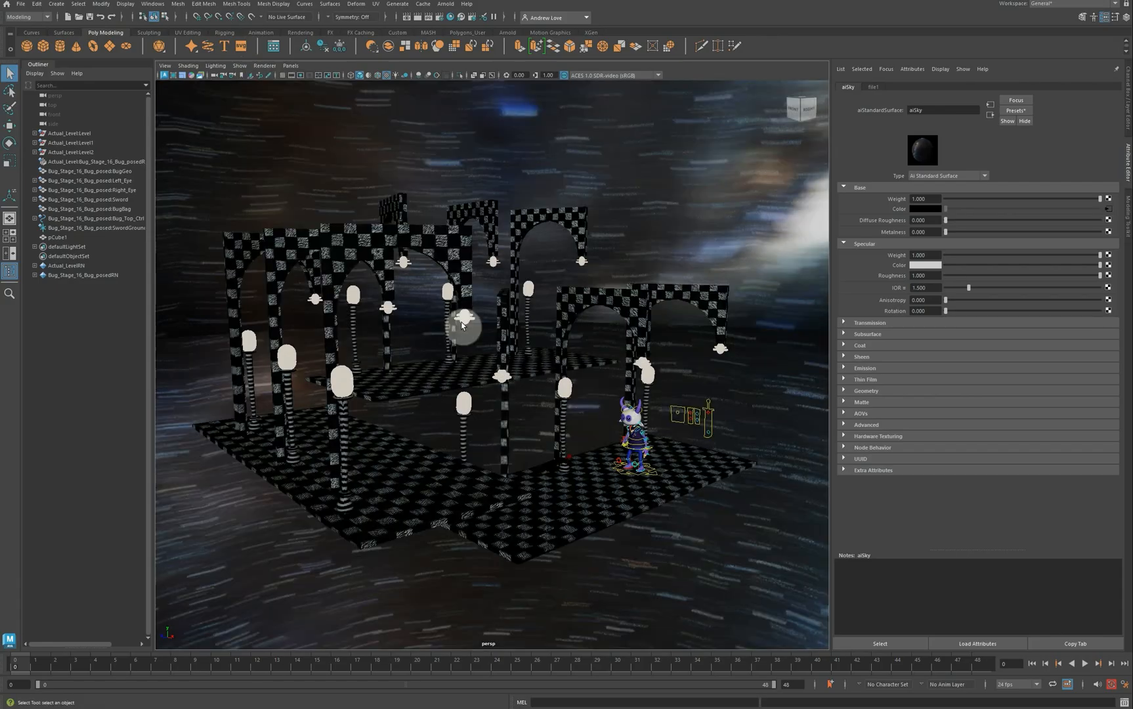
pyautogui.keyDown('alt'); pyautogui.moveTo(523, 404); pyautogui.dragTo(499, 406); pyautogui.keyUp('alt')
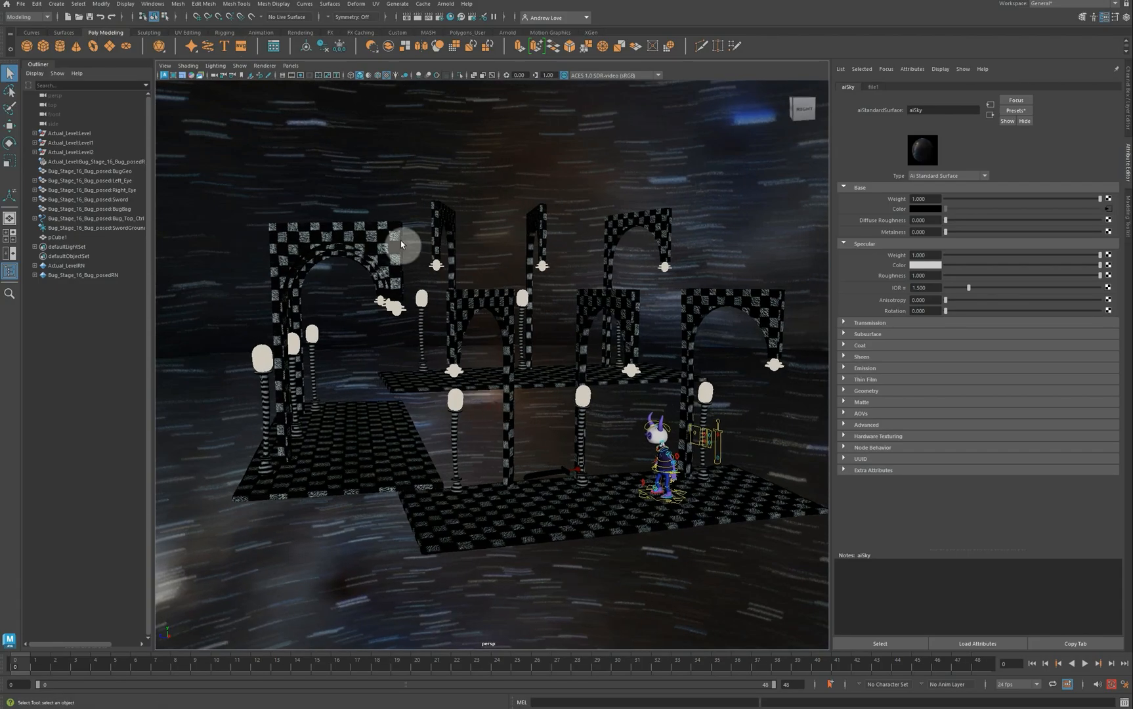
# Step: Create a new polygon cube, pCube2, and scale it up uniformly
pyautogui.click(45, 50)
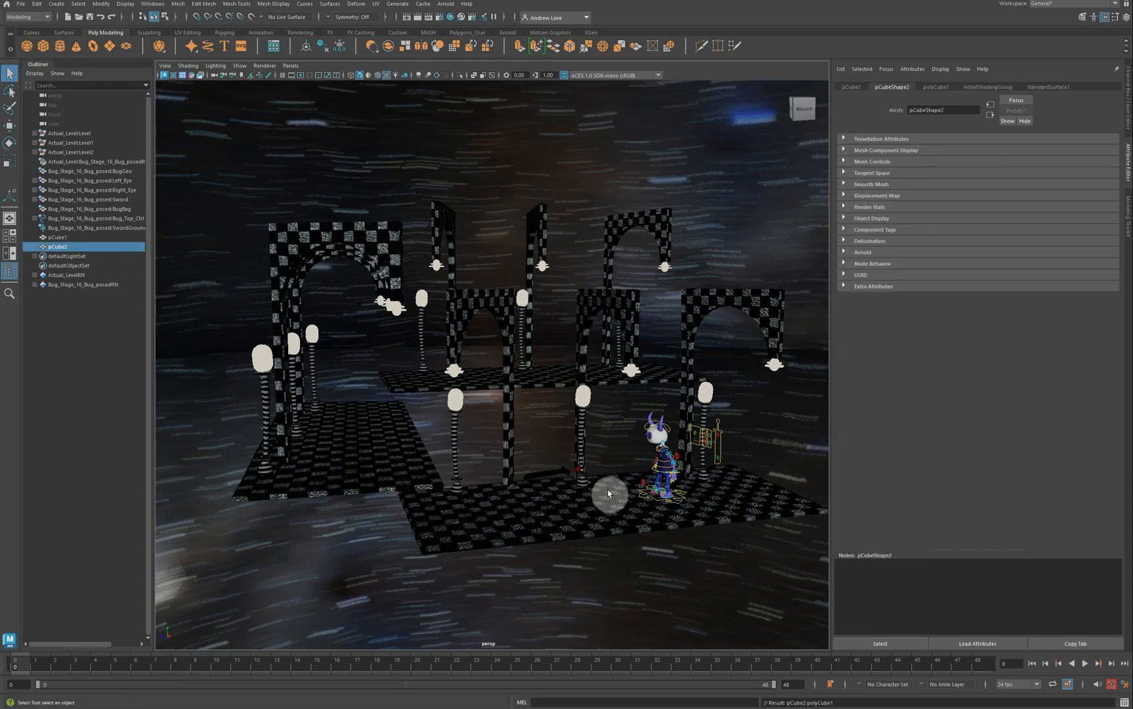
pyautogui.press('w')
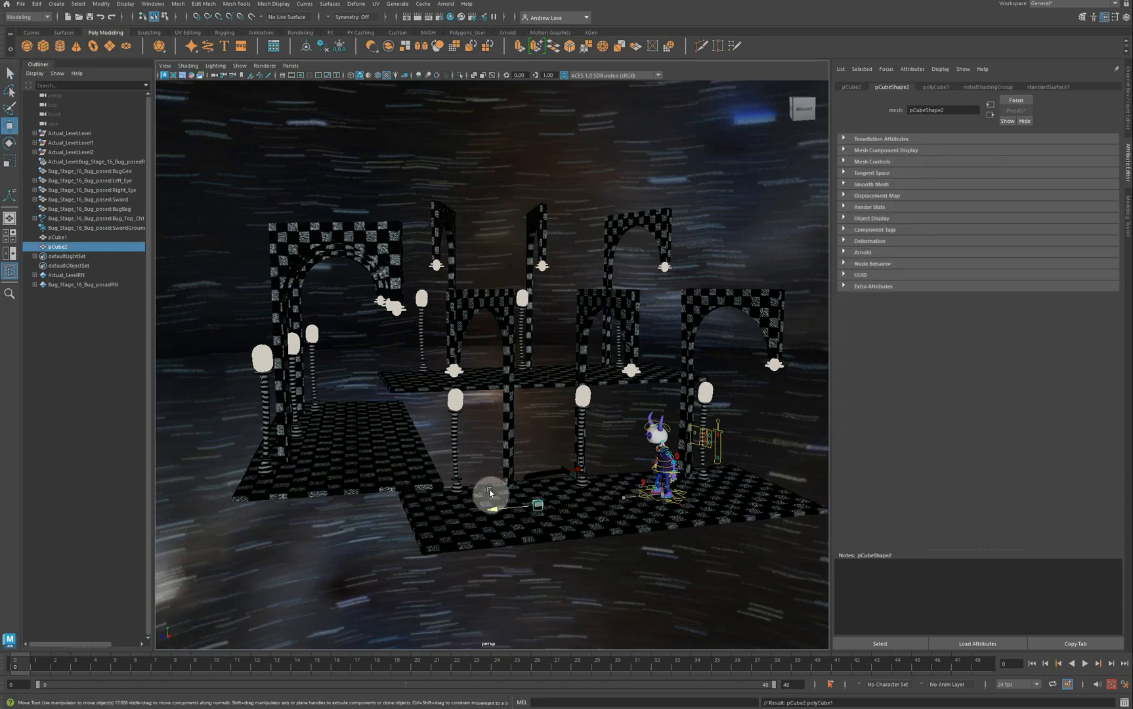
pyautogui.press('r')
pyautogui.moveTo(489, 491); pyautogui.dragTo(563, 509, button='middle')
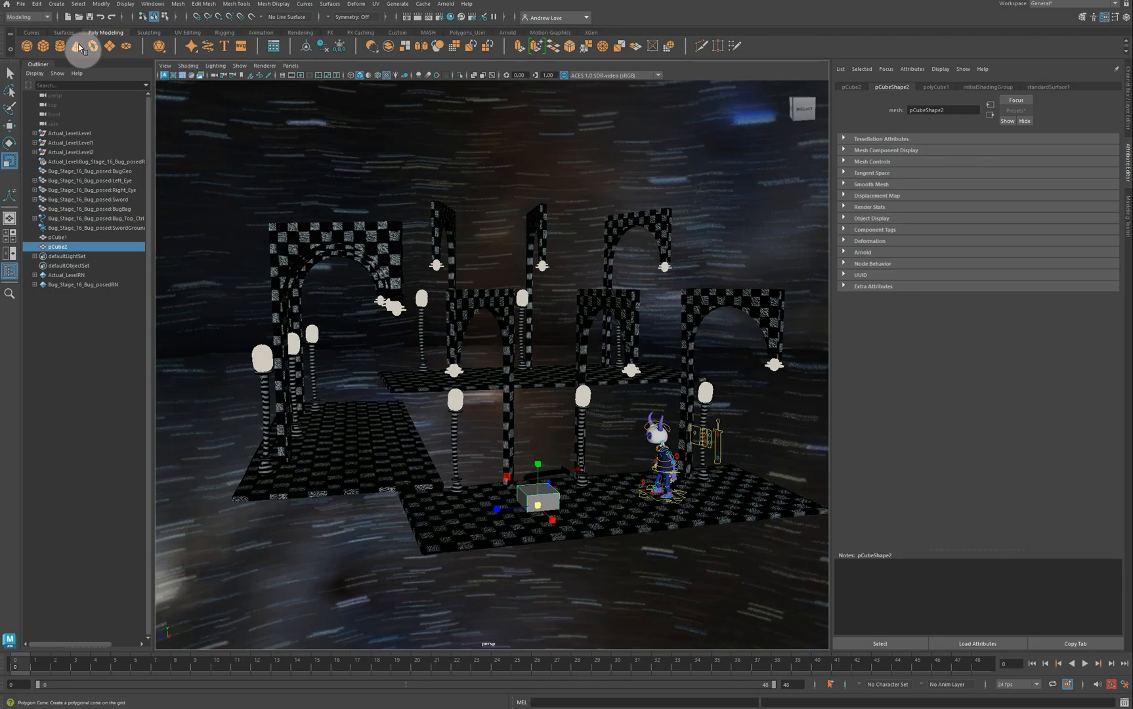
# Step: Smooth the cube at 2 division levels into a sphere and lift it off the floor
pyautogui.click(178, 4)
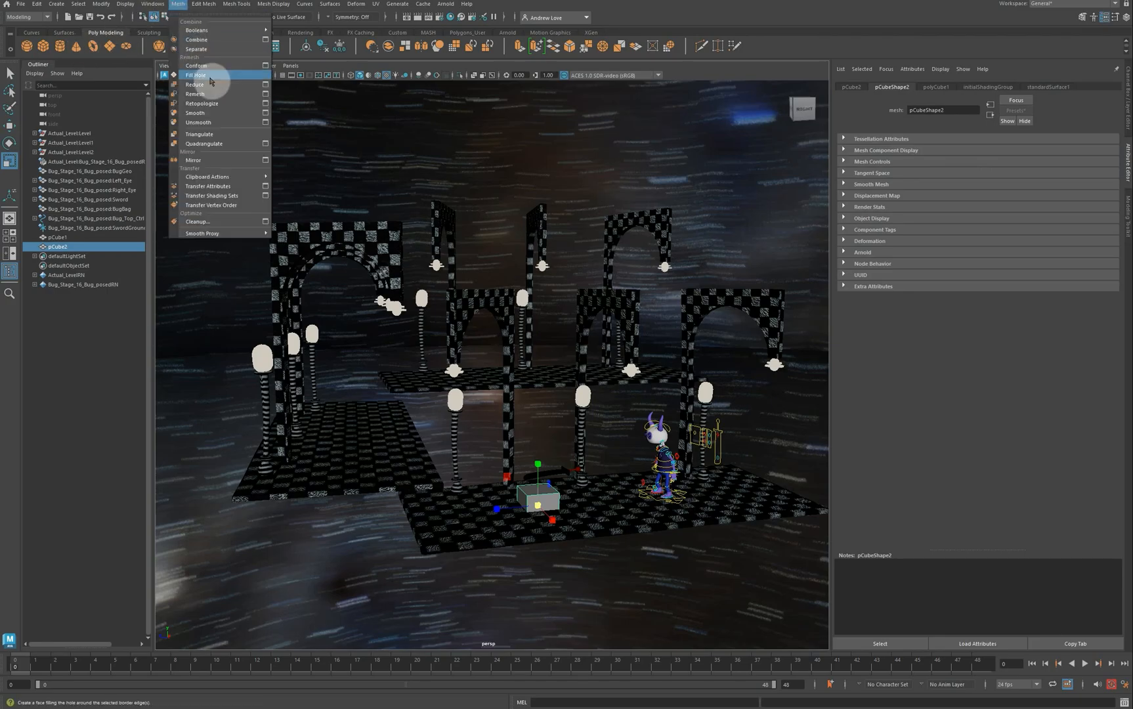
pyautogui.click(265, 113)
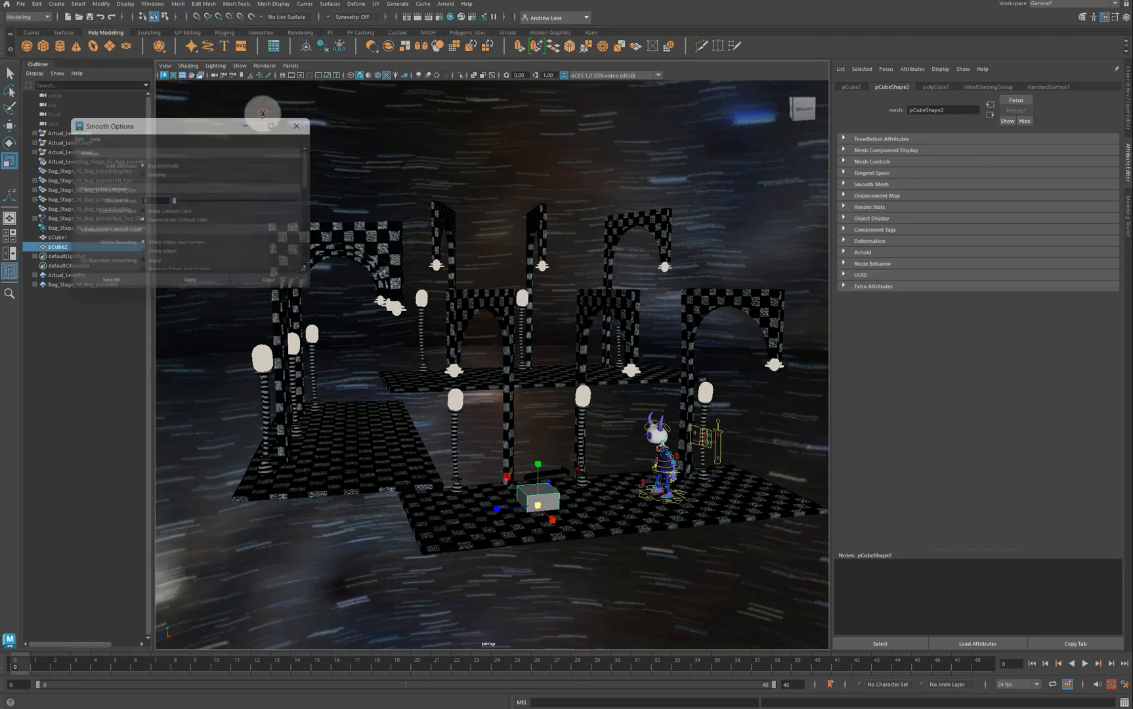
pyautogui.doubleClick(148, 201)
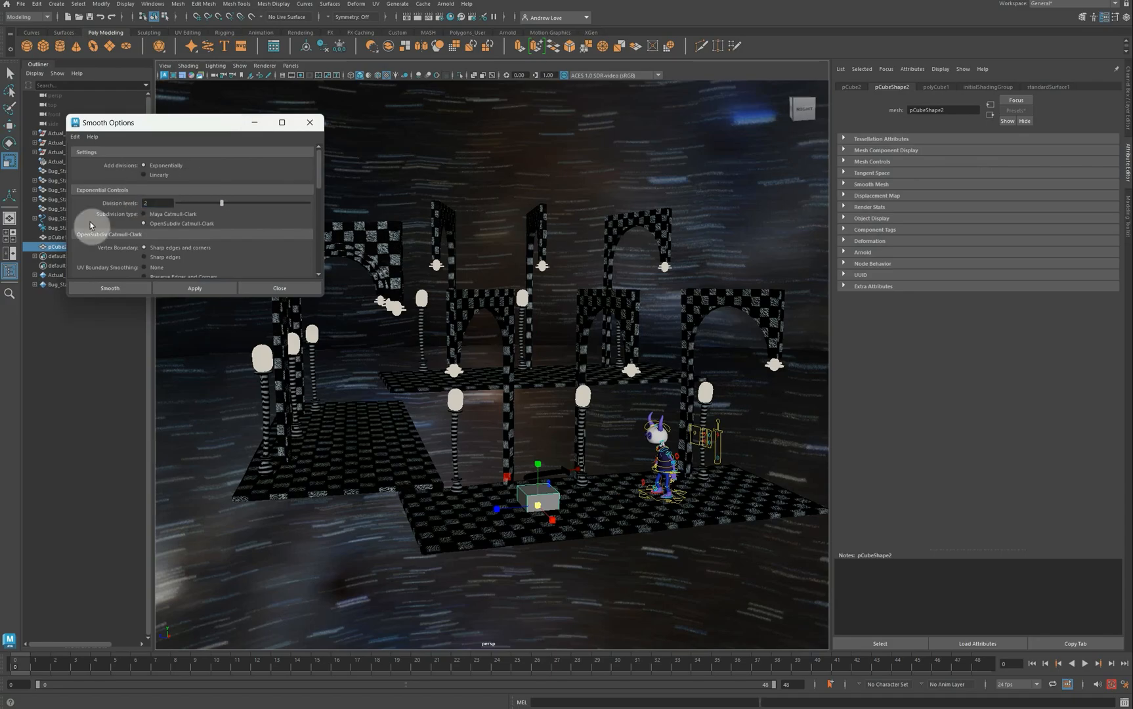
pyautogui.click(184, 287)
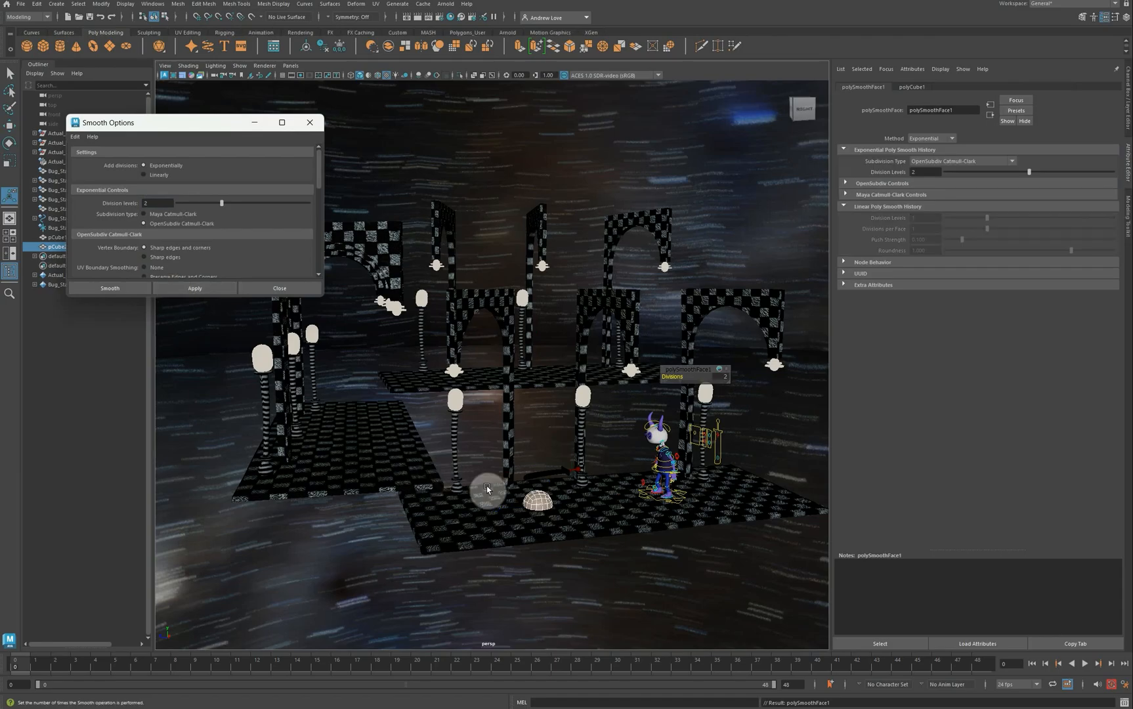
pyautogui.click(309, 125)
pyautogui.press('w')
pyautogui.moveTo(539, 501); pyautogui.dragTo(538, 438)
pyautogui.press('space')
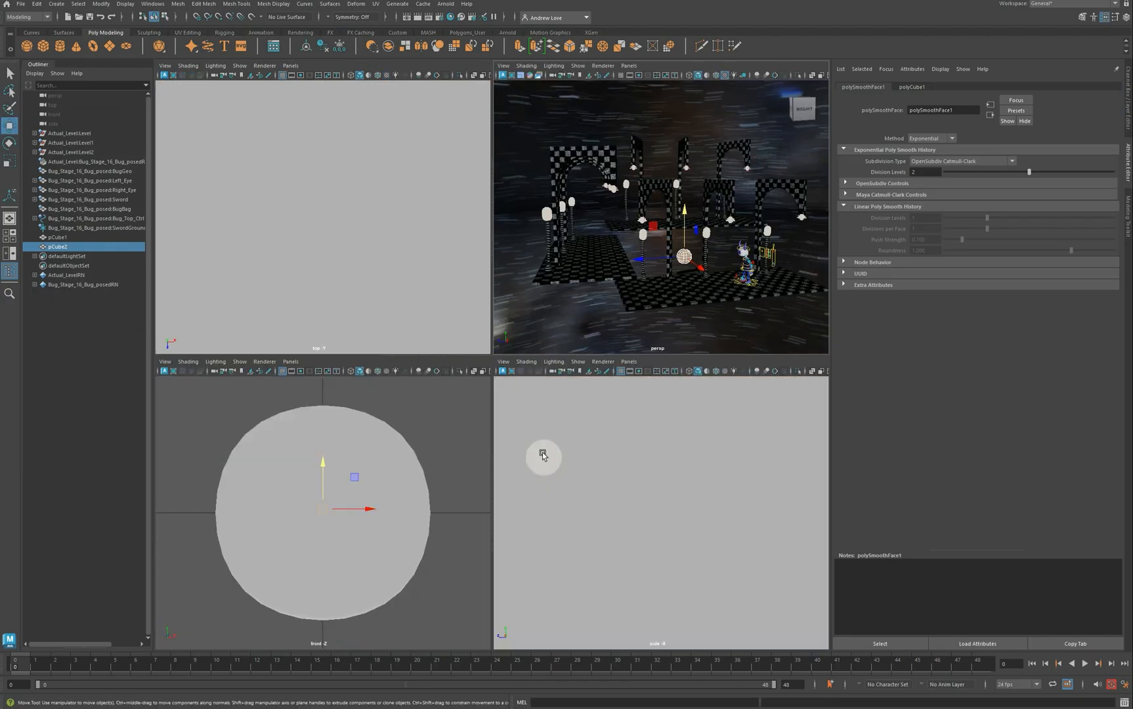
# Step: Frame the sphere in a wireframe side view and shift it along its depth axis
pyautogui.press('f')
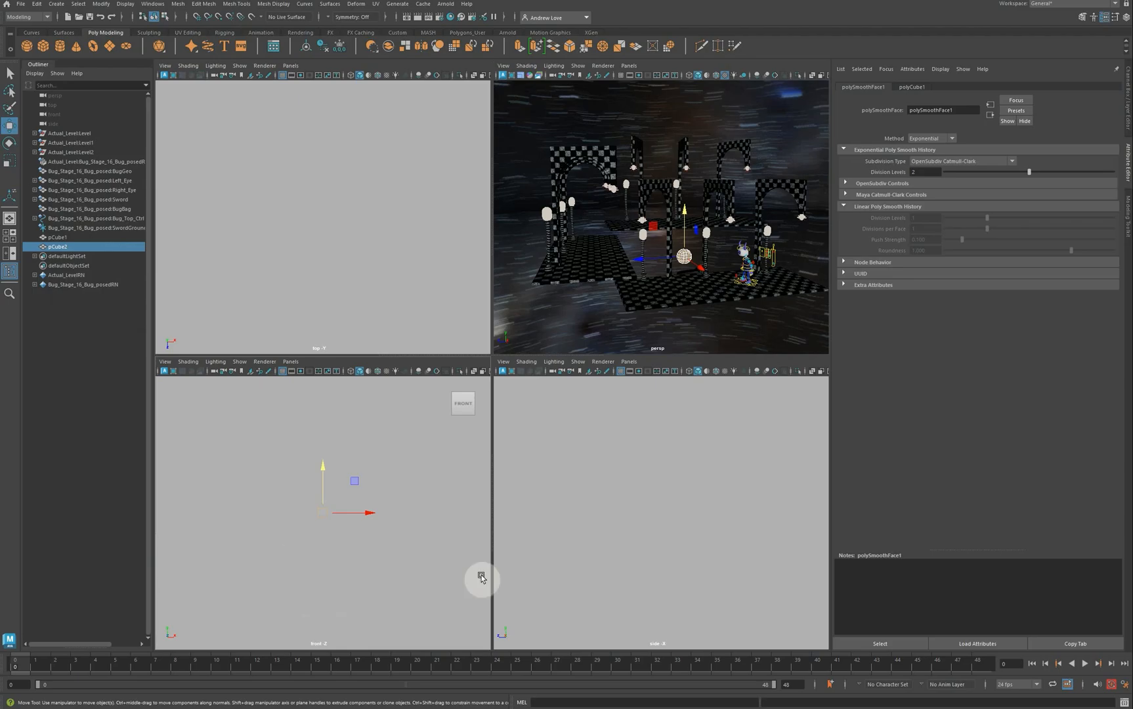
pyautogui.press('4')
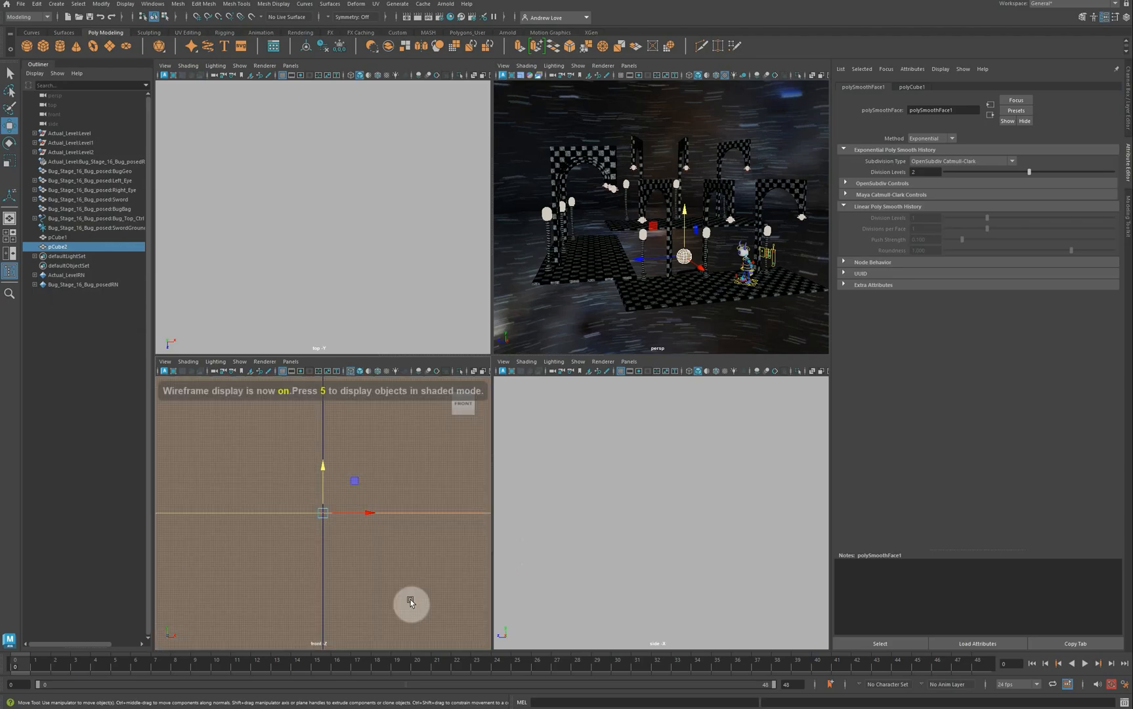
pyautogui.press('space')
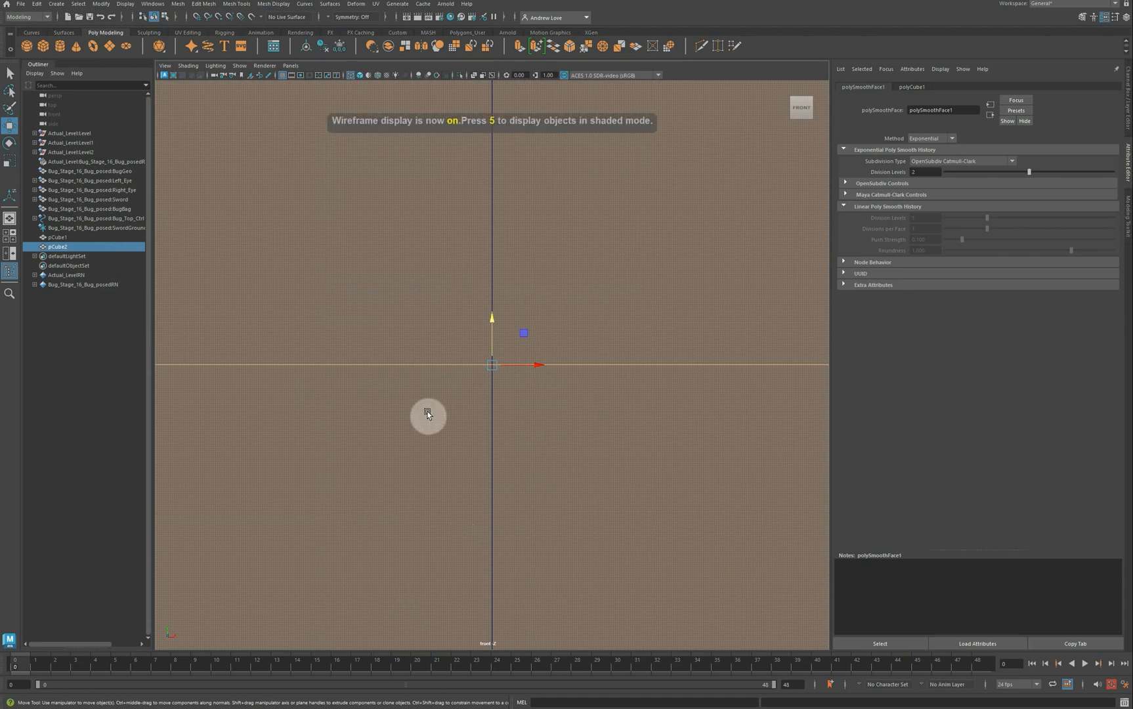
pyautogui.scroll(-5, 427, 414)
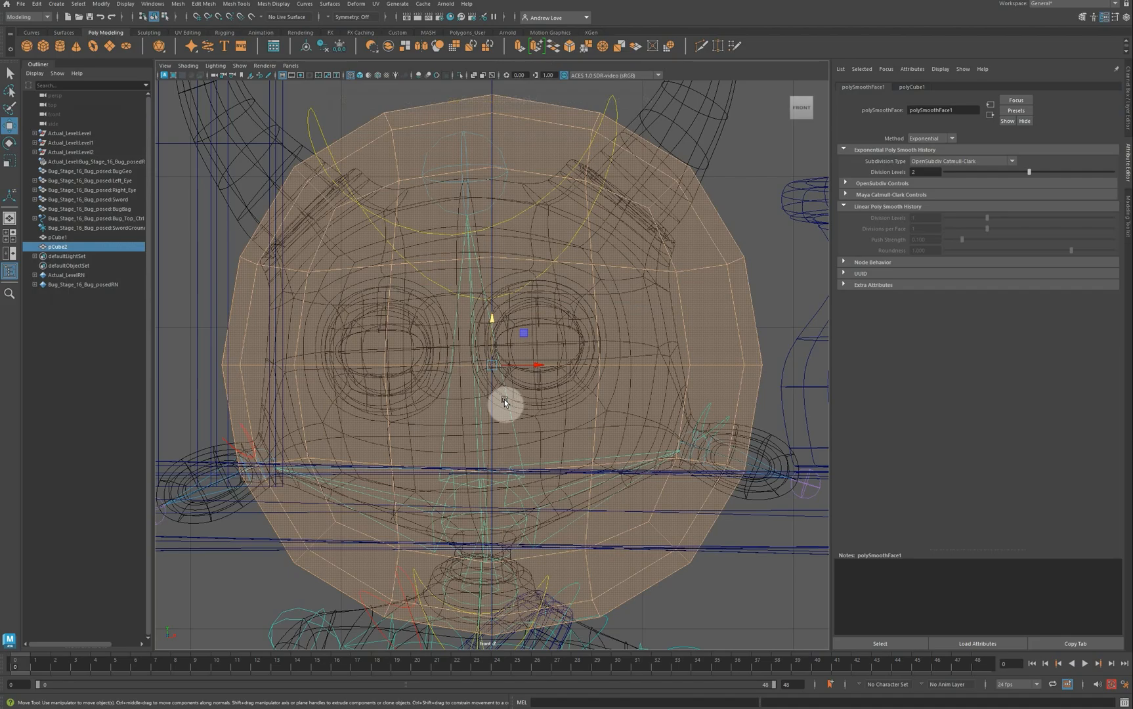
pyautogui.press('space')
pyautogui.press('space')
pyautogui.press('4')
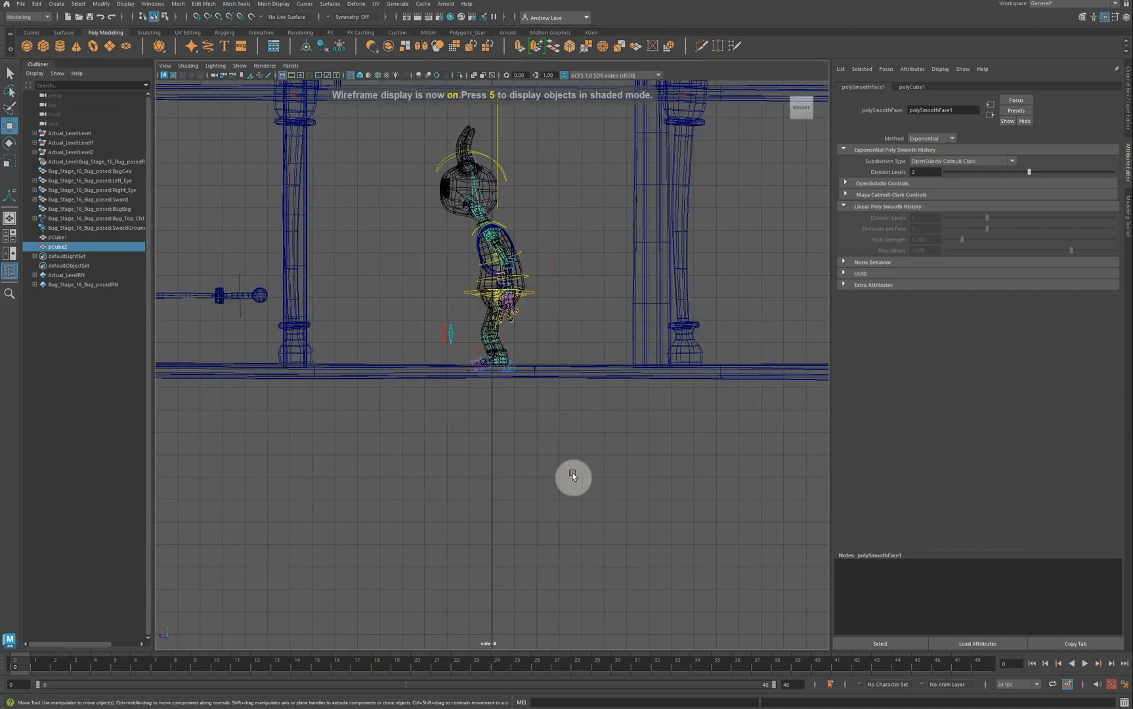
pyautogui.press('f')
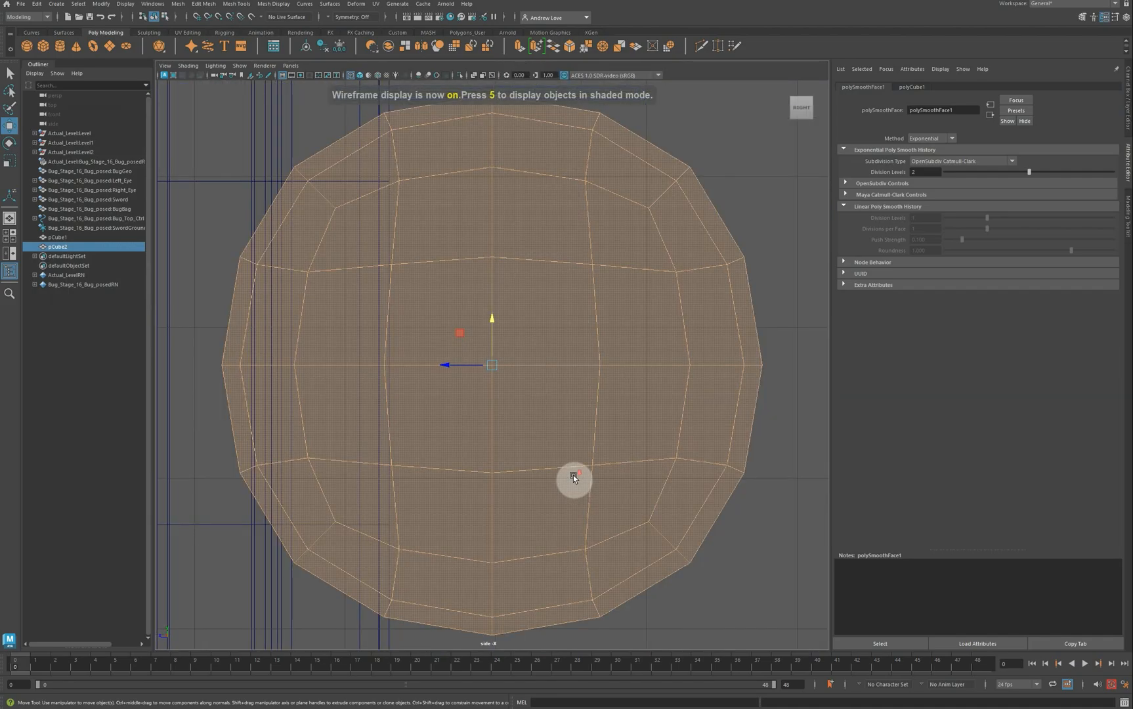
pyautogui.scroll(-5, 576, 469)
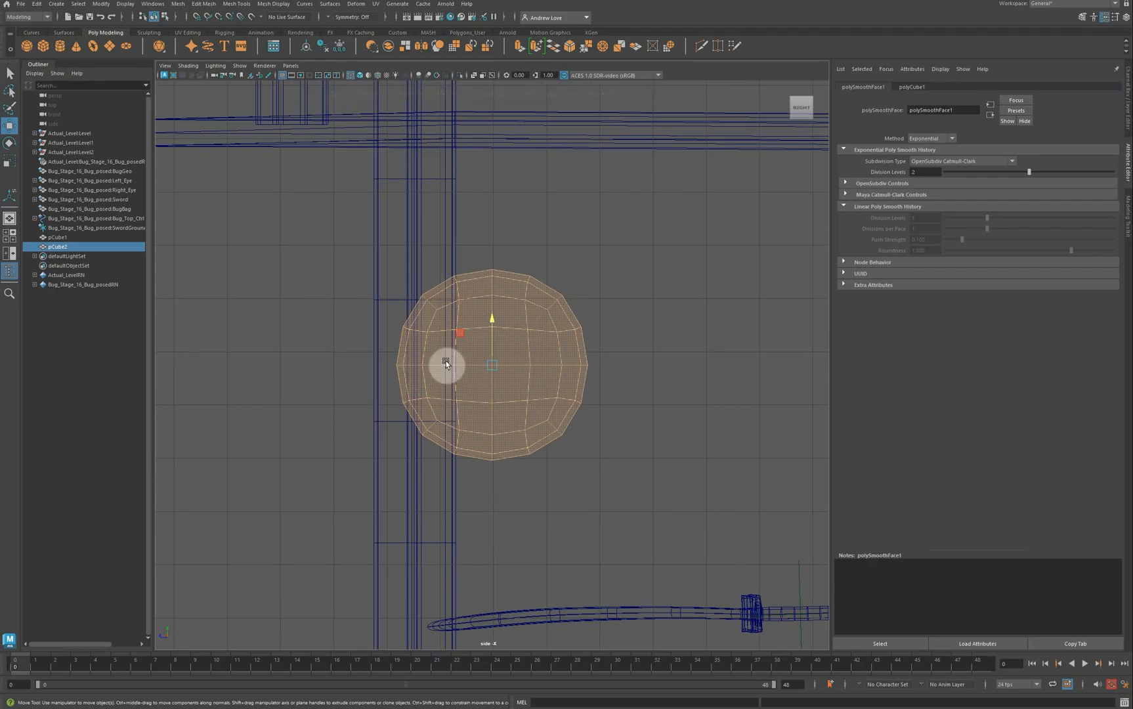
pyautogui.moveTo(446, 363); pyautogui.dragTo(595, 358)
pyautogui.moveTo(588, 355); pyautogui.dragTo(624, 325, button='right')
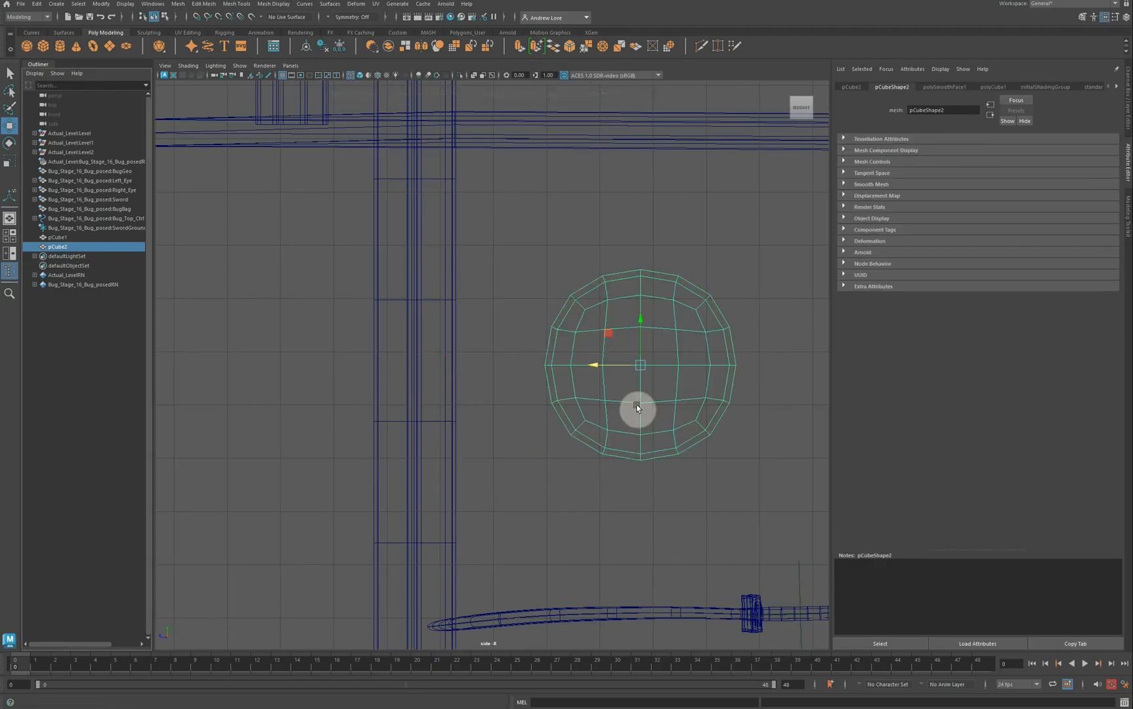
# Step: Select the sphere's lower-half vertices and scale them flat to 0 in Y
pyautogui.rightClick(637, 405)
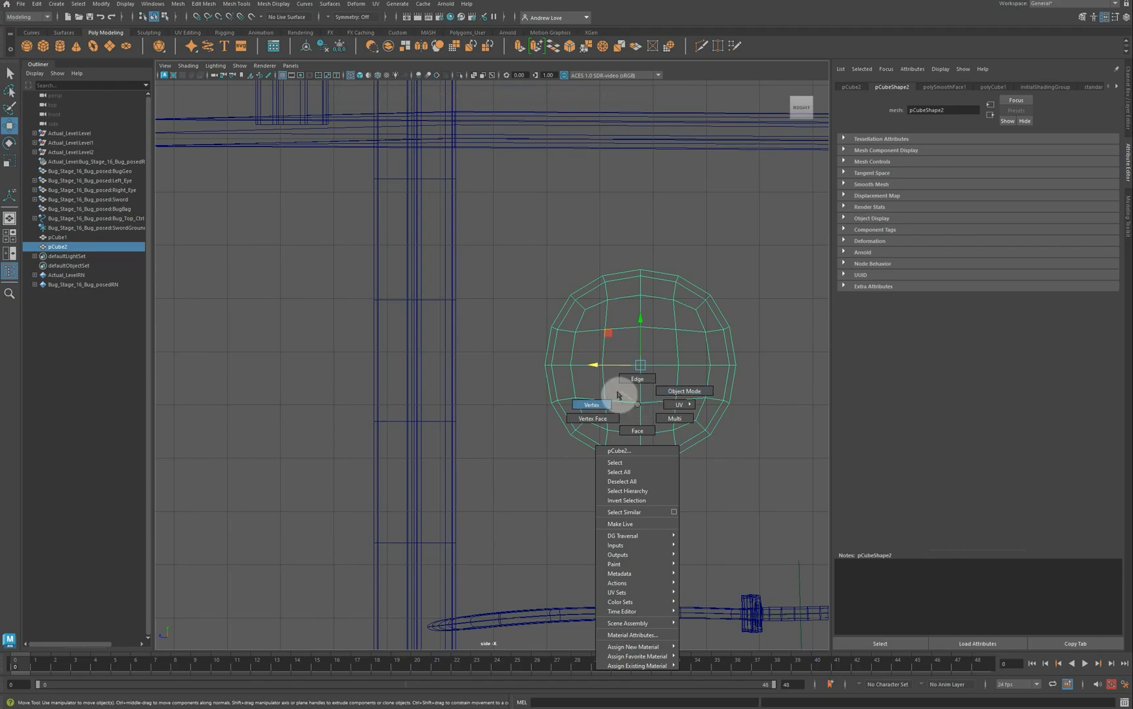
pyautogui.click(508, 392)
pyautogui.moveTo(508, 393); pyautogui.dragTo(738, 476)
pyautogui.press('r')
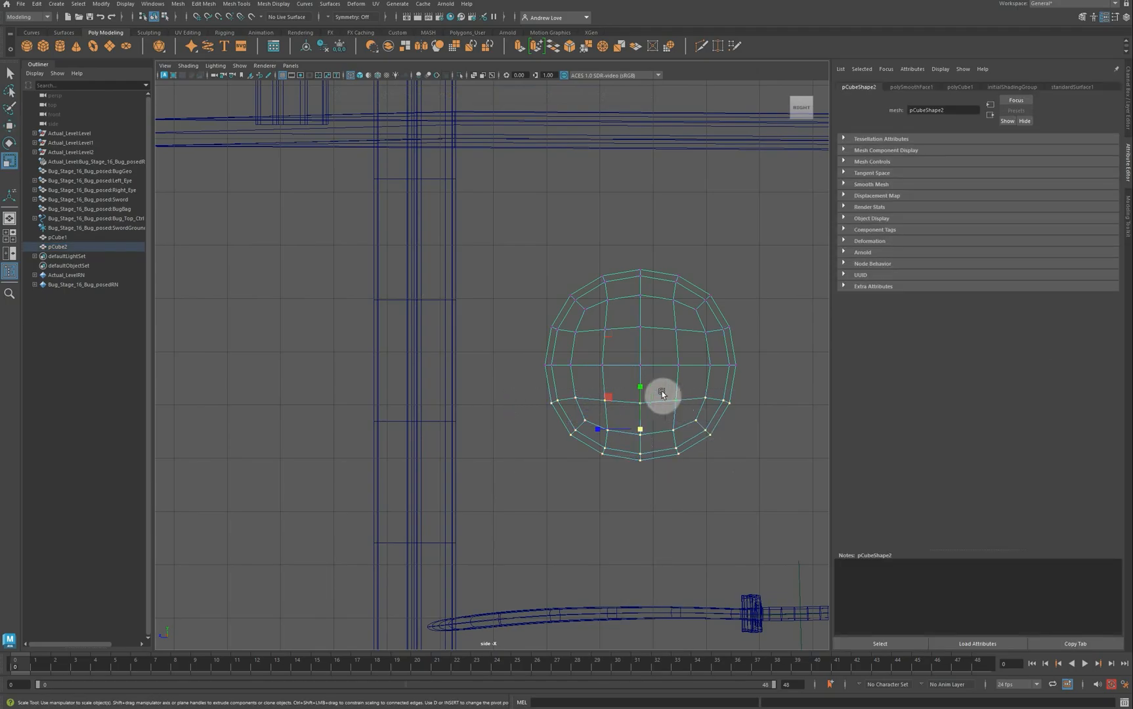
pyautogui.moveTo(643, 392); pyautogui.dragTo(654, 493)
pyautogui.press('w')
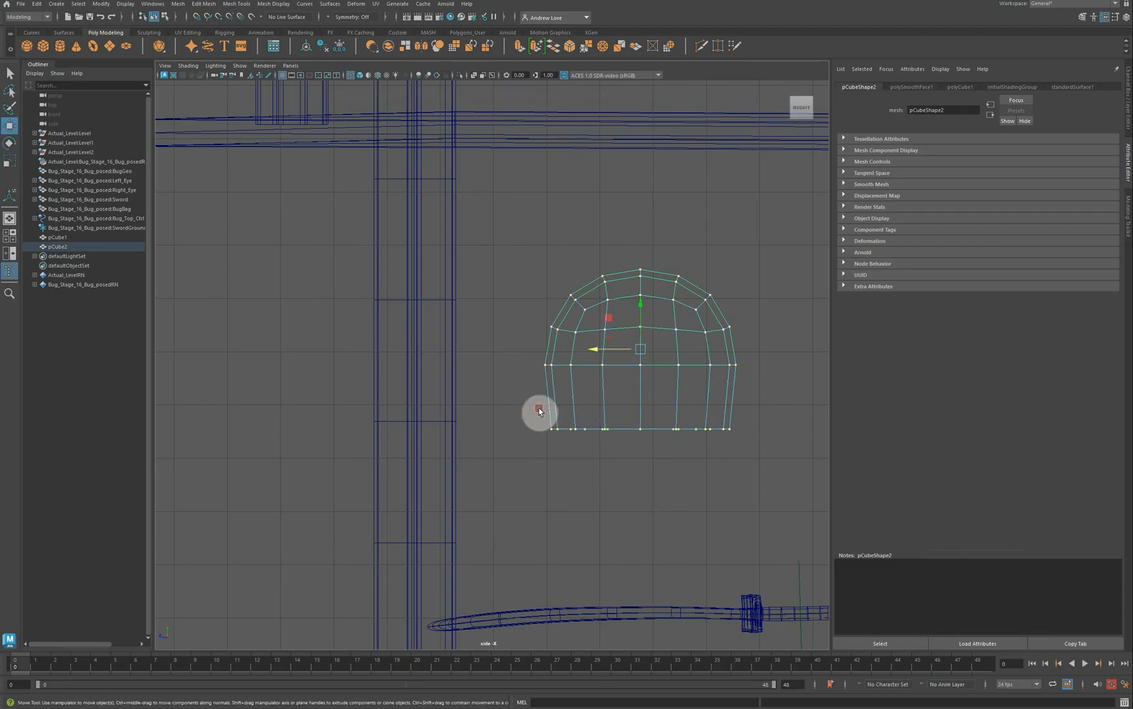
# Step: Raise the flat base, Multi-Cut an edge loop above it, and pull the rim inward
pyautogui.moveTo(642, 397); pyautogui.dragTo(641, 333)
pyautogui.click(700, 46)
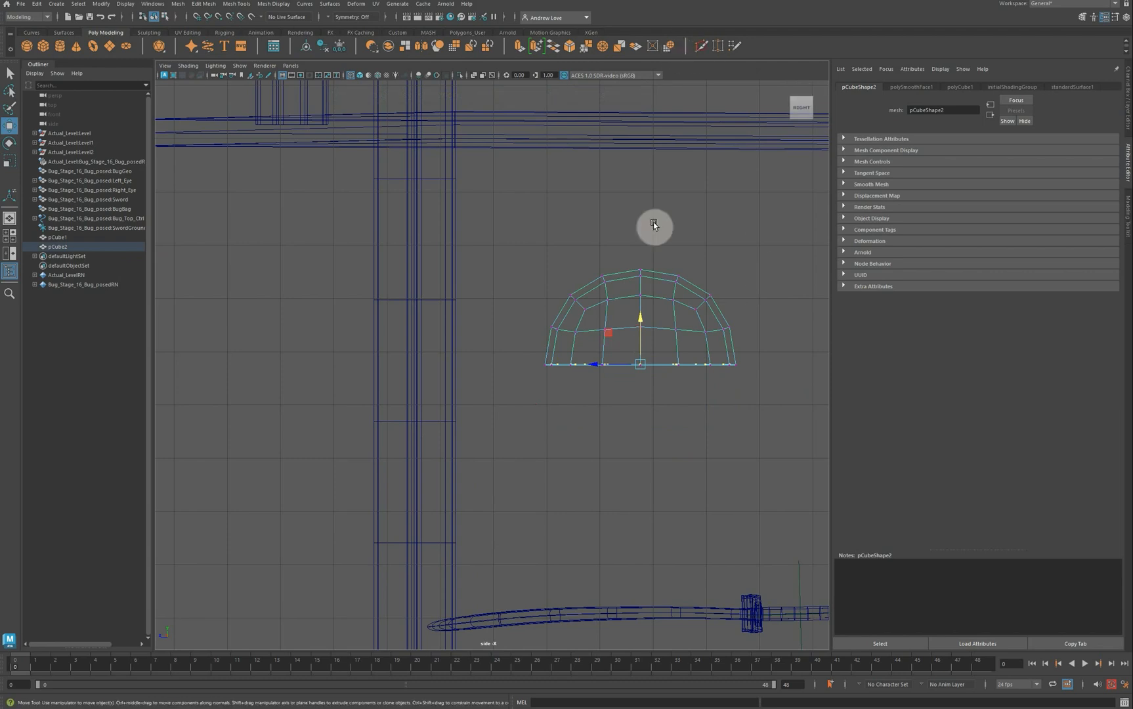
pyautogui.keyDown('ctrl'); pyautogui.click(545, 358); pyautogui.keyUp('ctrl')
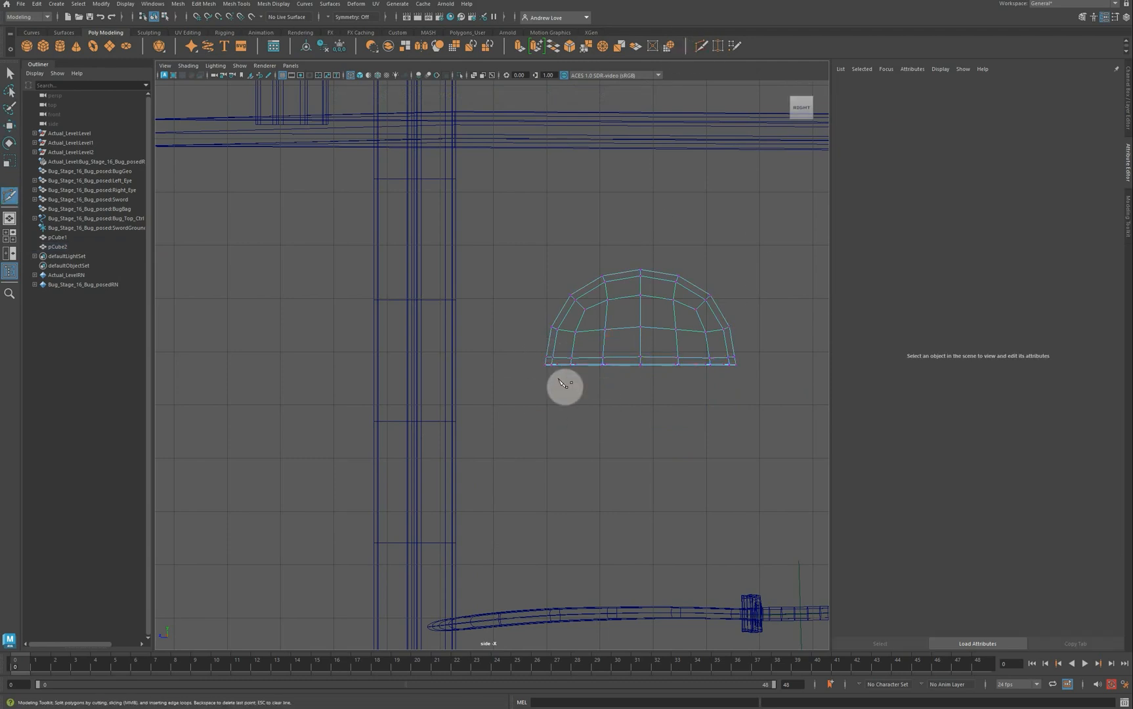
pyautogui.press('q')
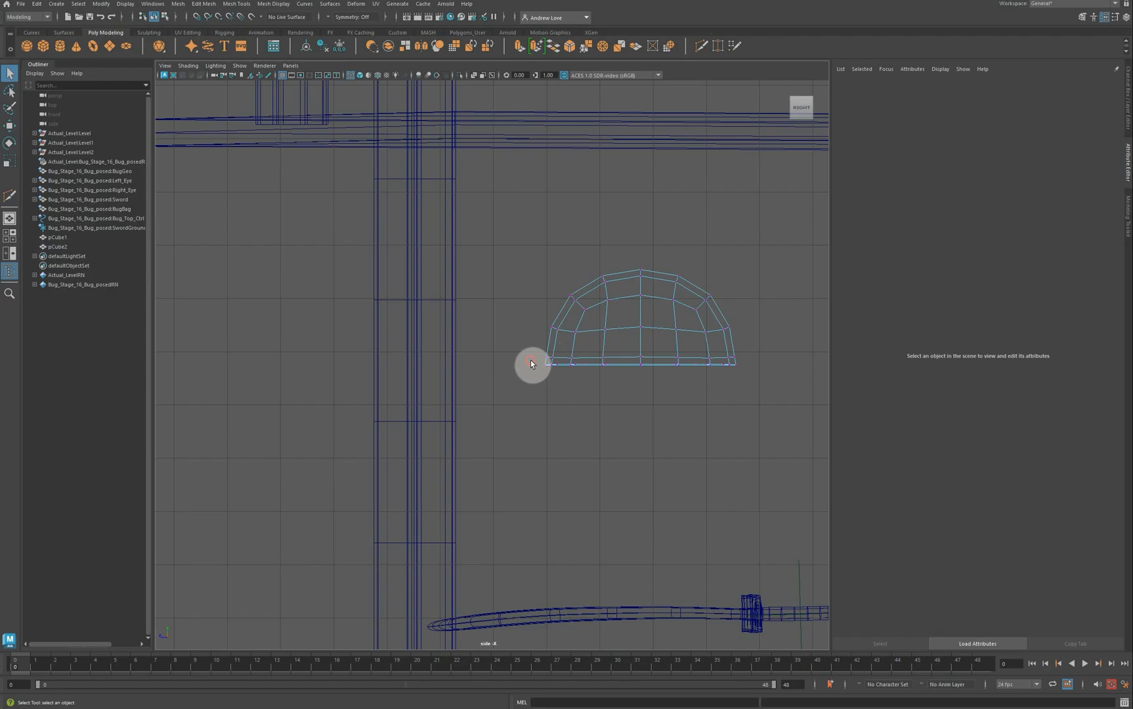
pyautogui.moveTo(622, 381); pyautogui.dragTo(754, 376)
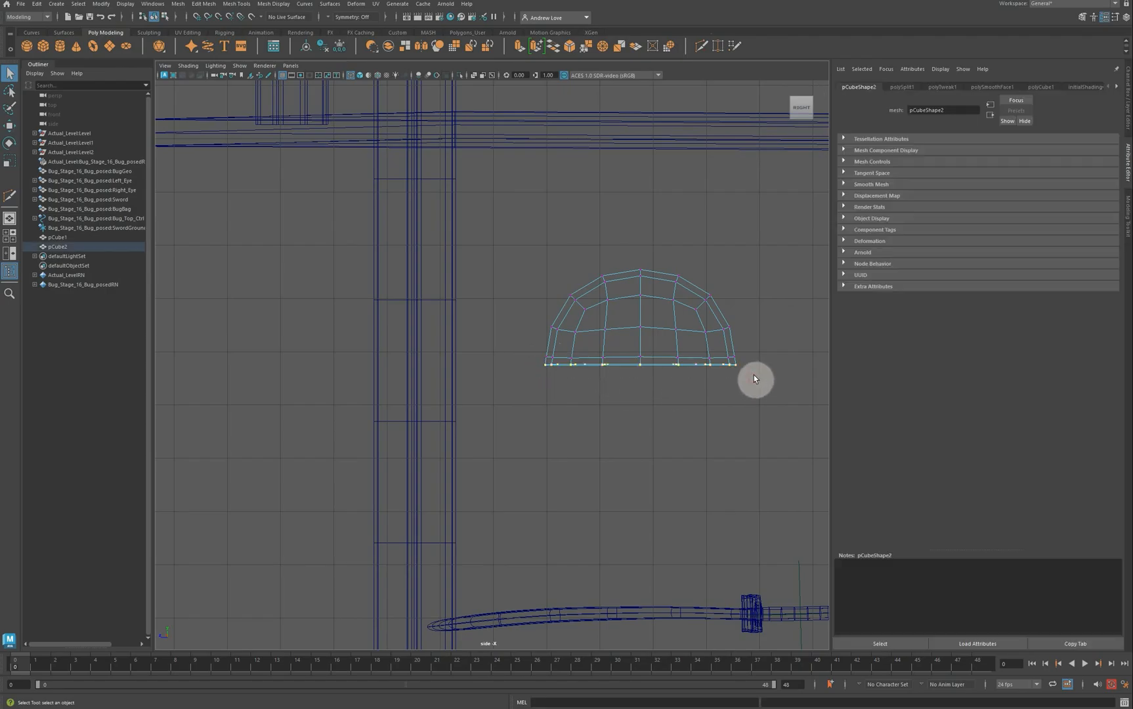
pyautogui.press('r')
pyautogui.moveTo(641, 372); pyautogui.dragTo(637, 337)
pyautogui.press('w')
# Step: Return the dome to object mode and scale it up about 7.8 times uniformly
pyautogui.click(602, 411)
pyautogui.moveTo(642, 260); pyautogui.dragTo(712, 369)
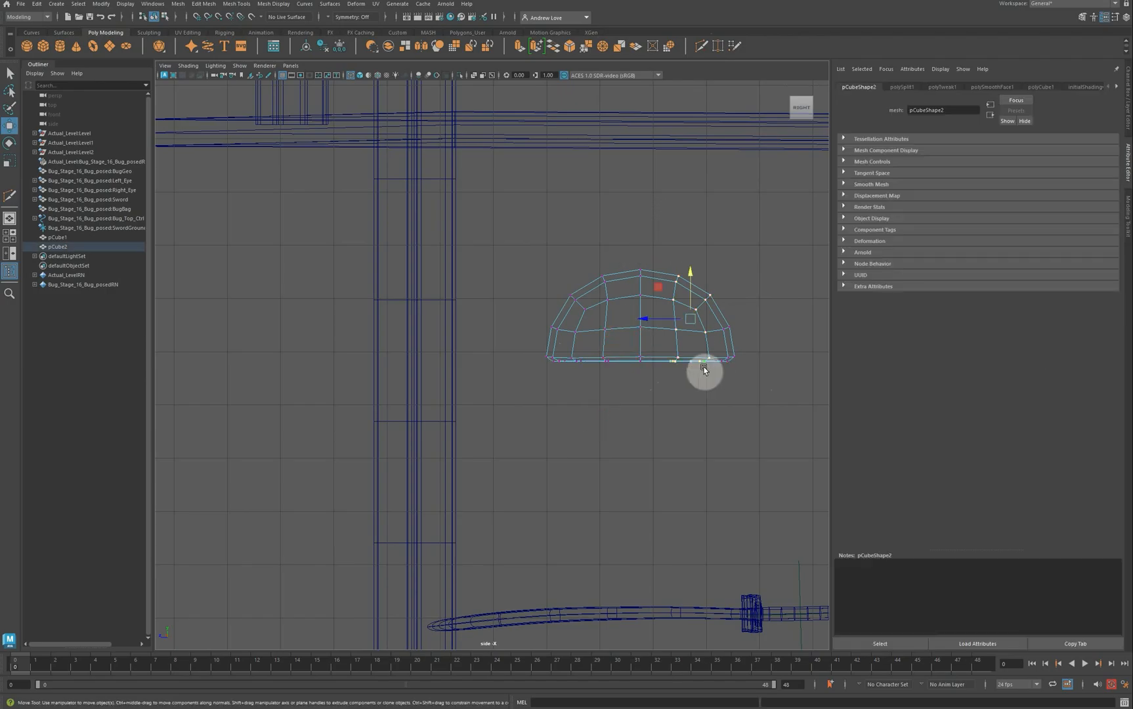
pyautogui.moveTo(680, 369); pyautogui.dragTo(716, 350, button='right')
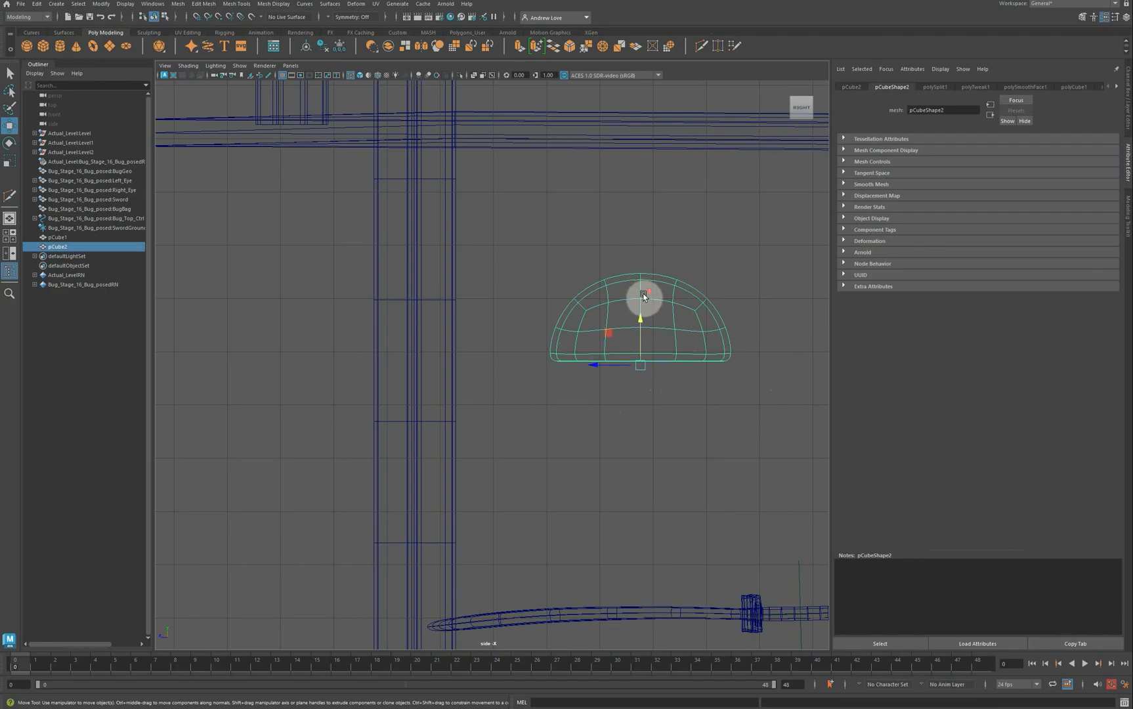
pyautogui.scroll(-5, 644, 295)
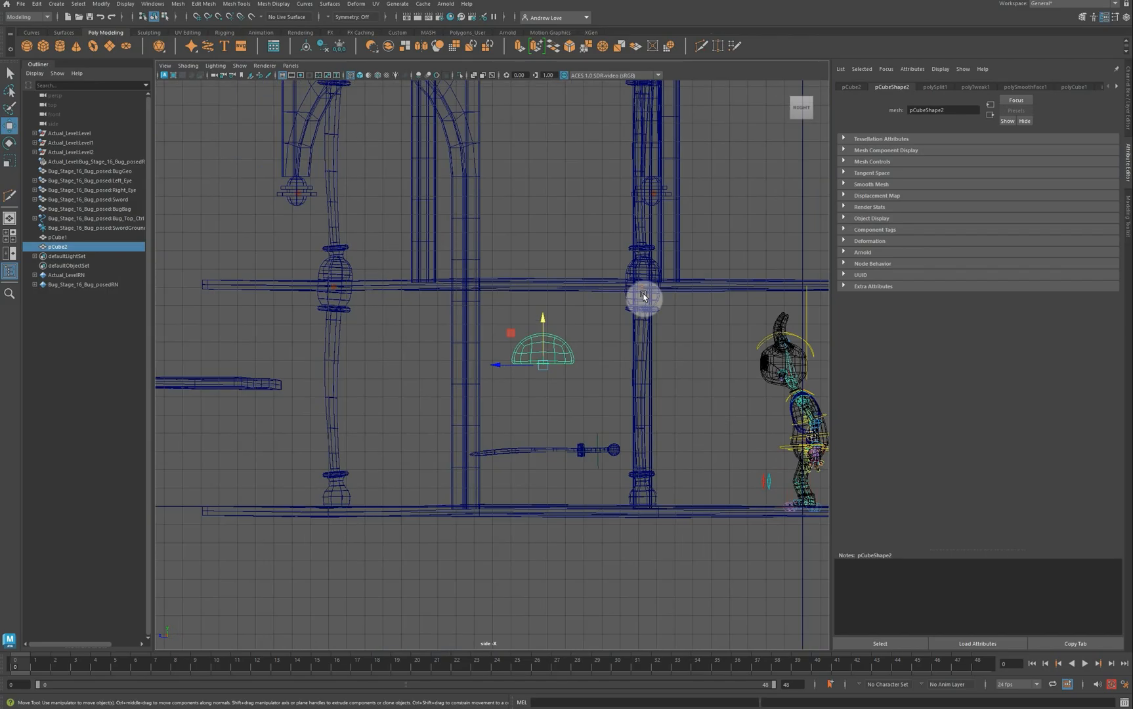
pyautogui.press('r')
pyautogui.moveTo(547, 363); pyautogui.dragTo(592, 369)
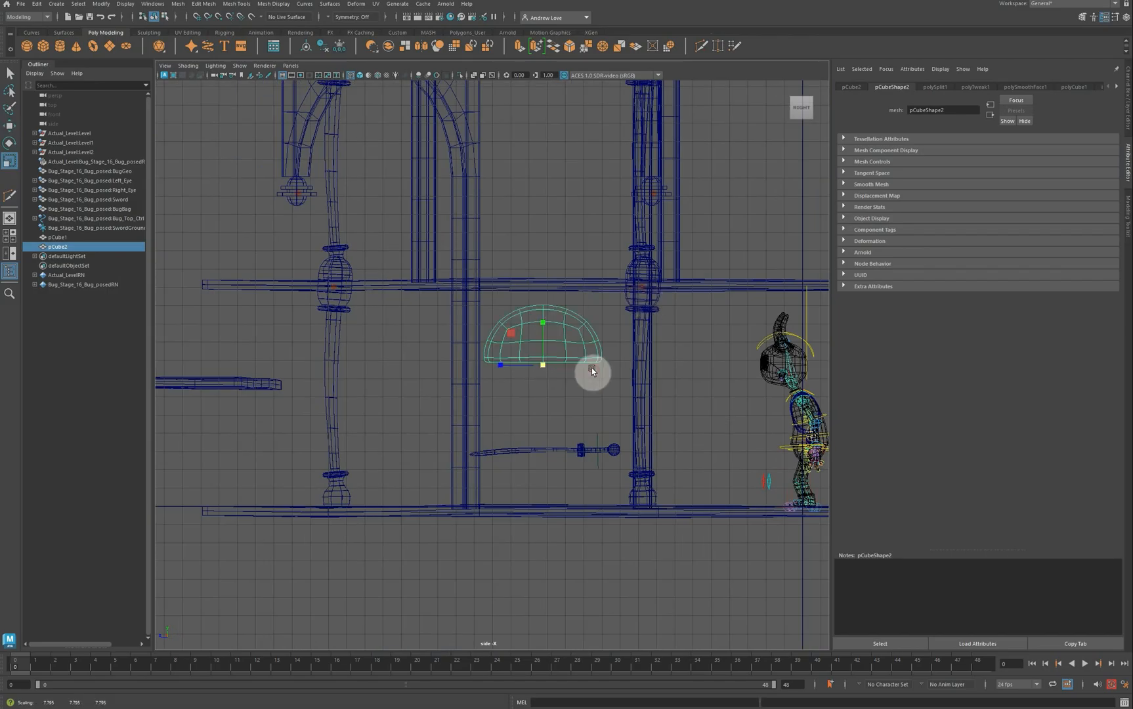
# Step: Frame the dome in perspective, pick a vertex, and enable soft selection with wider falloff
pyautogui.press('space')
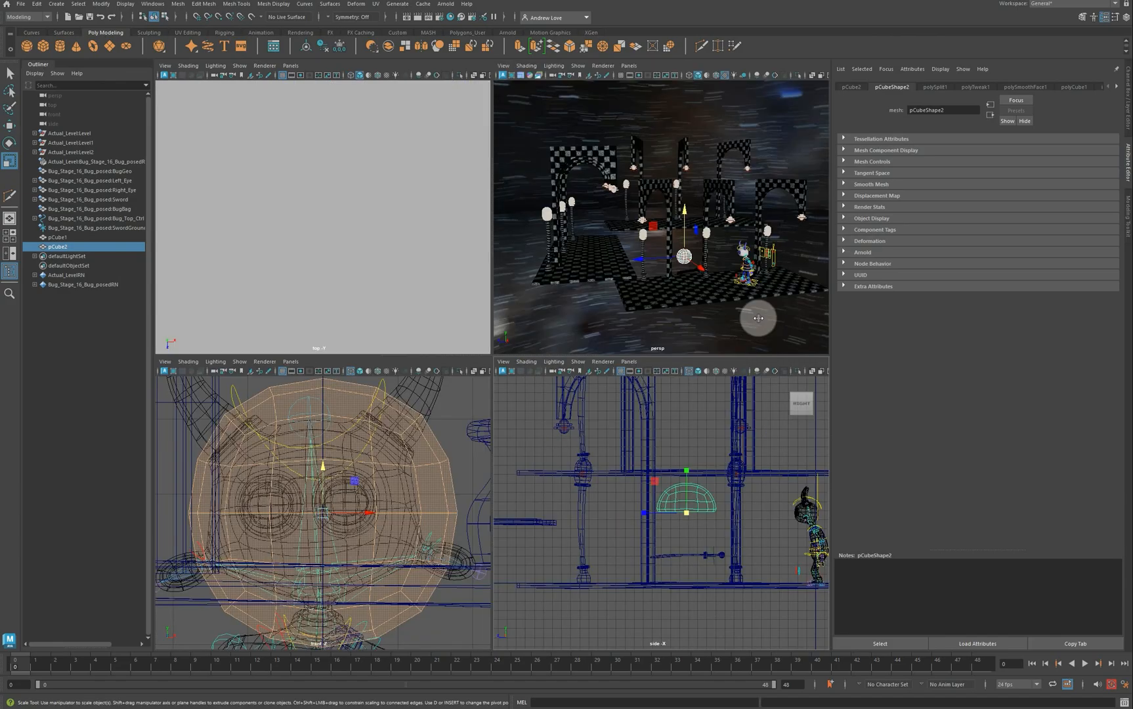
pyautogui.keyDown('alt'); pyautogui.moveTo(676, 271); pyautogui.dragTo(722, 322); pyautogui.keyUp('alt')
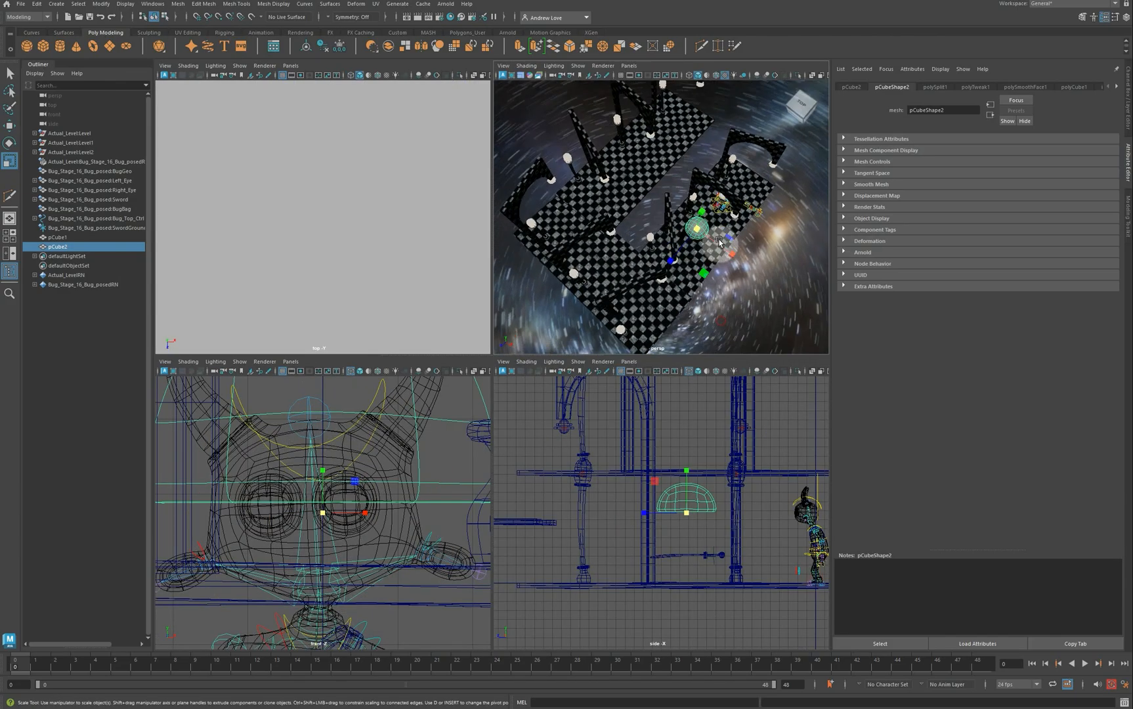
pyautogui.scroll(10, 719, 239)
pyautogui.press('f')
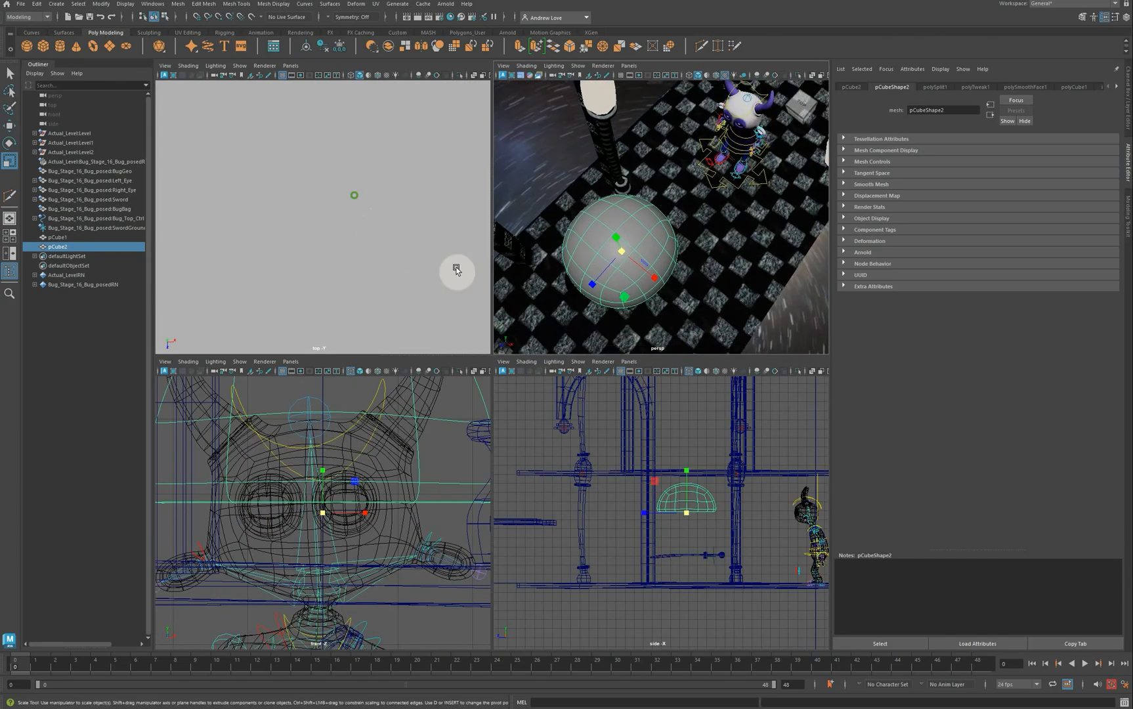
pyautogui.rightClick(628, 287)
pyautogui.click(584, 285)
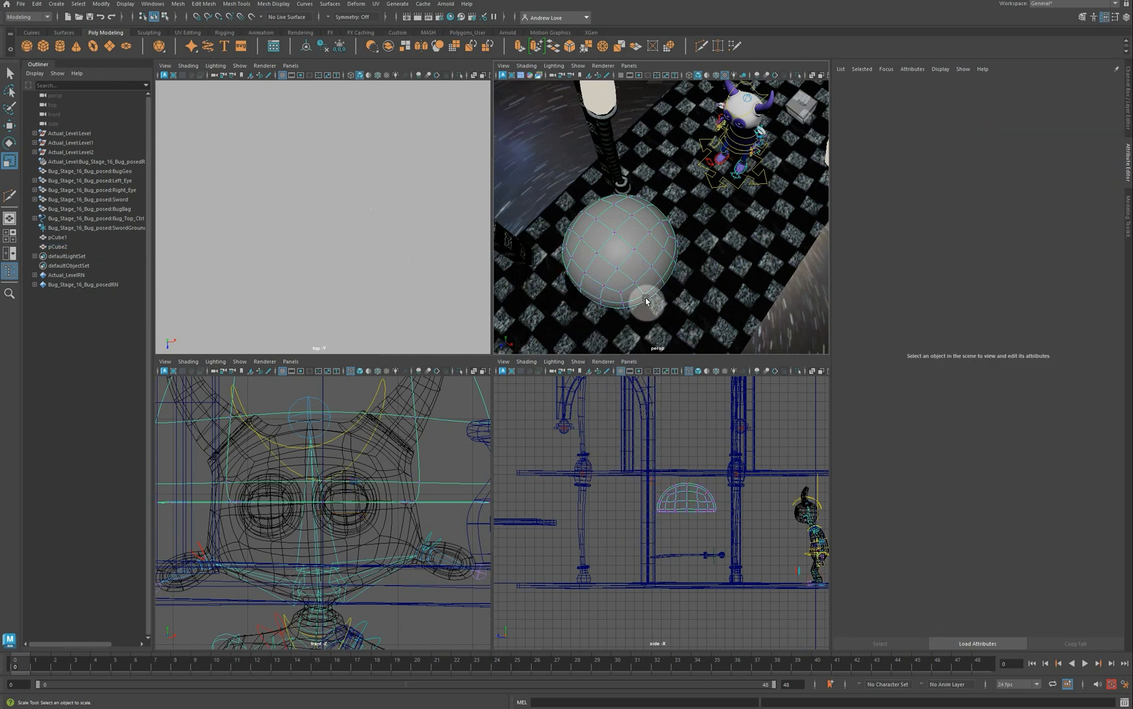
pyautogui.click(661, 282)
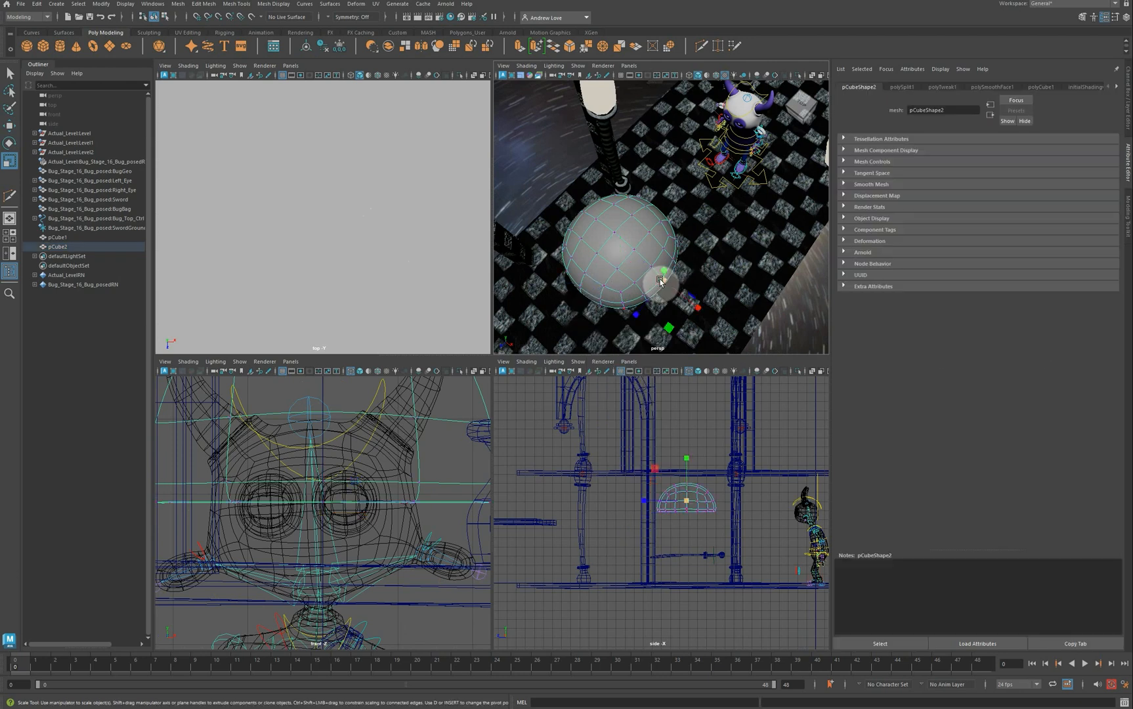
pyautogui.press('b')
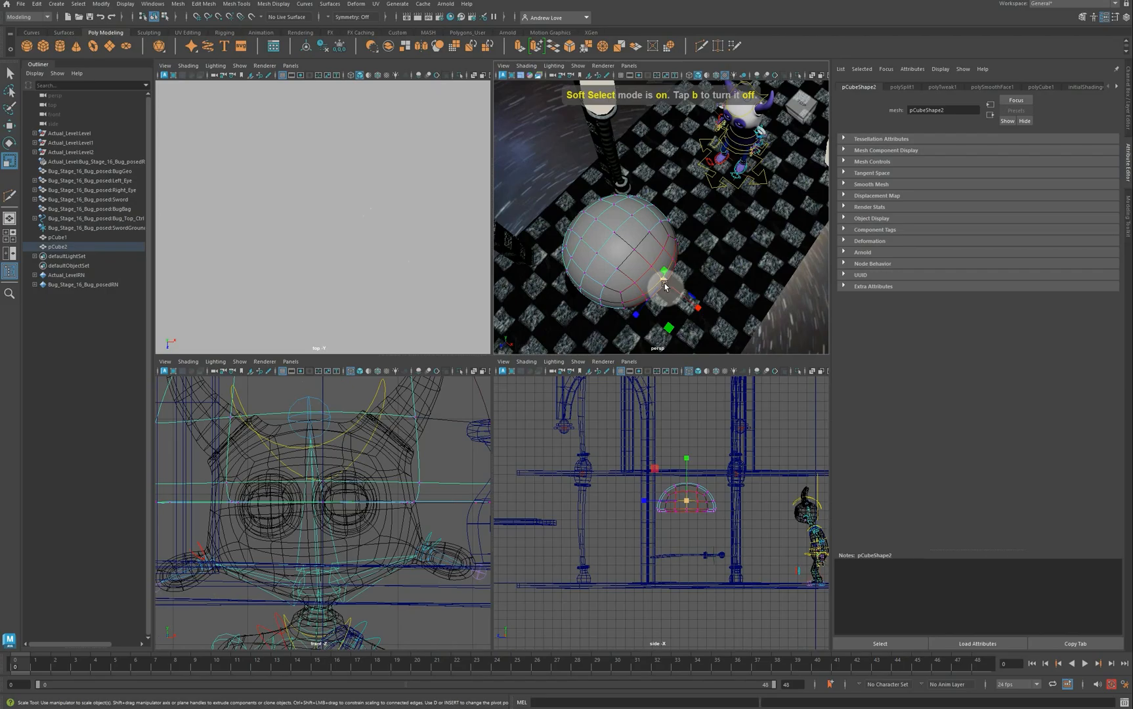
pyautogui.moveTo(661, 286); pyautogui.dragTo(721, 324)
# Step: Pull a lower-left and a lower-right vertex to reshape the dome
pyautogui.press('w')
pyautogui.click(580, 287)
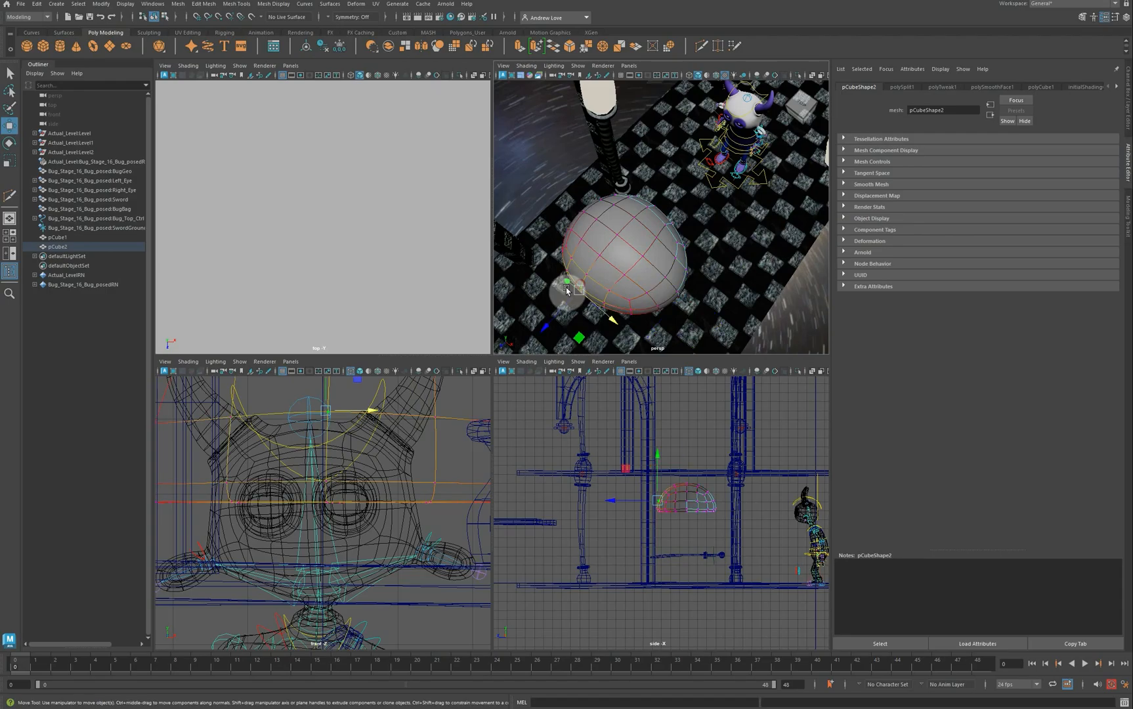
pyautogui.moveTo(558, 313); pyautogui.dragTo(575, 305)
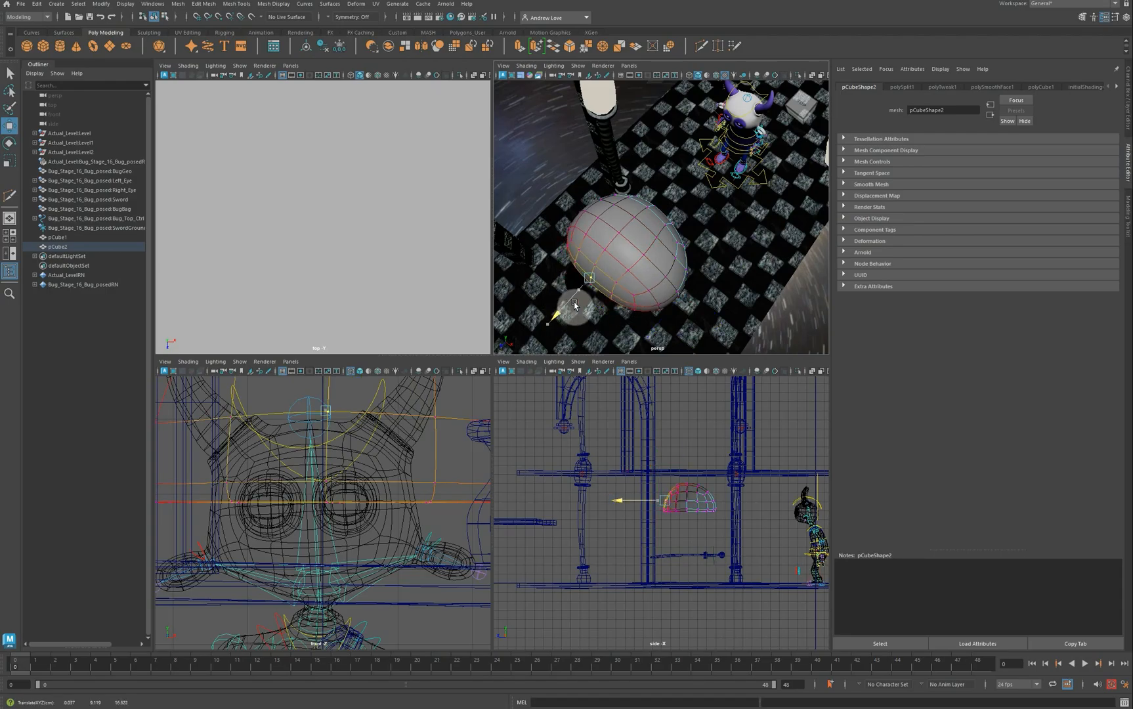
pyautogui.keyDown('alt'); pyautogui.moveTo(679, 317); pyautogui.dragTo(569, 300); pyautogui.keyUp('alt')
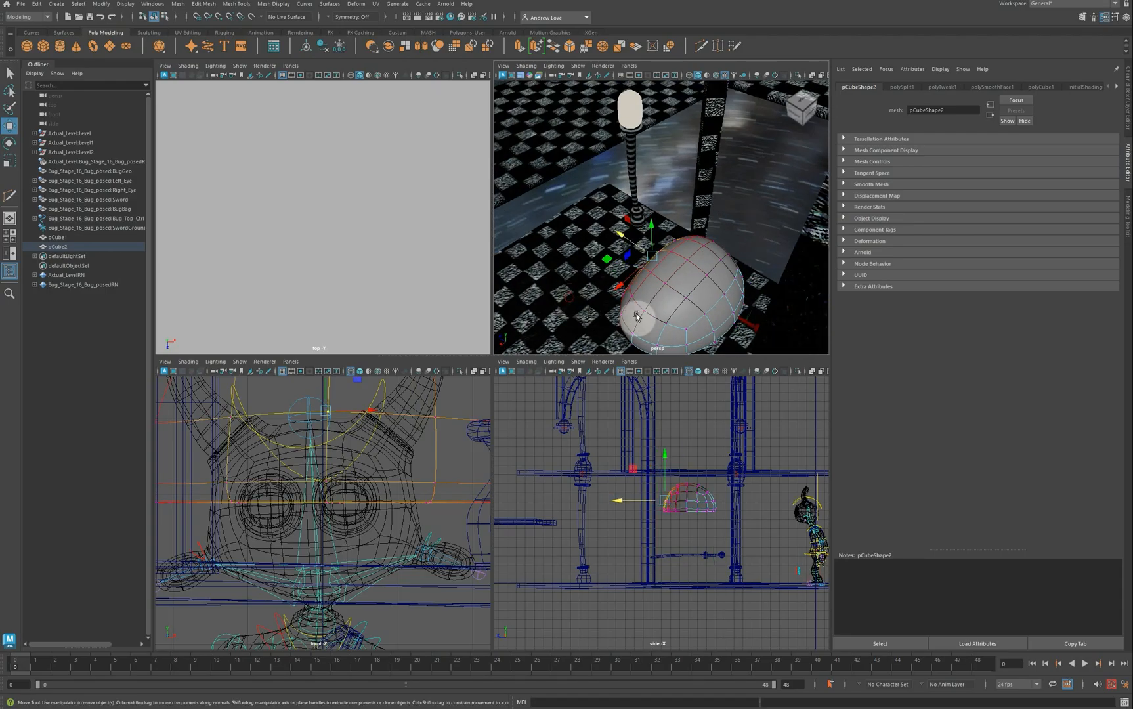
pyautogui.click(730, 325)
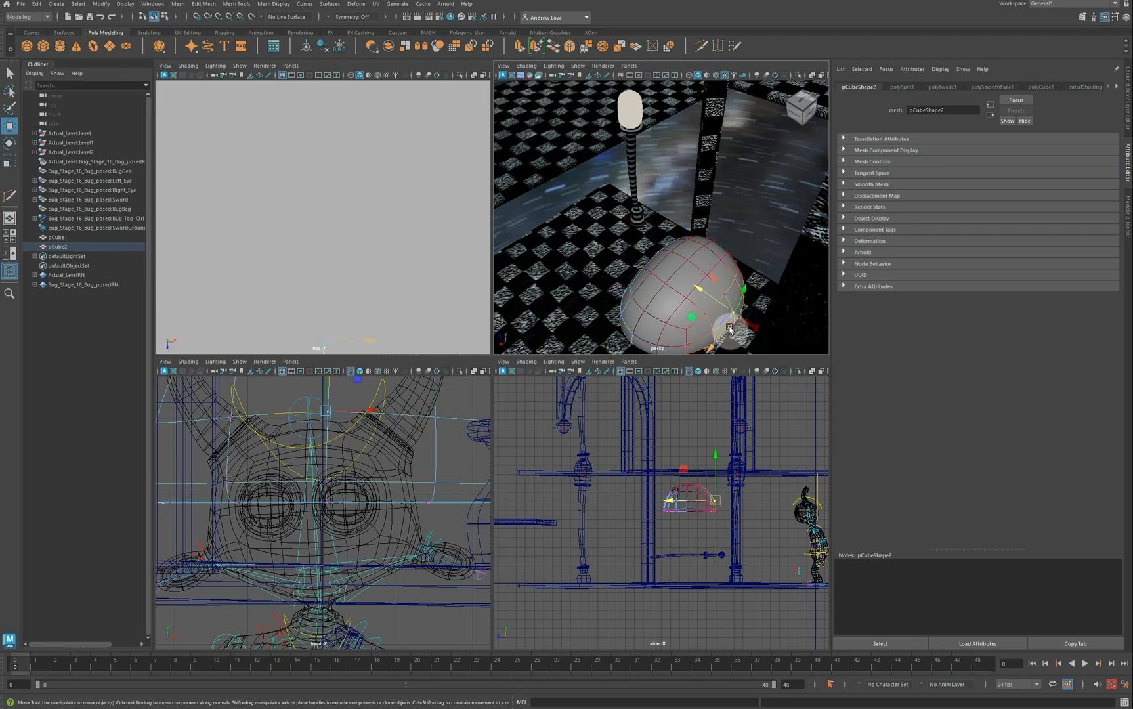
pyautogui.moveTo(729, 326); pyautogui.dragTo(663, 287)
# Step: Move the soft-selected top of the dome, then place the dome beside the bug character
pyautogui.keyDown('alt'); pyautogui.moveTo(650, 247); pyautogui.dragTo(562, 190, button='middle'); pyautogui.keyUp('alt')
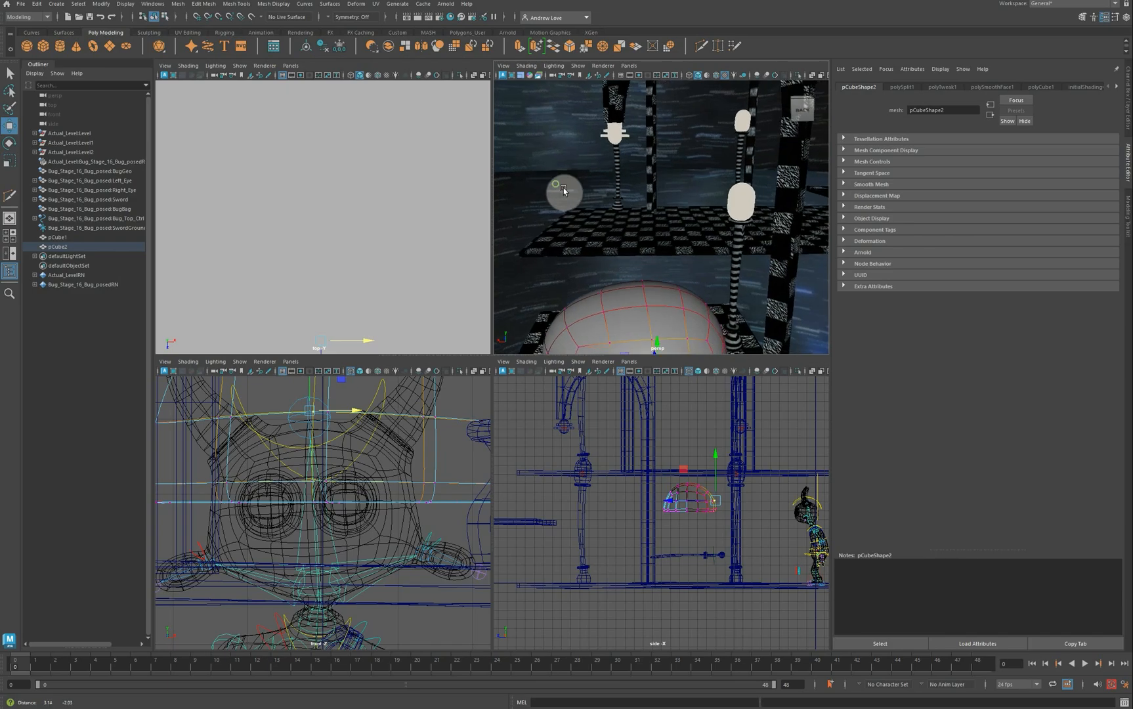
pyautogui.click(683, 288)
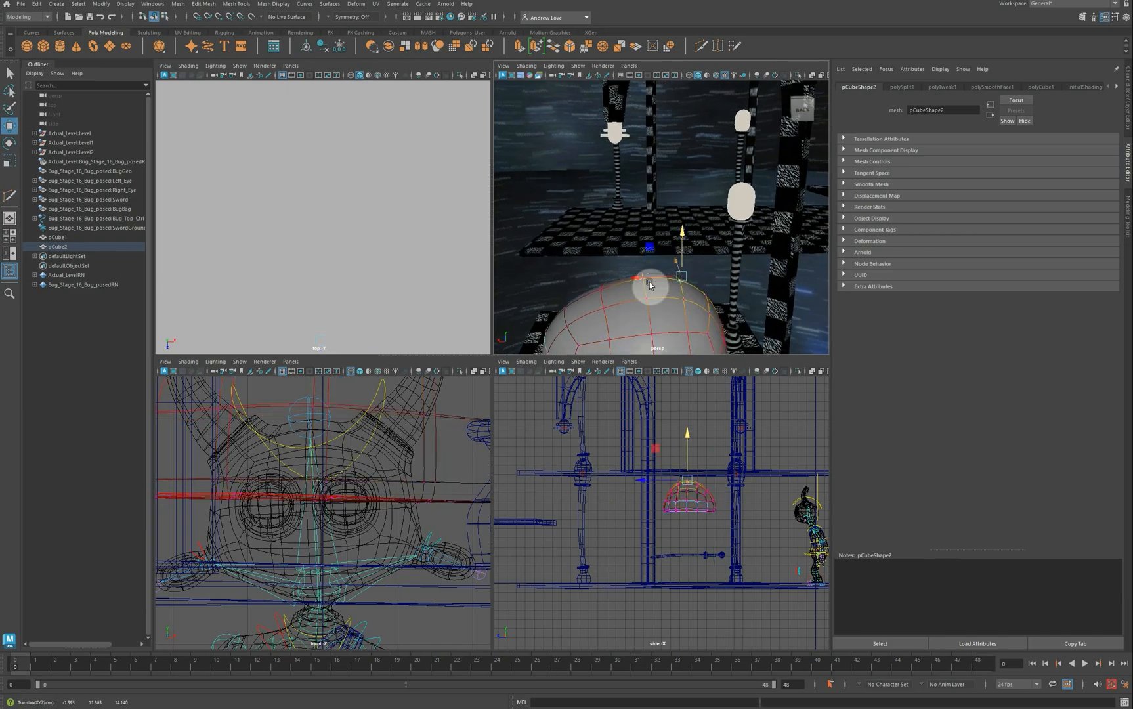
pyautogui.press('F8')
pyautogui.moveTo(662, 297); pyautogui.dragTo(665, 287, button='right')
pyautogui.moveTo(667, 287); pyautogui.dragTo(818, 276)
pyautogui.scroll(-3, 659, 279)
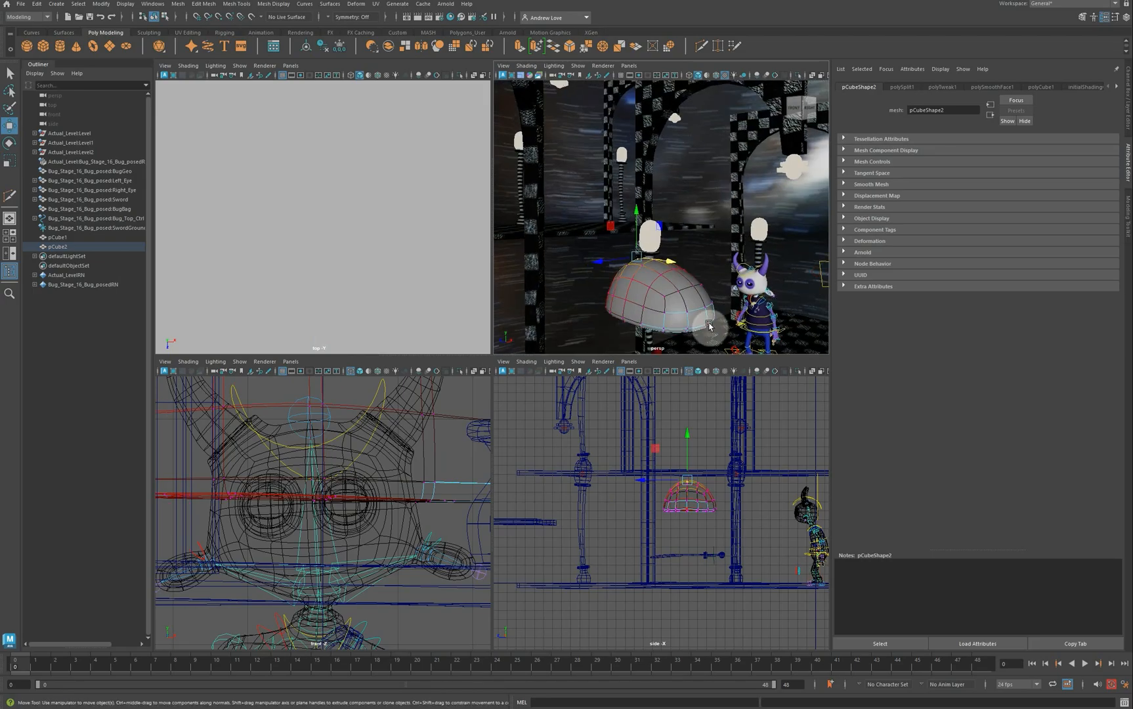
pyautogui.moveTo(710, 325); pyautogui.dragTo(740, 337)
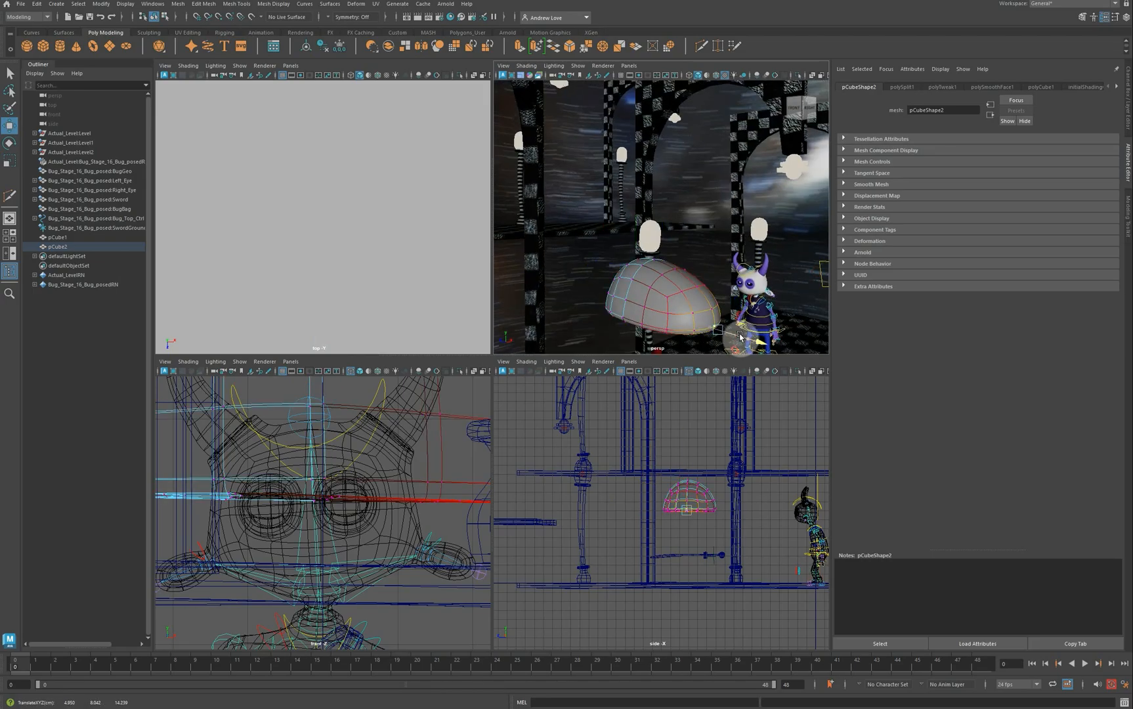
# Step: Switch pCube2 to object mode, delete its construction history, and maximize the side view
pyautogui.rightClick(672, 285)
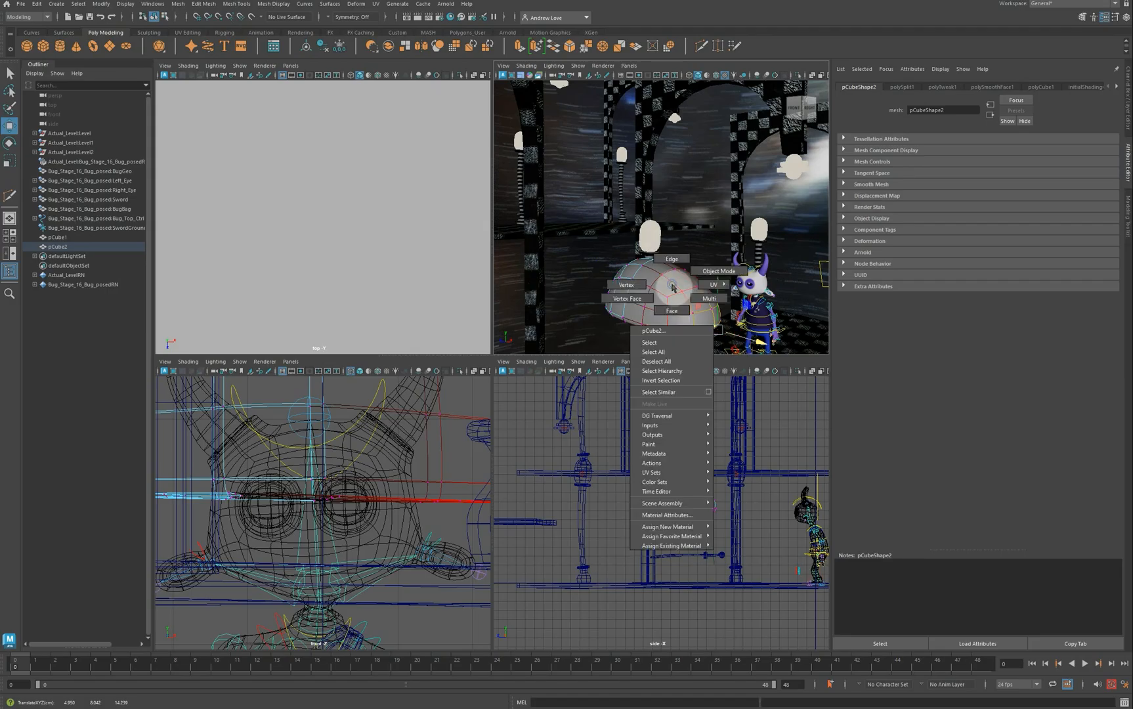
pyautogui.click(708, 277)
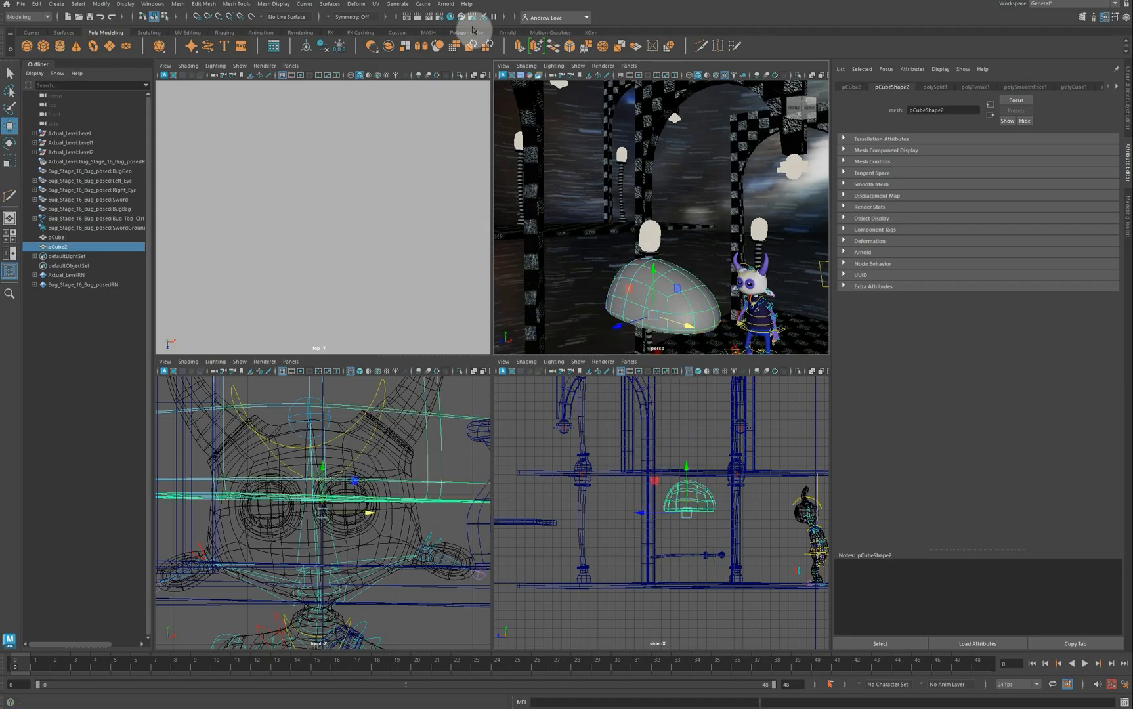
pyautogui.click(321, 47)
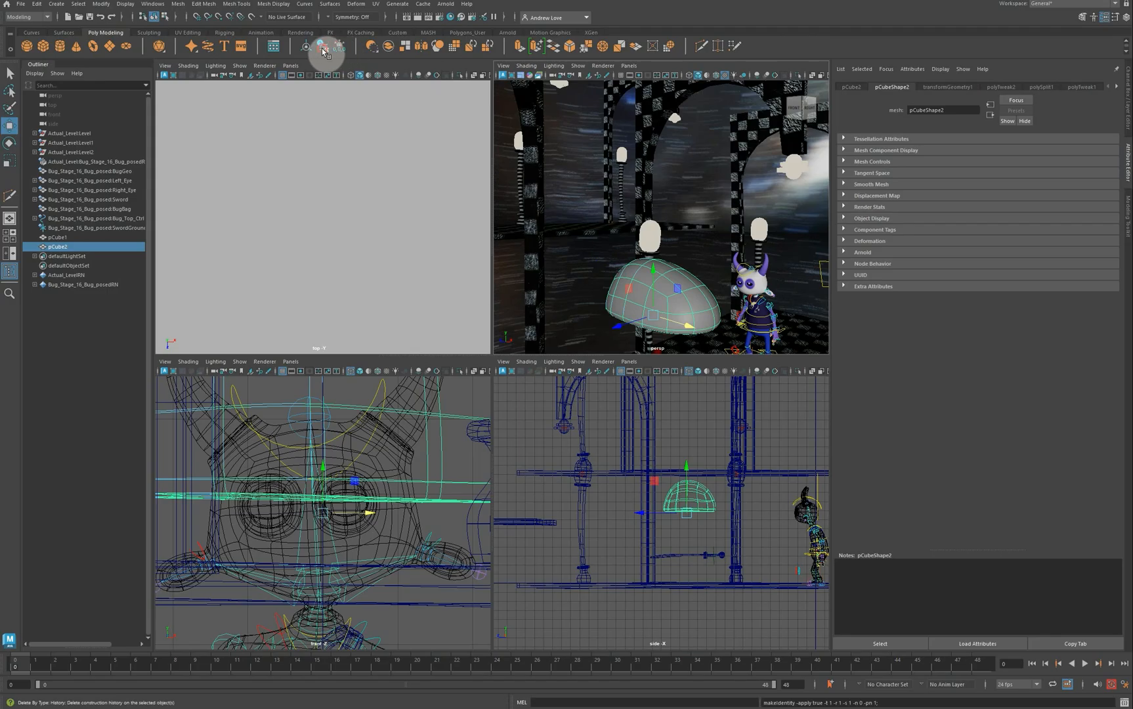
pyautogui.scroll(-3, 711, 310)
pyautogui.scroll(-3, 711, 310)
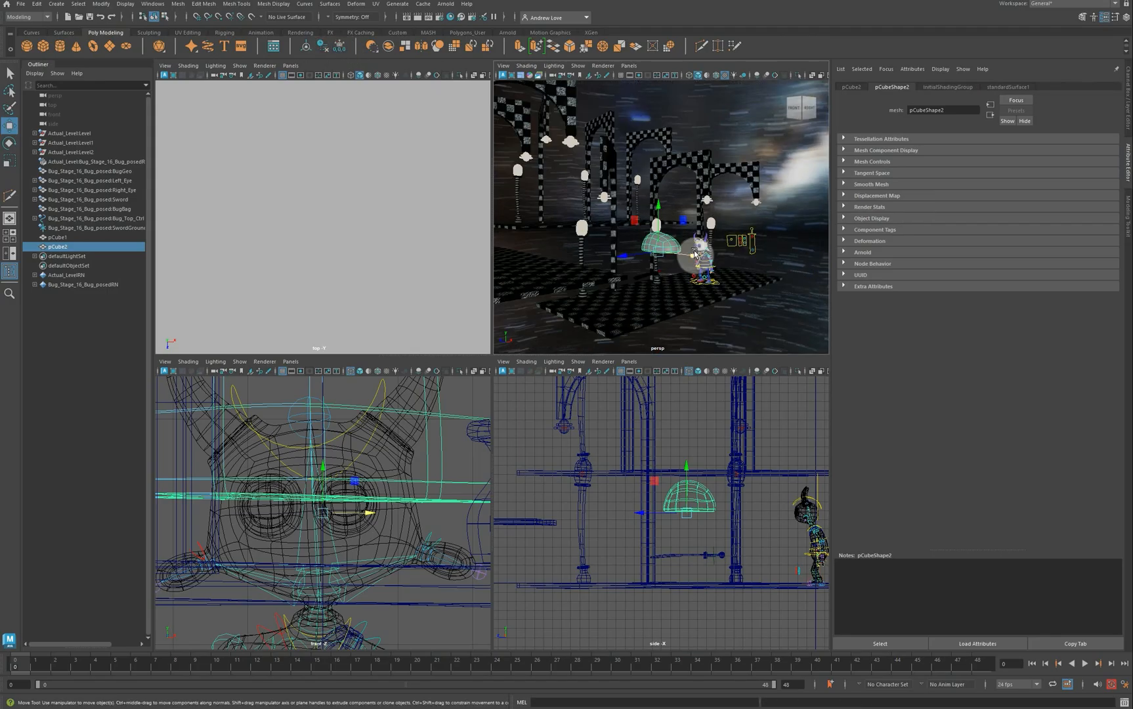
pyautogui.scroll(3, 699, 263)
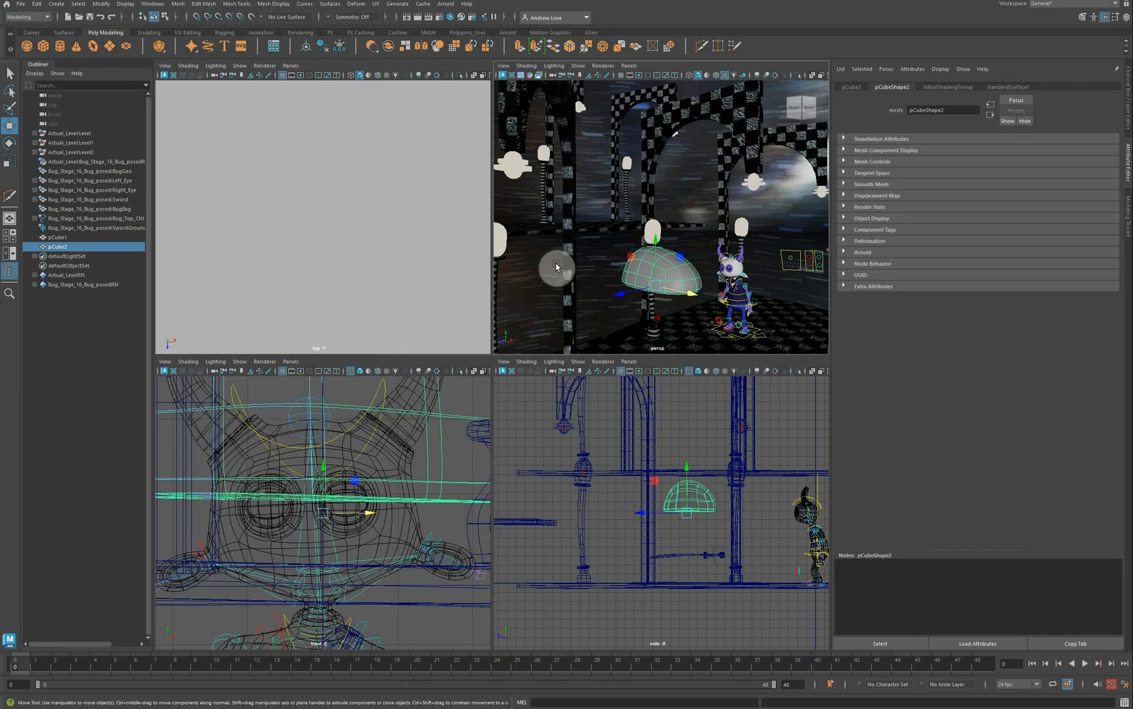
pyautogui.press('space')
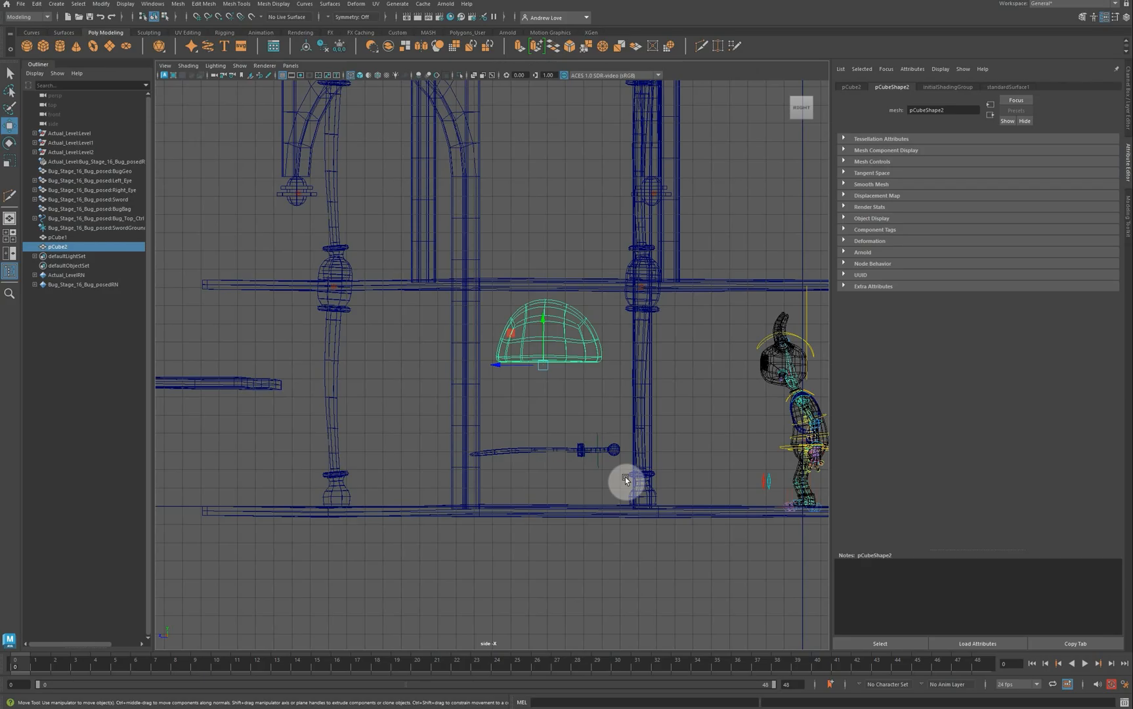
pyautogui.click(235, 66)
# Step: Isolate pCube2 in the side view, turn off smooth preview, and select every face including the bottom
pyautogui.click(347, 89)
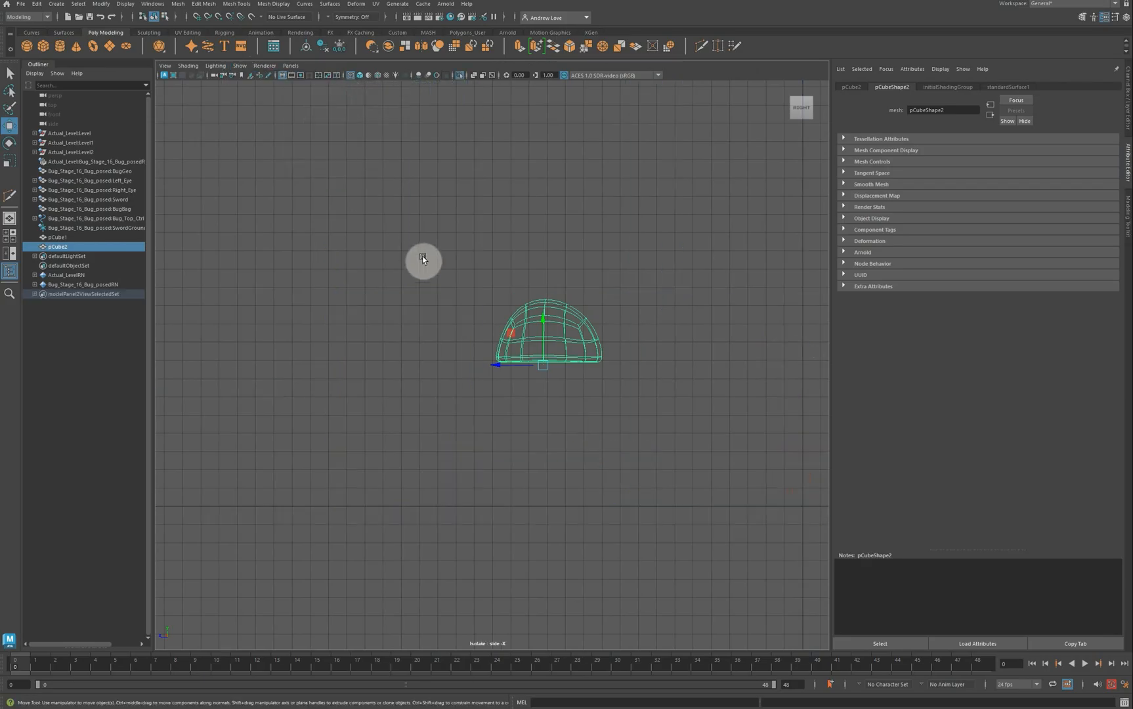
pyautogui.press('f')
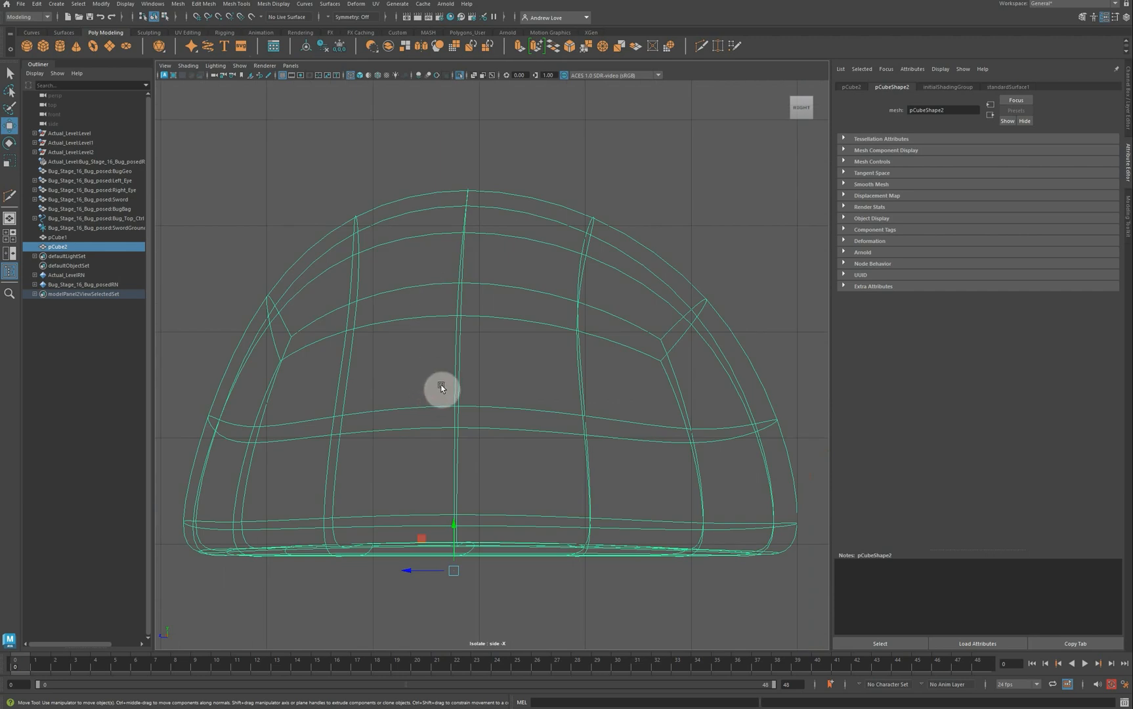
pyautogui.press('1')
pyautogui.moveTo(458, 388)
pyautogui.mouseDown(button='right')
pyautogui.moveTo(404, 385)
pyautogui.moveTo(445, 404)
pyautogui.mouseUp(button='right')
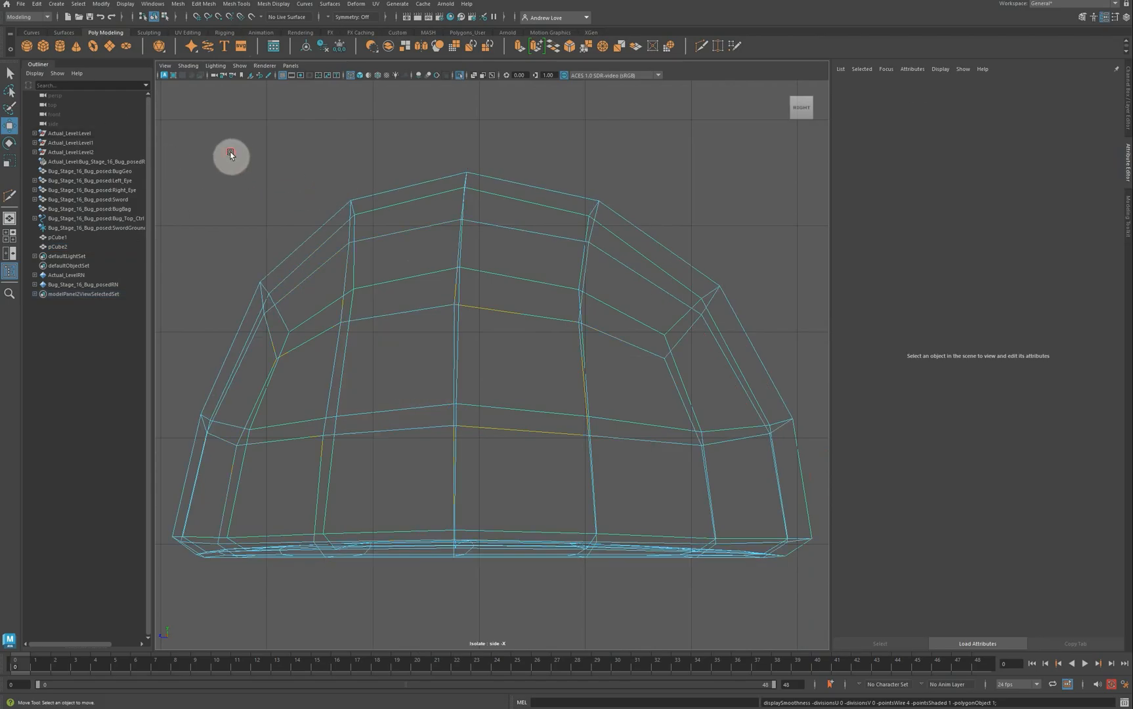
pyautogui.moveTo(231, 152); pyautogui.dragTo(788, 464)
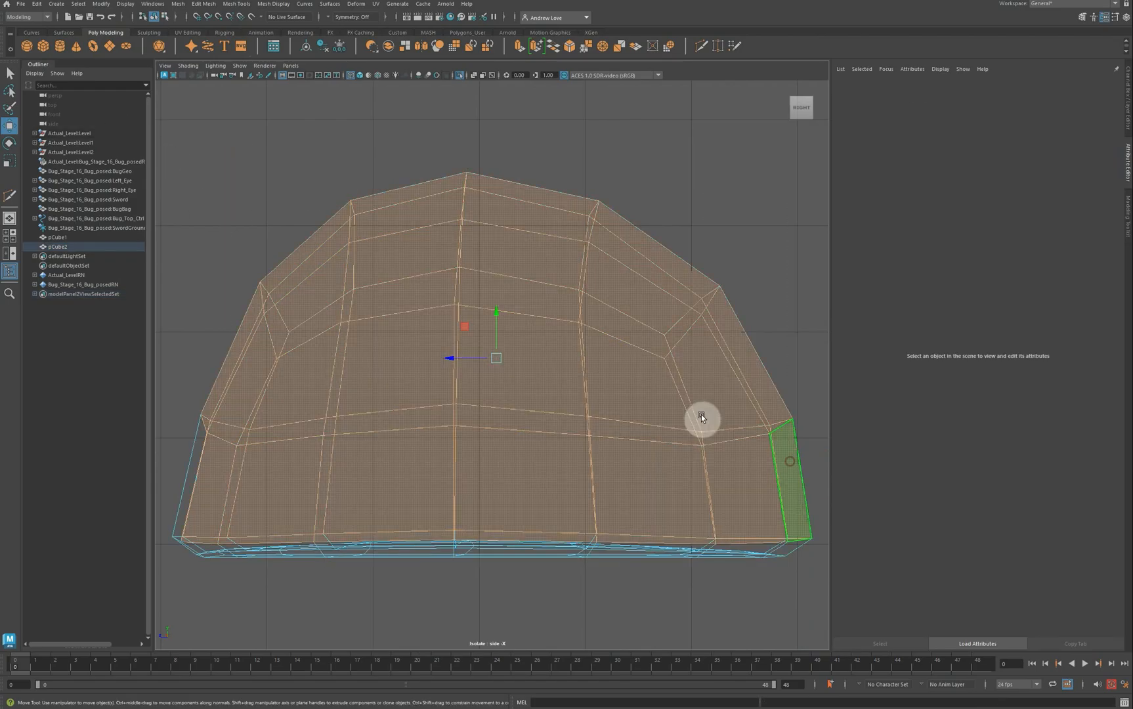
pyautogui.moveTo(197, 136); pyautogui.dragTo(835, 466)
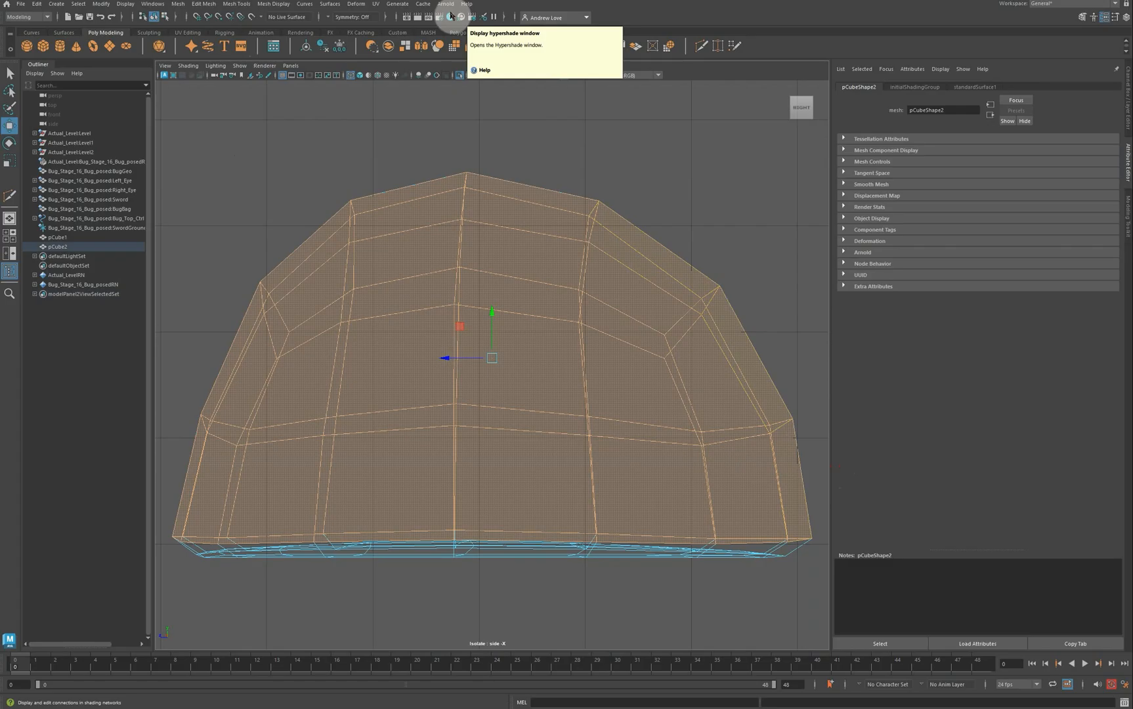
pyautogui.hotkey('shift', '.')
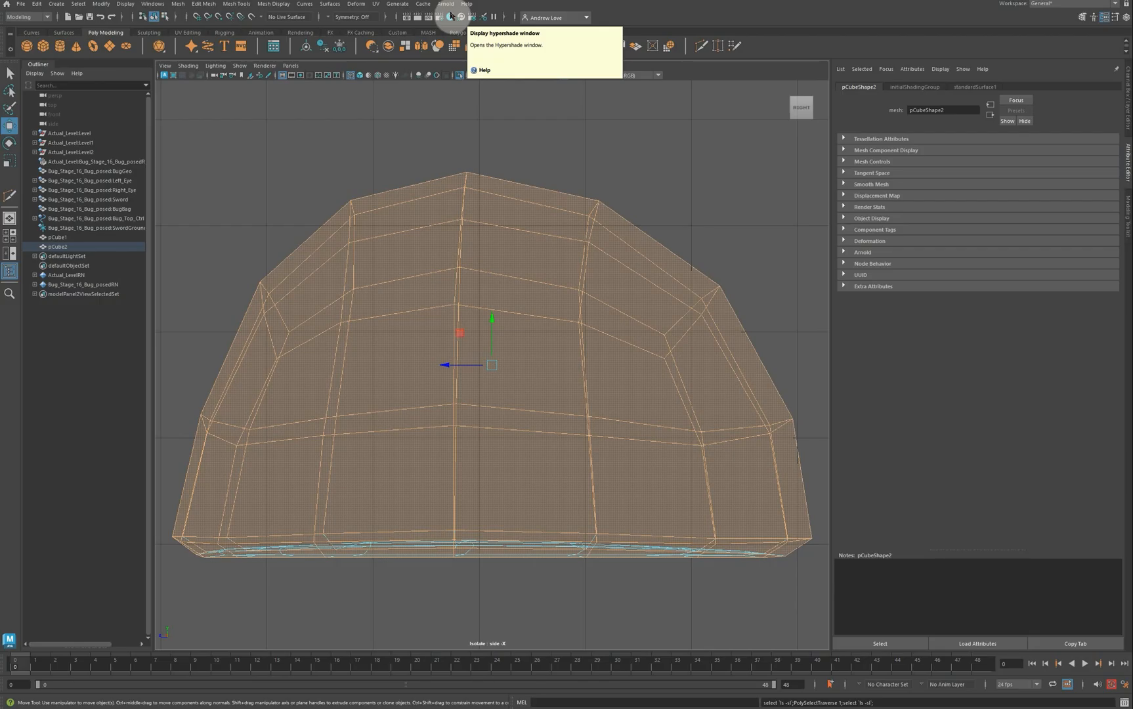
# Step: Apply a planar UV projection to the dome's faces and zero its rotation in the Channel Box
pyautogui.click(378, 4)
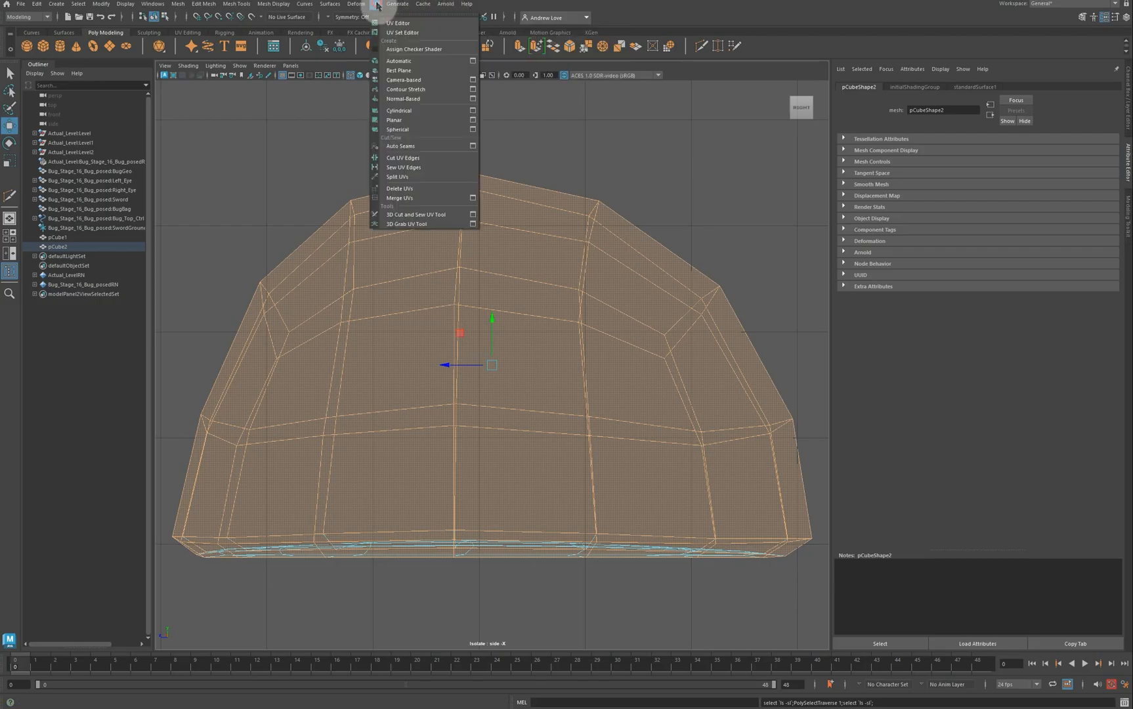
pyautogui.click(415, 124)
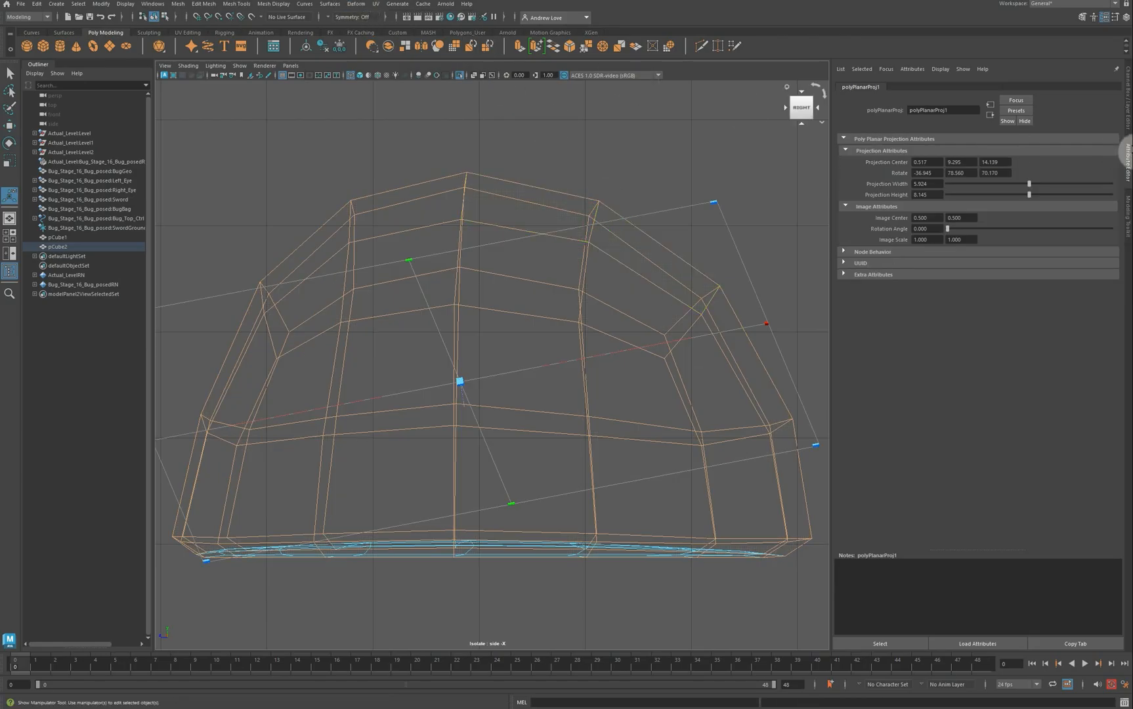
pyautogui.click(1127, 125)
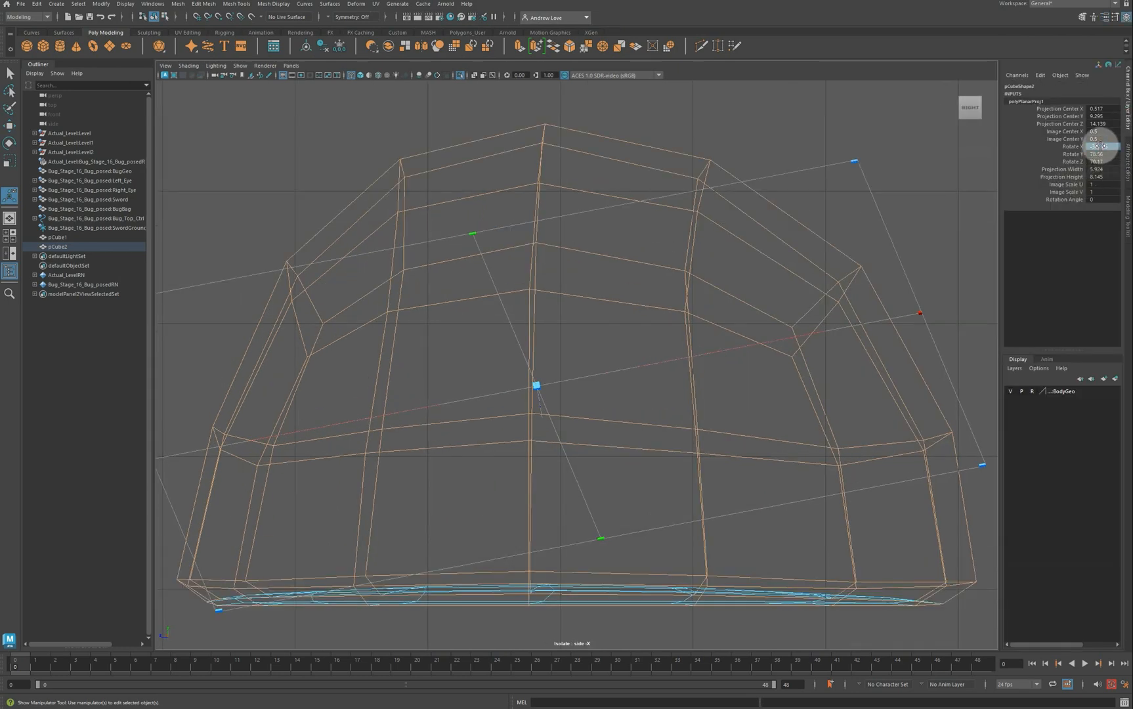
pyautogui.moveTo(1098, 146); pyautogui.dragTo(1101, 157)
pyautogui.press('Return')
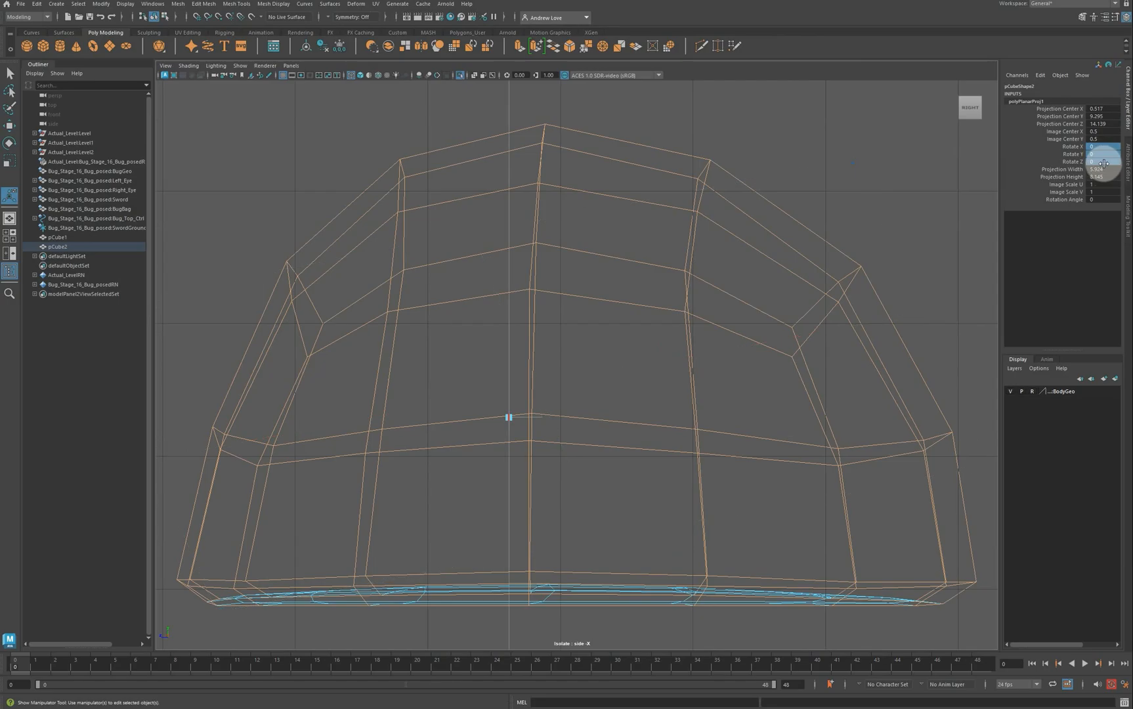
# Step: Set polyPlanarProj1's Rotate Y and Rotate X to 90
pyautogui.scroll(-5, 579, 240)
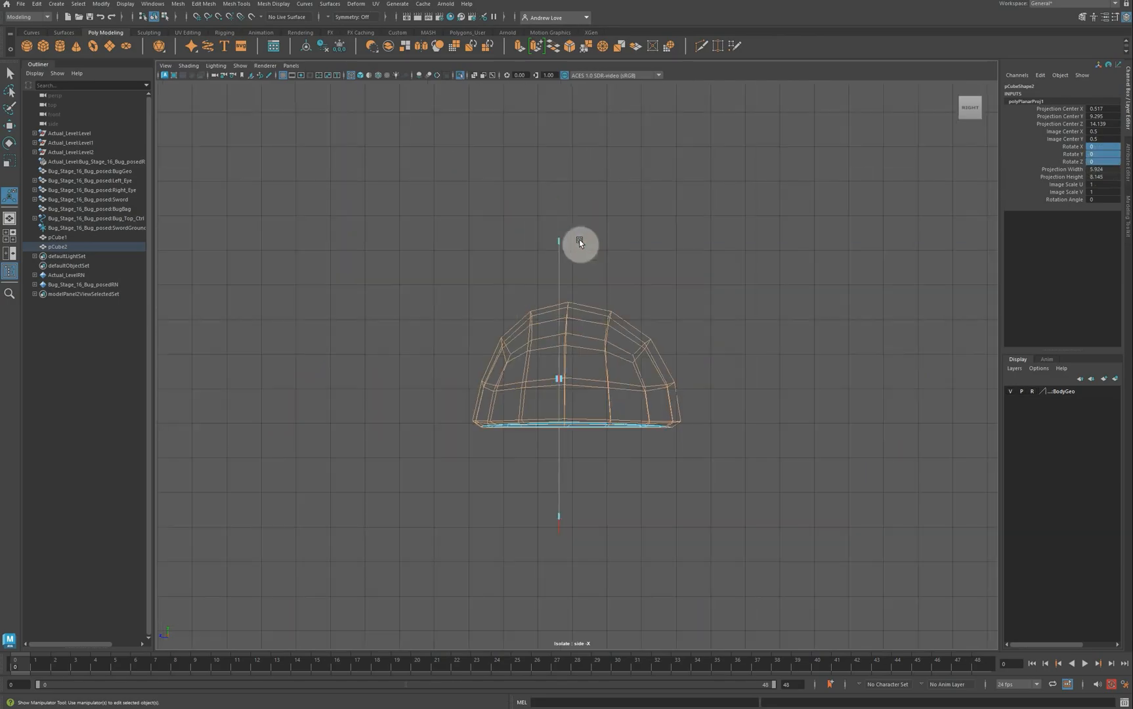
pyautogui.click(1101, 159)
pyautogui.write('9')
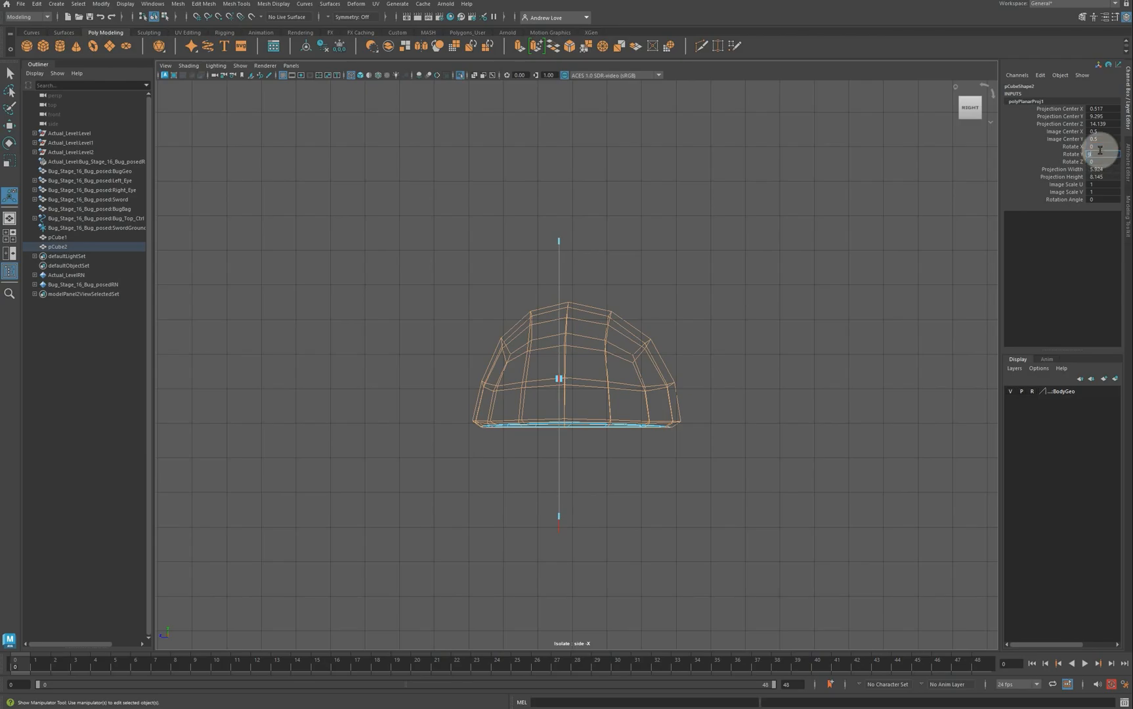
pyautogui.write('0')
pyautogui.press('Return')
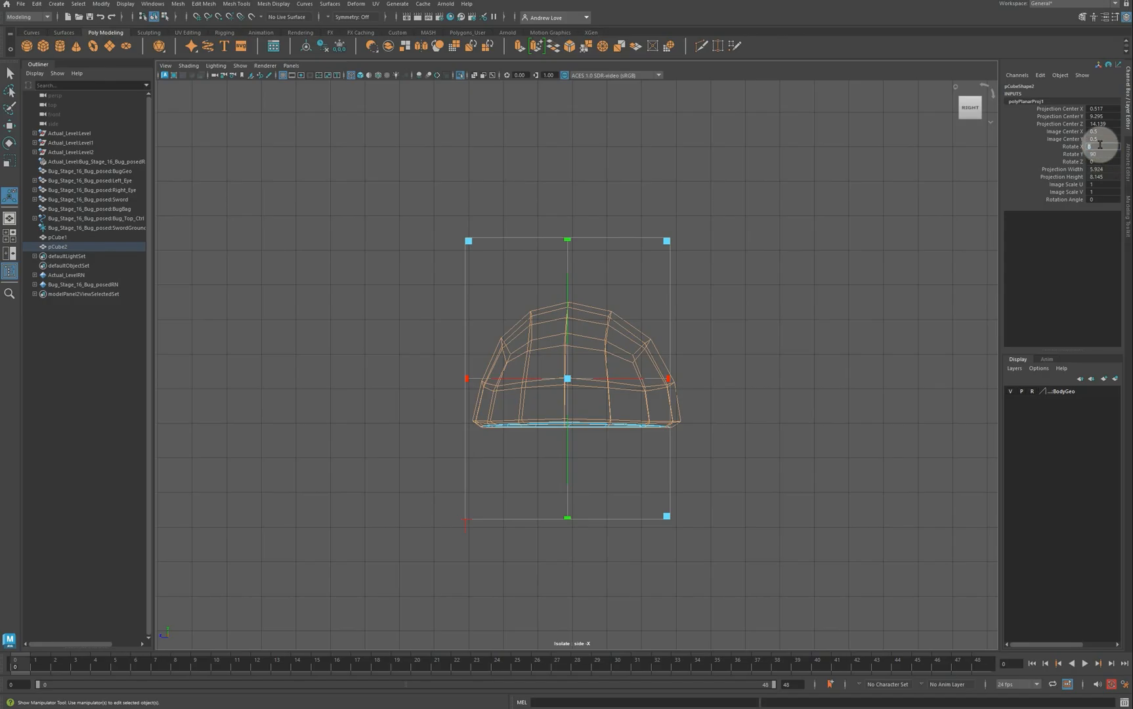
pyautogui.click(1100, 145)
pyautogui.write('90')
pyautogui.press('Return')
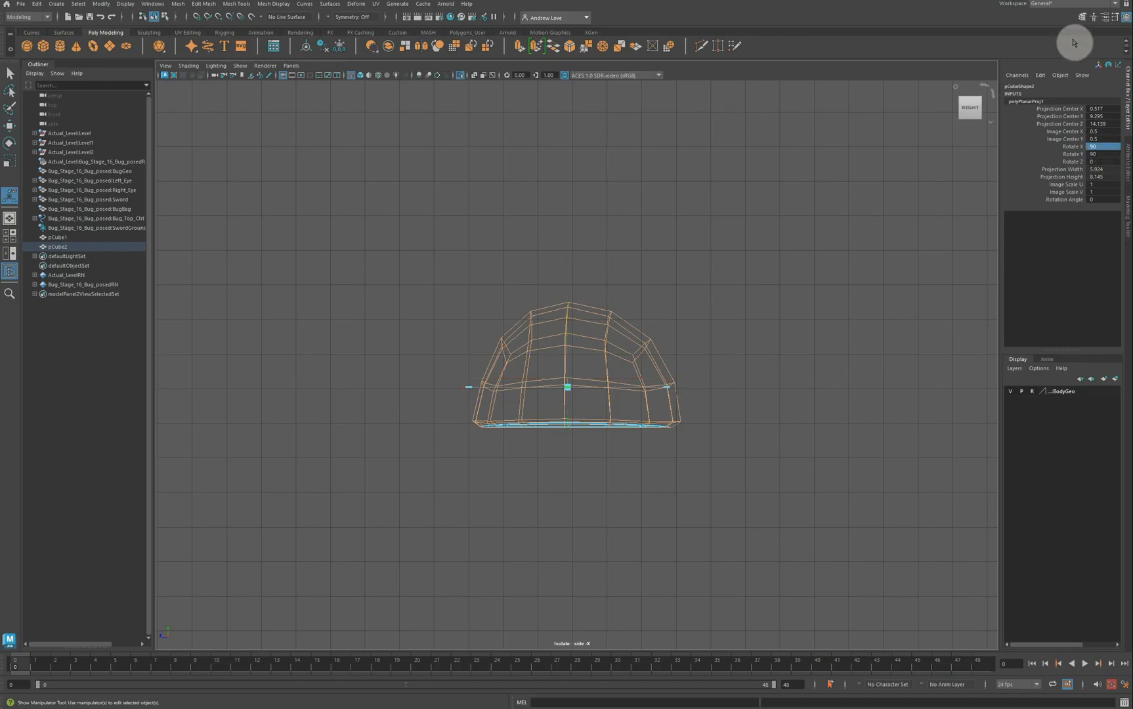
# Step: In the UV Editing workspace, unfold the dome's top shell and move the disk aside
pyautogui.click(1115, 4)
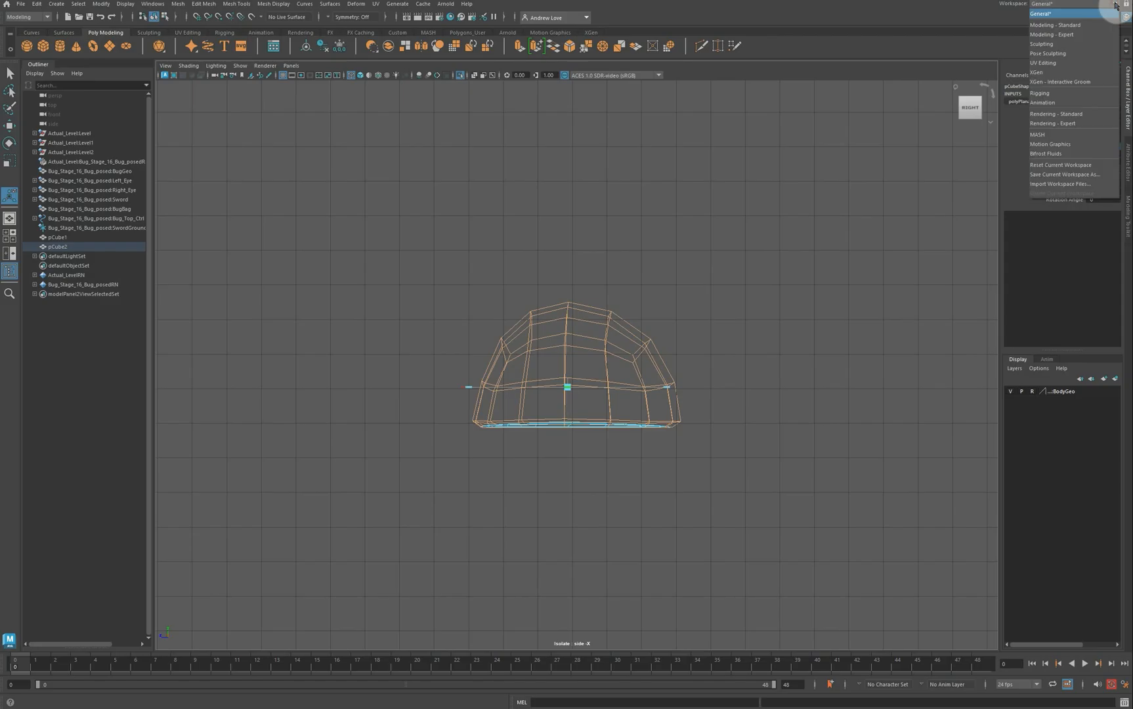
pyautogui.click(1082, 63)
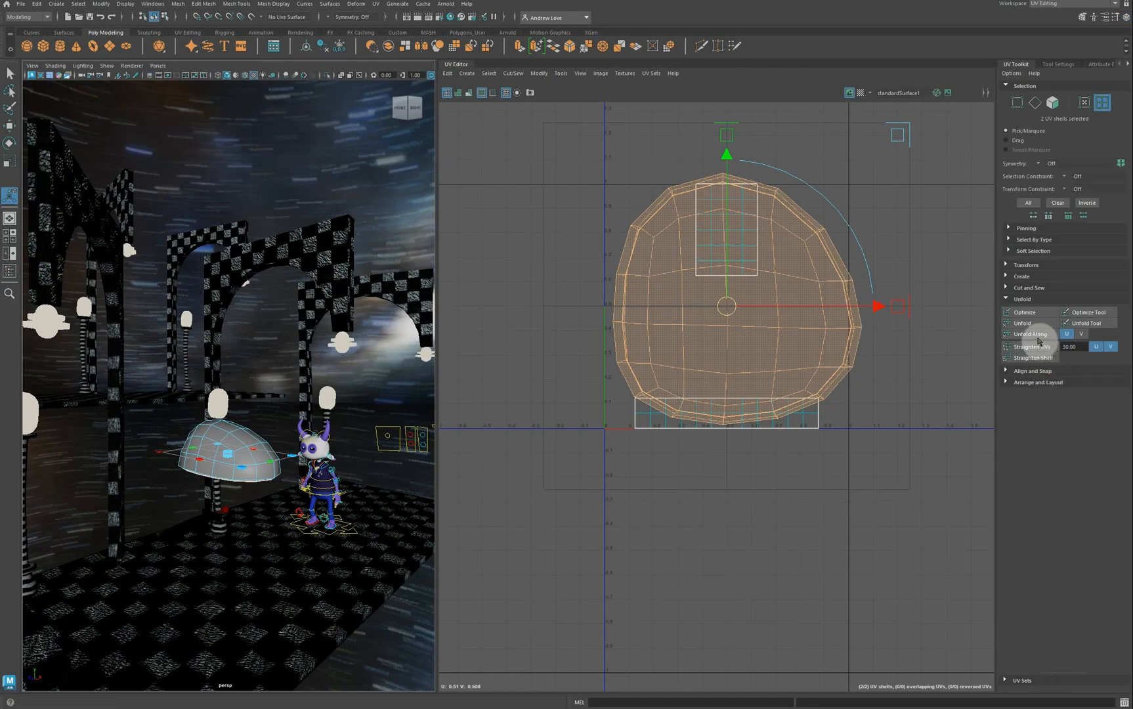
pyautogui.click(1023, 323)
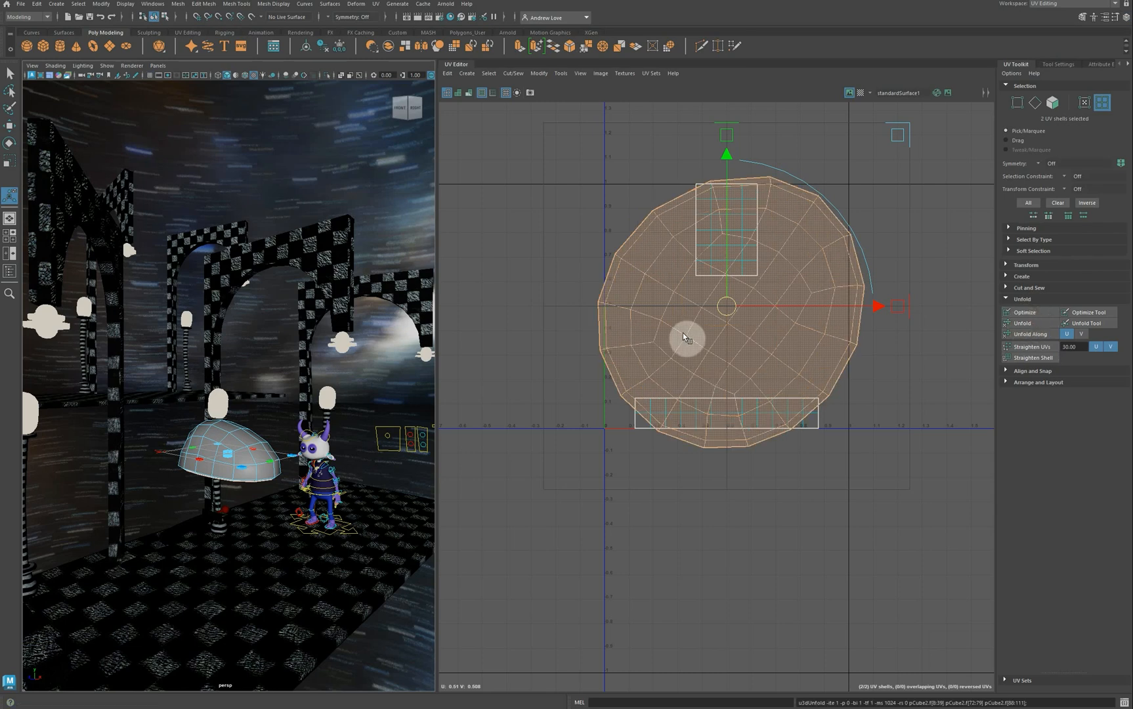
pyautogui.moveTo(727, 306); pyautogui.dragTo(860, 576)
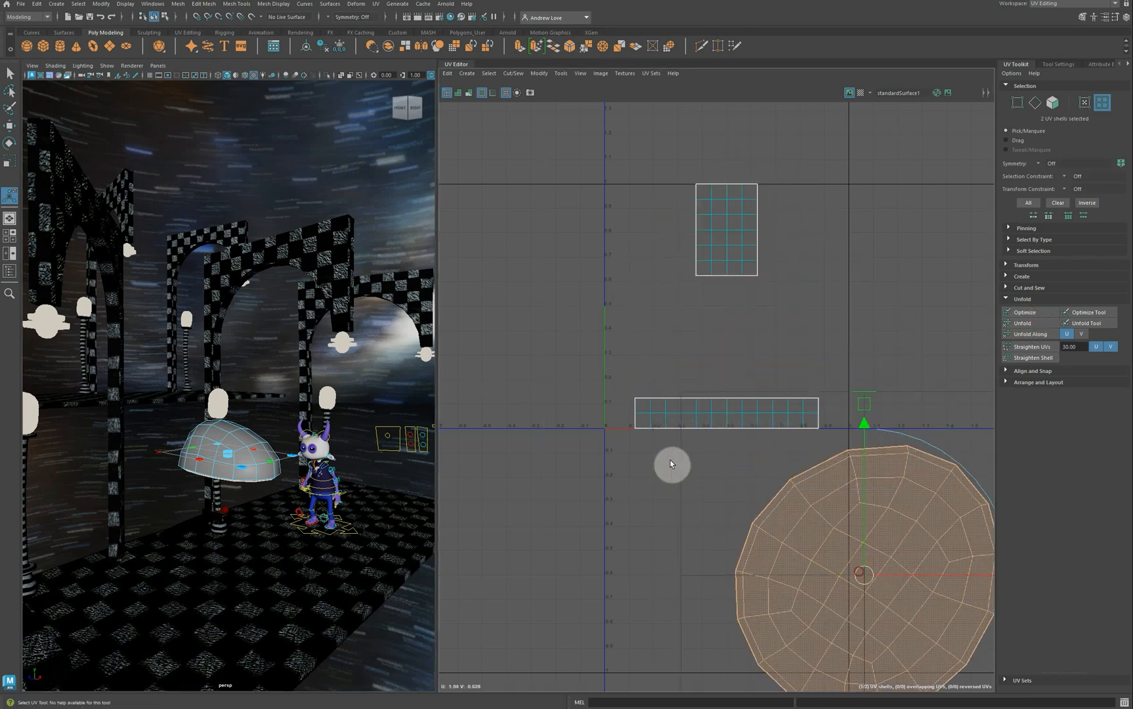
# Step: Sew the strip and rectangle UV shells into one and unfold the merged shell
pyautogui.click(1108, 106)
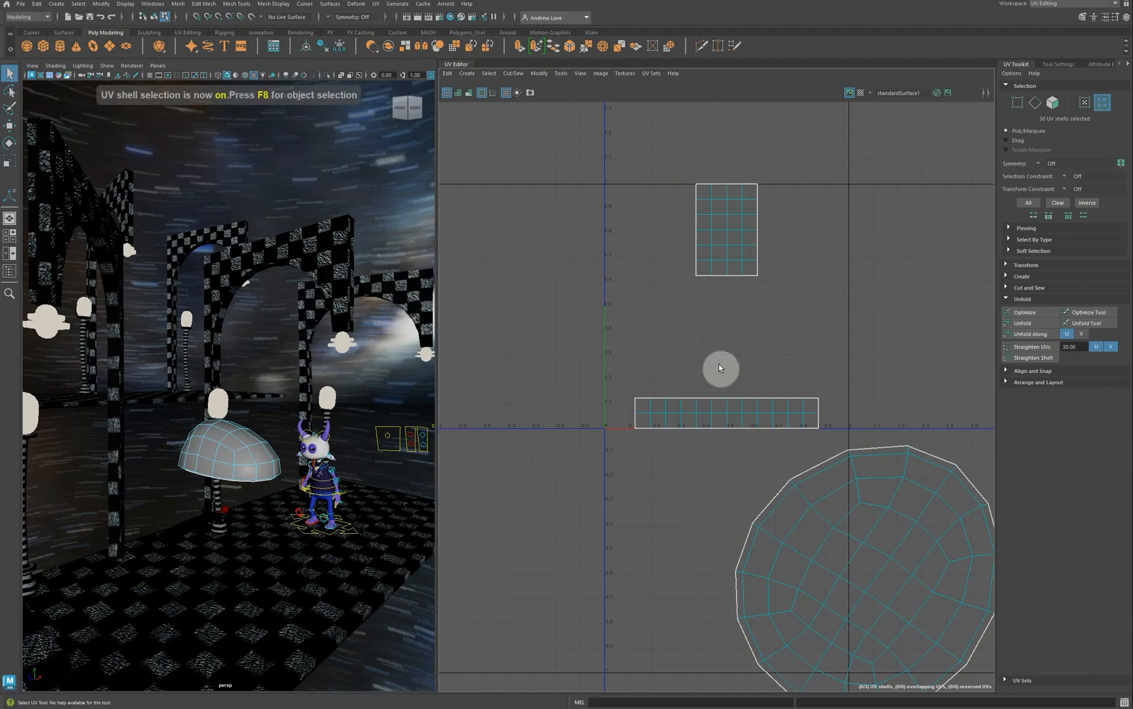
pyautogui.click(669, 402)
pyautogui.keyDown('shift'); pyautogui.click(731, 270); pyautogui.keyUp('shift')
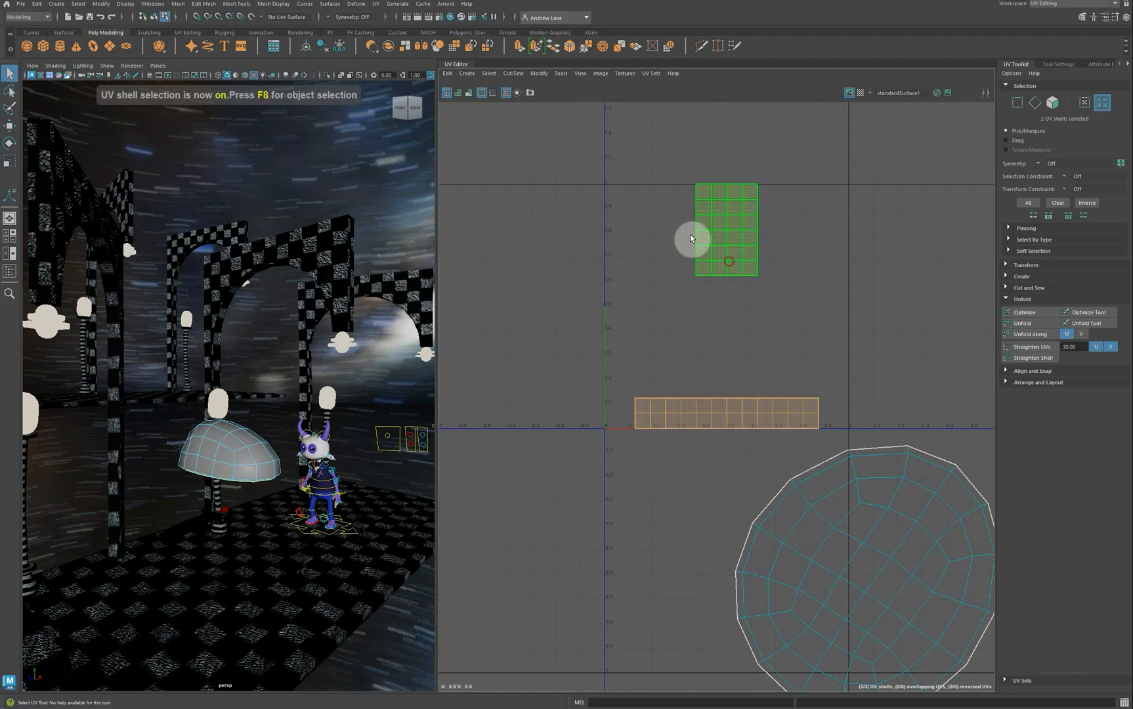
pyautogui.click(377, 5)
pyautogui.click(424, 122)
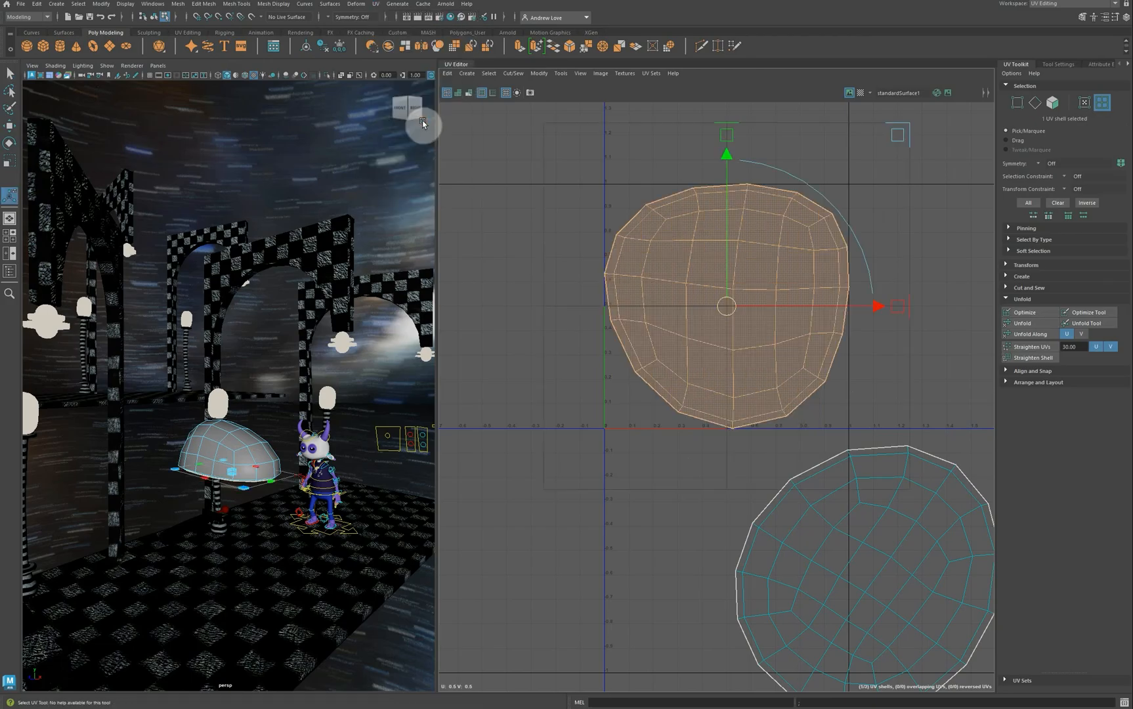
pyautogui.click(1045, 326)
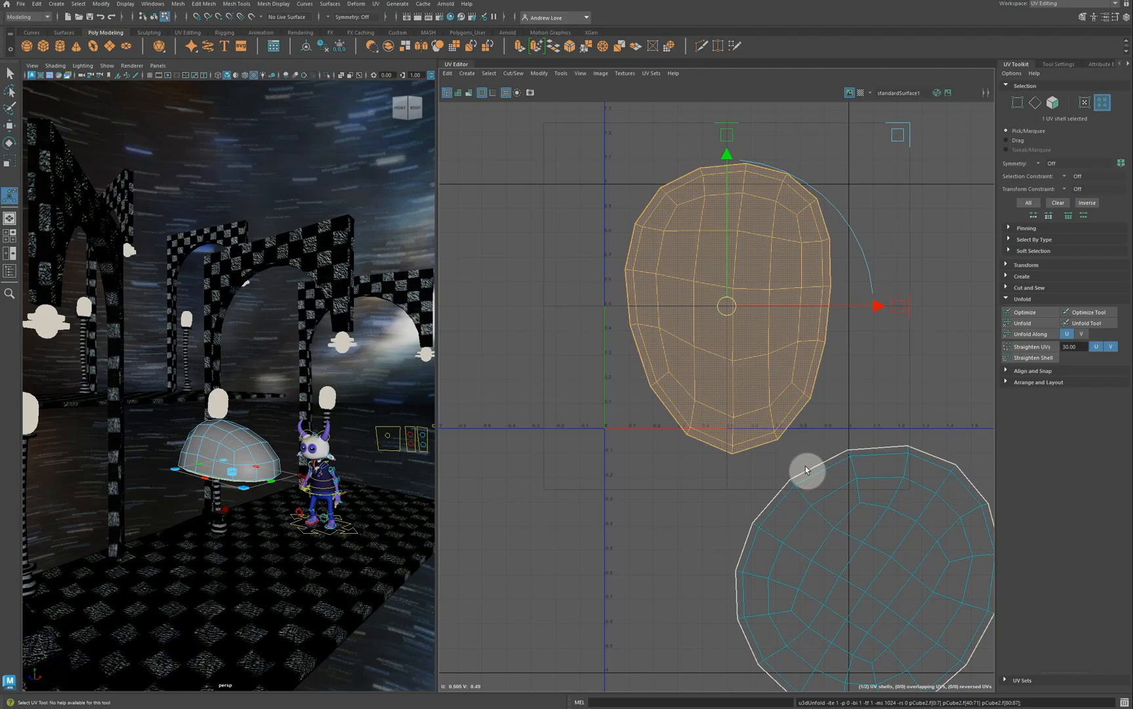
# Step: Shrink the egg-shaped shell and move it to the upper left of the 0–1 tile
pyautogui.click(826, 486)
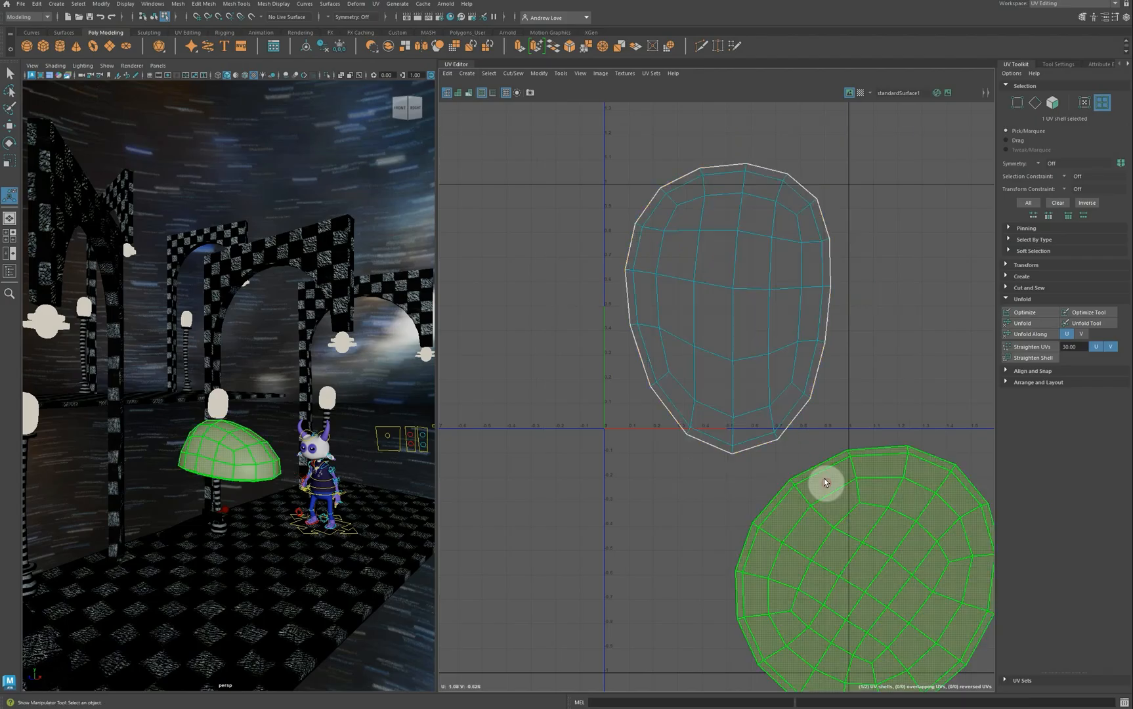
pyautogui.click(782, 345)
pyautogui.press('r')
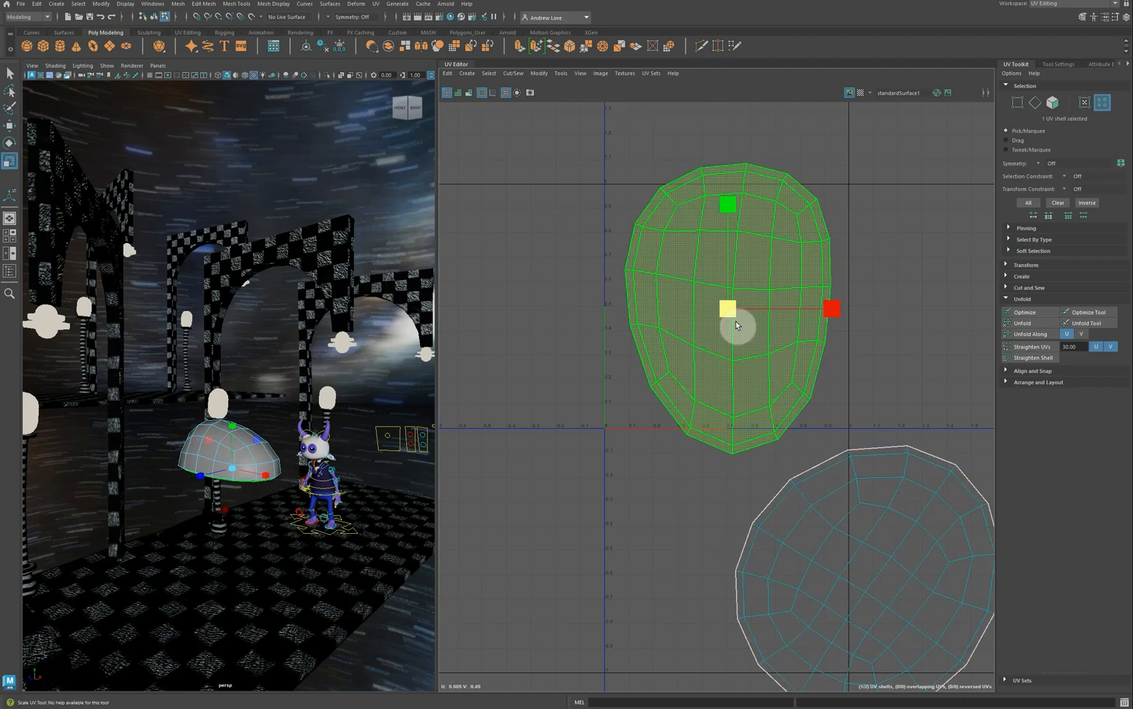
pyautogui.moveTo(731, 309); pyautogui.dragTo(668, 260)
pyautogui.press('w')
pyautogui.moveTo(726, 309); pyautogui.dragTo(649, 247)
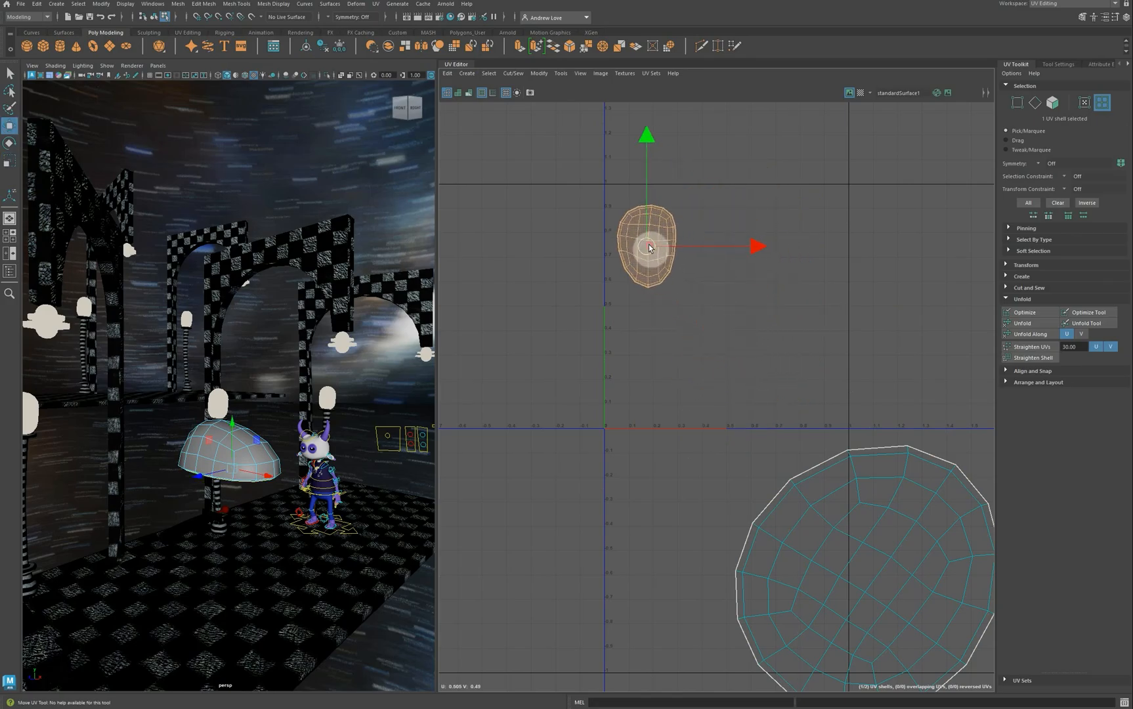
# Step: Move and rotate the large round shell to sit inside the 0–1 UV square
pyautogui.click(916, 544)
pyautogui.moveTo(878, 581); pyautogui.dragTo(720, 314)
pyautogui.press('r')
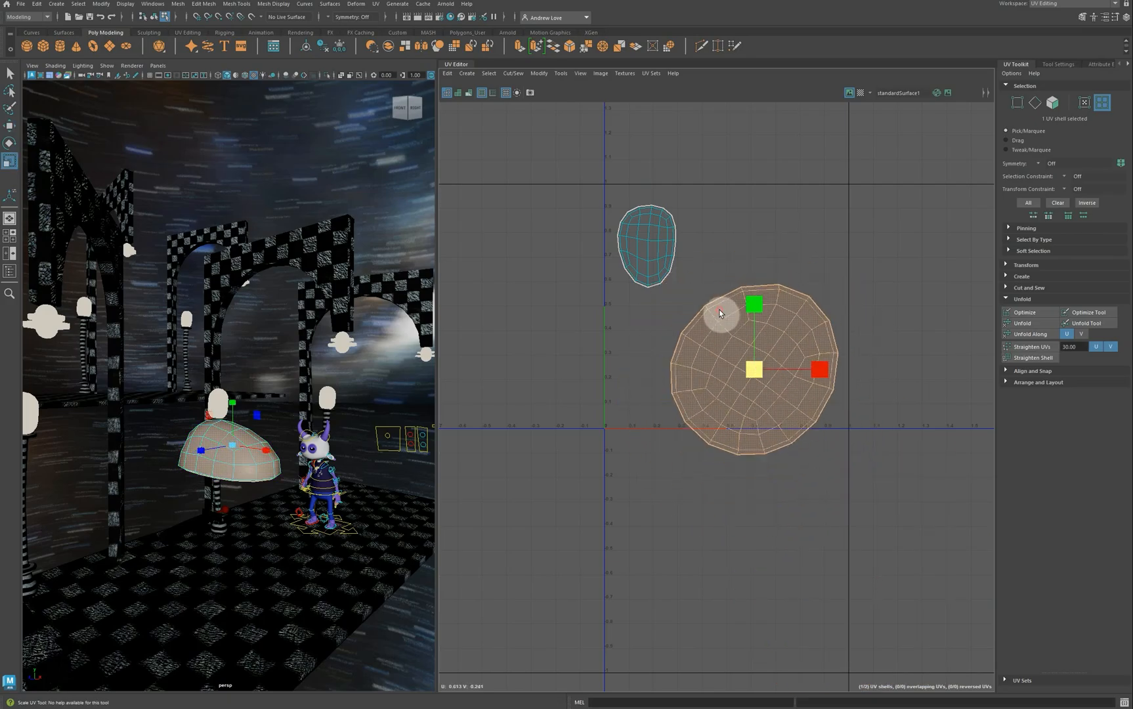
pyautogui.press('w')
pyautogui.press('e')
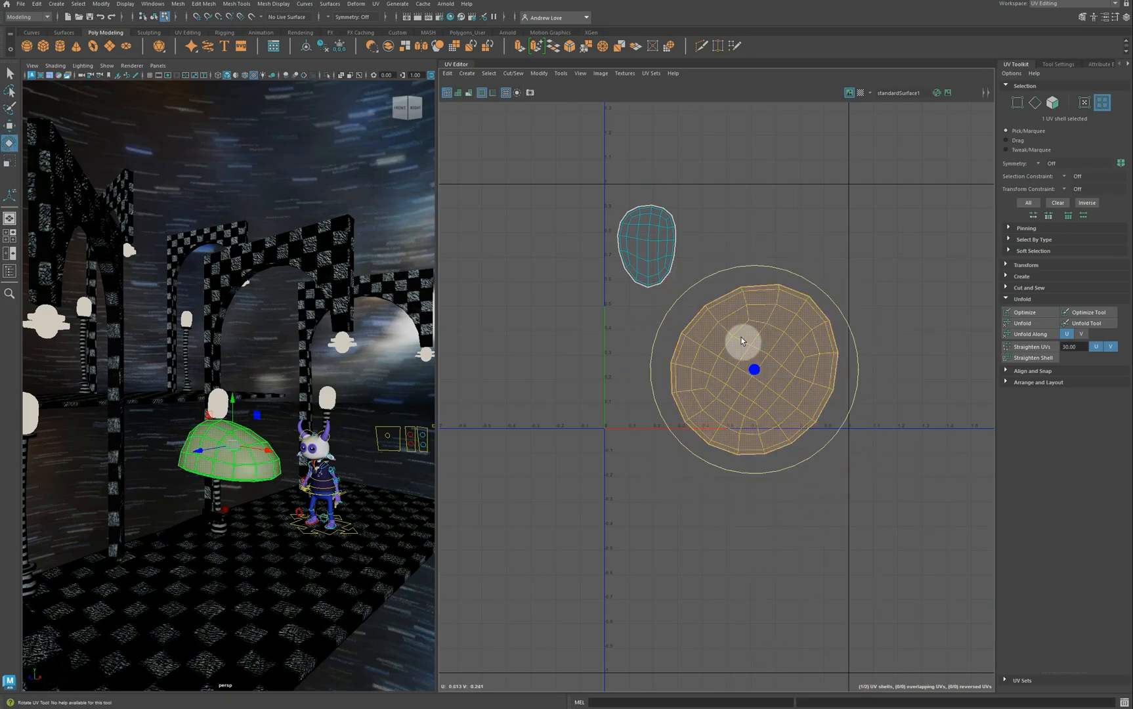
pyautogui.moveTo(691, 292); pyautogui.dragTo(680, 346)
pyautogui.press('w')
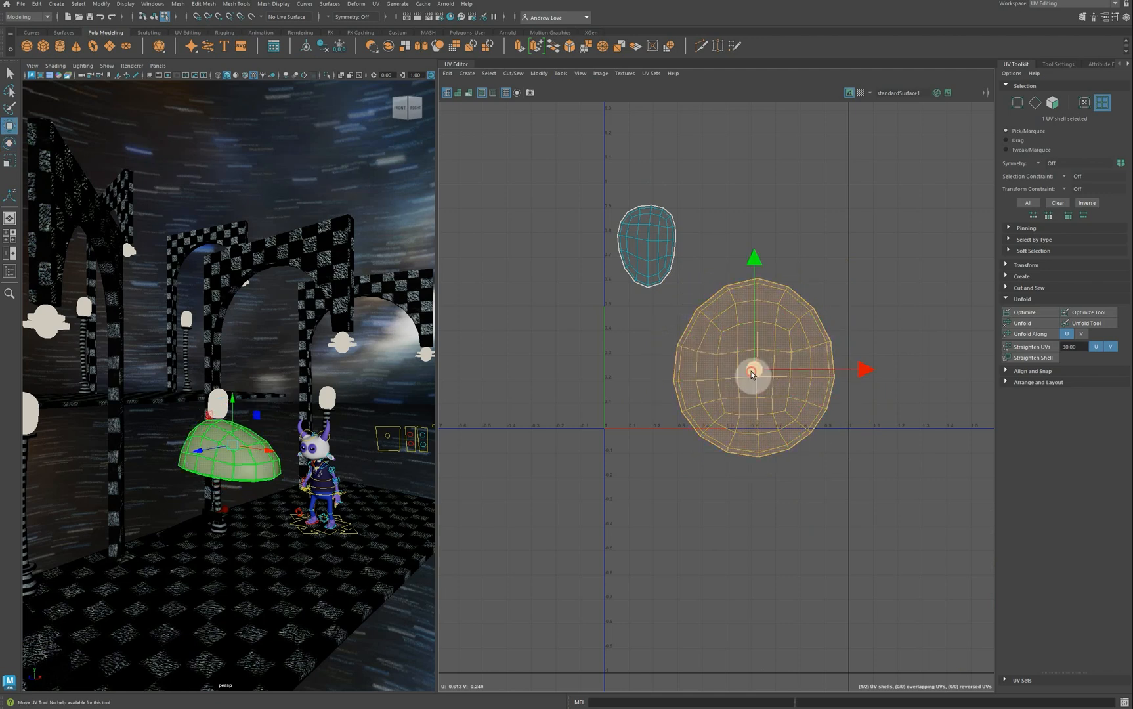
pyautogui.moveTo(752, 372); pyautogui.dragTo(757, 330)
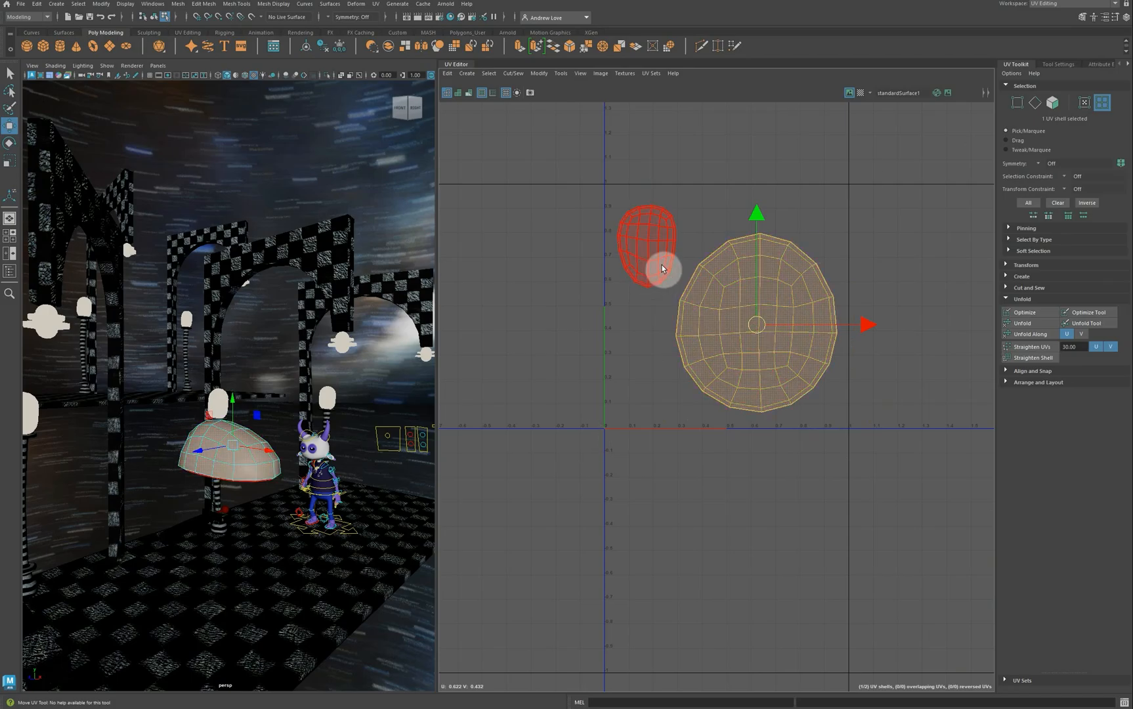
# Step: Switch to the General workspace with four views and turn off View Selected isolation in the side view
pyautogui.click(1114, 8)
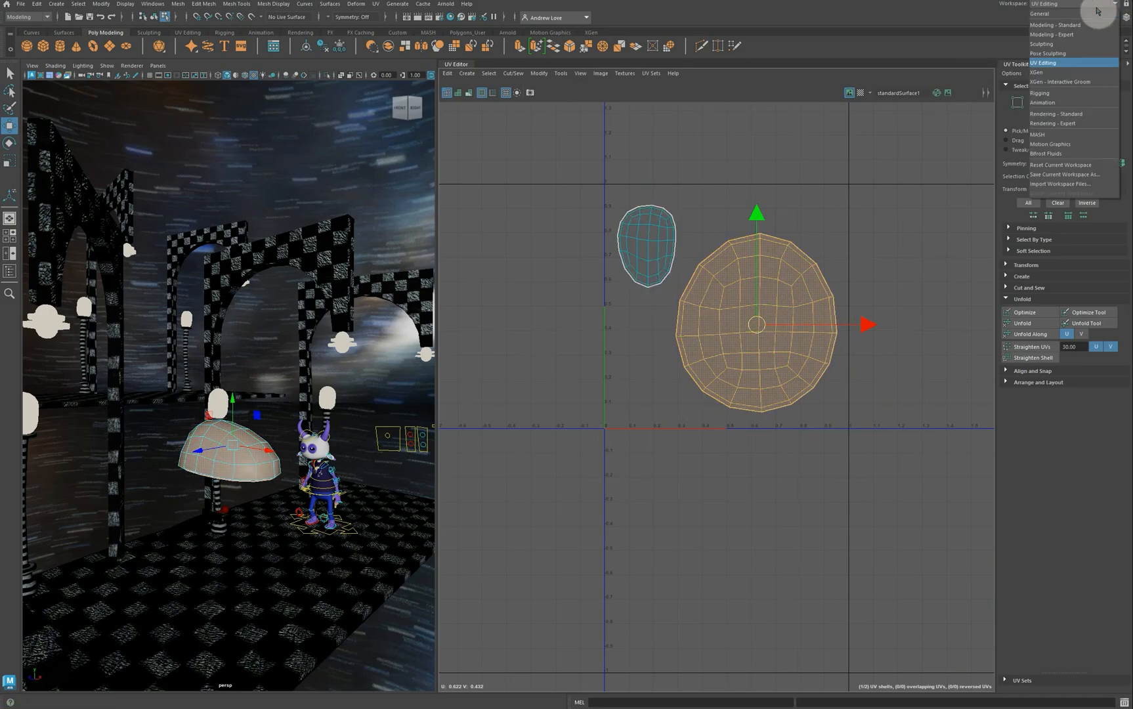
pyautogui.click(1050, 20)
pyautogui.click(527, 422)
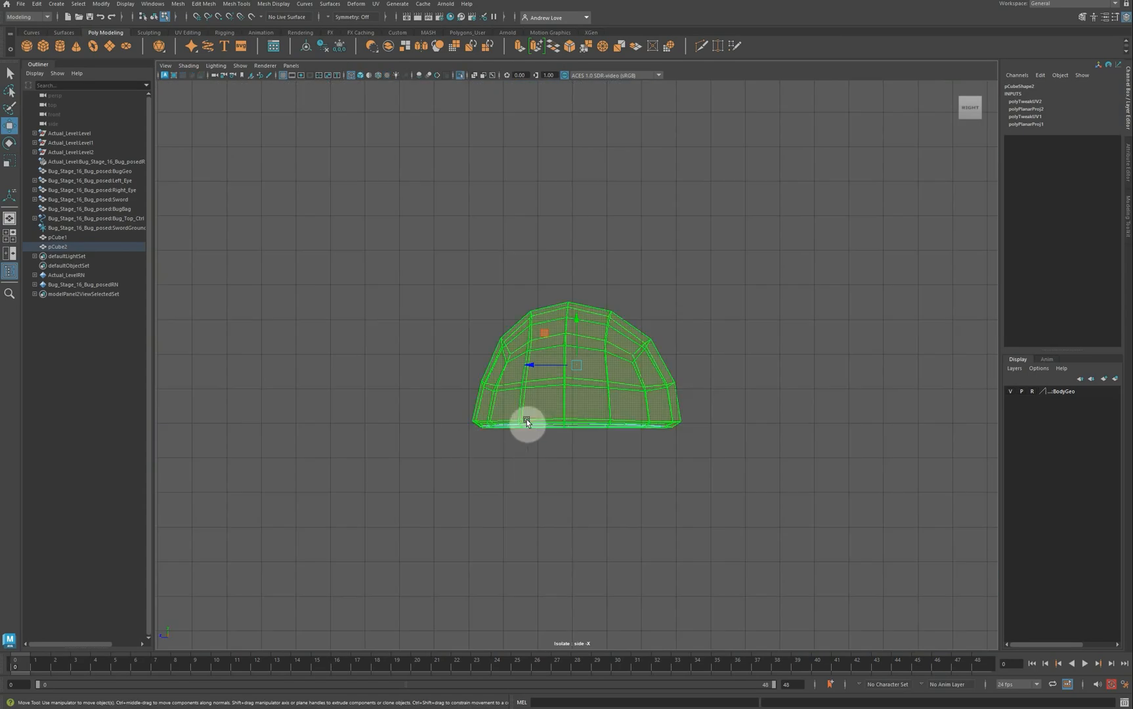
pyautogui.press('space')
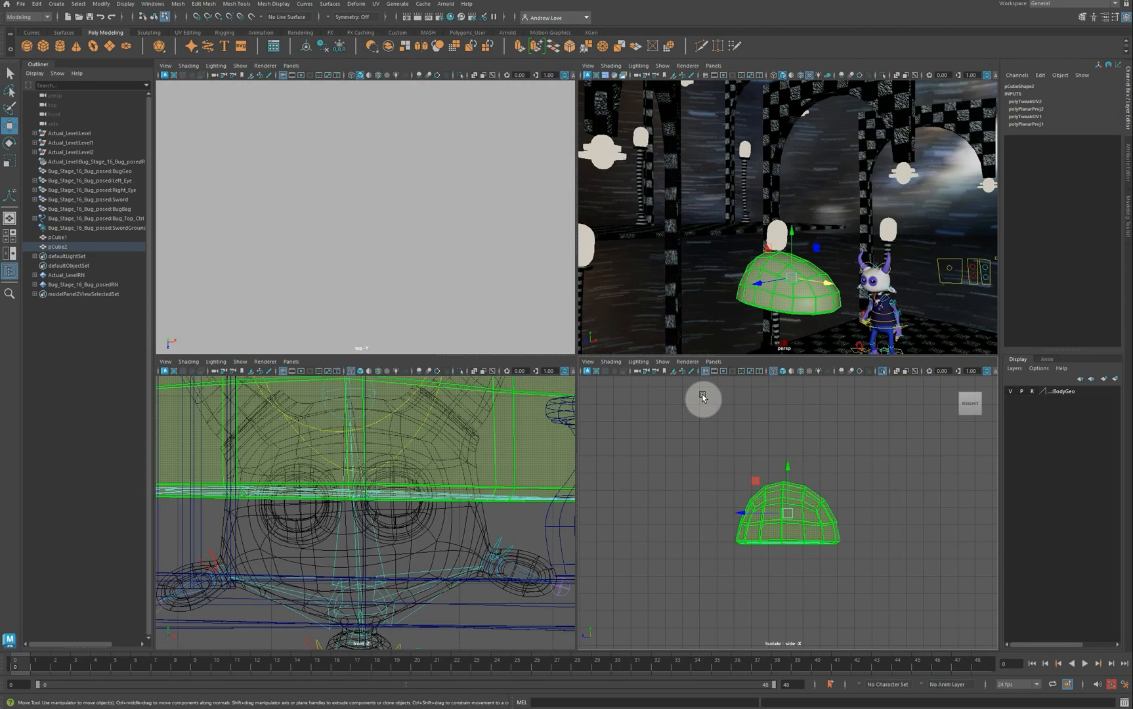
pyautogui.click(663, 361)
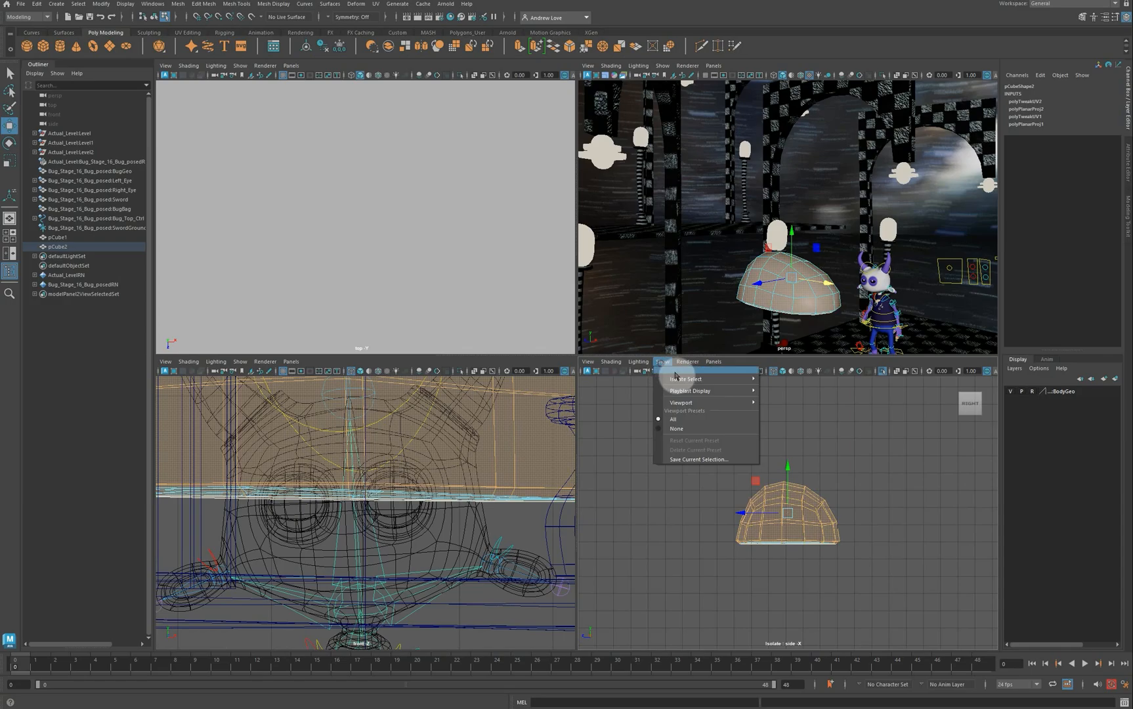
pyautogui.moveTo(696, 379)
pyautogui.click(793, 379)
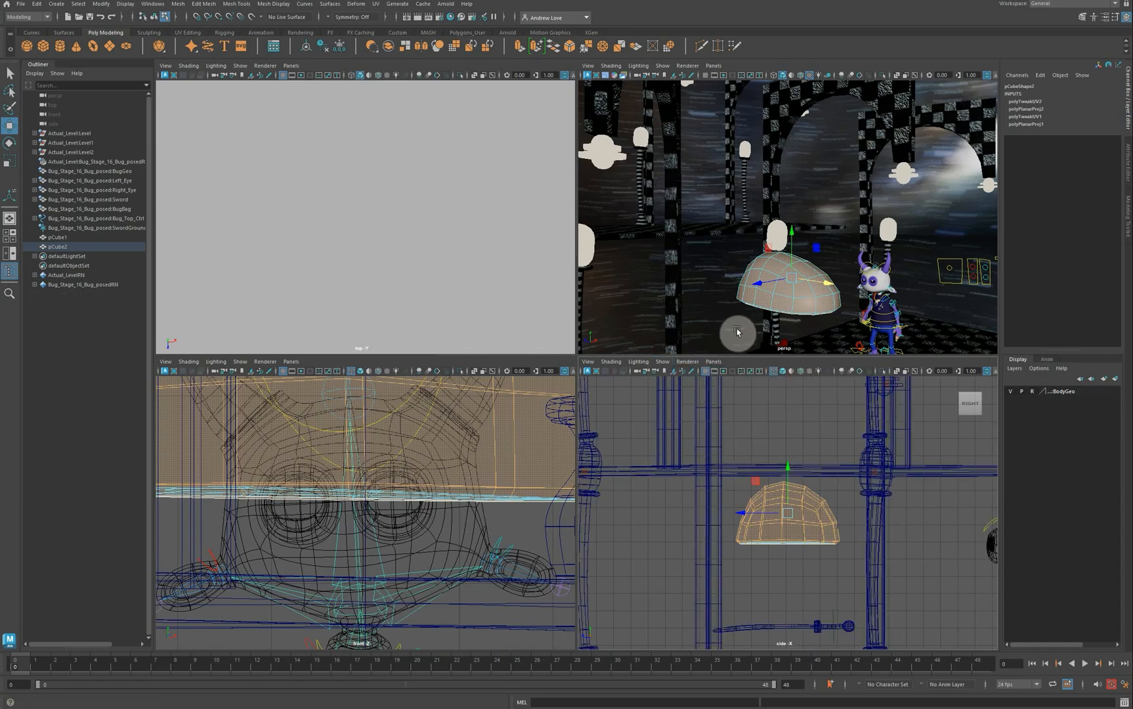
# Step: Select the dome pCube2 as a whole object and bring up its marking menu
pyautogui.click(798, 490)
pyautogui.moveTo(798, 490)
pyautogui.mouseDown(button='right')
pyautogui.moveTo(812, 504)
pyautogui.moveTo(857, 443)
pyautogui.mouseUp(button='right')
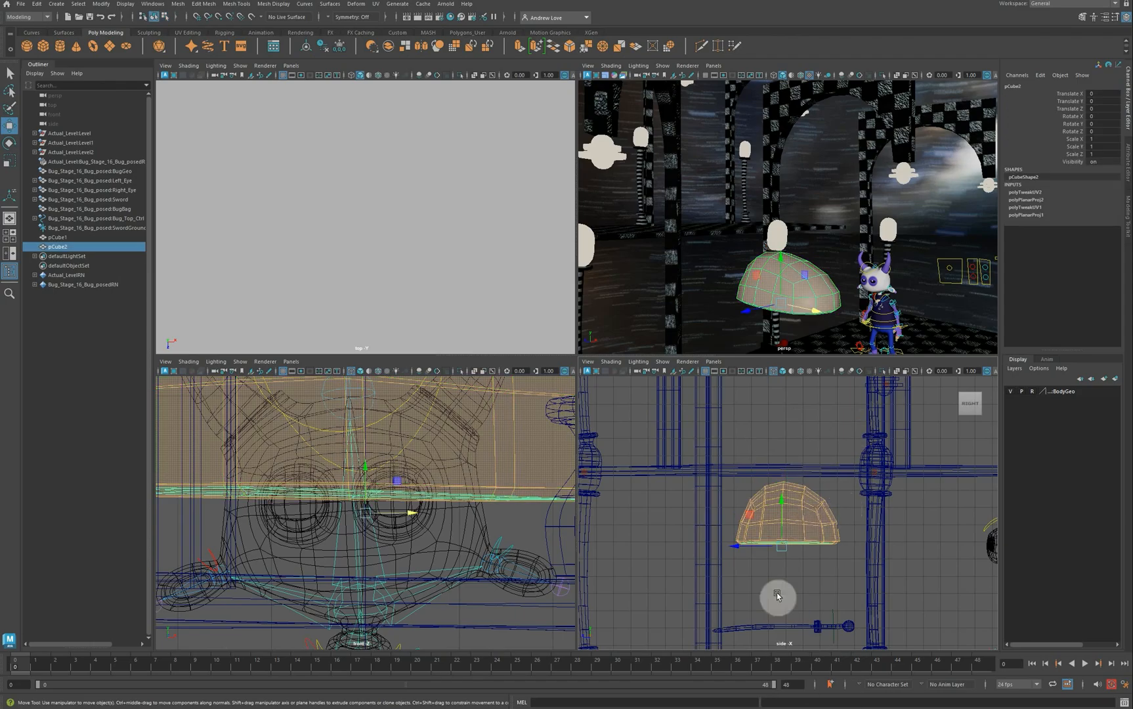
pyautogui.click(777, 510)
pyautogui.click(783, 512)
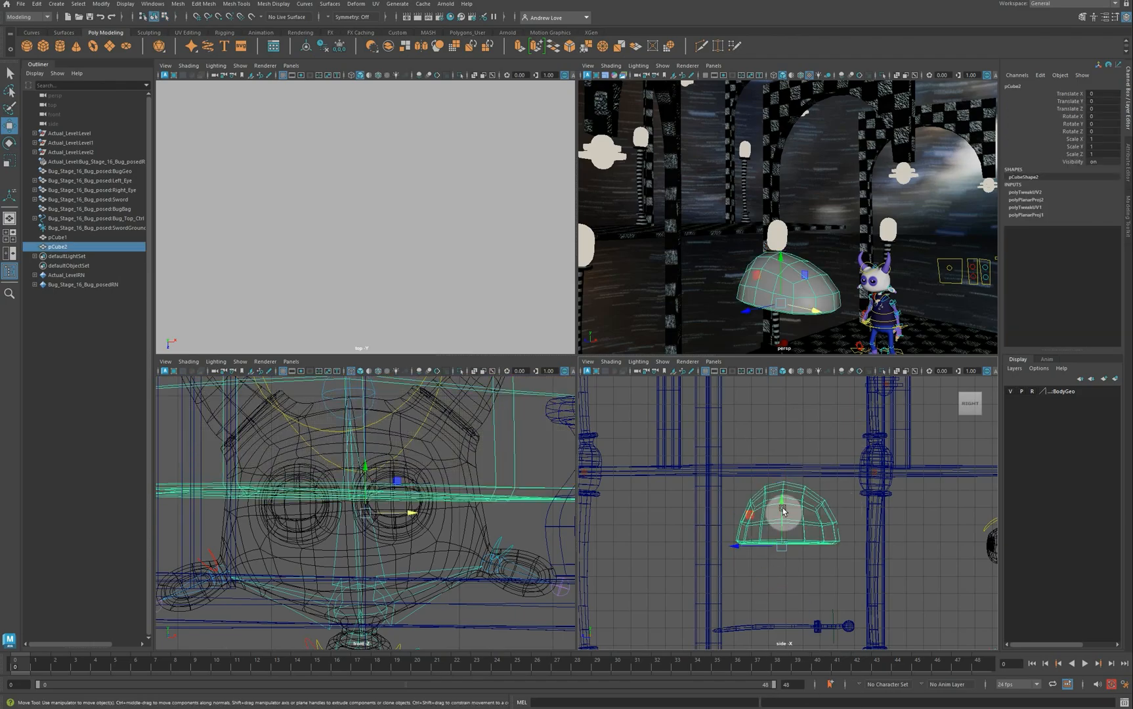
pyautogui.moveTo(783, 511); pyautogui.dragTo(877, 596, button='right')
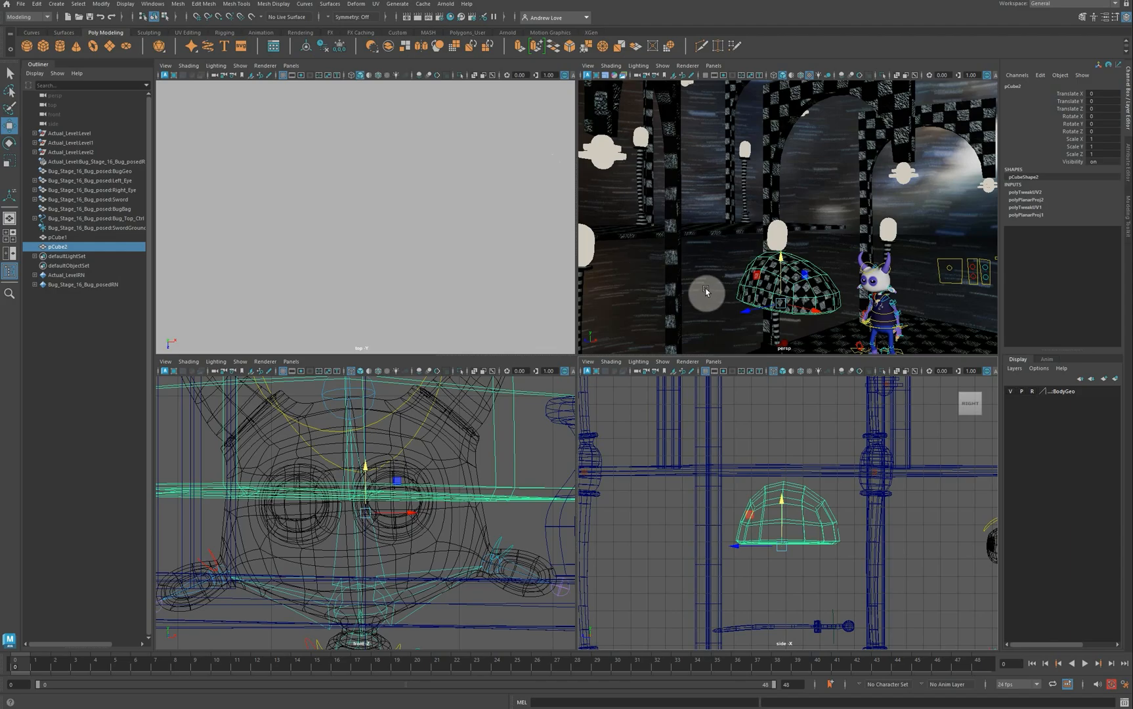
# Step: In a maximized perspective view, move the dome pCube2 along Z and X, away from the bug
pyautogui.press('space')
pyautogui.scroll(-3, 650, 384)
pyautogui.scroll(-6, 640, 382)
pyautogui.scroll(3, 630, 379)
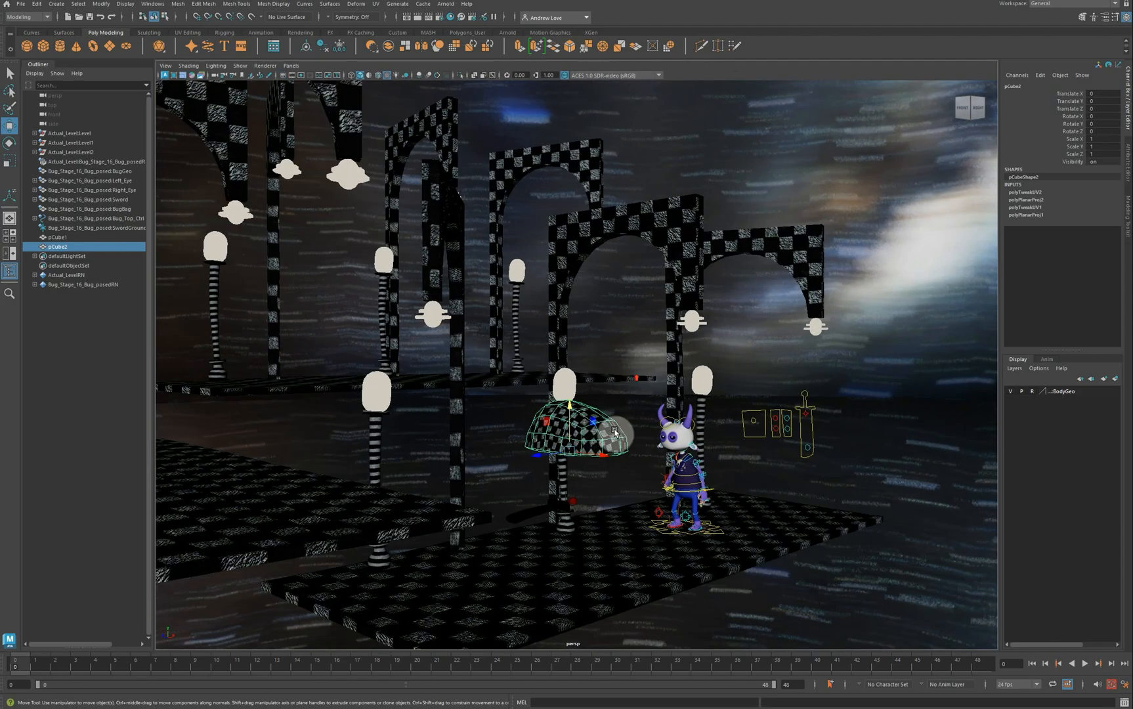
pyautogui.keyDown('alt'); pyautogui.moveTo(590, 451); pyautogui.dragTo(564, 518); pyautogui.keyUp('alt')
pyautogui.scroll(2, 525, 475)
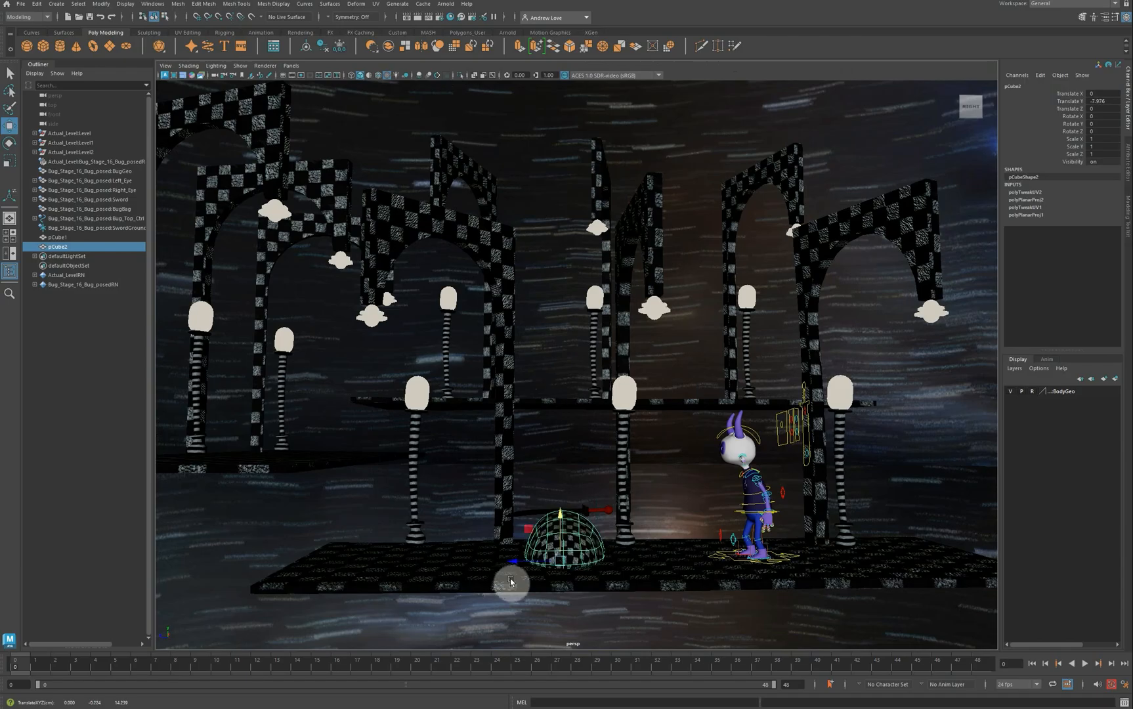
pyautogui.moveTo(516, 567); pyautogui.dragTo(382, 594)
pyautogui.press('e')
pyautogui.press('w')
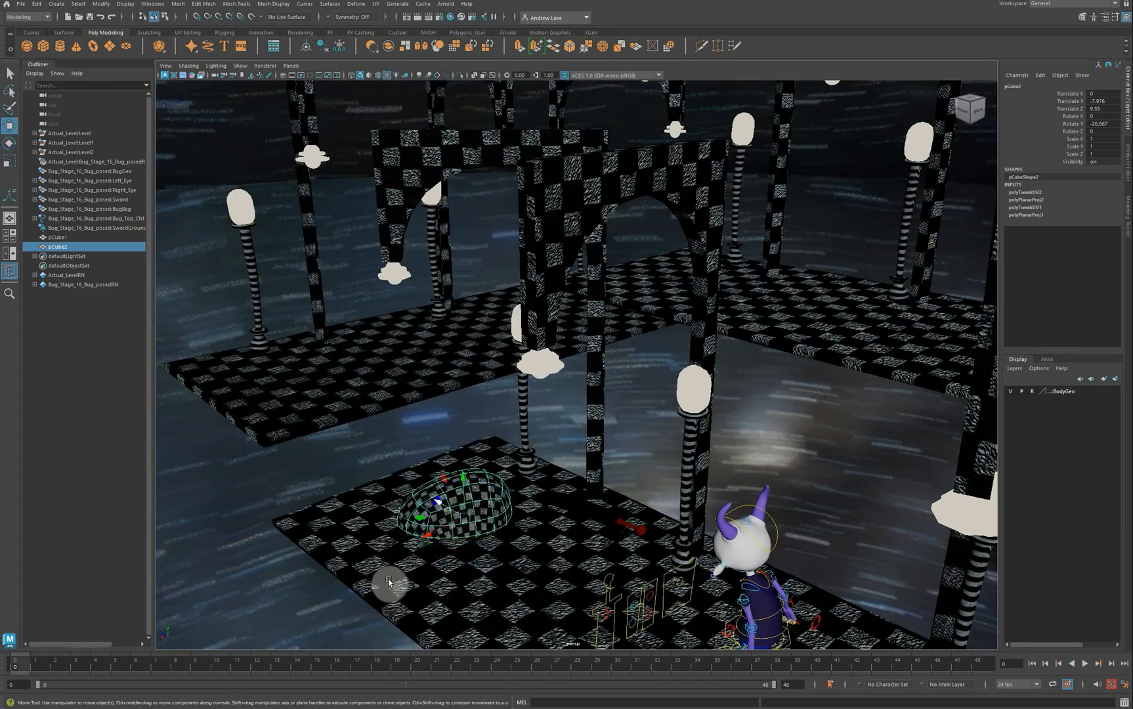
pyautogui.moveTo(428, 540); pyautogui.dragTo(445, 619)
# Step: Lay SwordGround on the dome at -2.257, 3.073, 19.917, rotated 83.519, 162.288, 93.414
pyautogui.click(620, 537)
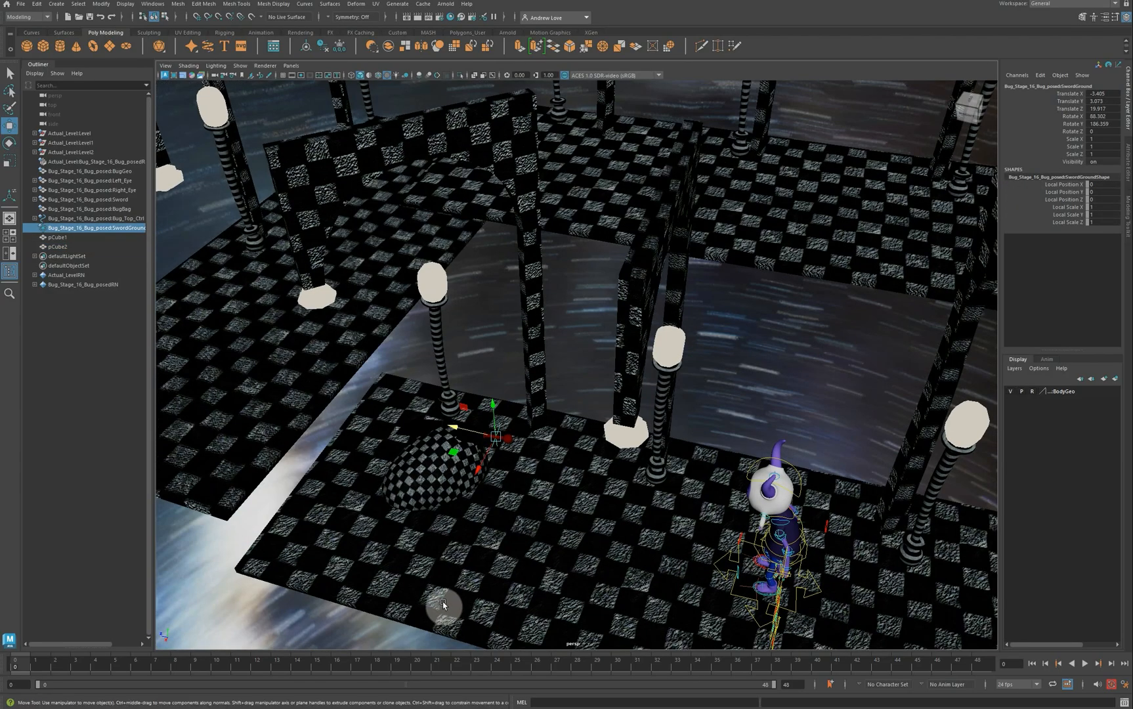
pyautogui.press('e')
pyautogui.moveTo(489, 444); pyautogui.dragTo(480, 390)
pyautogui.keyDown('alt'); pyautogui.moveTo(484, 486); pyautogui.dragTo(504, 521); pyautogui.keyUp('alt')
pyautogui.press('w')
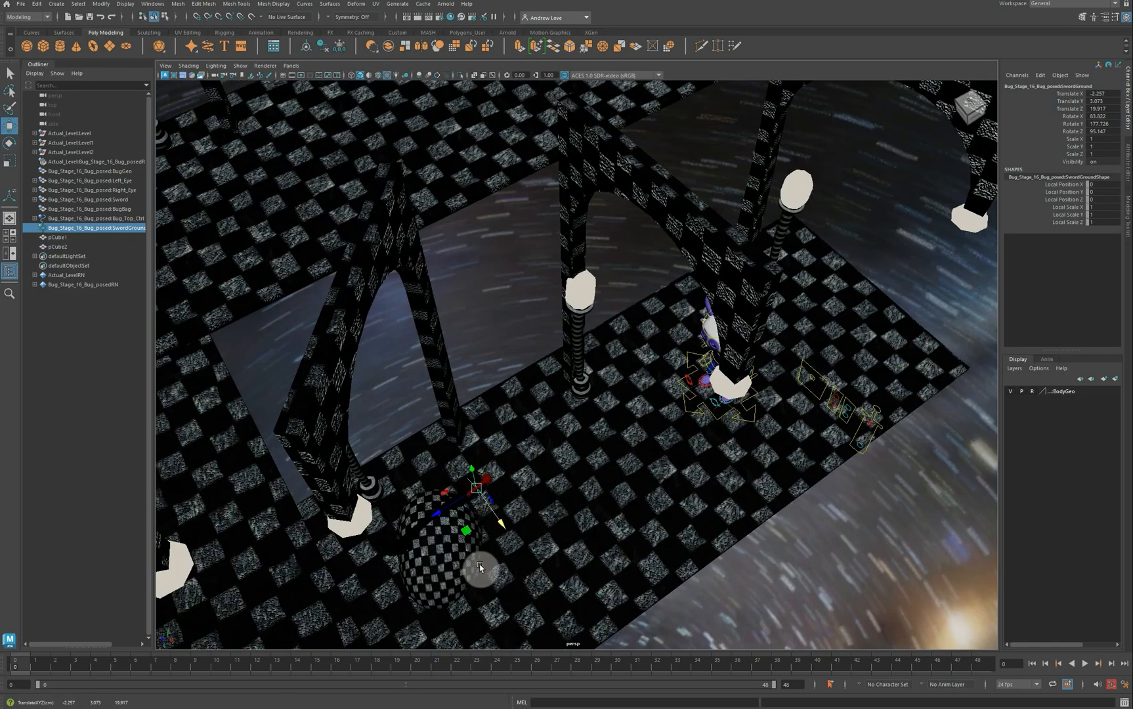
pyautogui.keyDown('alt'); pyautogui.moveTo(479, 566); pyautogui.dragTo(418, 530); pyautogui.keyUp('alt')
pyautogui.press('e')
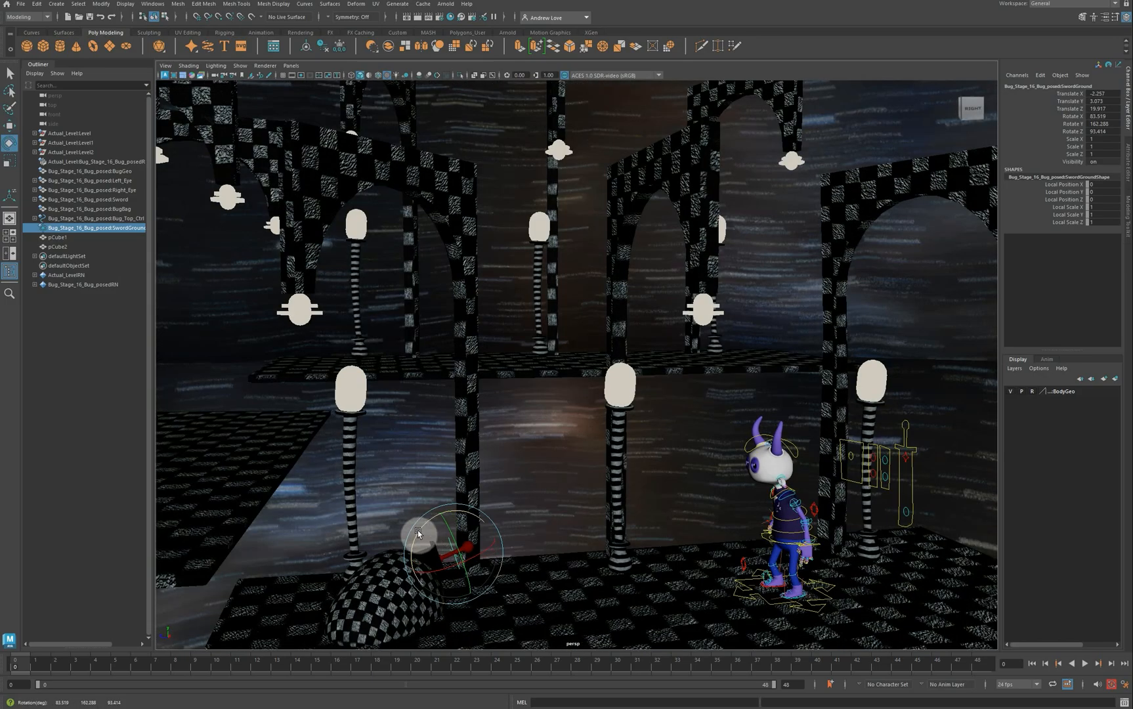
# Step: Raise the sword's circle control on the bug rig
pyautogui.click(904, 508)
pyautogui.click(905, 512)
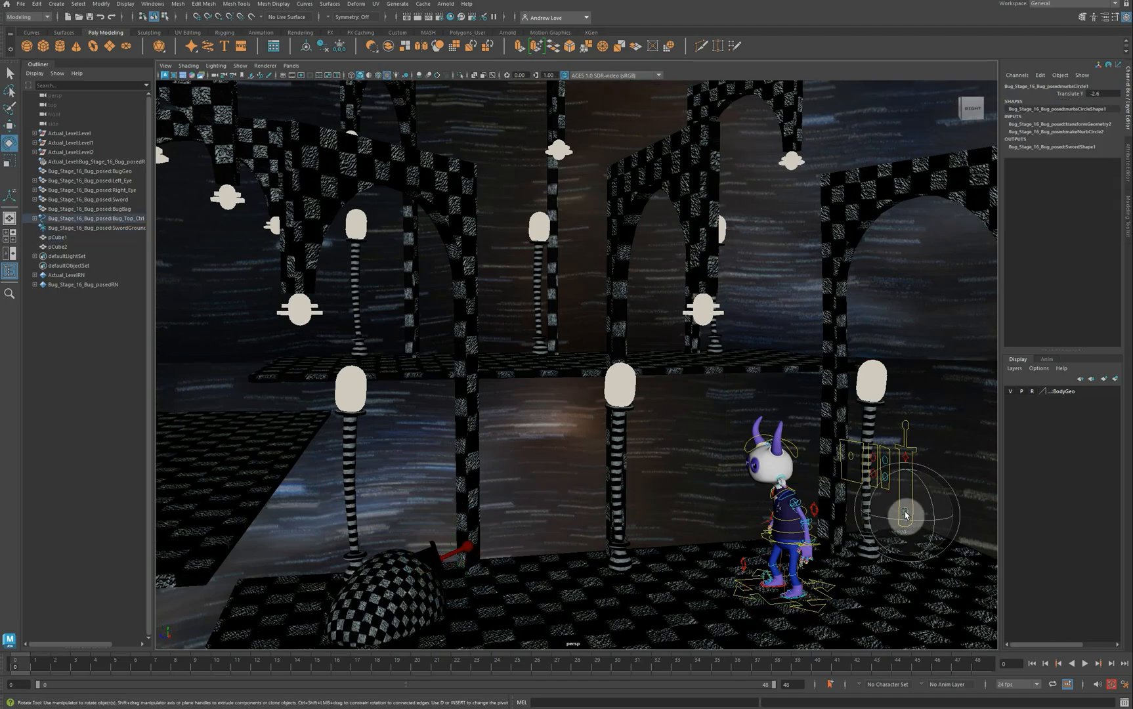
pyautogui.press('w')
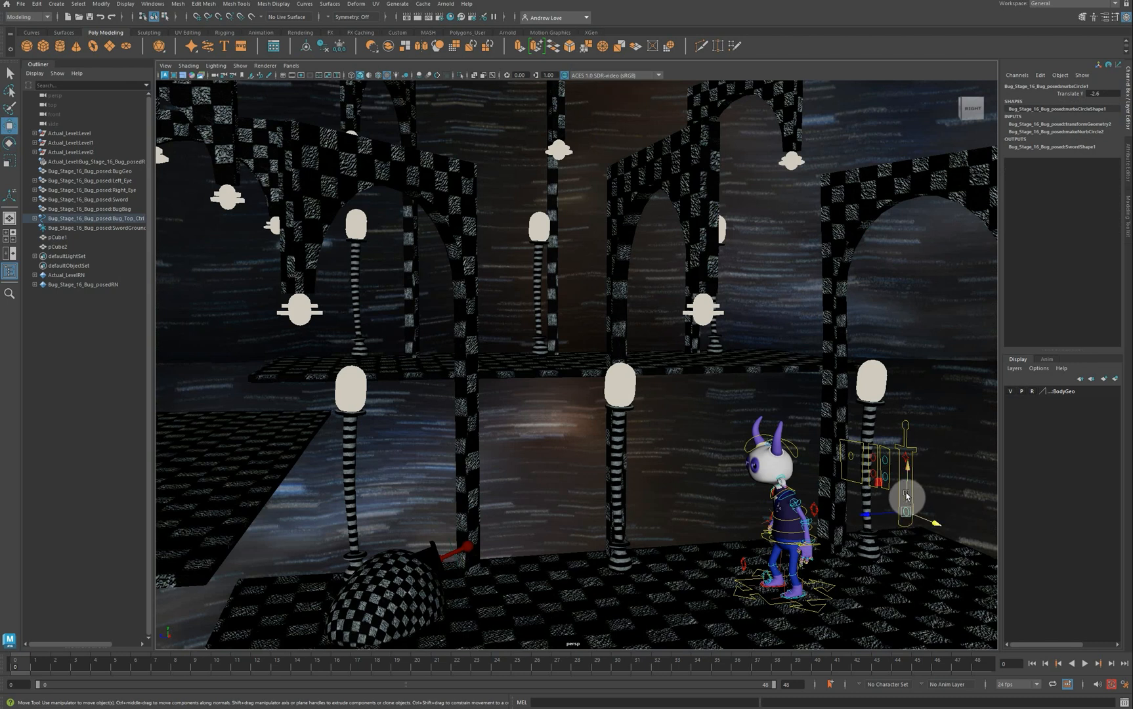
pyautogui.moveTo(907, 512); pyautogui.dragTo(906, 464)
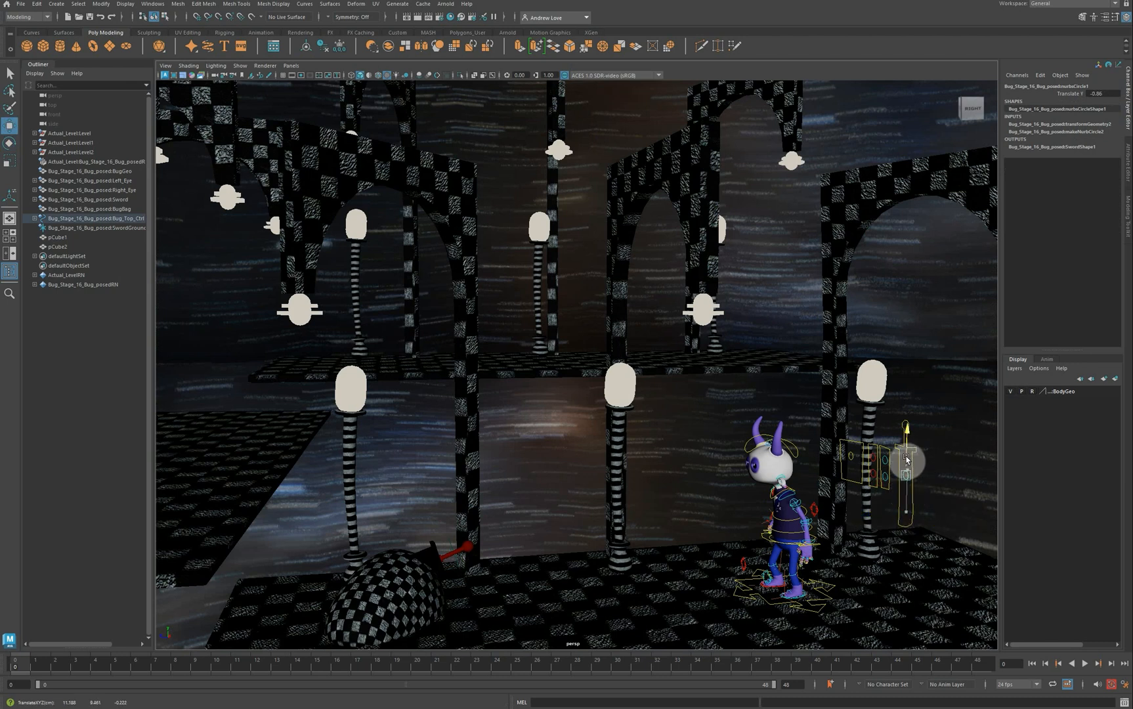
# Step: Slide Bug_Top_Ctrl back to Translate Z 15.910 and nudge the checkered dome slightly
pyautogui.moveTo(656, 542)
pyautogui.keyDown('alt'); pyautogui.mouseDown()
pyautogui.moveTo(607, 541)
pyautogui.moveTo(600, 514)
pyautogui.moveTo(633, 516)
pyautogui.moveTo(652, 551)
pyautogui.mouseUp(); pyautogui.keyUp('alt')
pyautogui.click(733, 585)
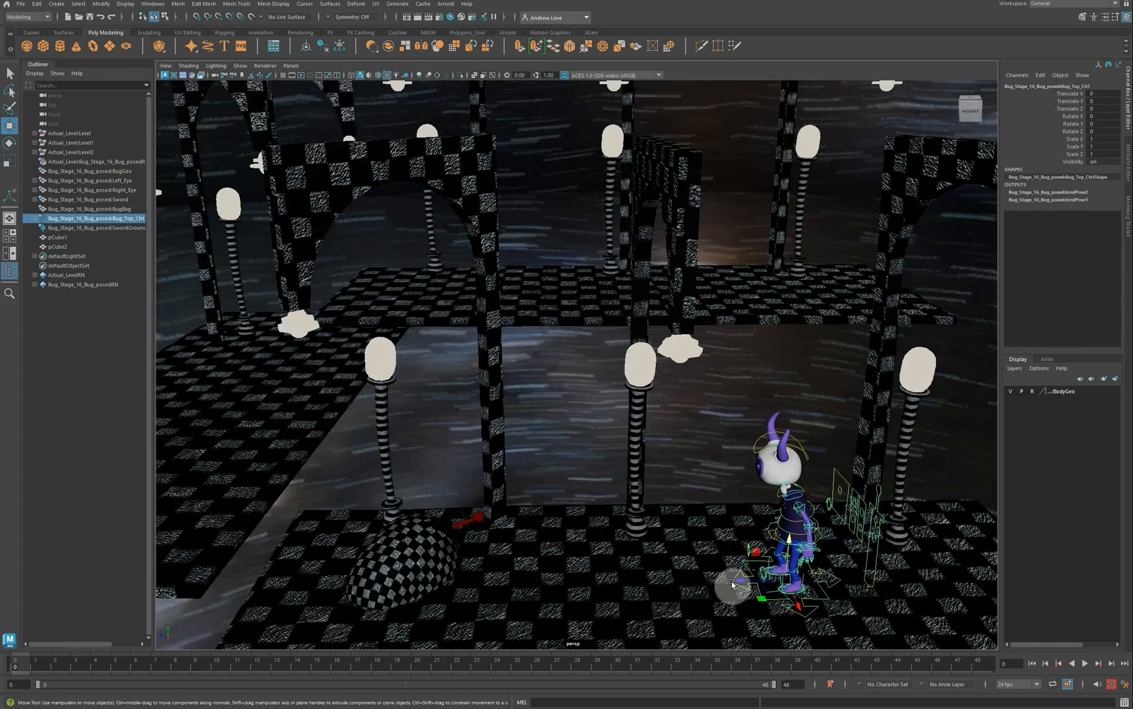
pyautogui.moveTo(756, 579); pyautogui.dragTo(542, 586)
pyautogui.click(540, 593)
# Step: Duplicate the dome as pCube3 and raise the copy off the floor
pyautogui.hotkey('ctrl', 'd')
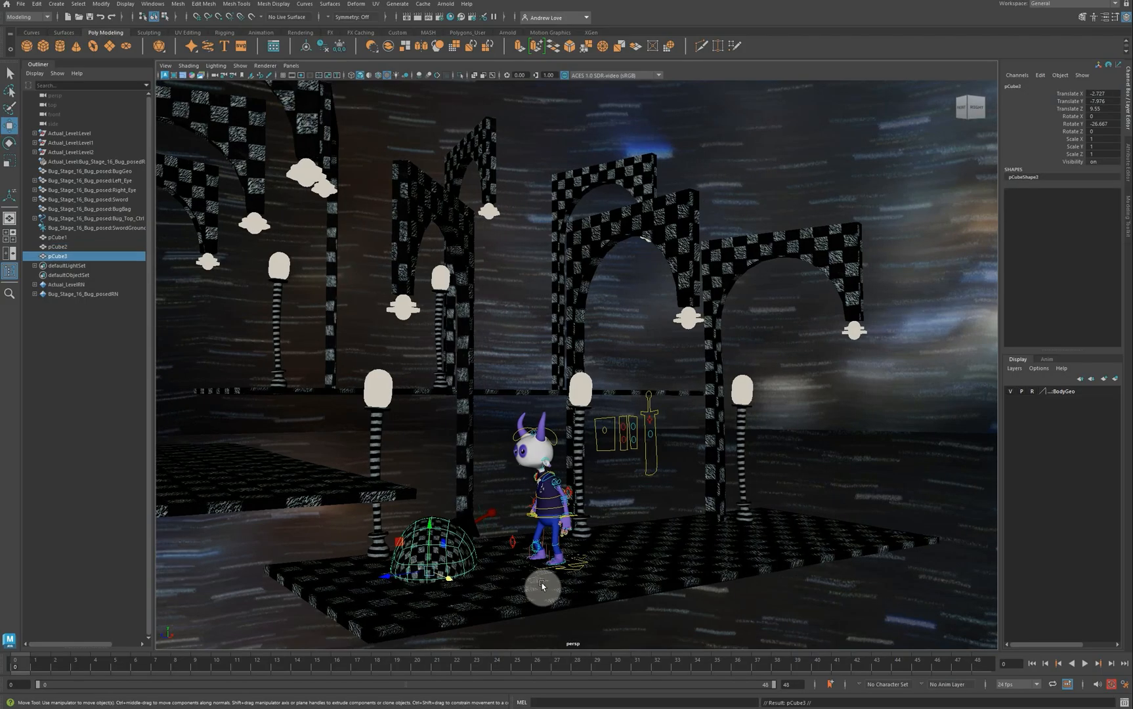
pyautogui.moveTo(435, 530); pyautogui.dragTo(302, 485)
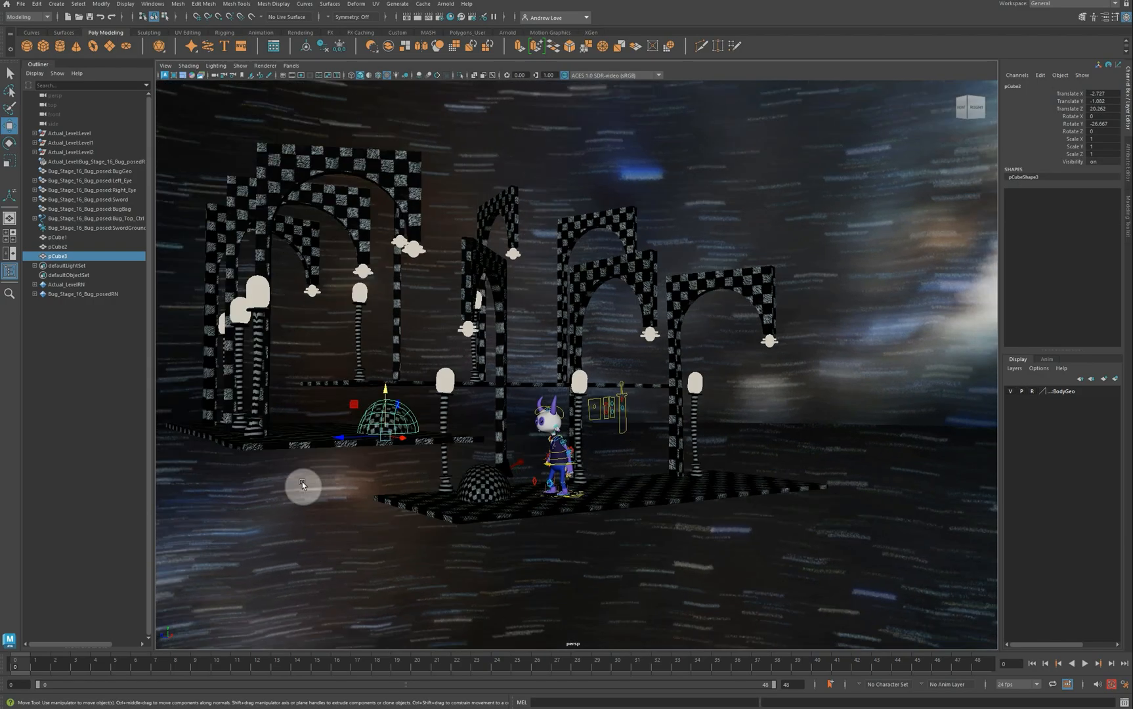
pyautogui.moveTo(329, 530)
pyautogui.keyDown('alt'); pyautogui.mouseDown()
pyautogui.moveTo(301, 526)
pyautogui.moveTo(326, 537)
pyautogui.moveTo(385, 529)
pyautogui.moveTo(348, 533)
pyautogui.mouseUp(); pyautogui.keyUp('alt')
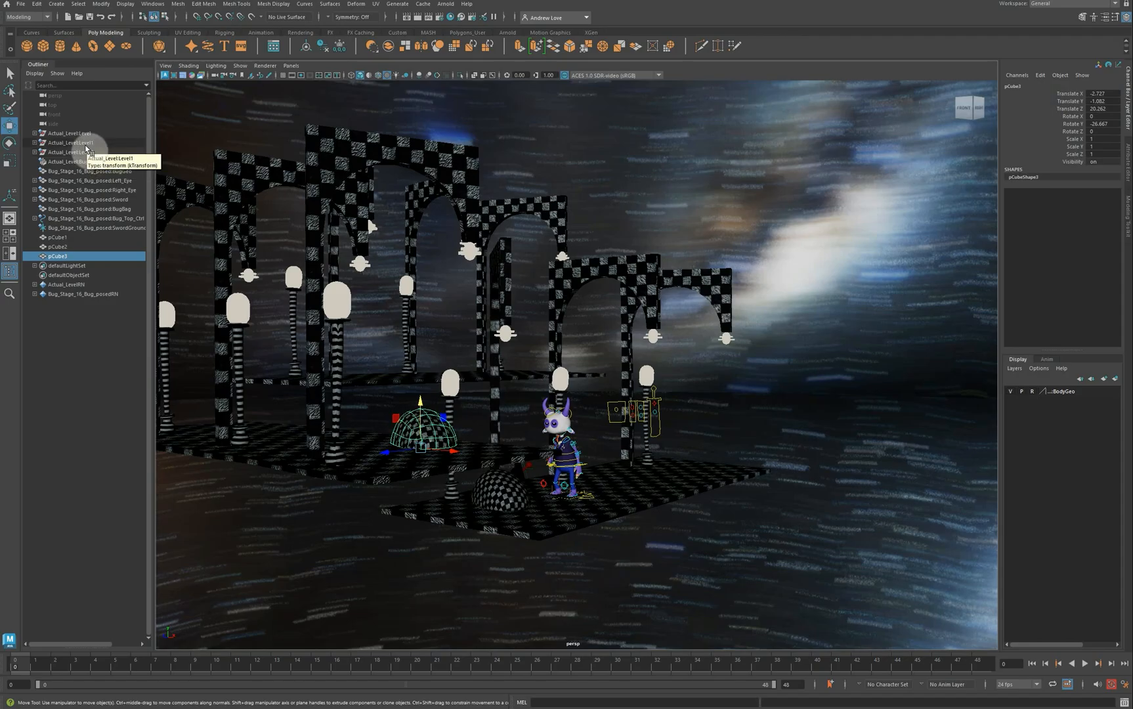
# Step: Lower the Level1 arches, then drop pCube3 onto the platform at X -2.727, Z 20.262
pyautogui.click(84, 148)
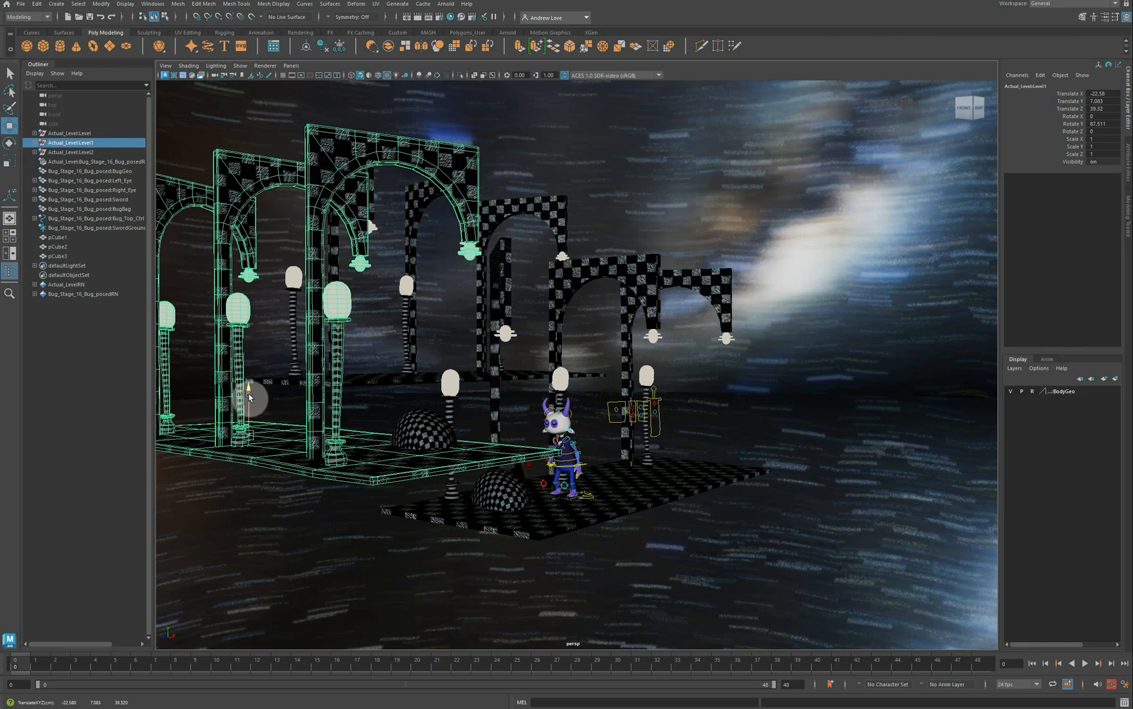
pyautogui.moveTo(248, 392); pyautogui.dragTo(250, 434)
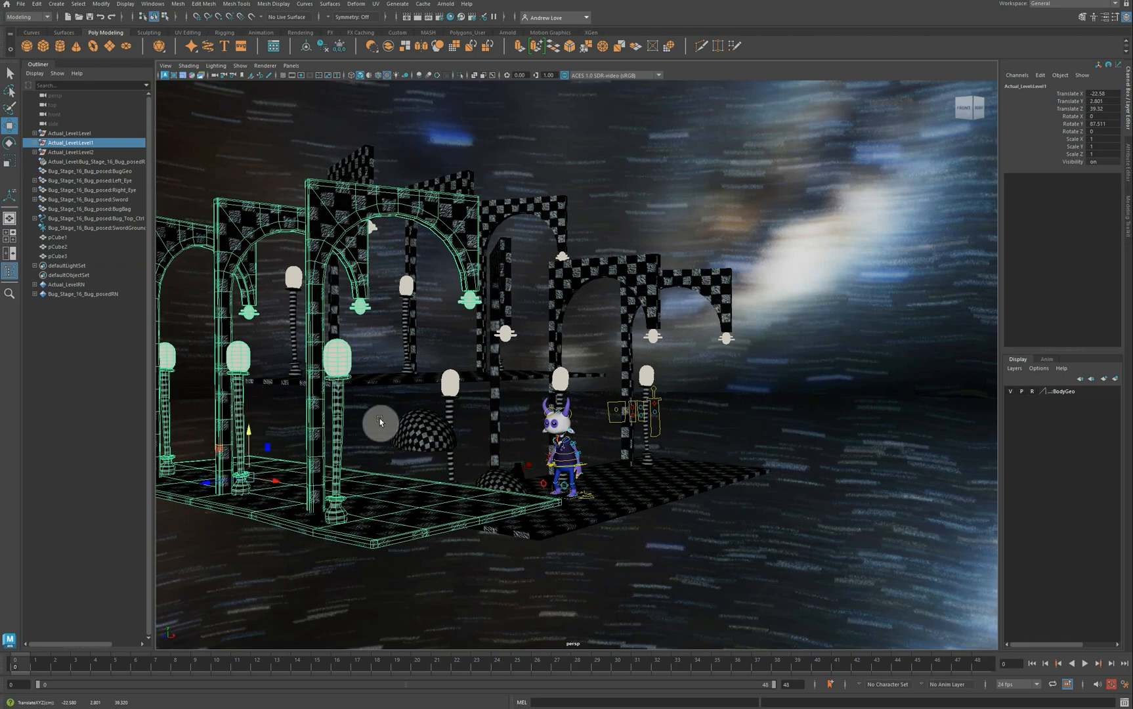
pyautogui.click(410, 425)
pyautogui.moveTo(416, 406); pyautogui.dragTo(419, 450)
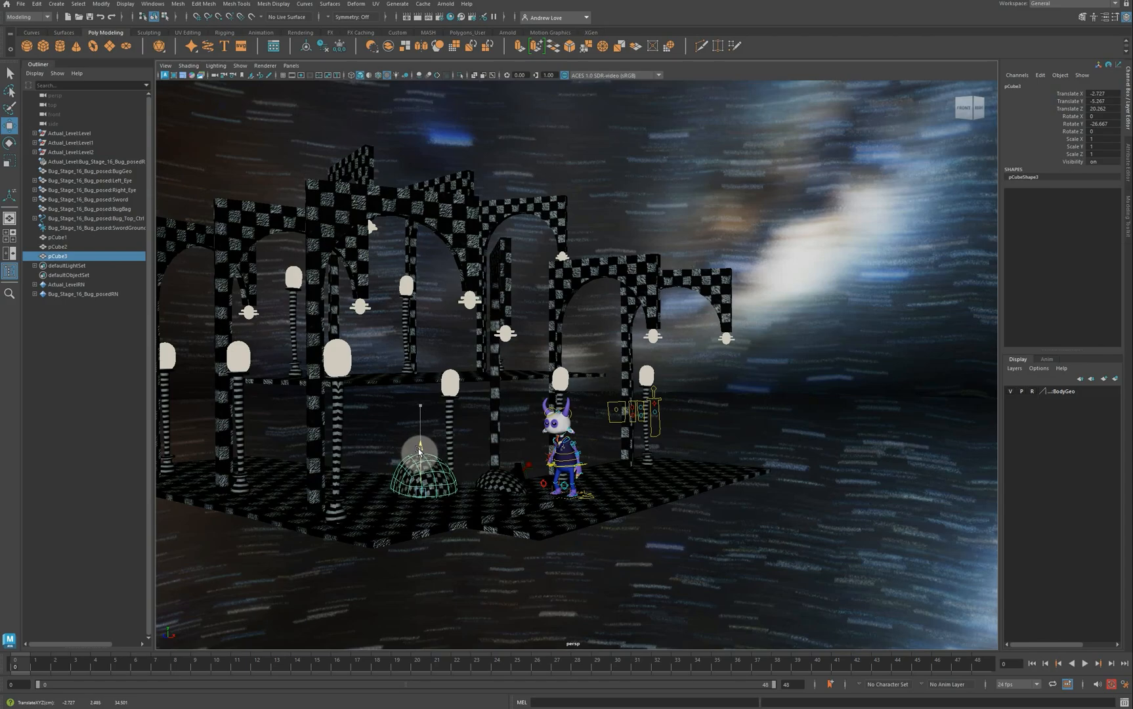
# Step: Duplicate the dome as pCube4, move it back onto the left platform and turn it
pyautogui.hotkey('ctrl', 'd')
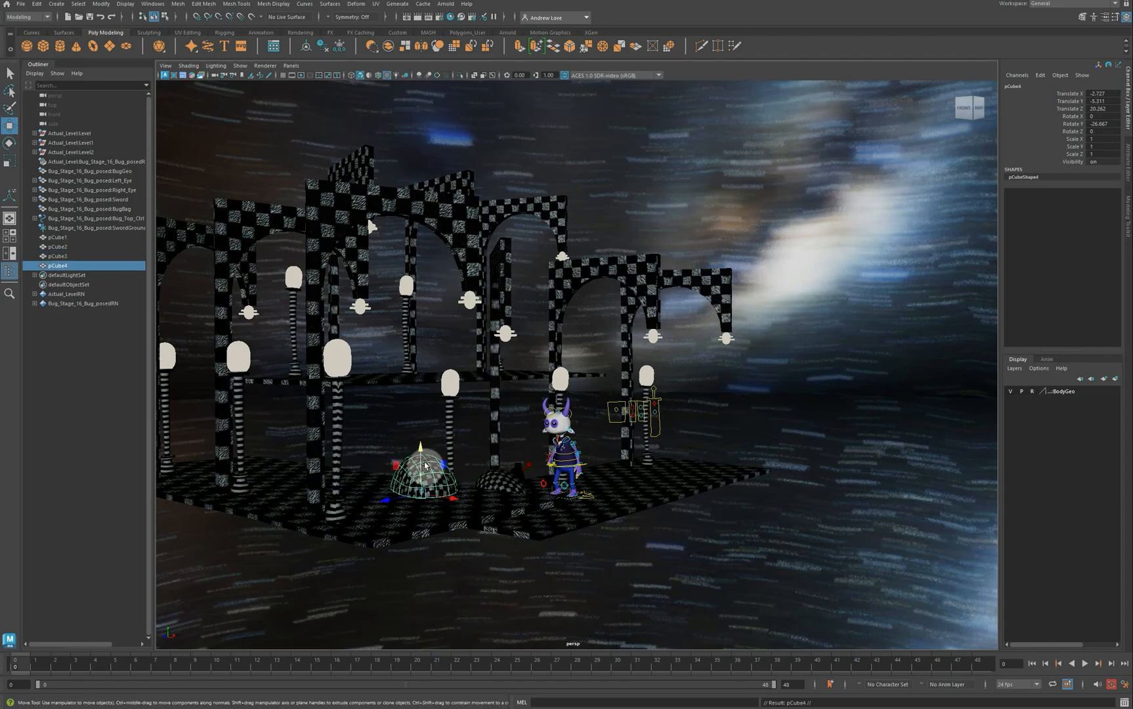
pyautogui.moveTo(448, 494); pyautogui.dragTo(291, 498)
pyautogui.keyDown('alt'); pyautogui.moveTo(496, 552); pyautogui.dragTo(481, 547); pyautogui.keyUp('alt')
pyautogui.moveTo(310, 453); pyautogui.dragTo(356, 459)
pyautogui.press('e')
# Step: Copy it as pCube5 and slide it forward and further left on the platform
pyautogui.hotkey('ctrl', 'd')
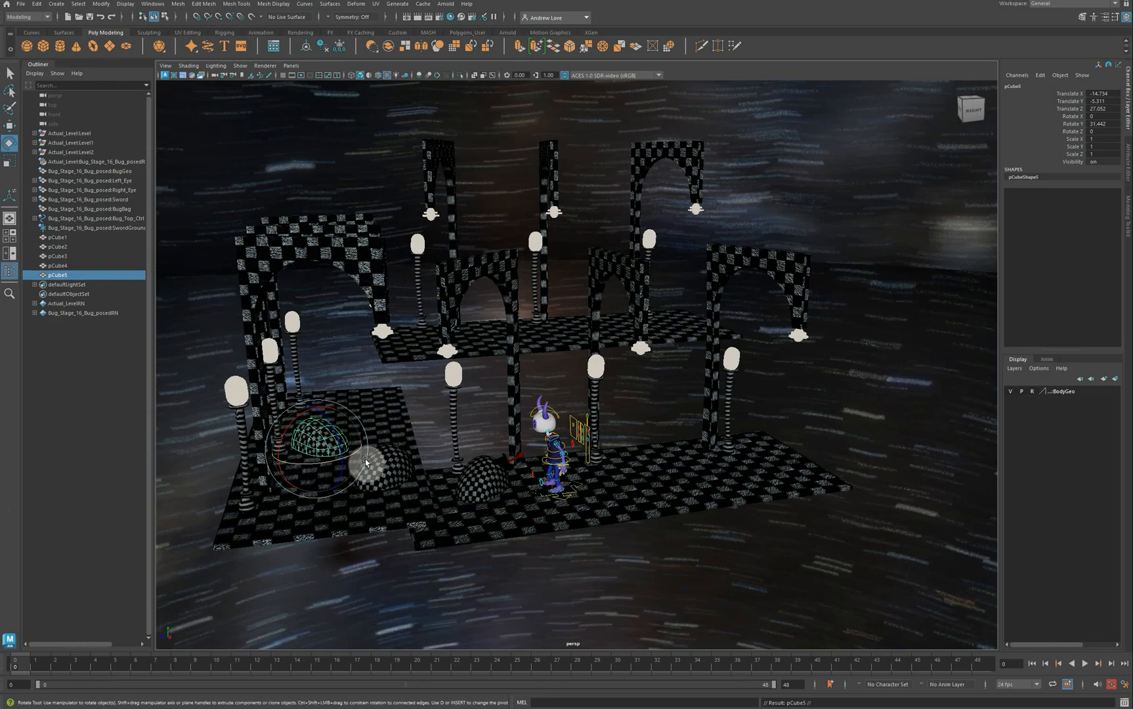
pyautogui.press('w')
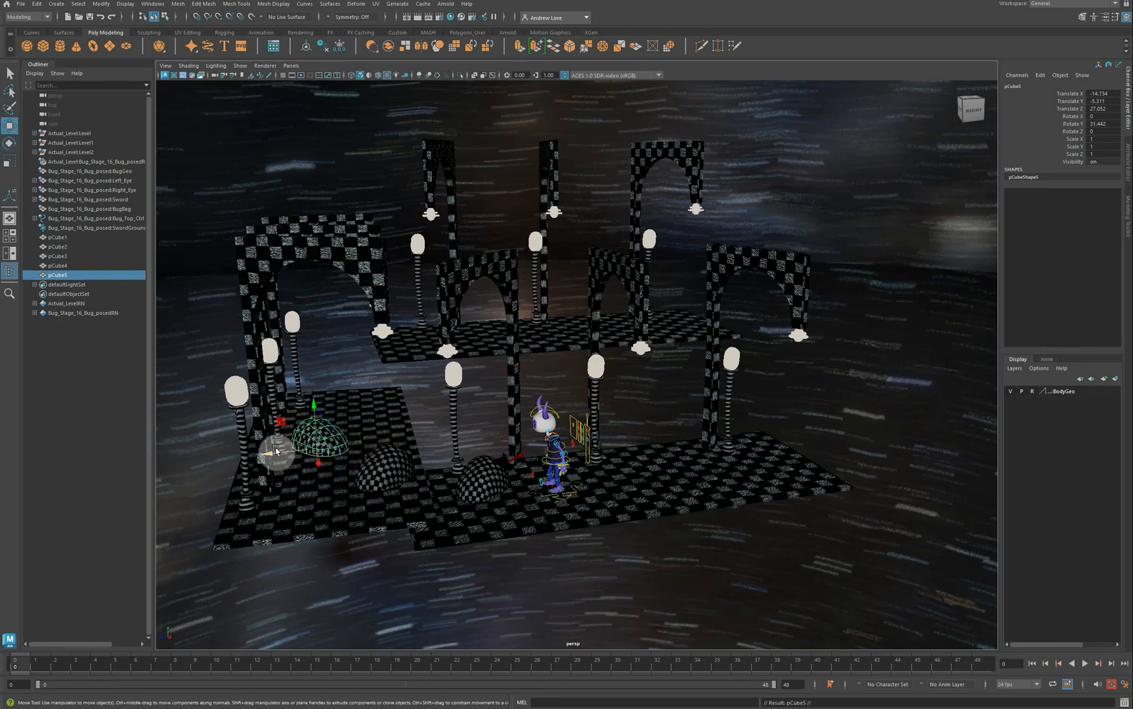
pyautogui.moveTo(273, 451); pyautogui.dragTo(362, 469)
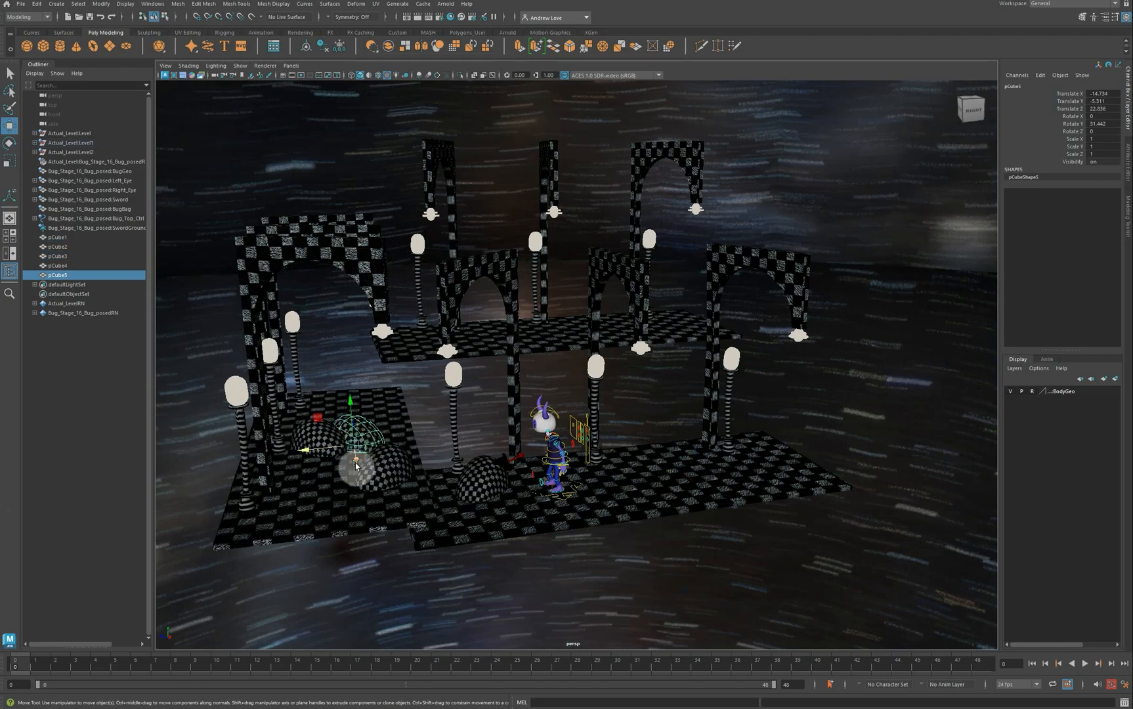
pyautogui.moveTo(356, 465); pyautogui.dragTo(333, 425)
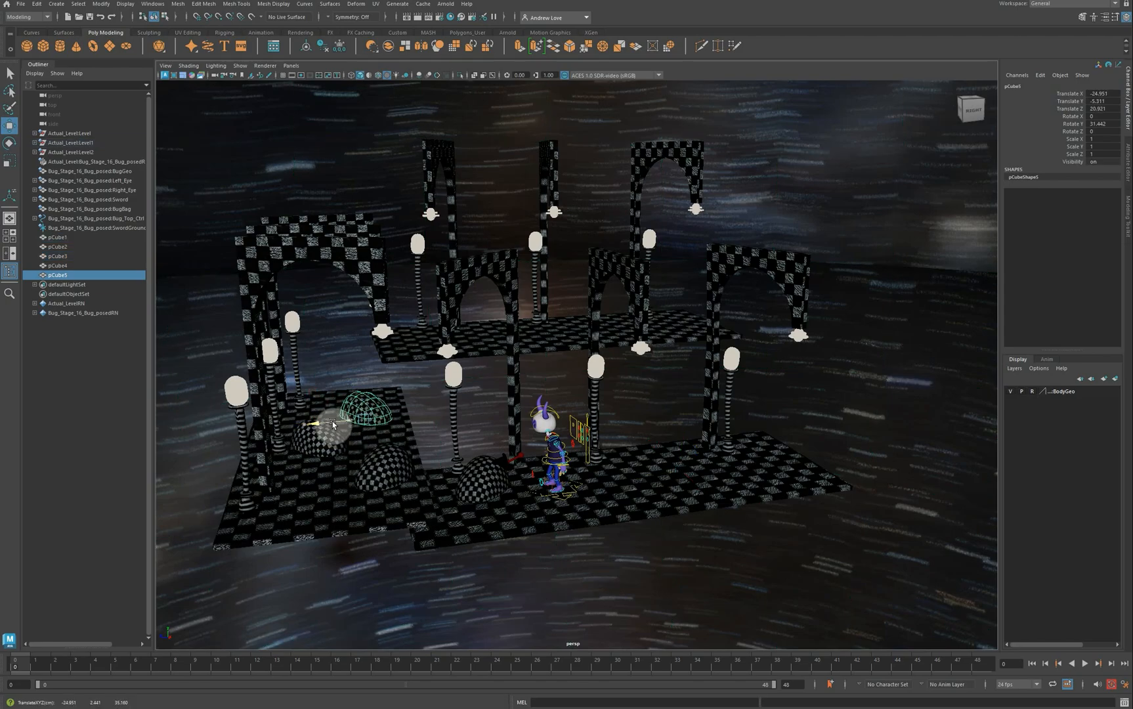
# Step: Copy the original dome as pCube6, place it right of the bug rotated -123.315 on Y
pyautogui.click(484, 488)
pyautogui.hotkey('ctrl', 'd')
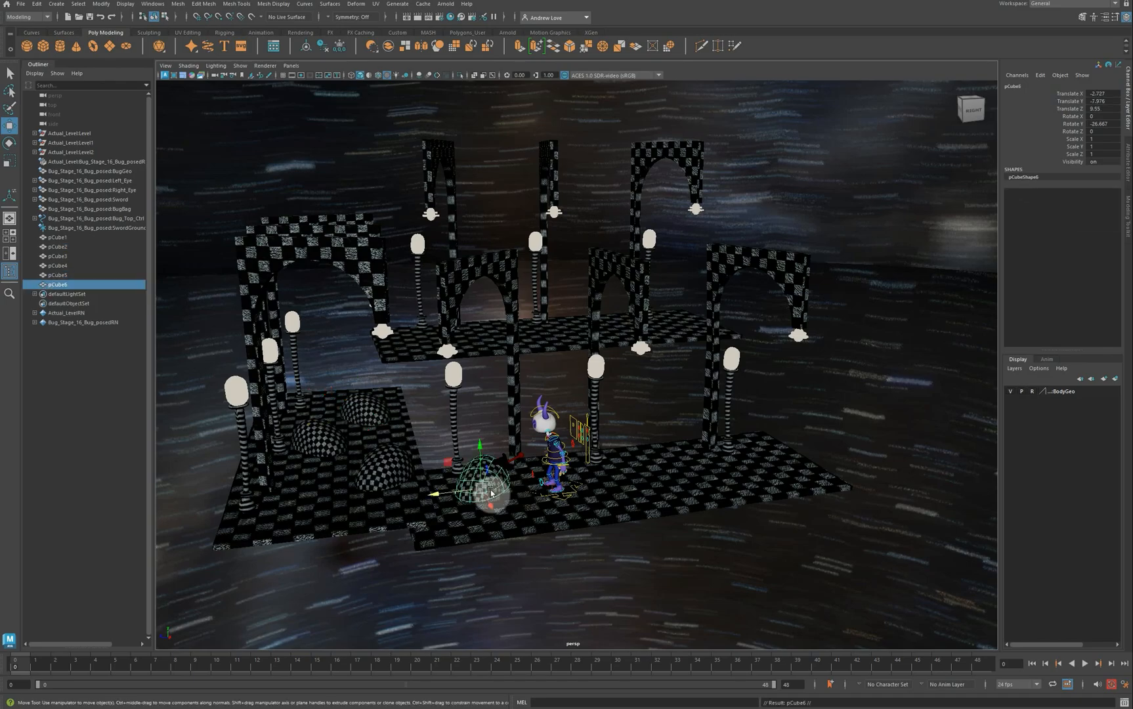
pyautogui.moveTo(444, 491); pyautogui.dragTo(660, 510)
pyautogui.press('e')
pyautogui.press('w')
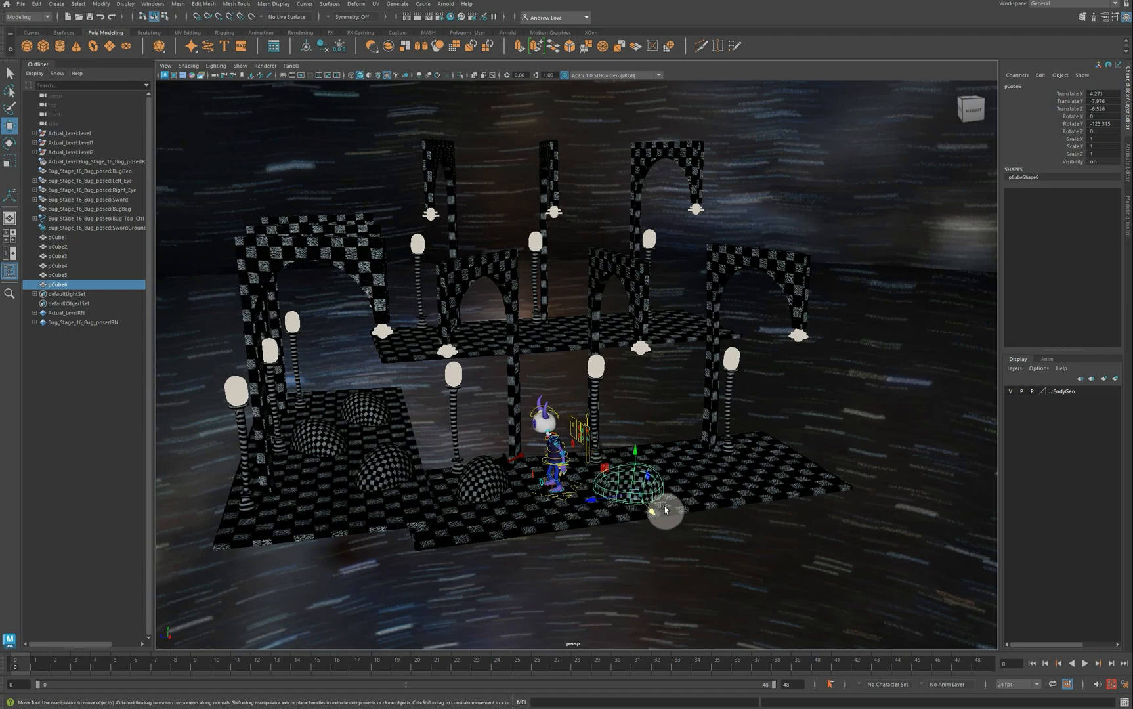
pyautogui.click(631, 517)
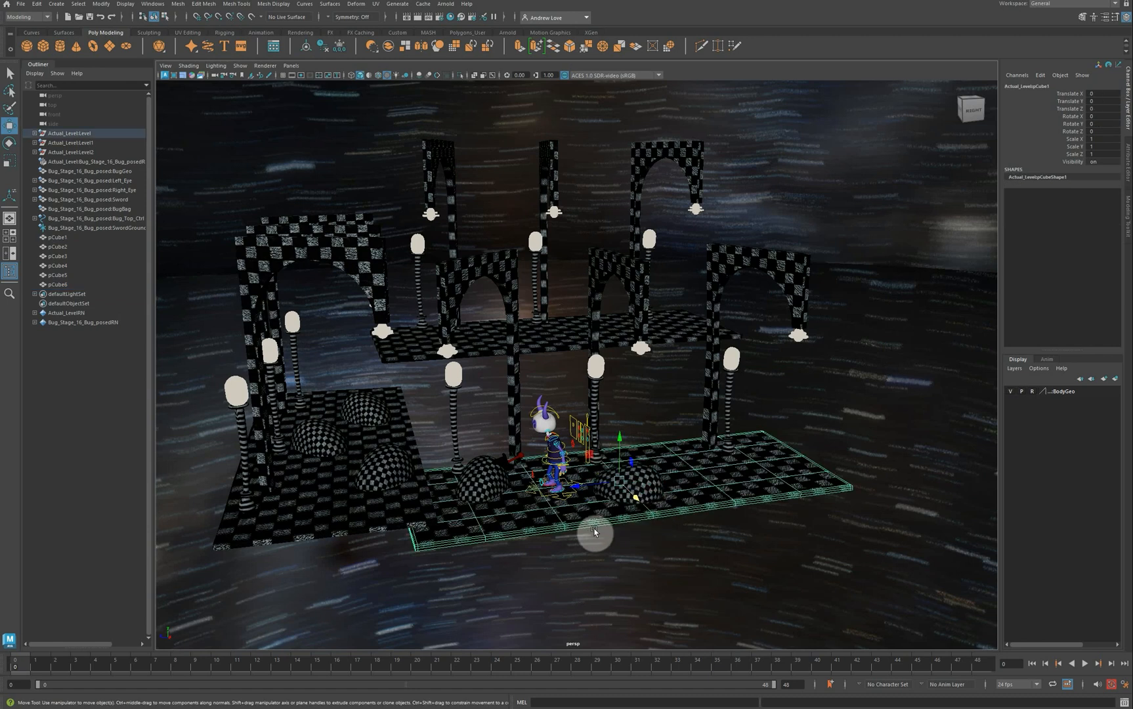
pyautogui.click(506, 471)
pyautogui.click(508, 467)
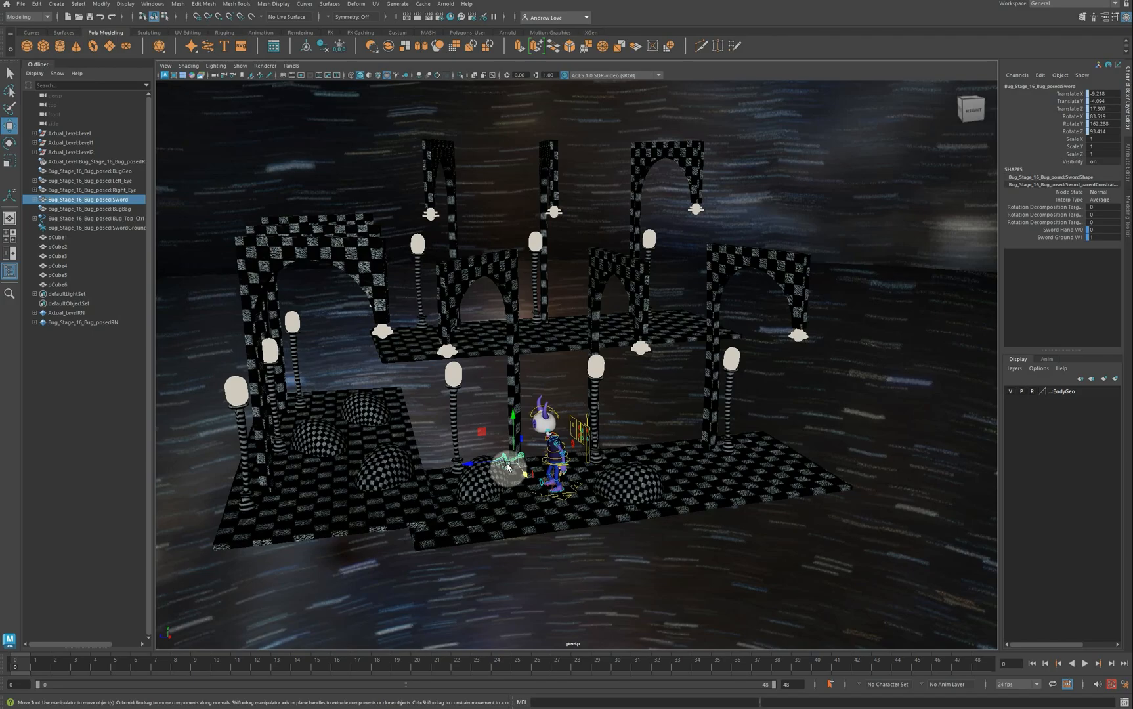
# Step: Frame the sword and shift Bug_Top_Ctrl slightly sideways to Translate X 1.024
pyautogui.press('f')
pyautogui.scroll(-5, 510, 460)
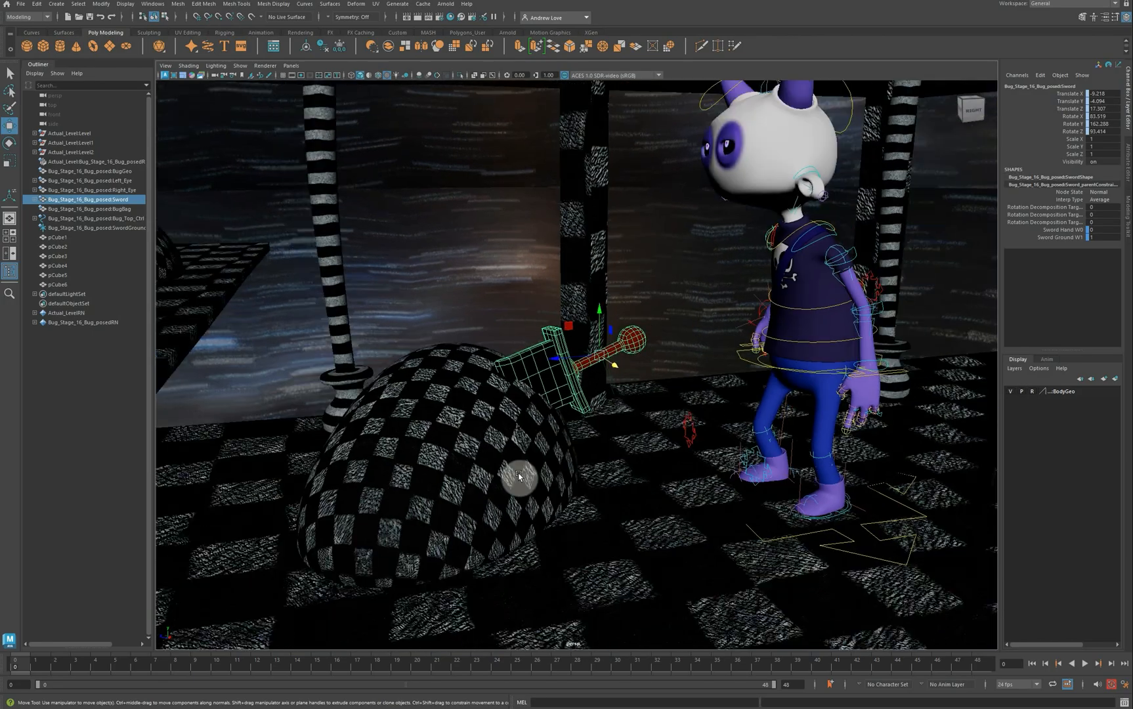
pyautogui.keyDown('alt'); pyautogui.moveTo(518, 473); pyautogui.dragTo(501, 448); pyautogui.keyUp('alt')
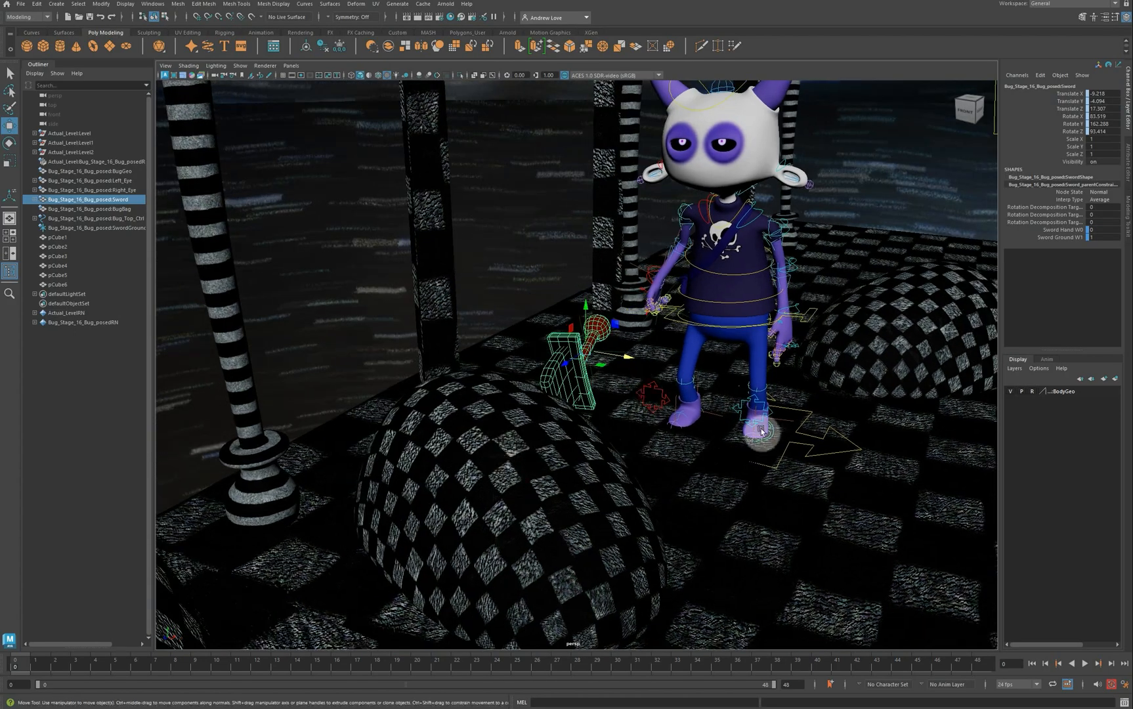
pyautogui.click(816, 437)
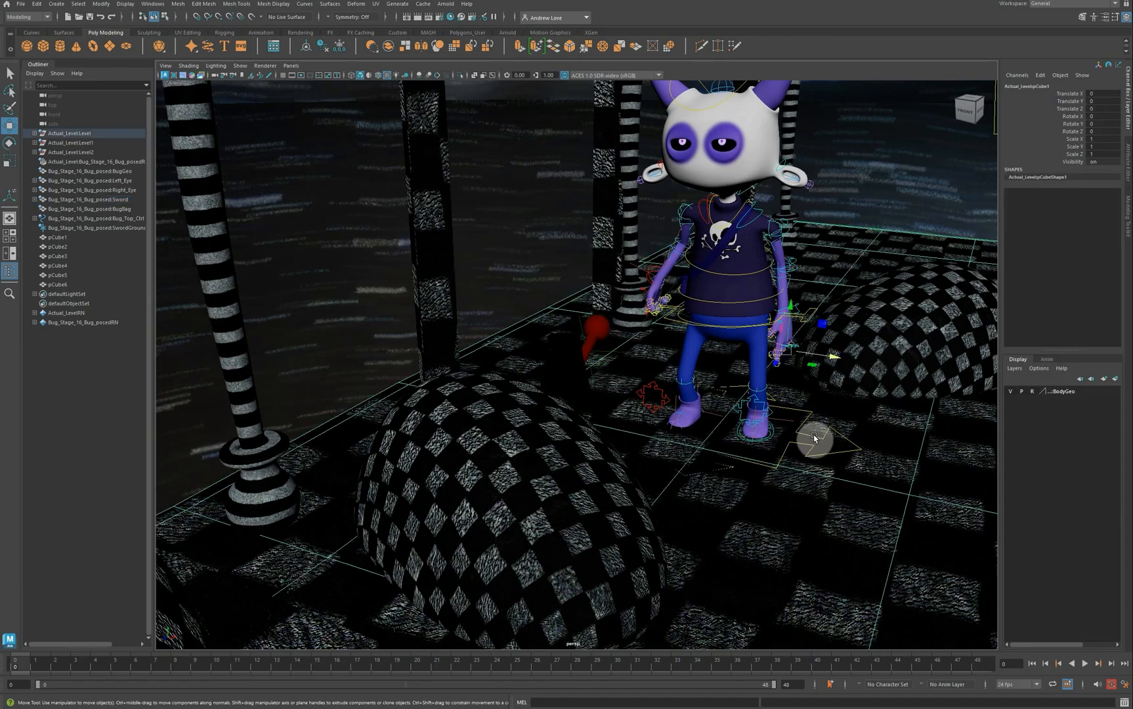
pyautogui.click(814, 438)
pyautogui.moveTo(815, 437)
pyautogui.mouseDown()
pyautogui.moveTo(768, 437)
pyautogui.moveTo(804, 434)
pyautogui.mouseUp()
pyautogui.scroll(-6, 808, 436)
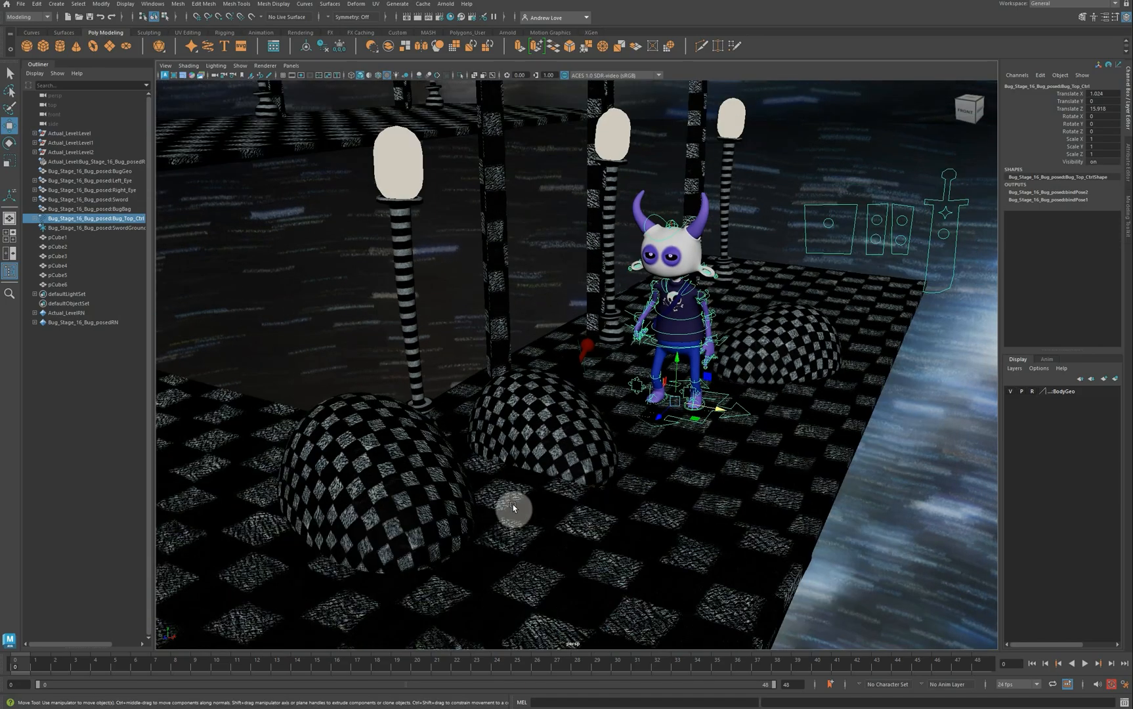
pyautogui.moveTo(513, 505)
pyautogui.keyDown('alt'); pyautogui.mouseDown()
pyautogui.moveTo(463, 468)
pyautogui.moveTo(495, 514)
pyautogui.mouseUp(); pyautogui.keyUp('alt')
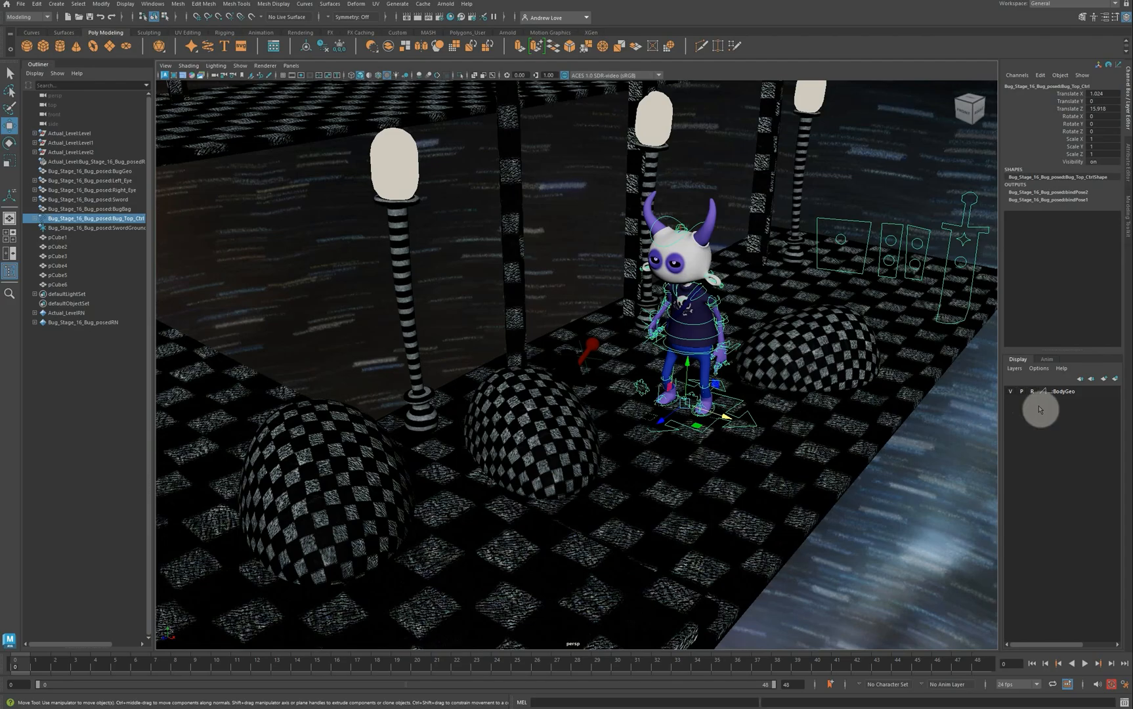
pyautogui.click(668, 269)
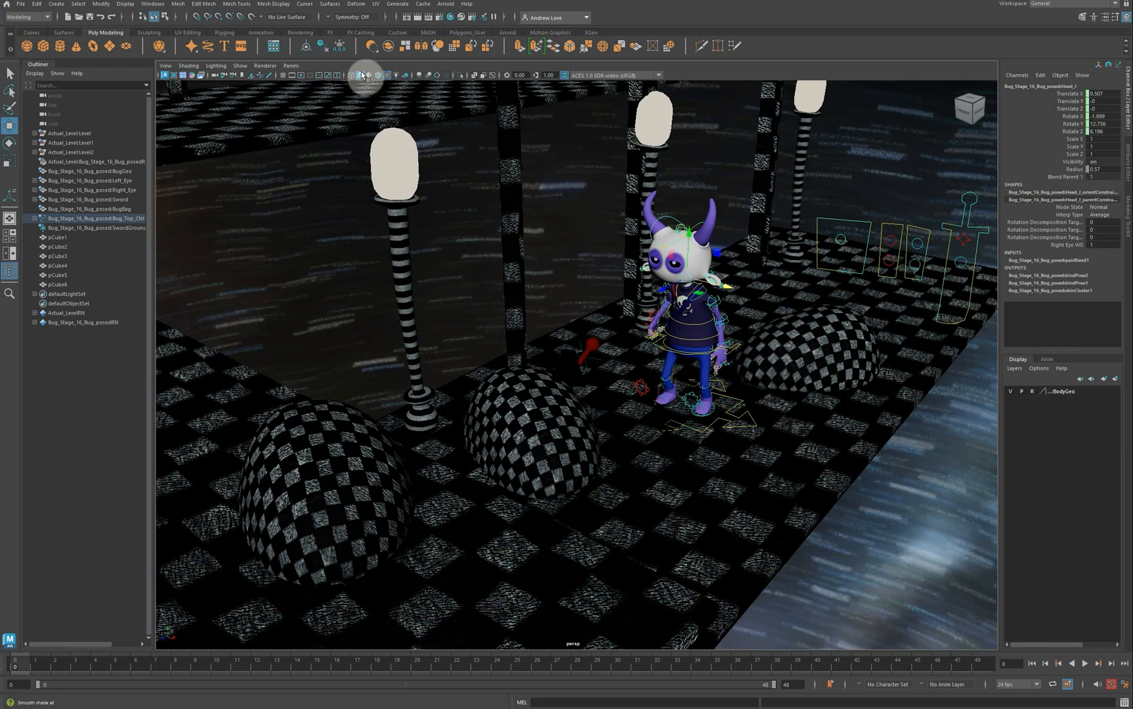
# Step: Hide every viewport object type, then re-enable only NURBS Curves and Polygons
pyautogui.click(242, 66)
pyautogui.moveTo(255, 98)
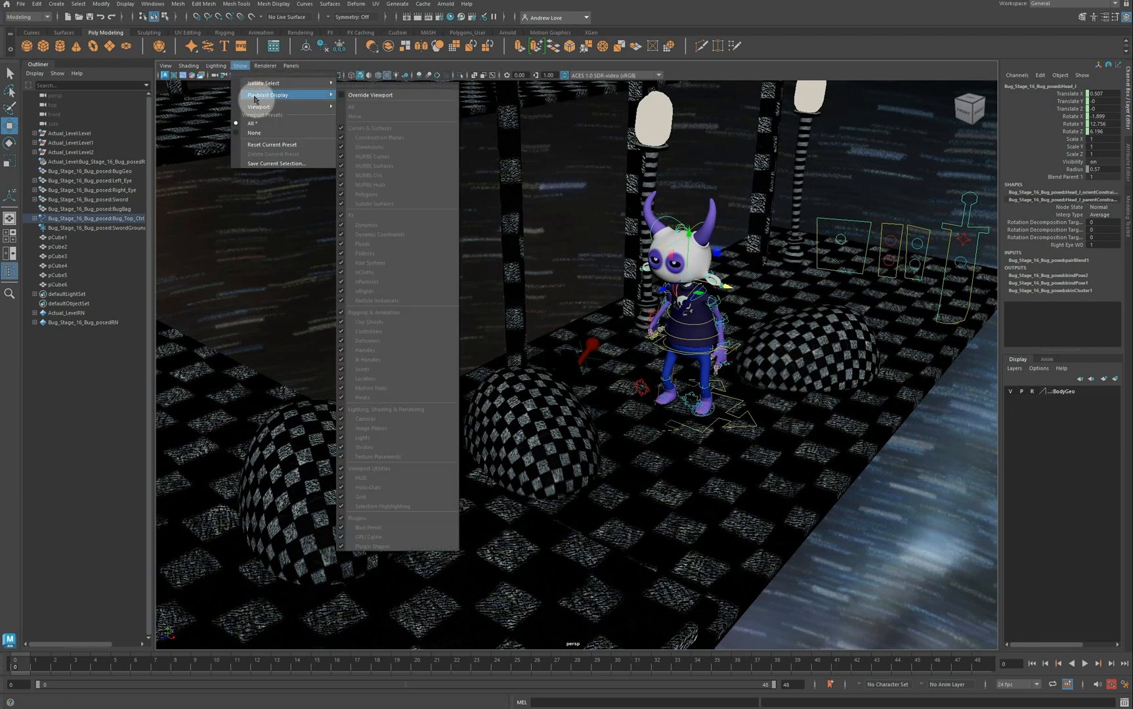
pyautogui.click(260, 131)
pyautogui.click(241, 66)
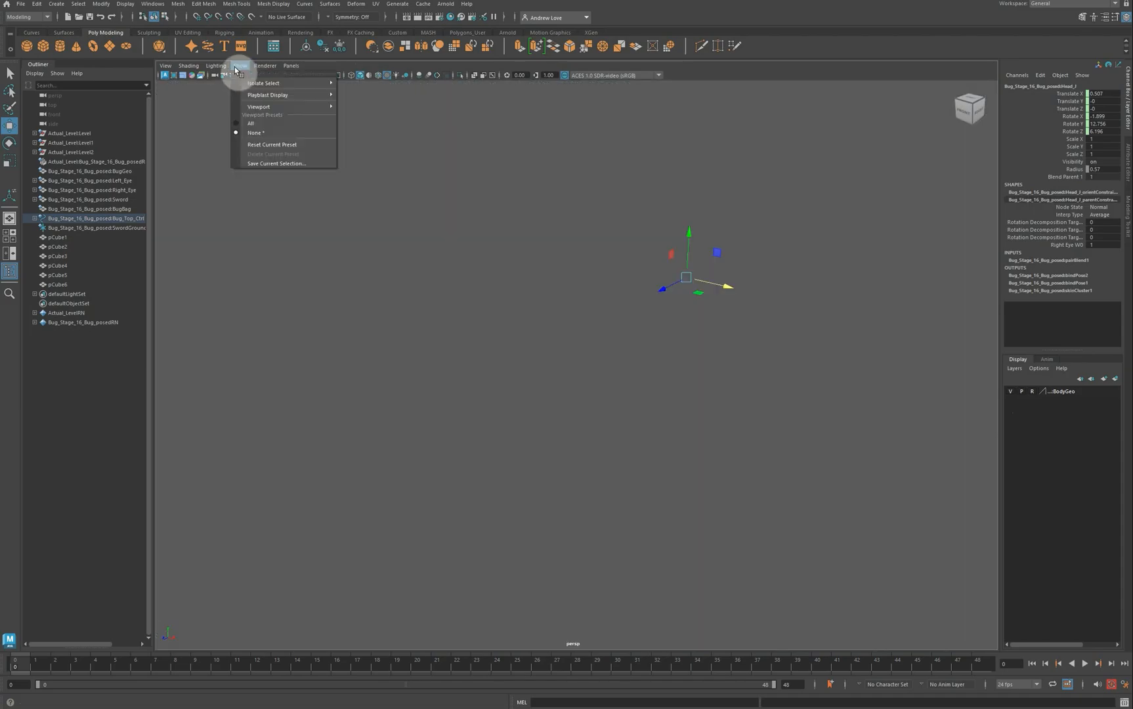
pyautogui.moveTo(263, 107)
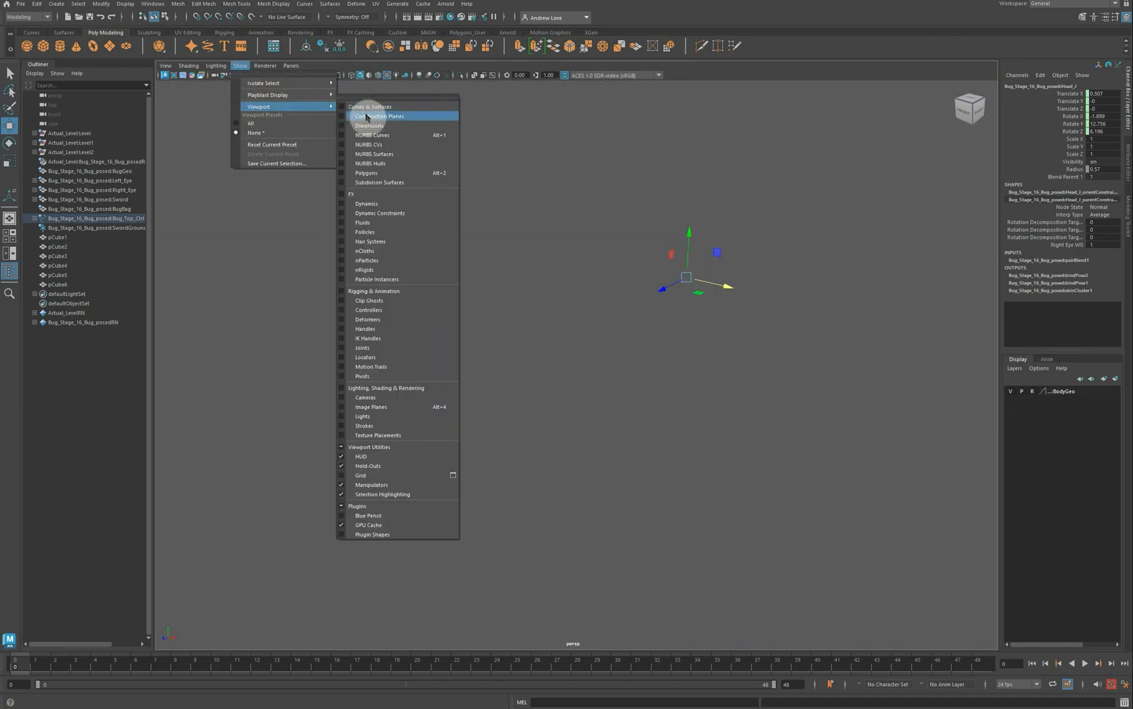
pyautogui.click(361, 134)
pyautogui.click(240, 66)
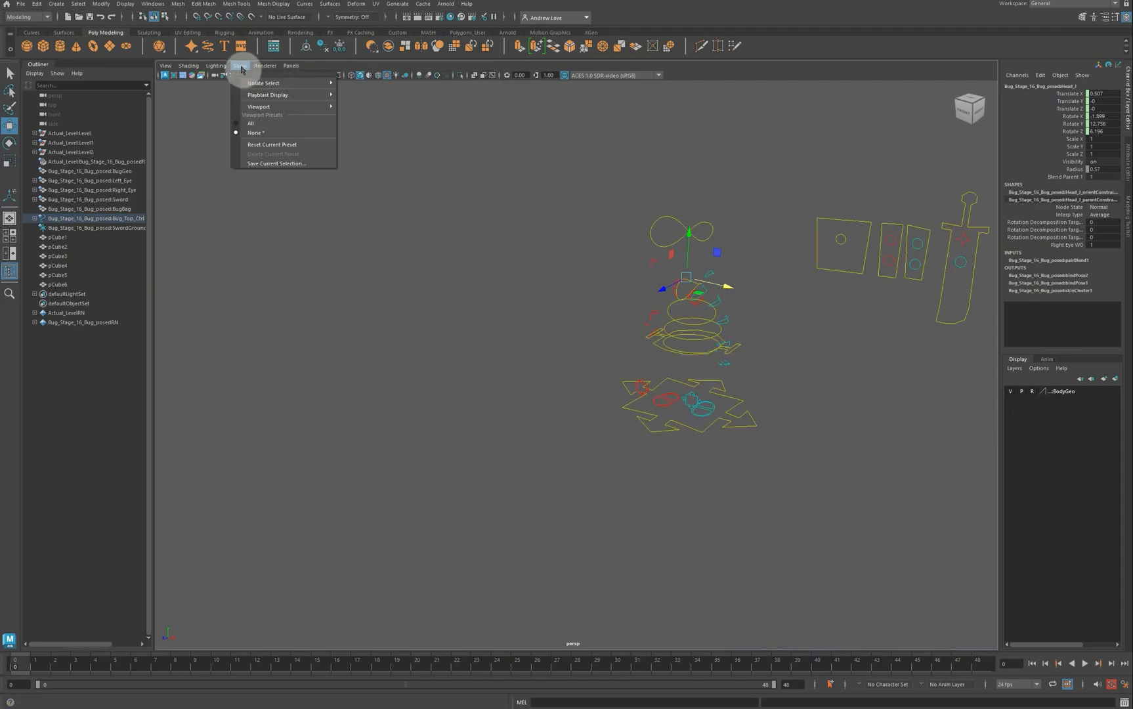
pyautogui.moveTo(288, 107)
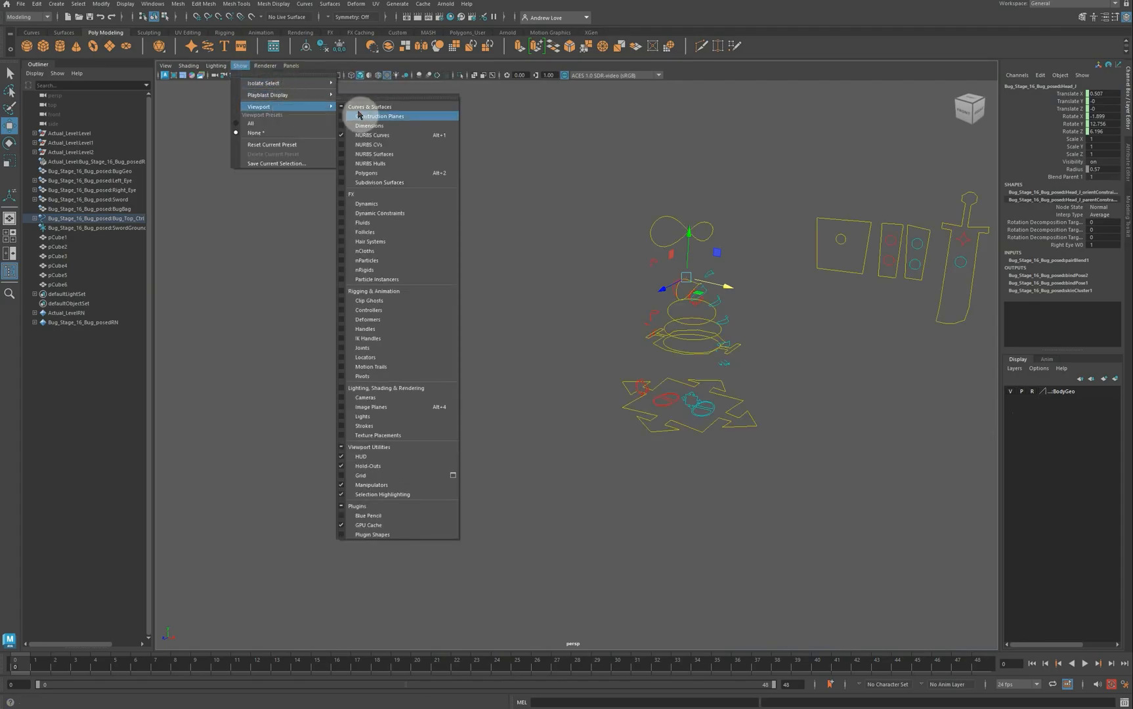
pyautogui.click(379, 172)
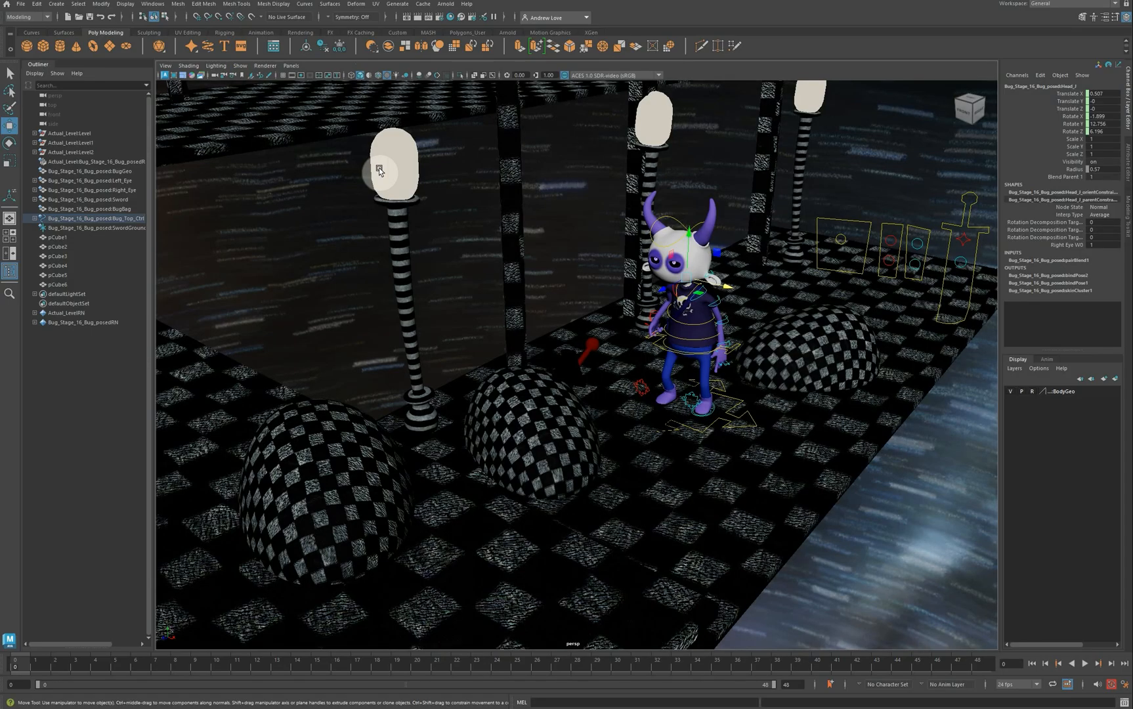
# Step: In the Outliner, select the level group, Level1, Level2, and domes pCube1 through pCube6
pyautogui.click(82, 136)
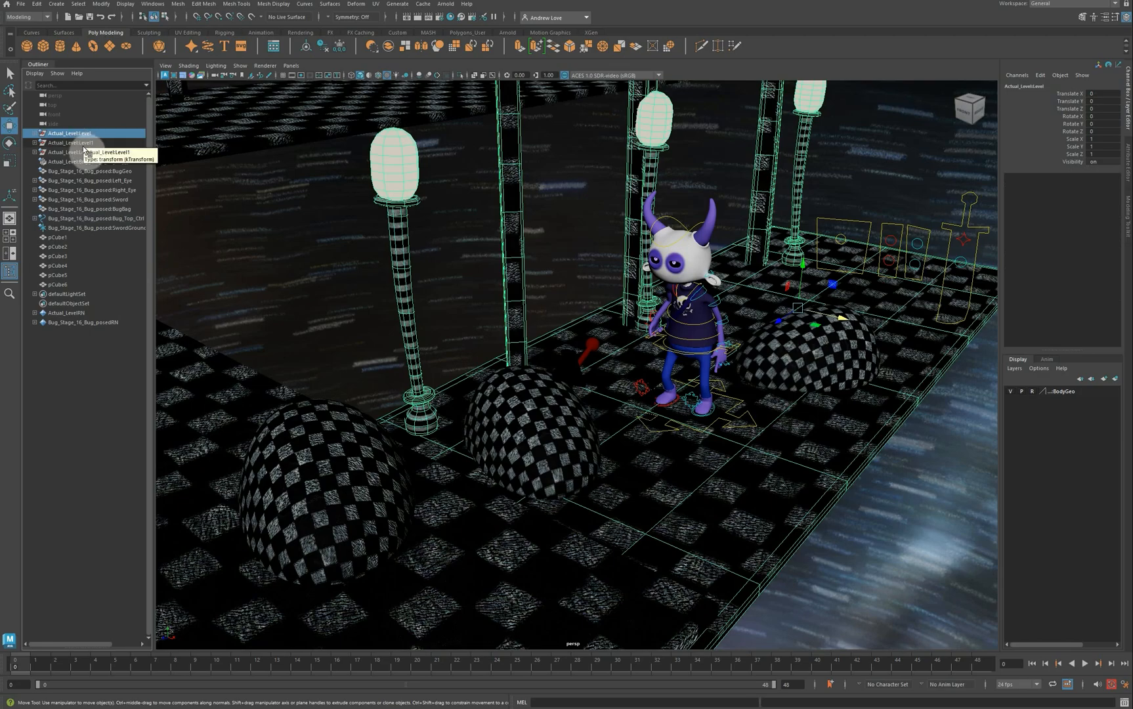
pyautogui.keyDown('ctrl'); pyautogui.click(55, 144); pyautogui.keyUp('ctrl')
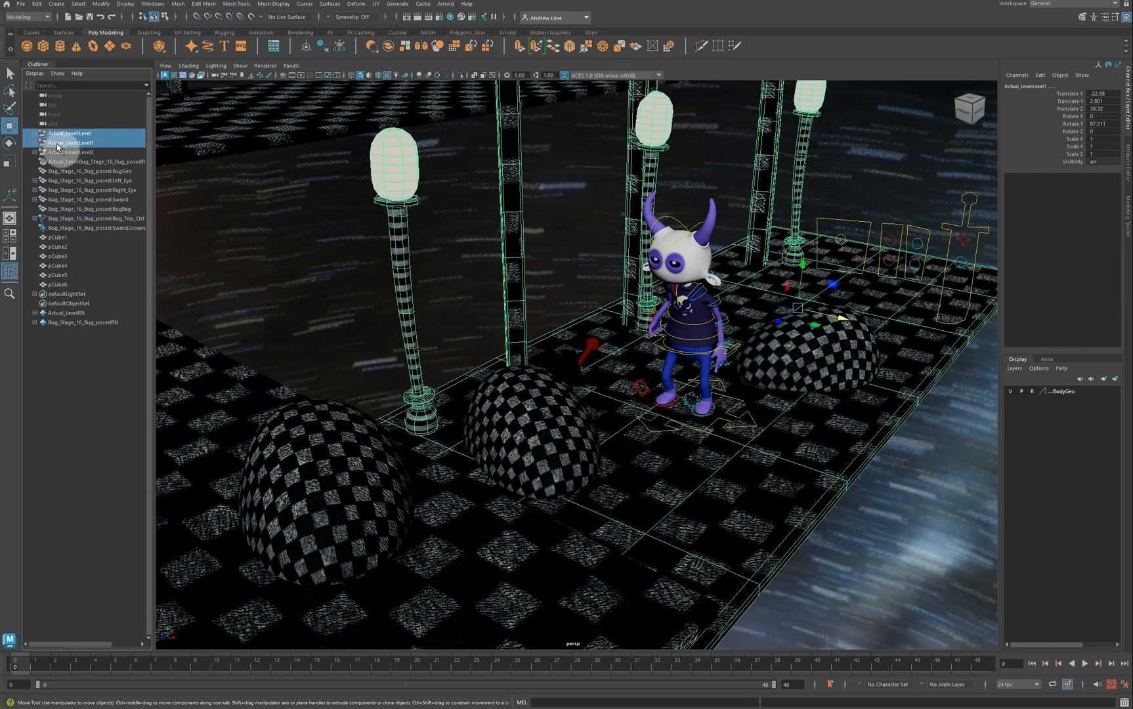
pyautogui.keyDown('ctrl'); pyautogui.click(62, 152); pyautogui.keyUp('ctrl')
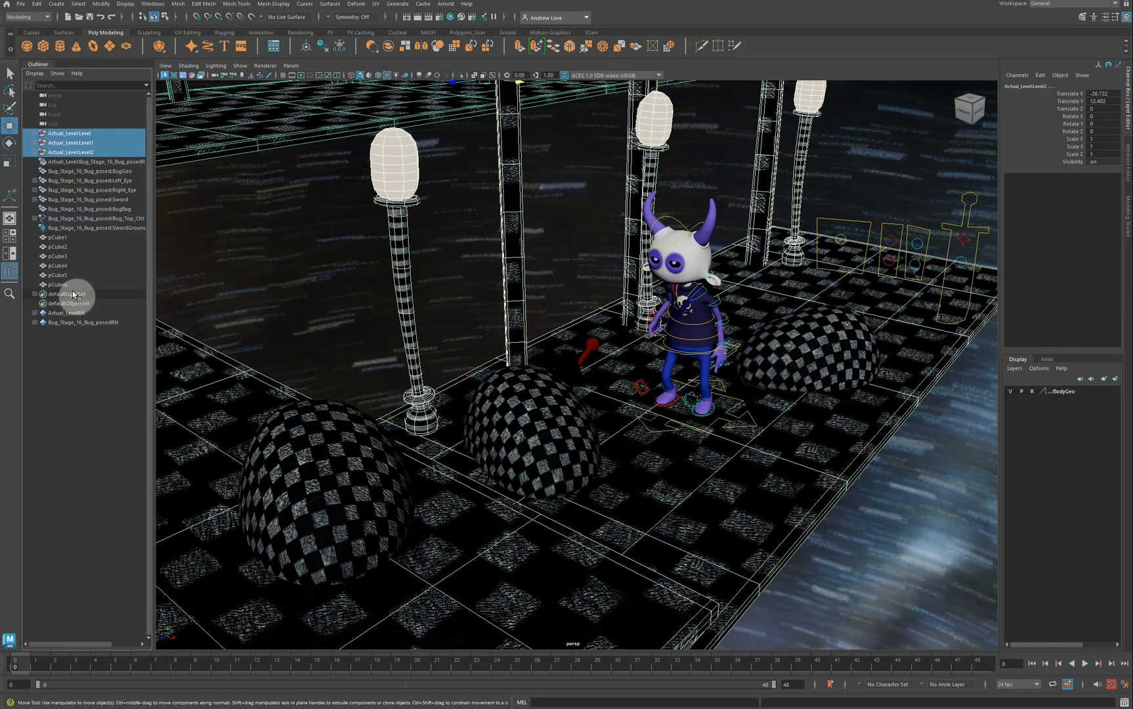
pyautogui.keyDown('ctrl'); pyautogui.click(71, 239); pyautogui.keyUp('ctrl')
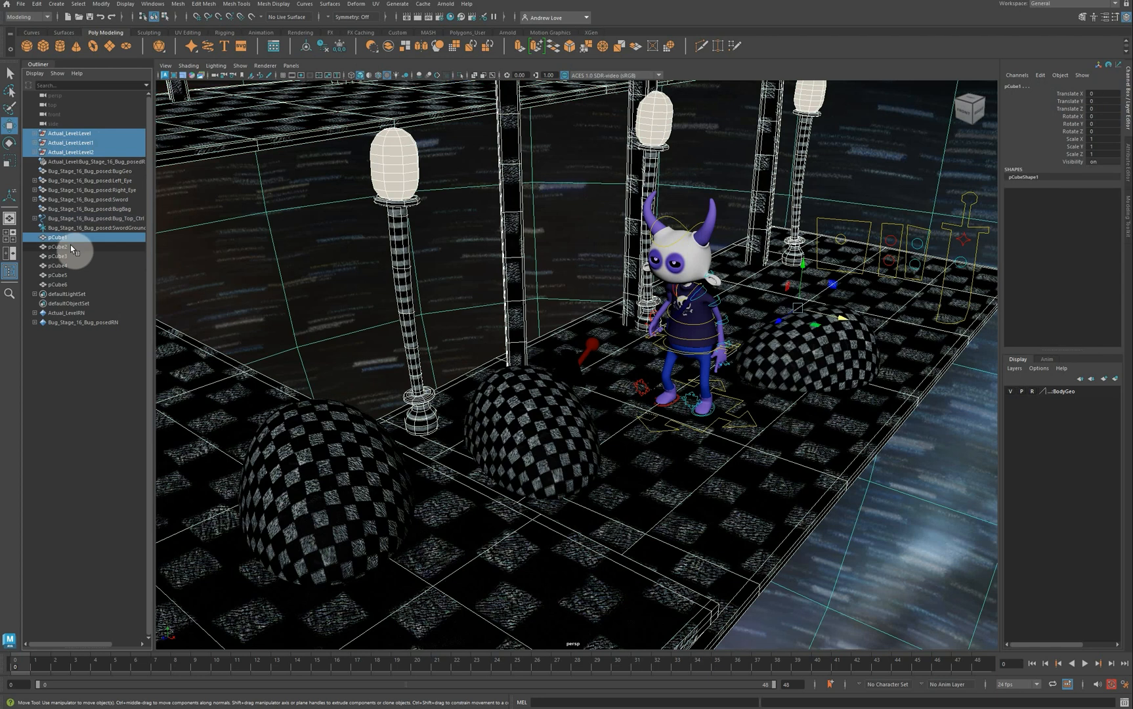
pyautogui.keyDown('ctrl'); pyautogui.click(72, 250); pyautogui.keyUp('ctrl')
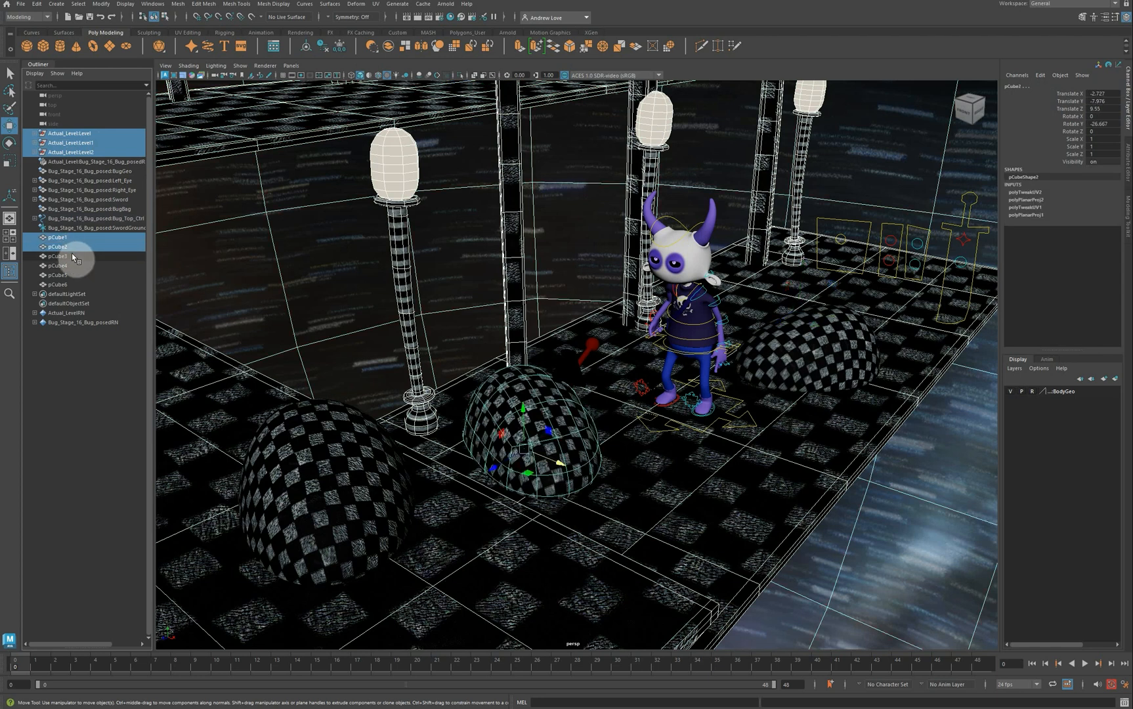
pyautogui.keyDown('ctrl'); pyautogui.click(71, 255); pyautogui.keyUp('ctrl')
pyautogui.keyDown('ctrl'); pyautogui.click(74, 266); pyautogui.keyUp('ctrl')
pyautogui.keyDown('ctrl'); pyautogui.click(75, 275); pyautogui.keyUp('ctrl')
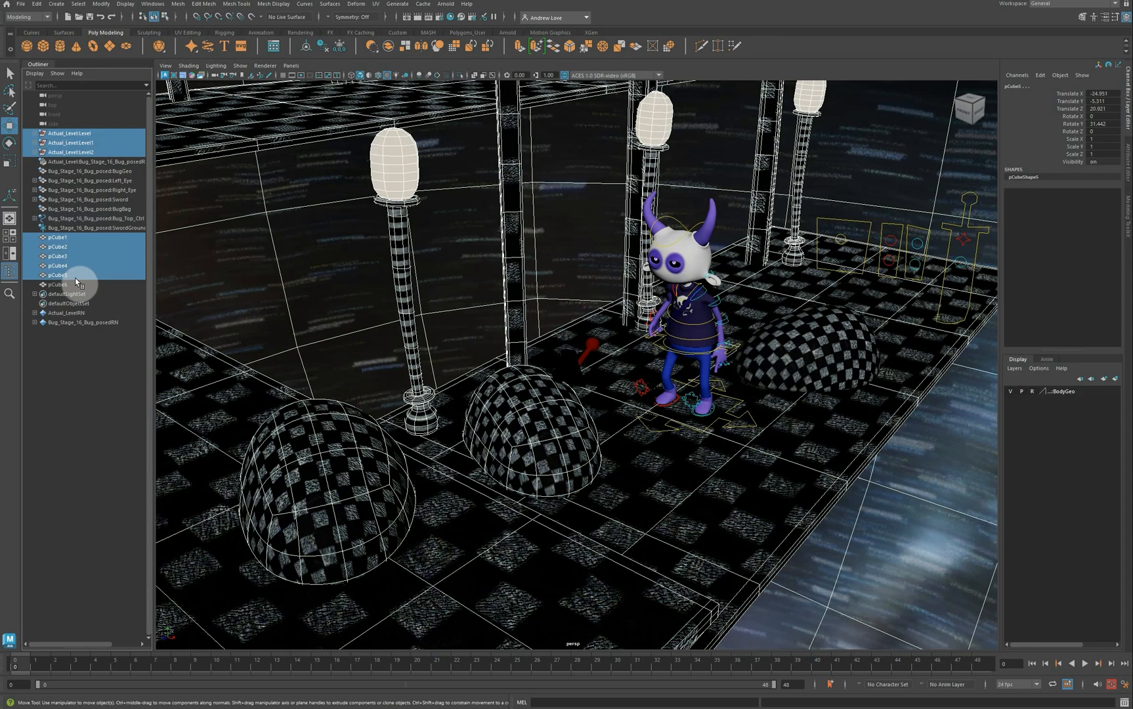
pyautogui.keyDown('ctrl'); pyautogui.click(75, 281); pyautogui.keyUp('ctrl')
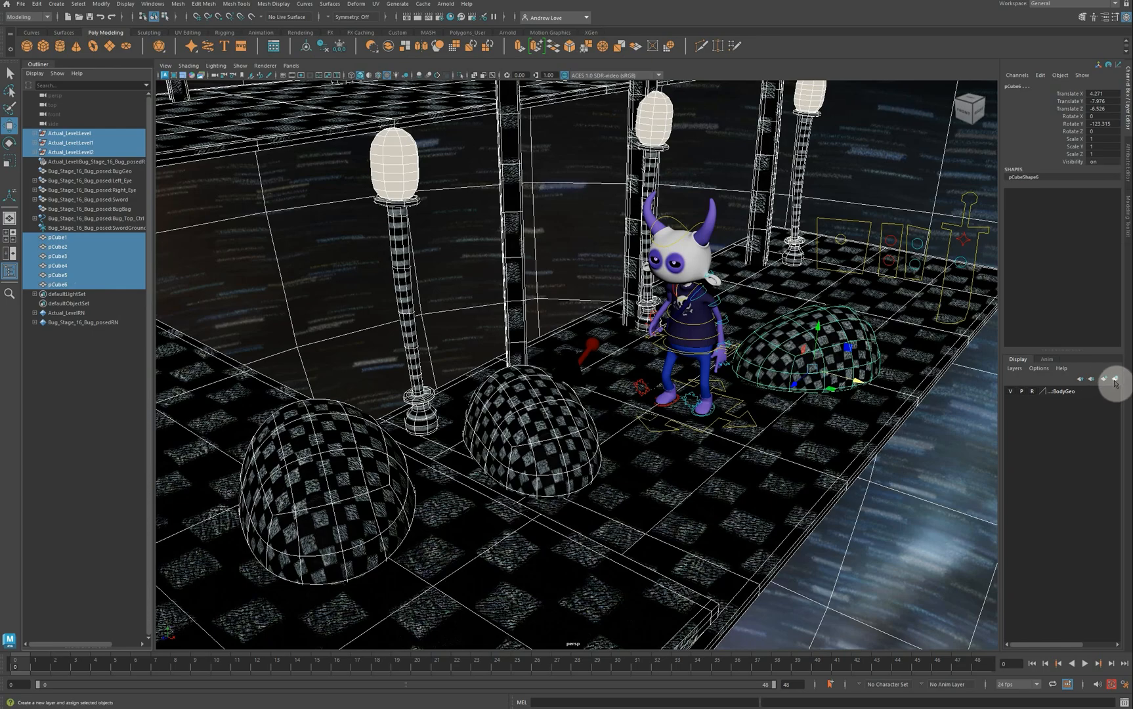
# Step: Put the selection in a new display layer named Enviro, set it to Reference, and deselect
pyautogui.click(1115, 381)
pyautogui.doubleClick(1057, 394)
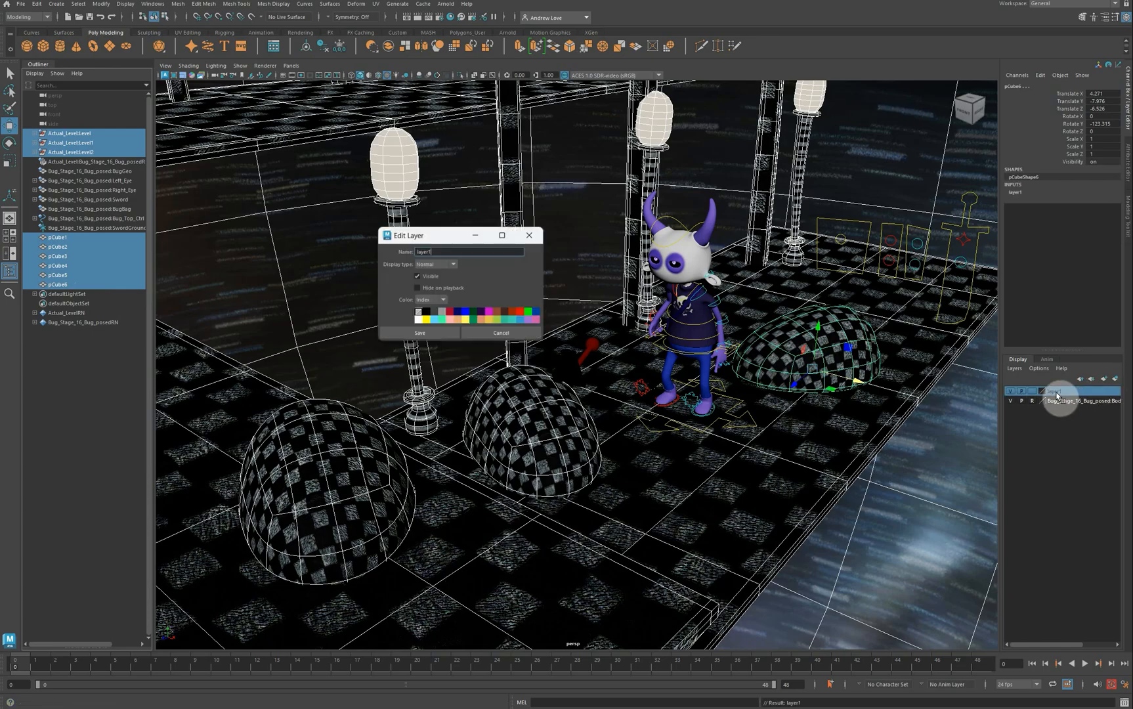
pyautogui.moveTo(469, 251); pyautogui.dragTo(405, 252)
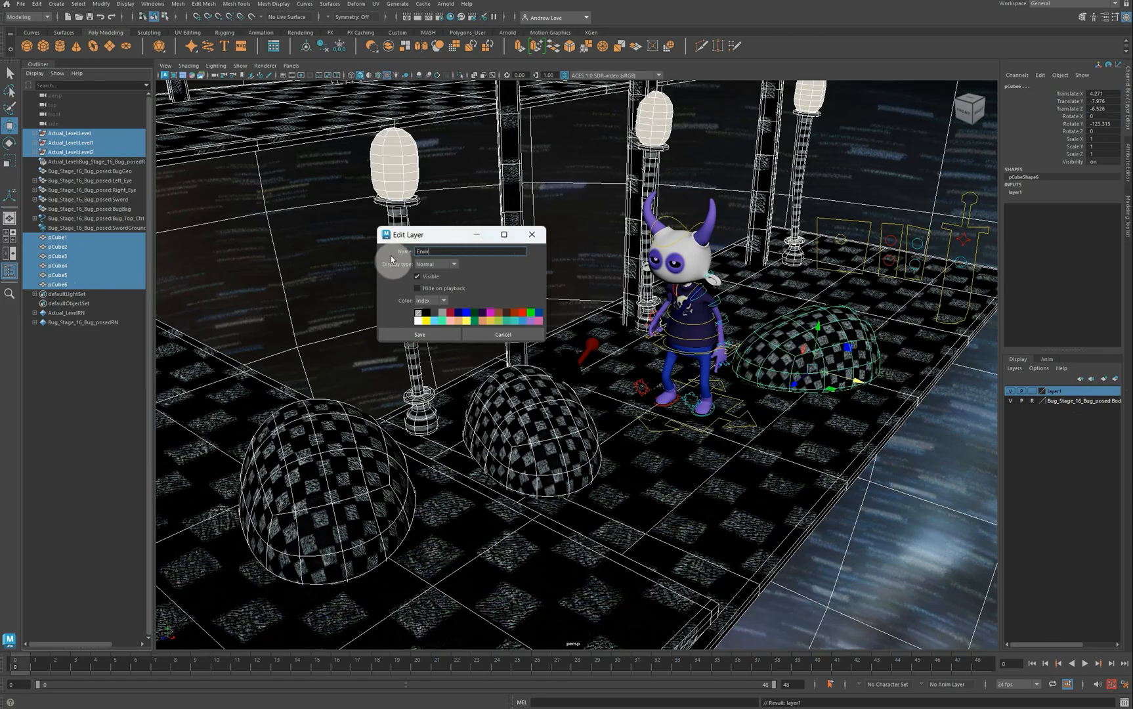
pyautogui.click(398, 341)
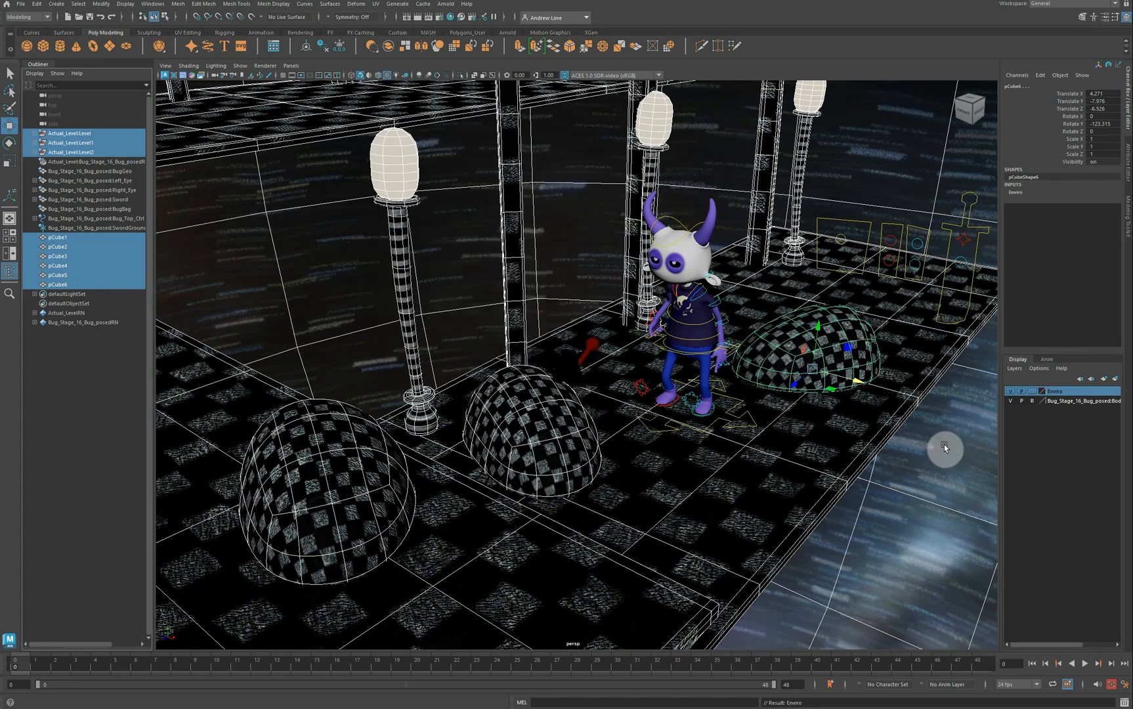
pyautogui.click(1033, 392)
pyautogui.click(1032, 392)
pyautogui.click(844, 444)
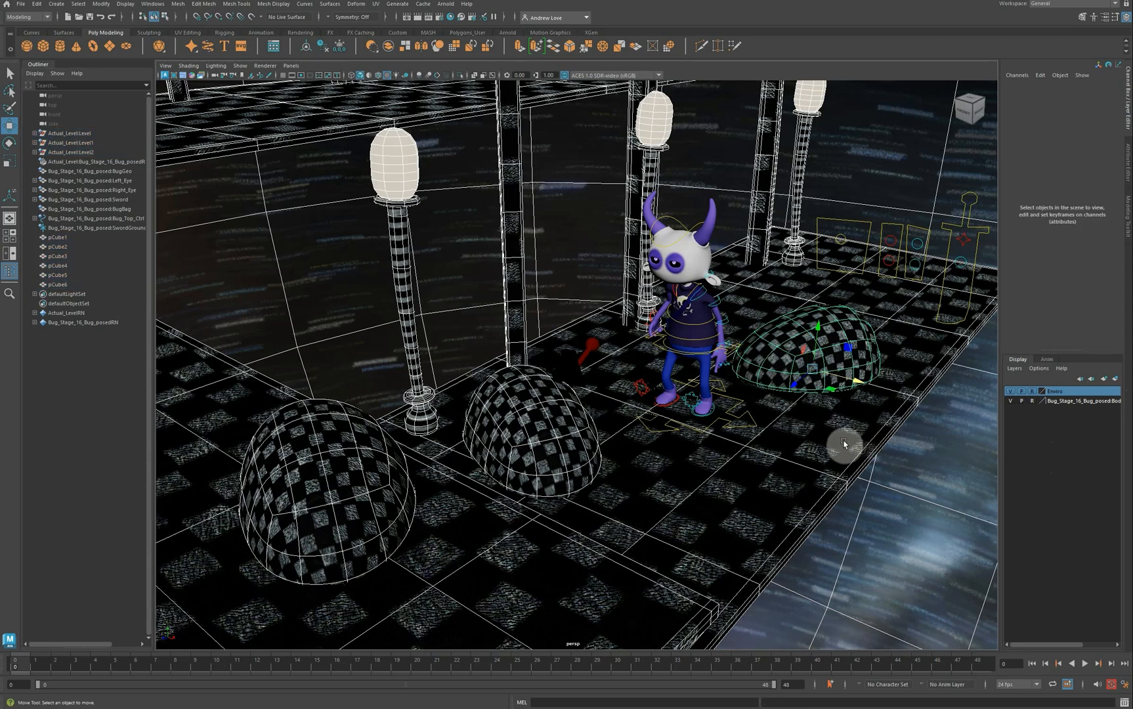
# Step: Turn off Wireframe on Shaded and test-select the Pelvis, Left_Wrist, Bug_Top and Head controls
pyautogui.click(747, 431)
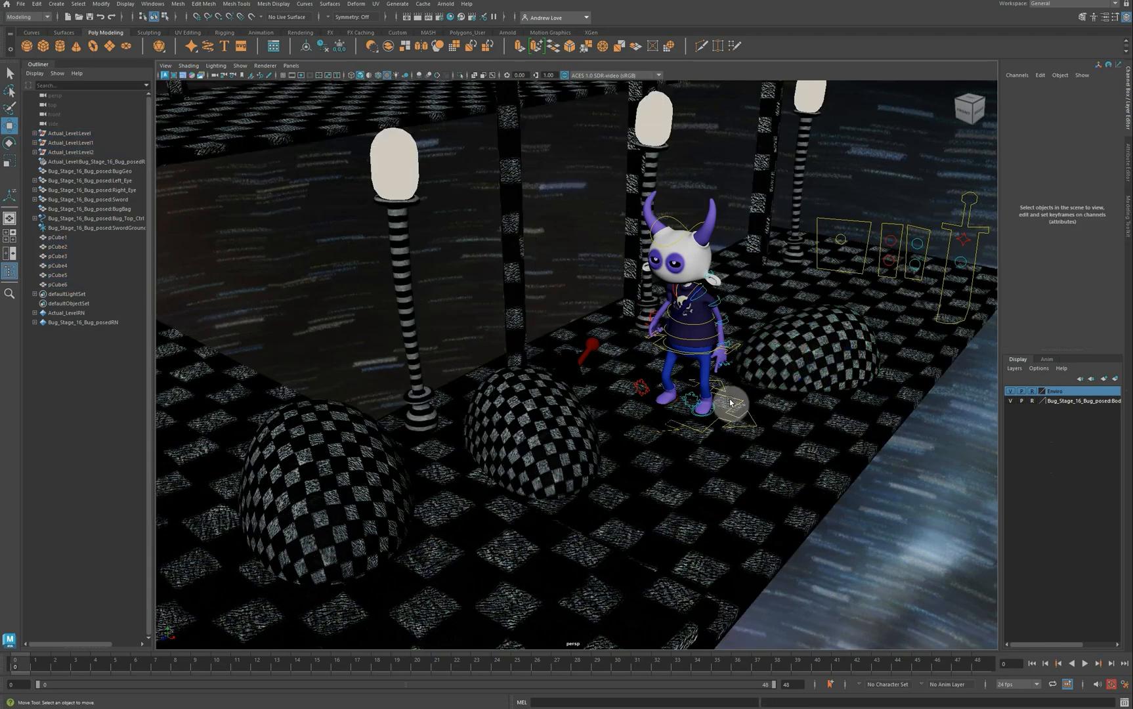
pyautogui.click(703, 344)
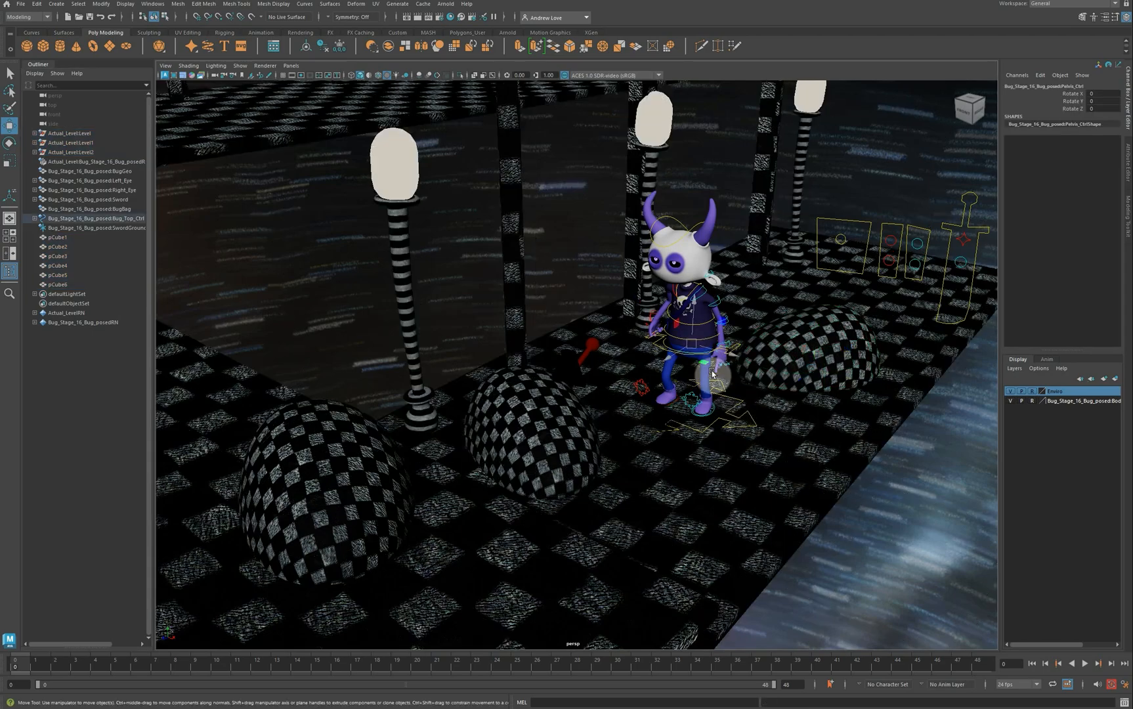
pyautogui.click(721, 344)
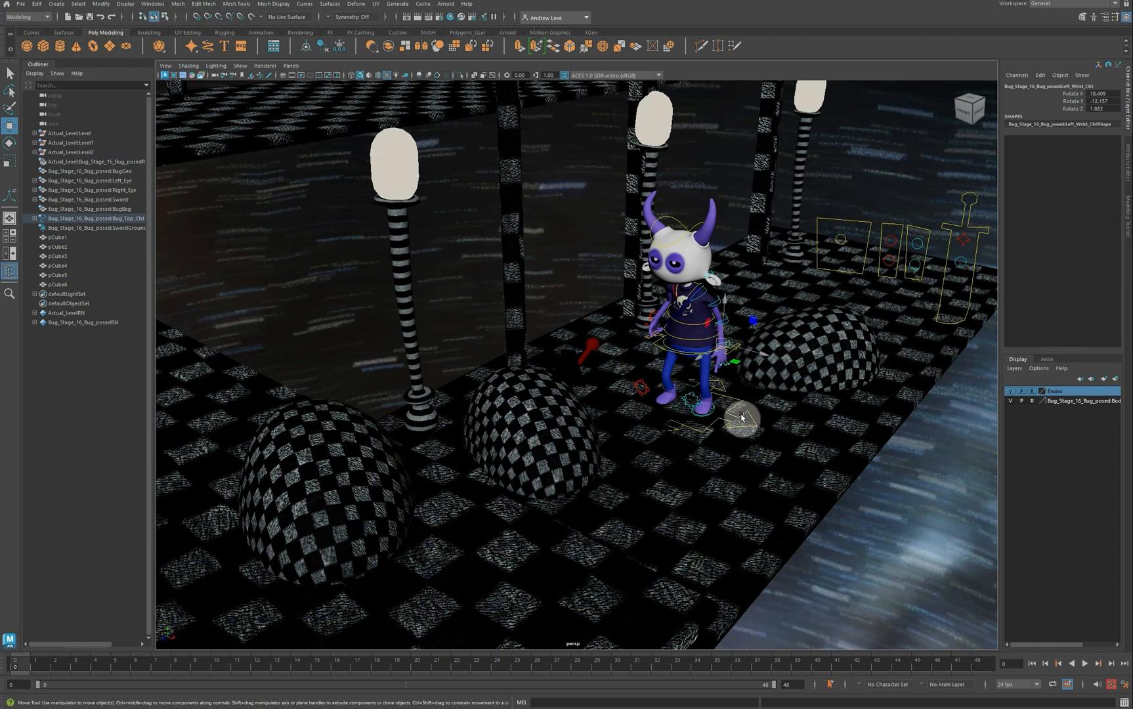
pyautogui.click(742, 418)
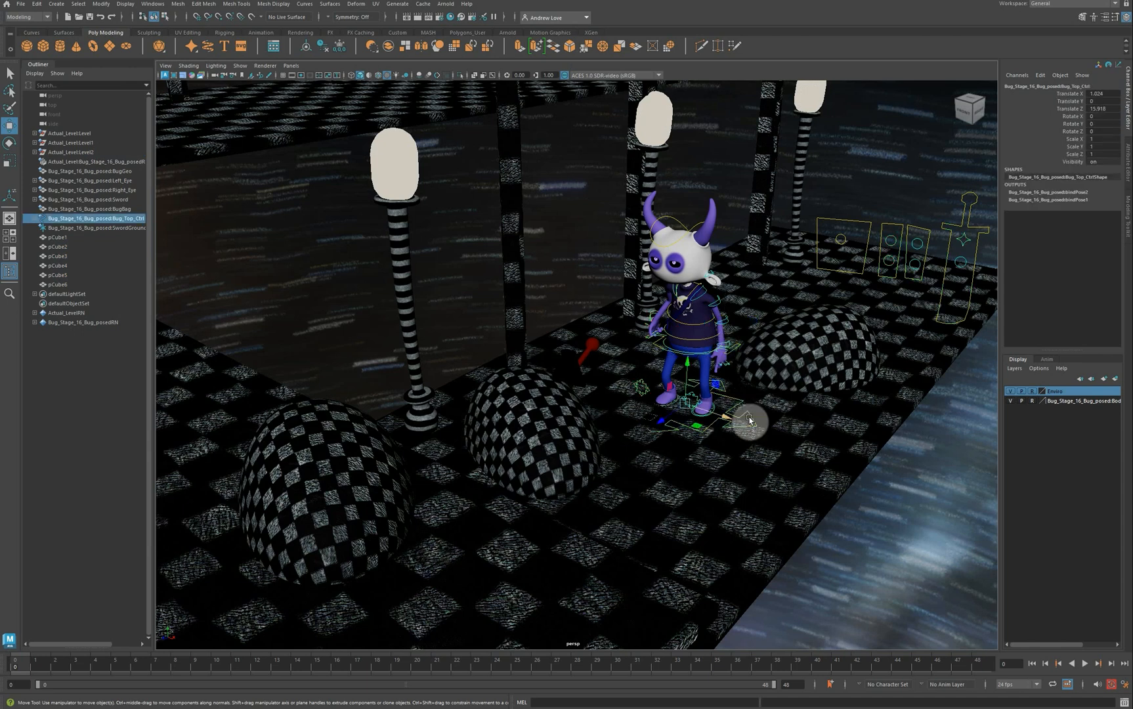
pyautogui.click(617, 213)
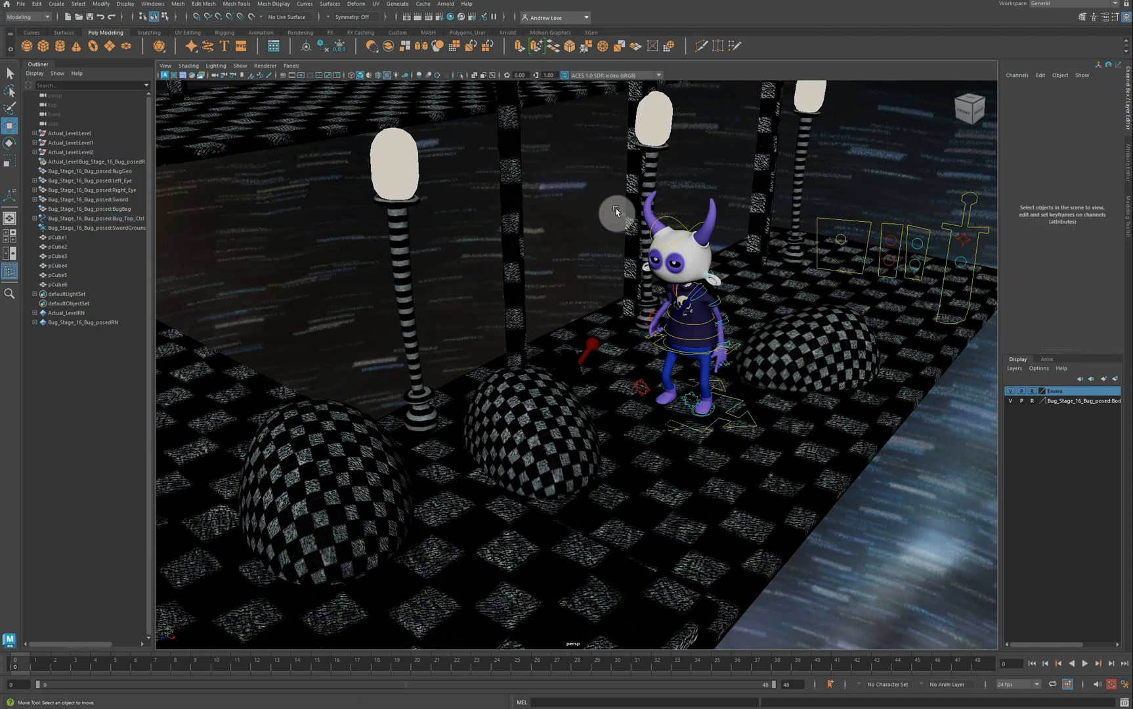
pyautogui.click(662, 218)
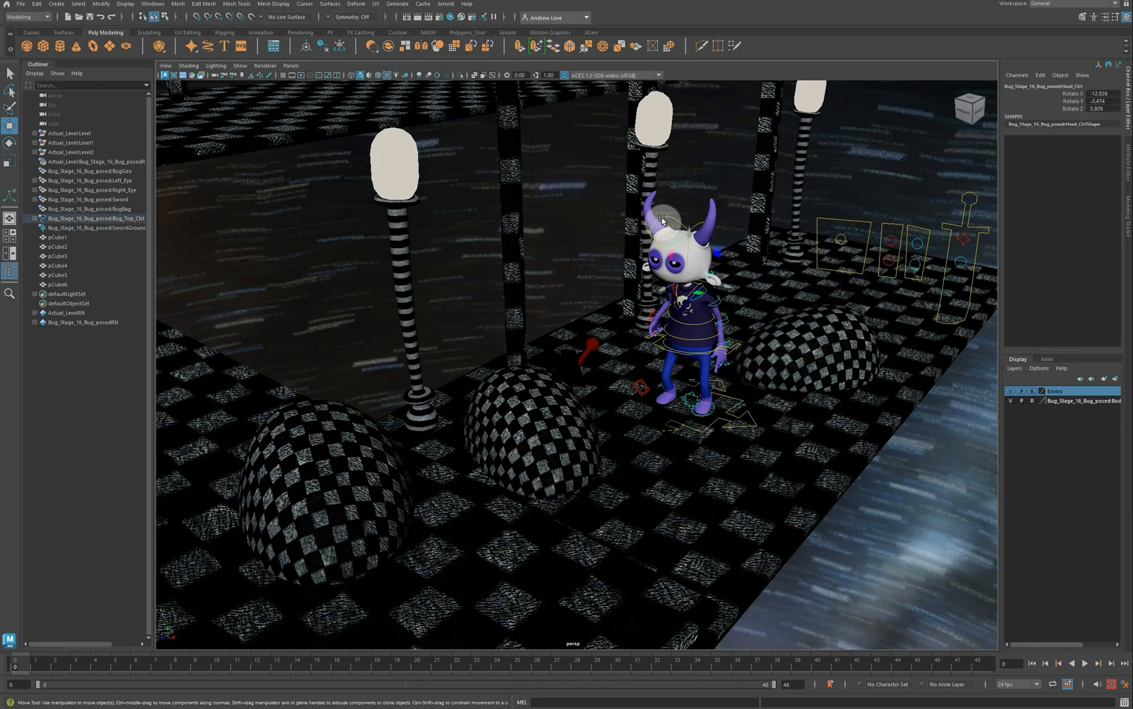
pyautogui.moveTo(650, 408)
pyautogui.keyDown('alt'); pyautogui.mouseDown()
pyautogui.moveTo(627, 386)
pyautogui.moveTo(625, 405)
pyautogui.moveTo(653, 400)
pyautogui.moveTo(701, 430)
pyautogui.moveTo(645, 412)
pyautogui.moveTo(674, 401)
pyautogui.moveTo(663, 398)
pyautogui.mouseUp(); pyautogui.keyUp('alt')
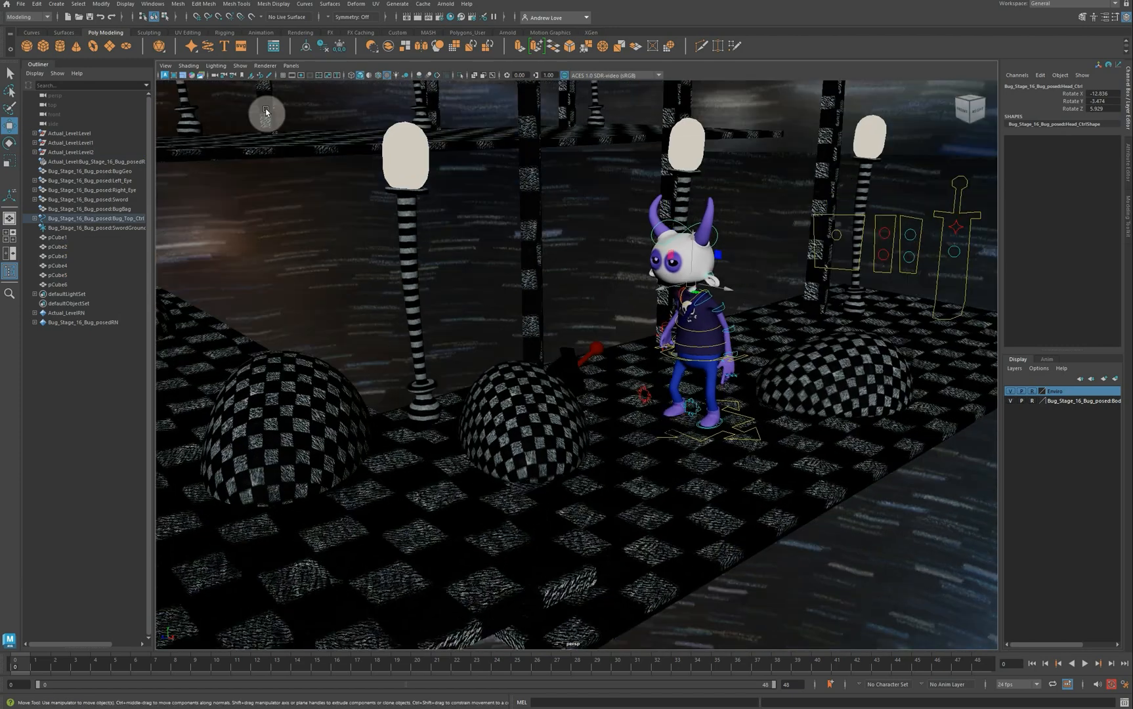
# Step: Save the current scene, then save it again as 'Actual Animation.mb' in the scenes folder
pyautogui.click(21, 5)
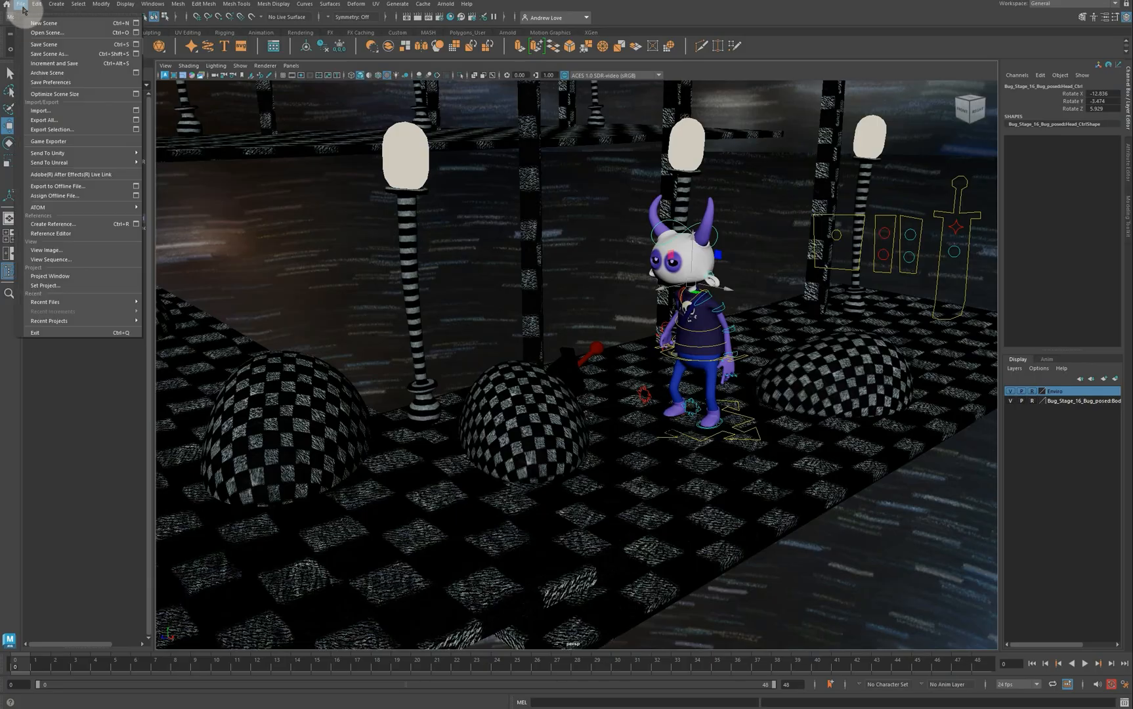
pyautogui.click(57, 44)
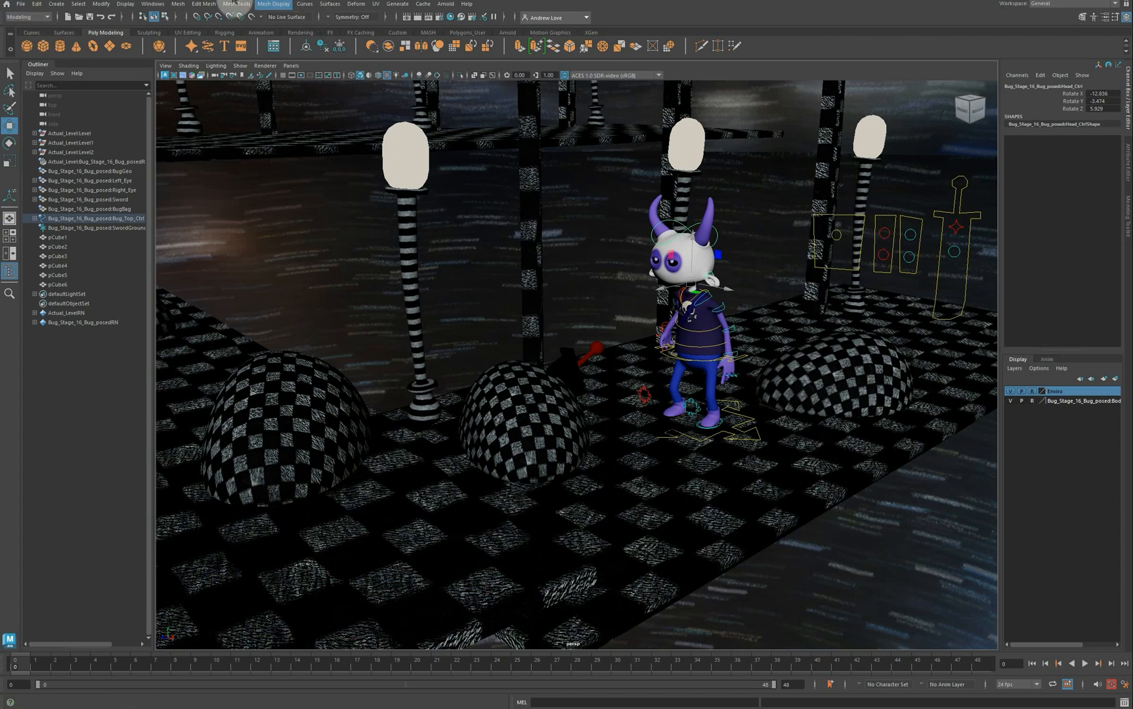
pyautogui.click(26, 6)
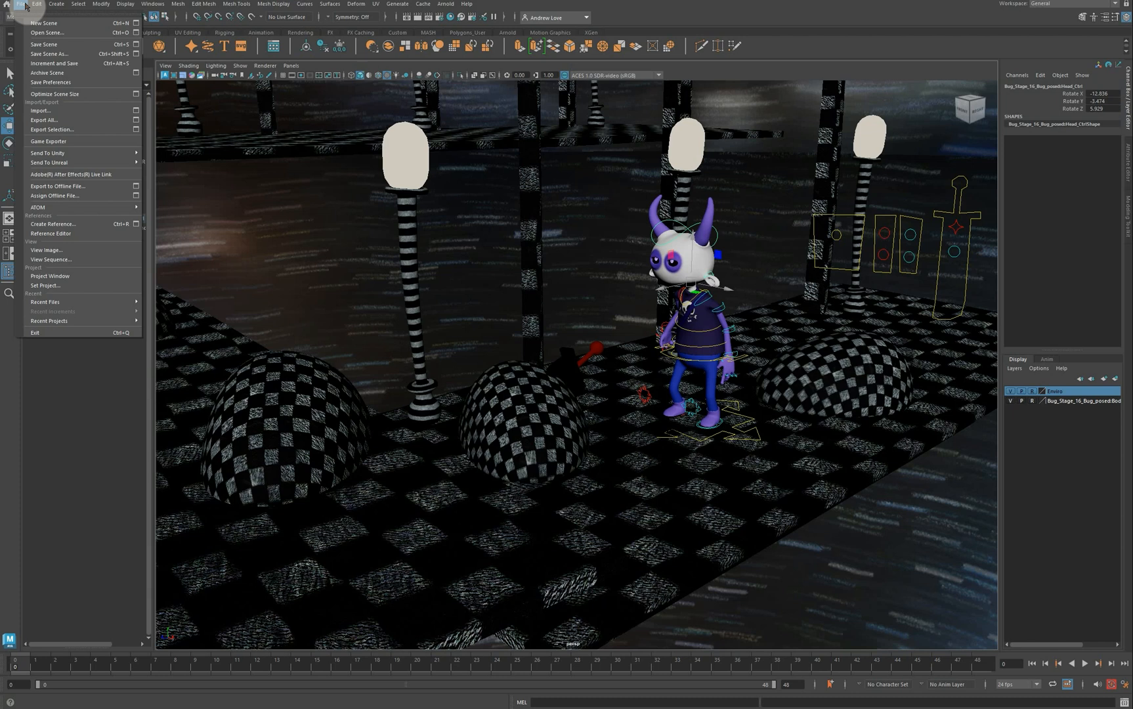
pyautogui.click(49, 53)
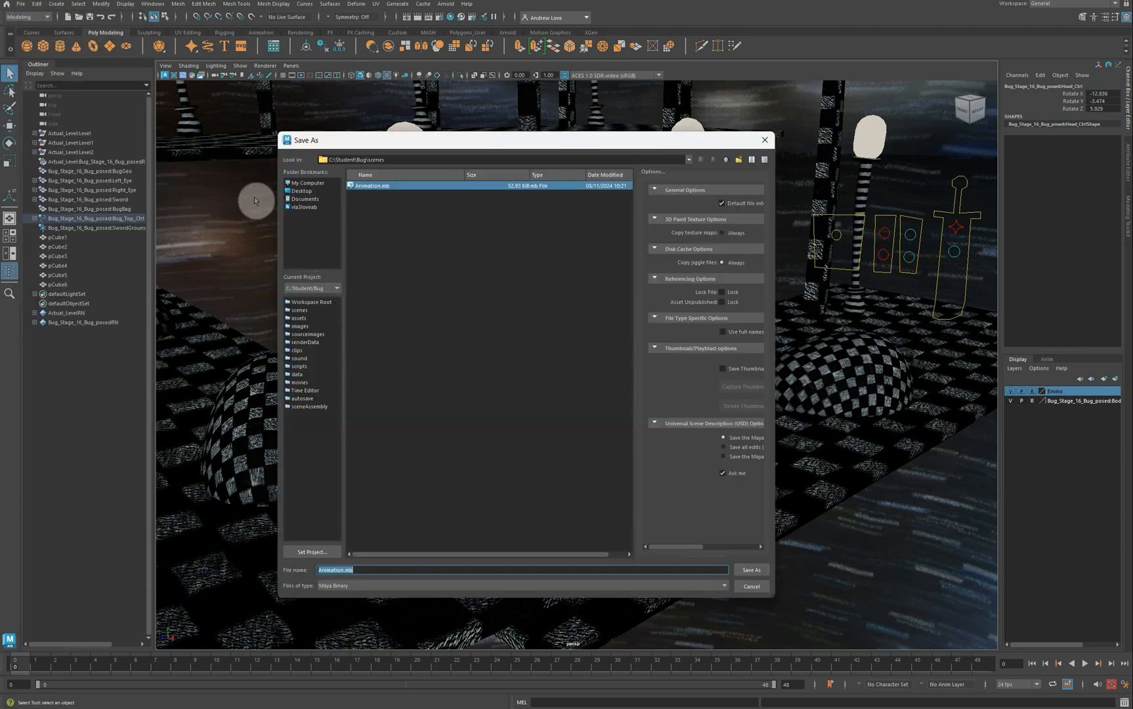
pyautogui.click(321, 570)
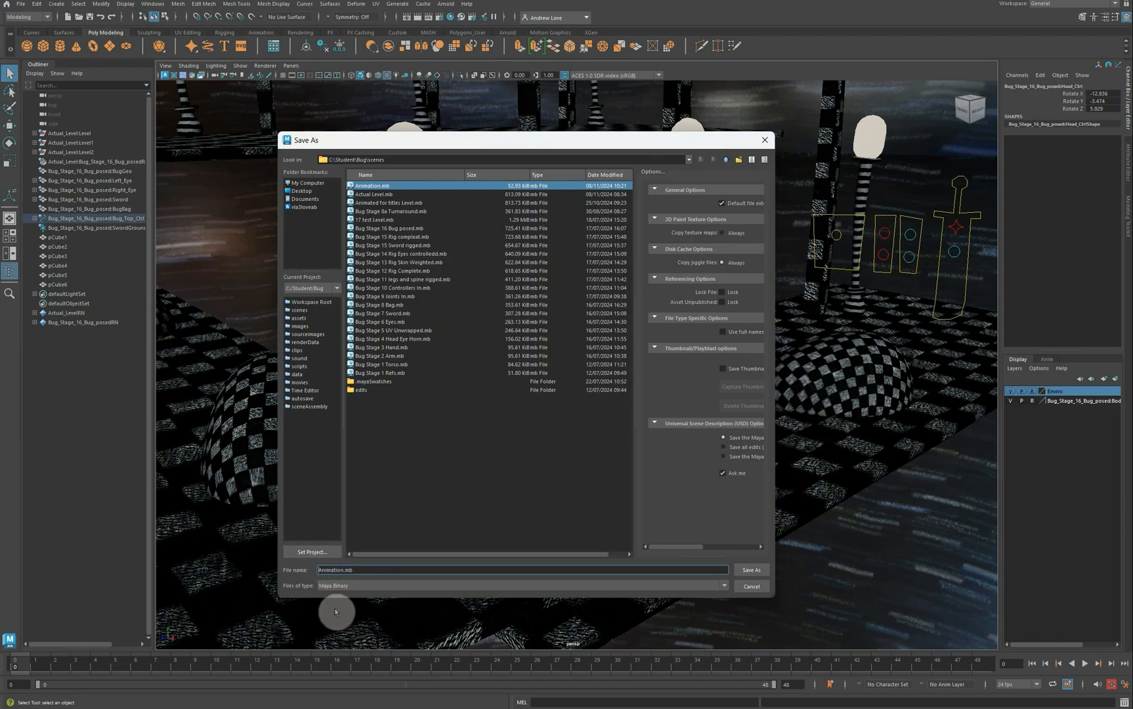
pyautogui.write('Actual')
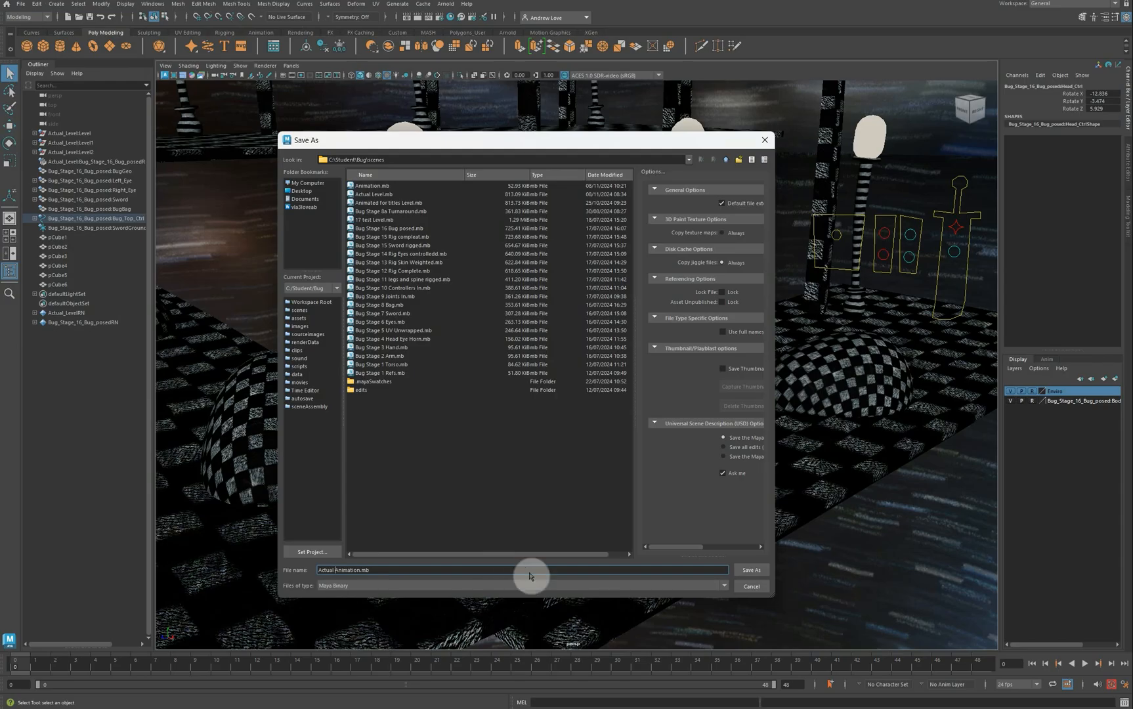
pyautogui.click(756, 570)
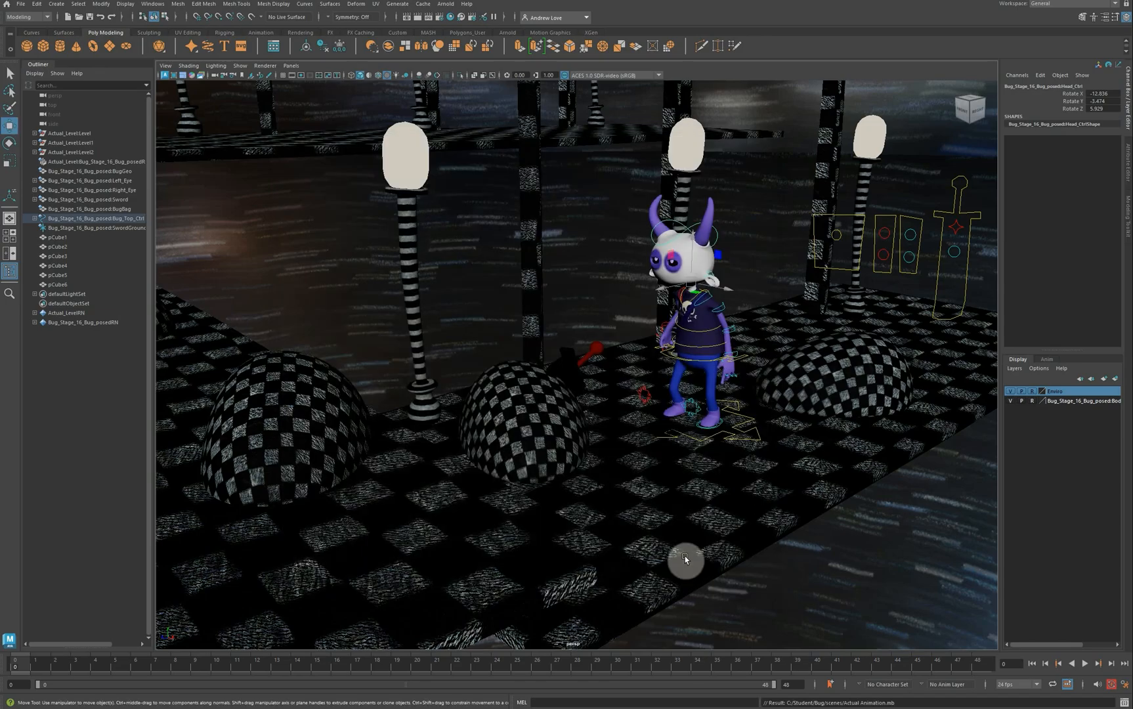